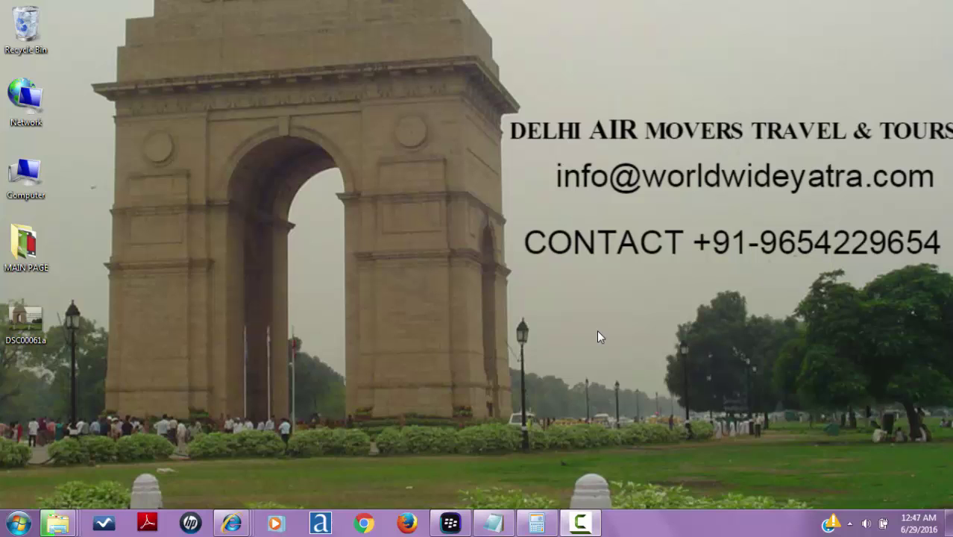
- Load the ustraveldocs.com DS-160 Information page for India in Chrome and close the unreachable tab
{"action": "left_click", "coordinate": [365, 524]}
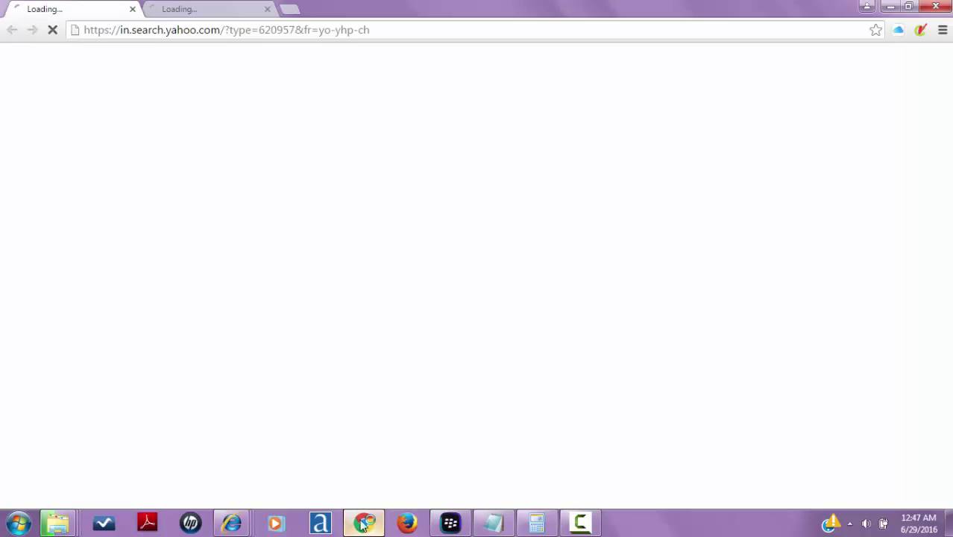
{"action": "left_click", "coordinate": [324, 29]}
{"action": "type", "text": "http://www.ustraveldocs.com/in/in-niv-ds160info.asp"}
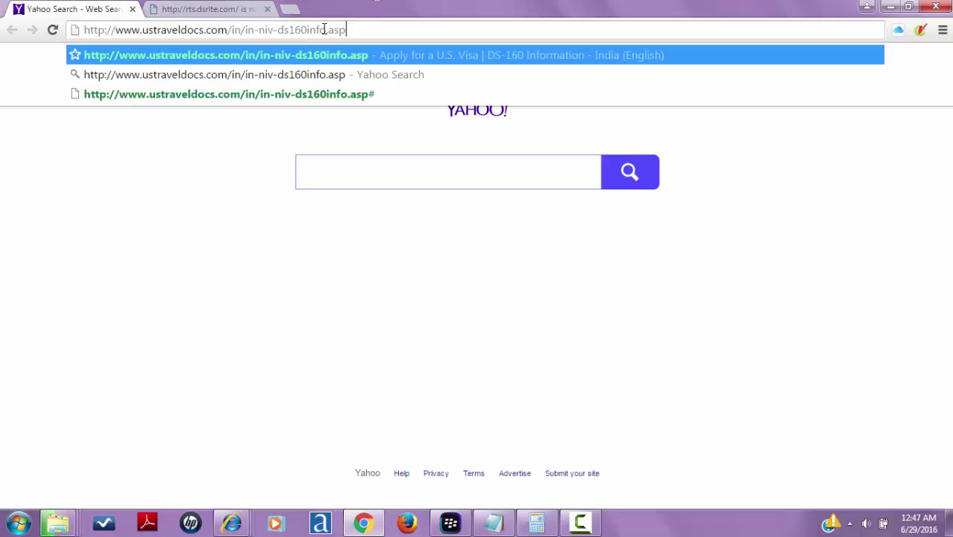
{"action": "key", "text": "Return"}
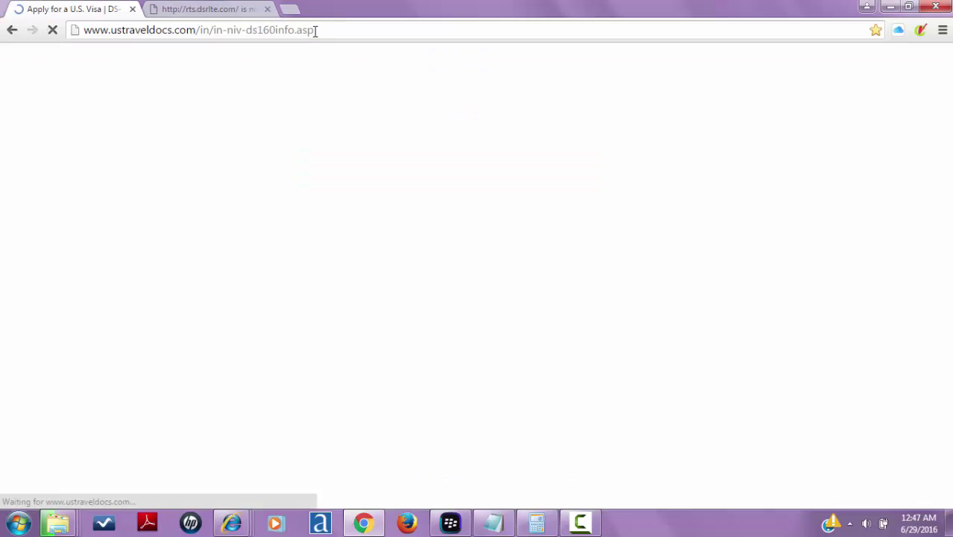
{"action": "left_click", "coordinate": [257, 7]}
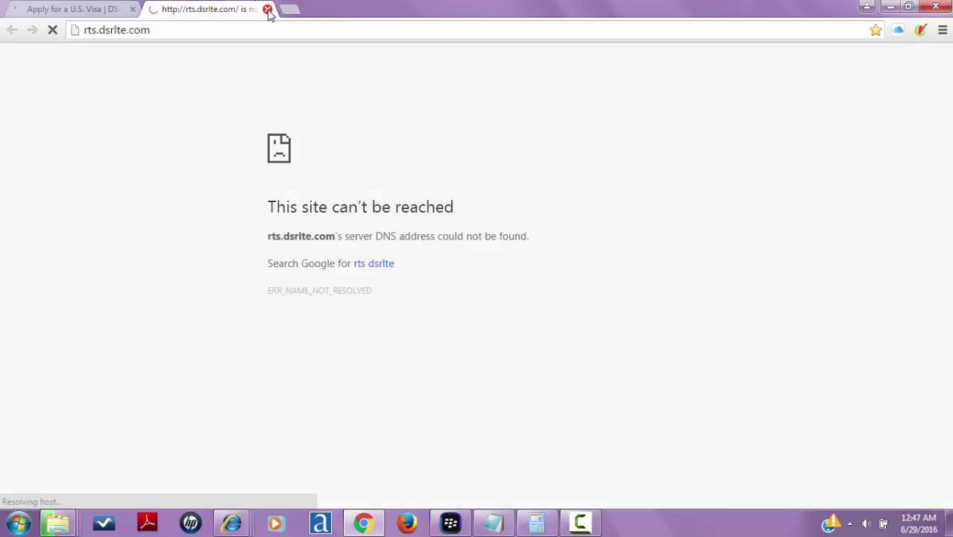
{"action": "left_click", "coordinate": [267, 10]}
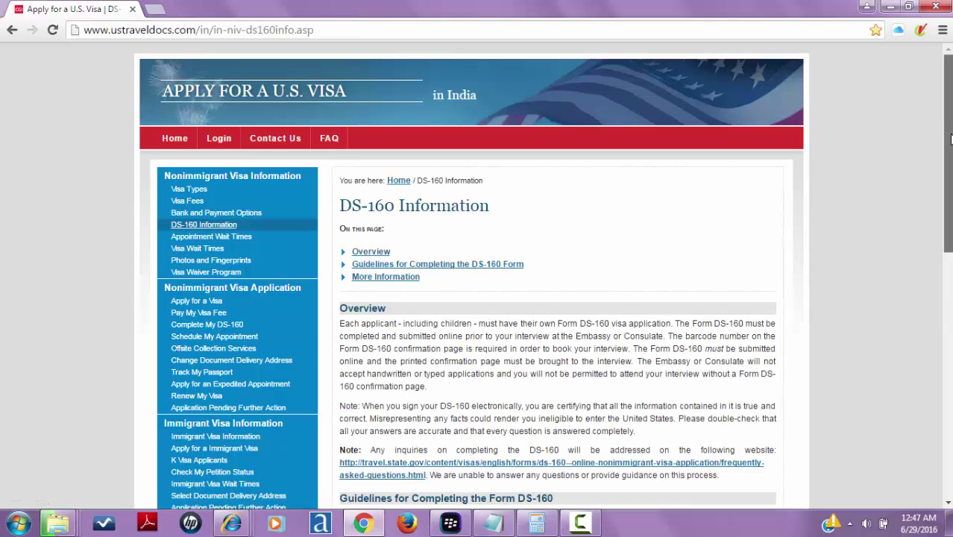
- Scroll to More Information and follow the 'here' link to the online DS-160 form
{"action": "left_click_drag", "start_coordinate": [949, 138], "coordinate": [931, 128]}
{"action": "left_click_drag", "start_coordinate": [950, 140], "coordinate": [853, 207]}
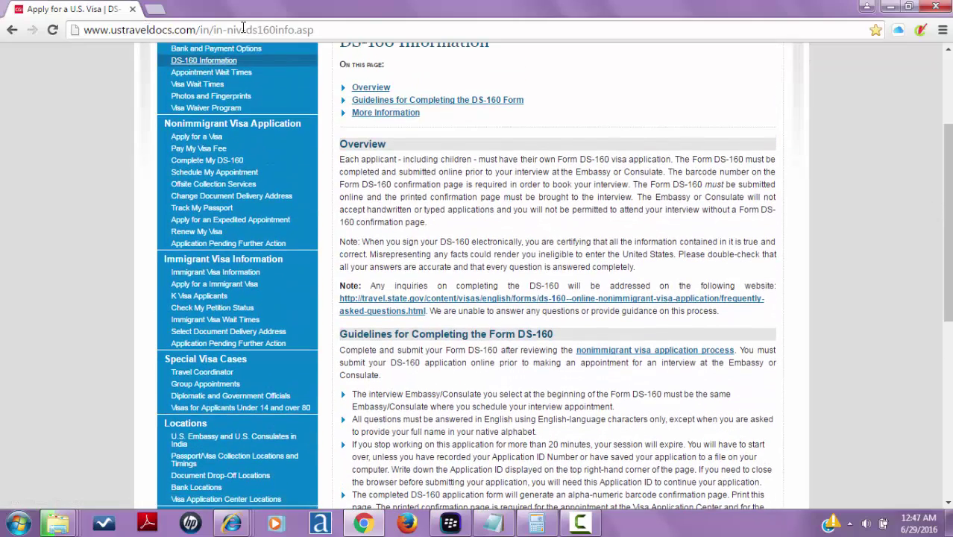
{"action": "left_click_drag", "start_coordinate": [950, 160], "coordinate": [949, 314]}
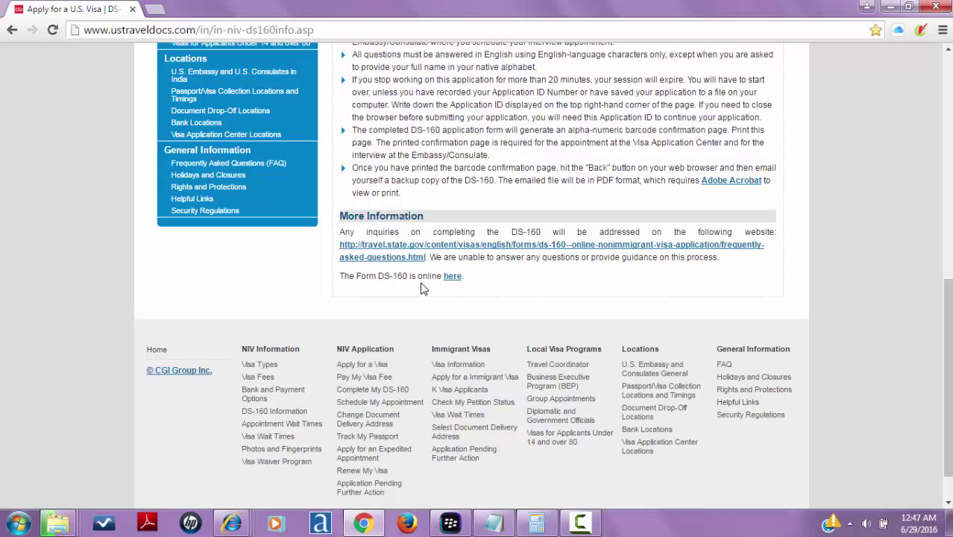
{"action": "left_click", "coordinate": [453, 281]}
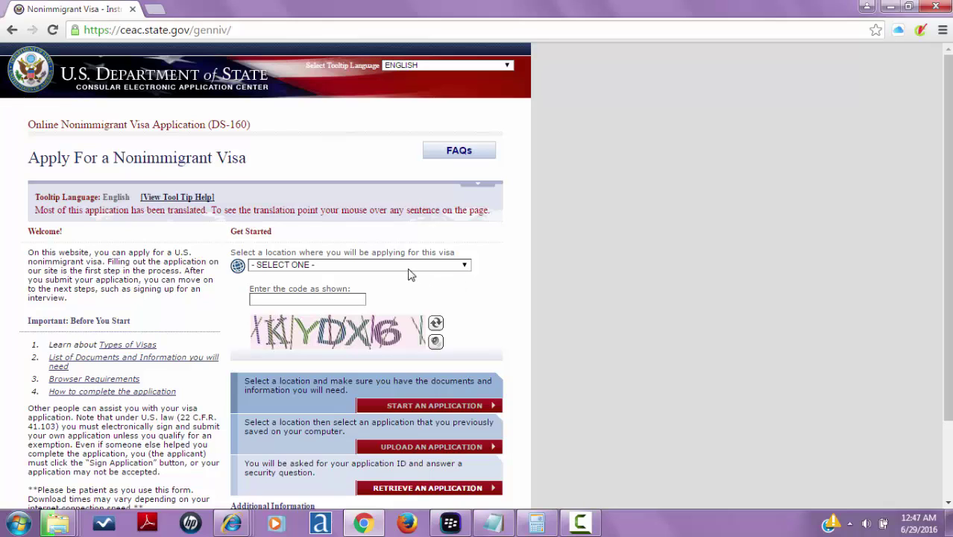
- Choose INDIA, NEW DELHI as the location, enter the captcha code, and start a new application
{"action": "left_click", "coordinate": [238, 266]}
{"action": "left_click", "coordinate": [451, 266]}
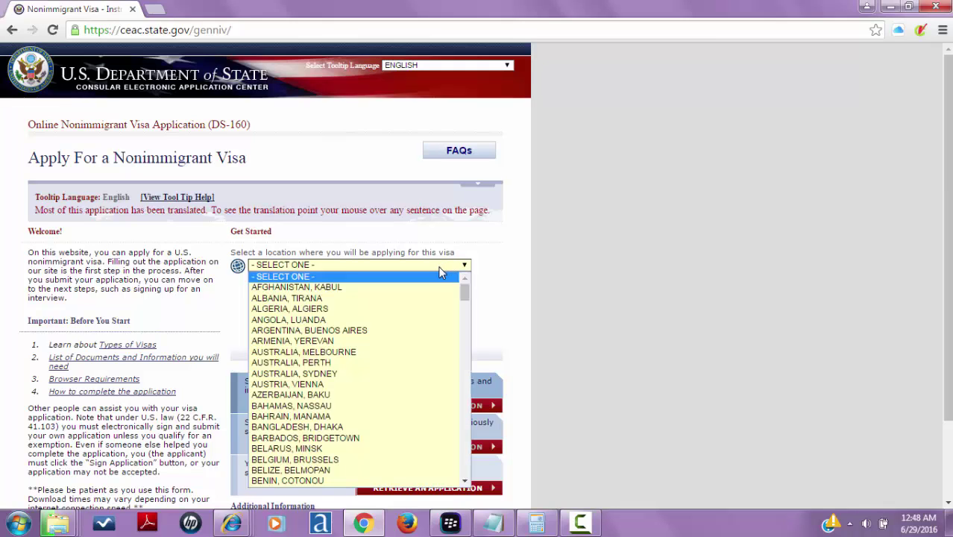
{"action": "key", "text": "i"}
{"action": "key", "text": "i"}
{"action": "key", "text": "i"}
{"action": "key", "text": "i"}
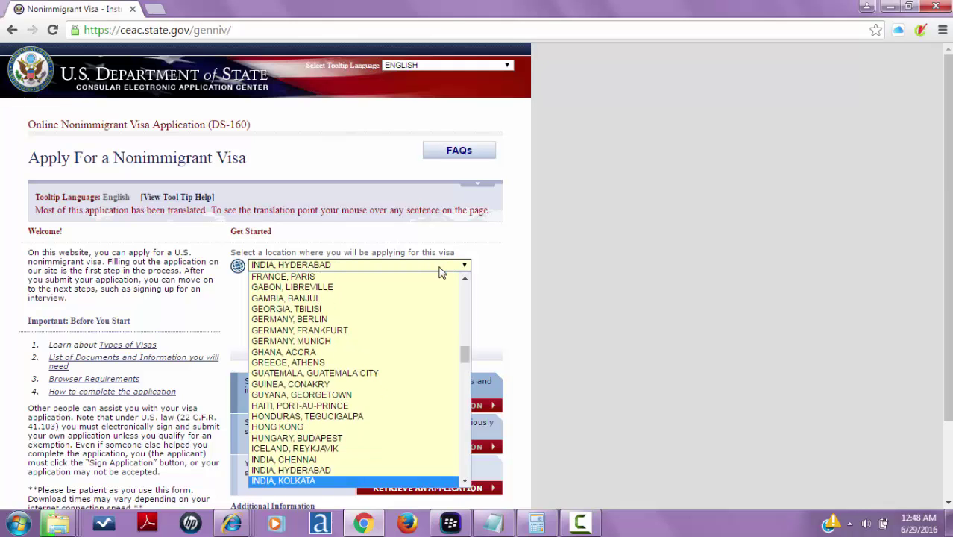
{"action": "key", "text": "i"}
{"action": "key", "text": "i"}
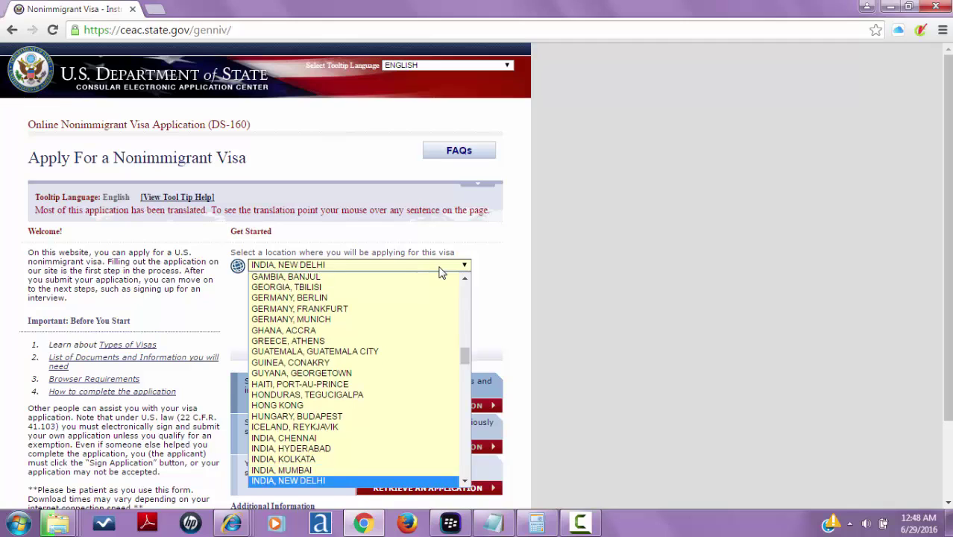
{"action": "key", "text": "Return"}
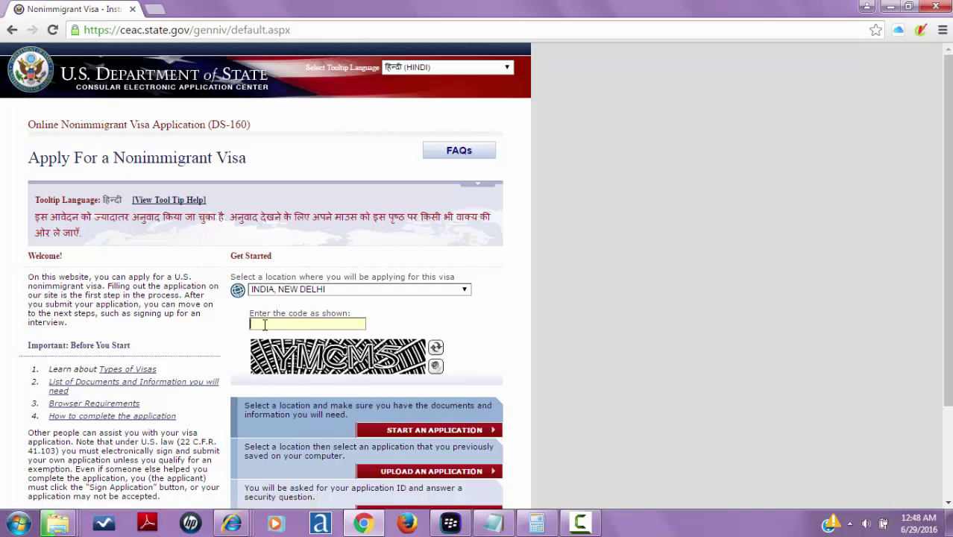
{"action": "type", "text": "YMCM5"}
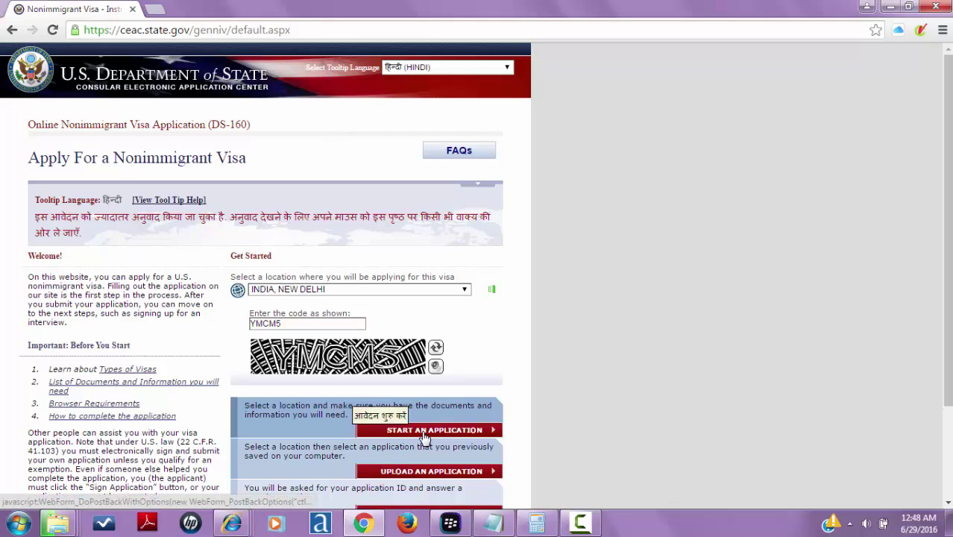
{"action": "left_click", "coordinate": [423, 437]}
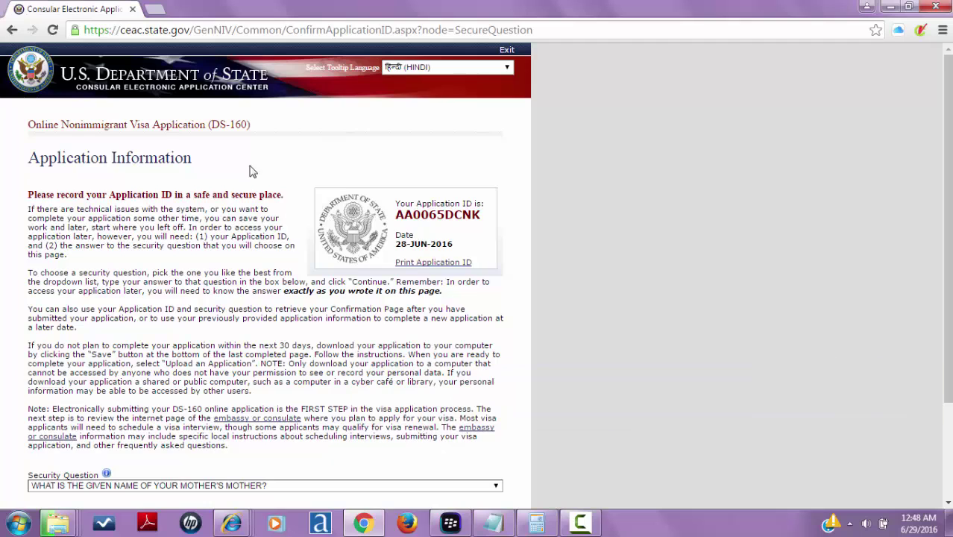
- Scroll to the security question fields and dismiss the Windows colour-scheme prompt
{"action": "left_click_drag", "start_coordinate": [949, 78], "coordinate": [925, 137]}
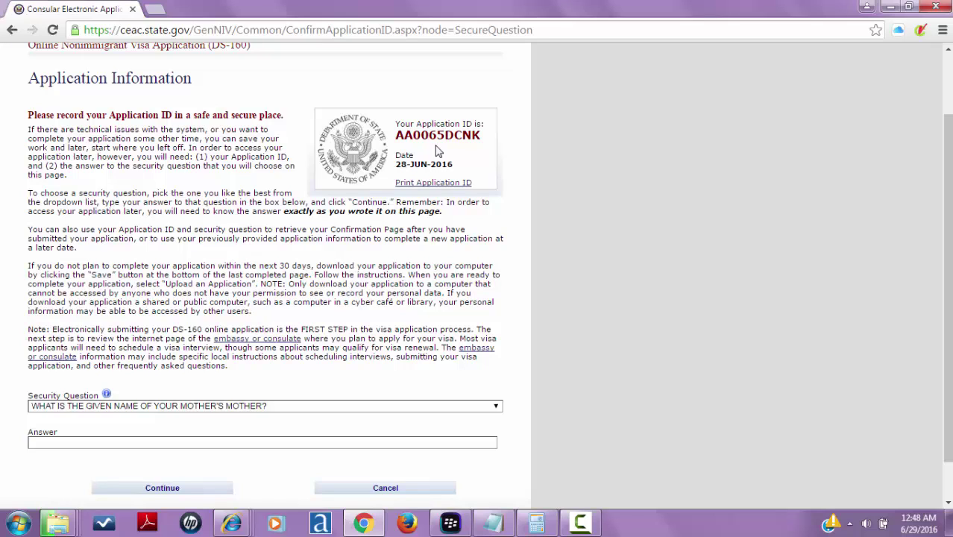
{"action": "left_click", "coordinate": [18, 523]}
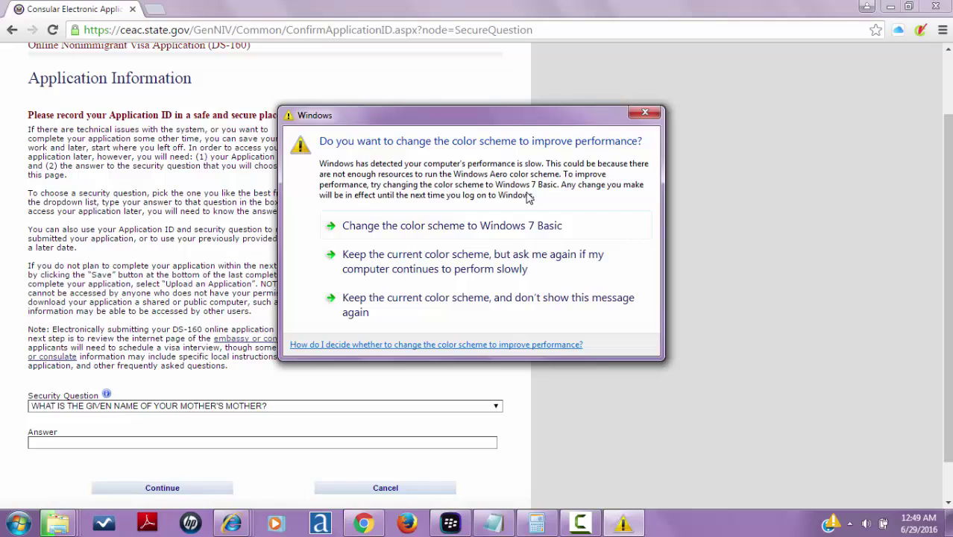
{"action": "left_click", "coordinate": [655, 115]}
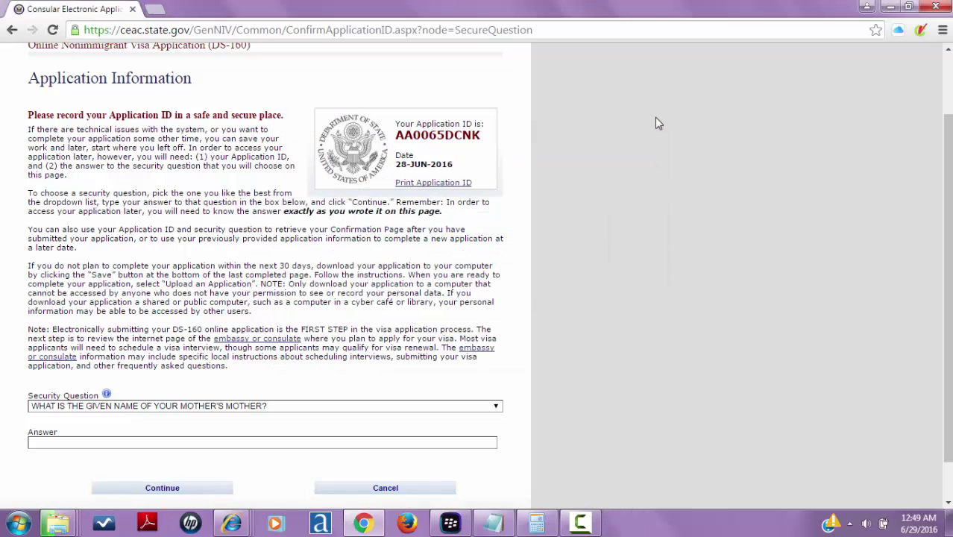
{"action": "left_click", "coordinate": [194, 410]}
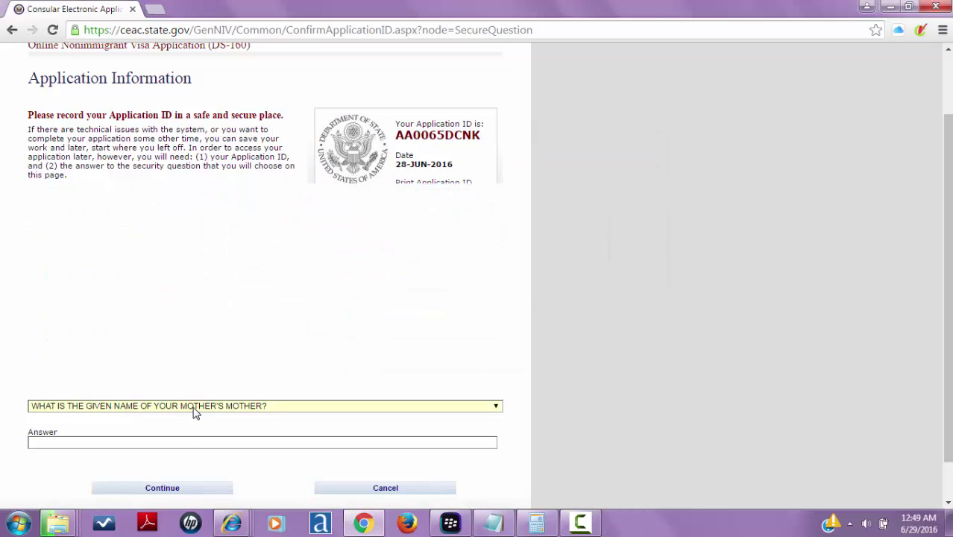
{"action": "left_click", "coordinate": [194, 410]}
{"action": "left_click", "coordinate": [18, 523]}
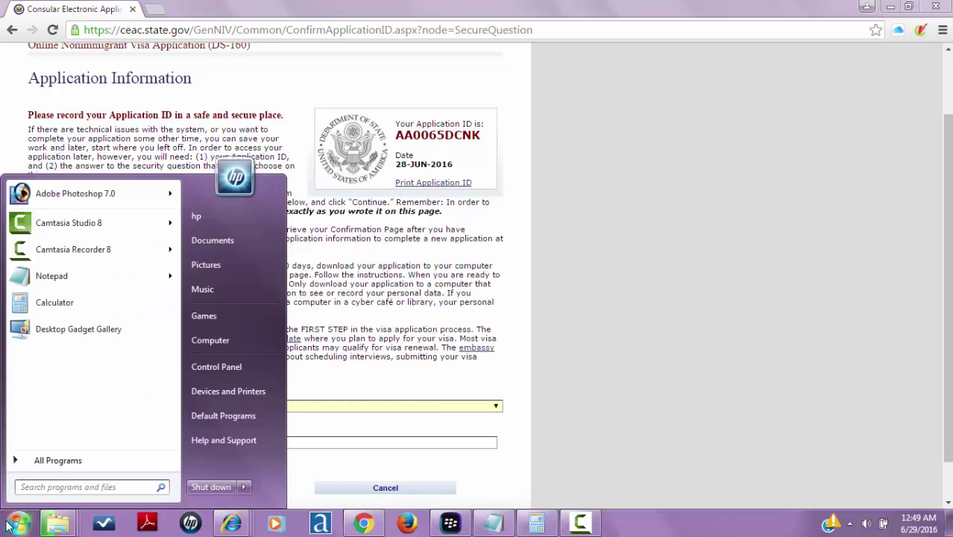
- Launch Microsoft Office Word 2007 from the Start menu's Microsoft Office folder
{"action": "left_click", "coordinate": [117, 468]}
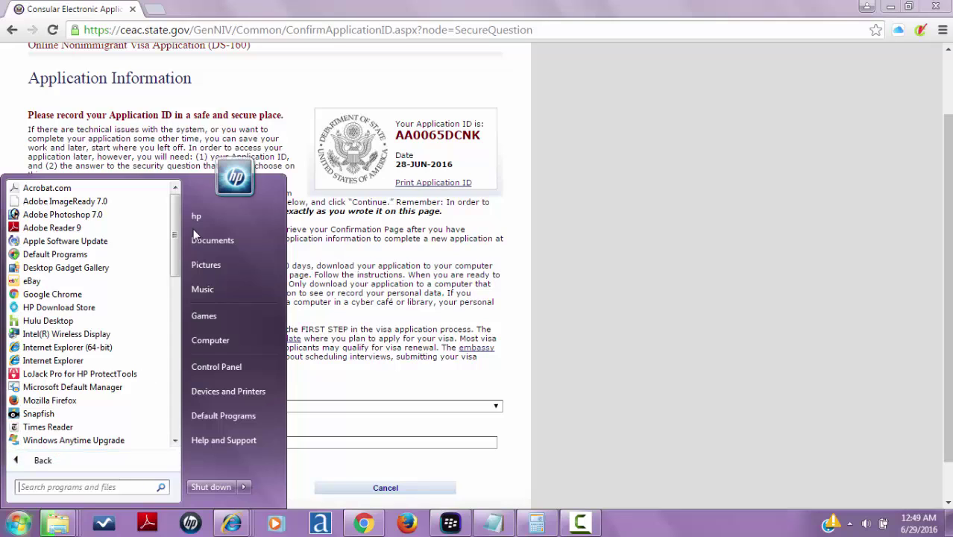
{"action": "left_click_drag", "start_coordinate": [174, 246], "coordinate": [171, 289]}
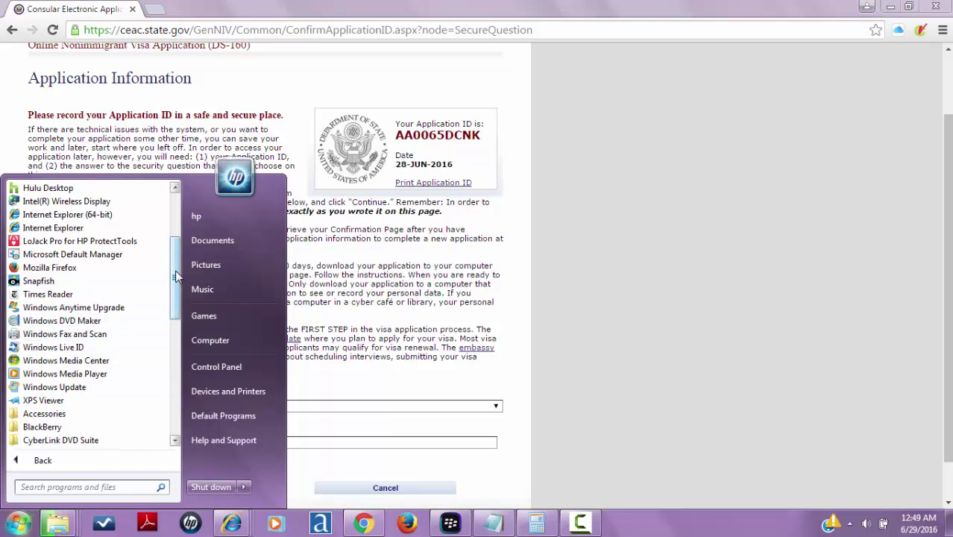
{"action": "left_click_drag", "start_coordinate": [176, 276], "coordinate": [180, 363]}
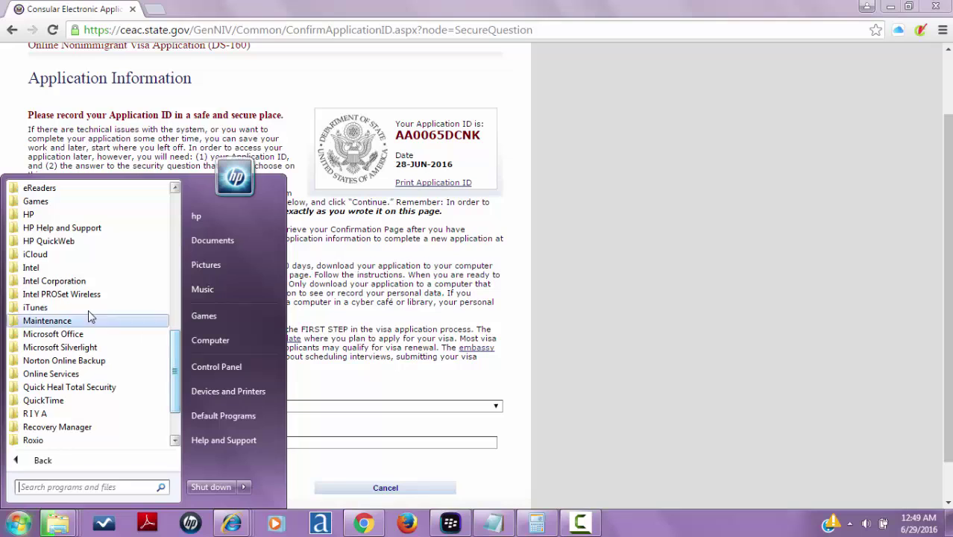
{"action": "left_click", "coordinate": [85, 335]}
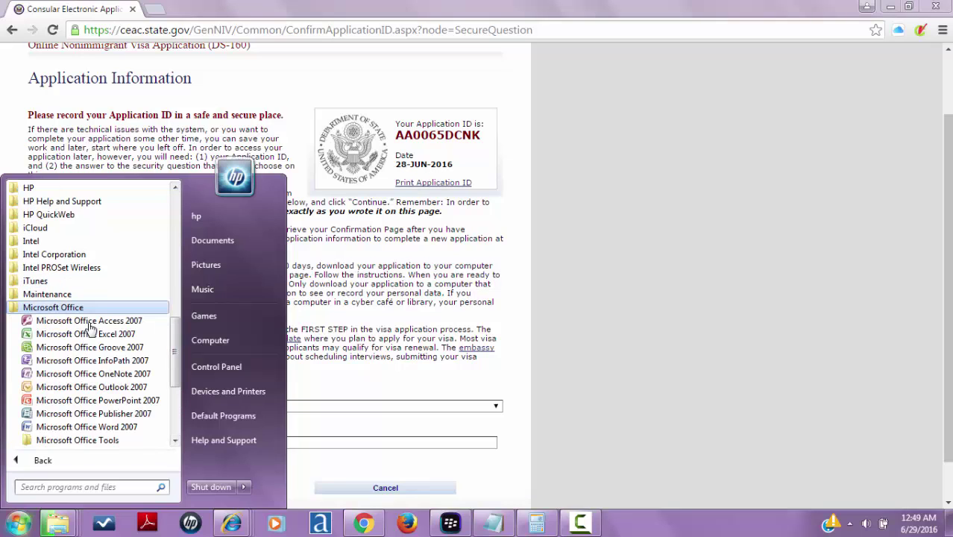
{"action": "left_click", "coordinate": [83, 427]}
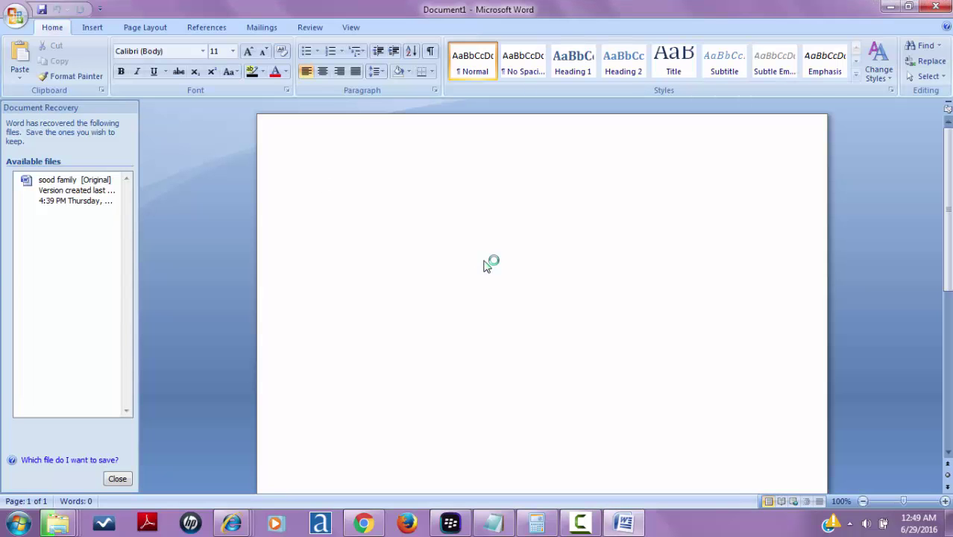
- Paste the Application Information screenshot into Document1 and close the Document Recovery pane
{"action": "key", "text": "ctrl+v"}
{"action": "left_click", "coordinate": [116, 477]}
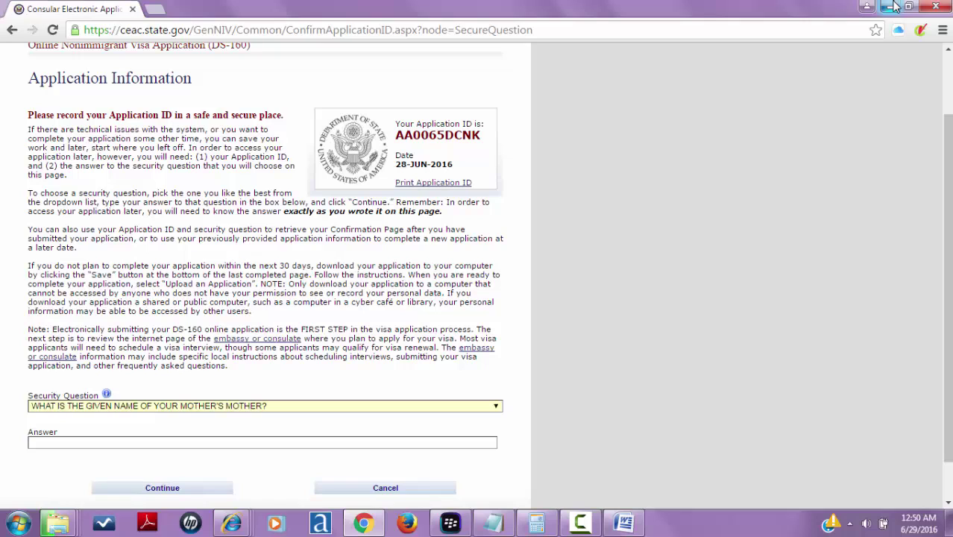
- Pick the childhood family-name security question, enter its answer, and continue to Personal Information 1
{"action": "left_click", "coordinate": [260, 408]}
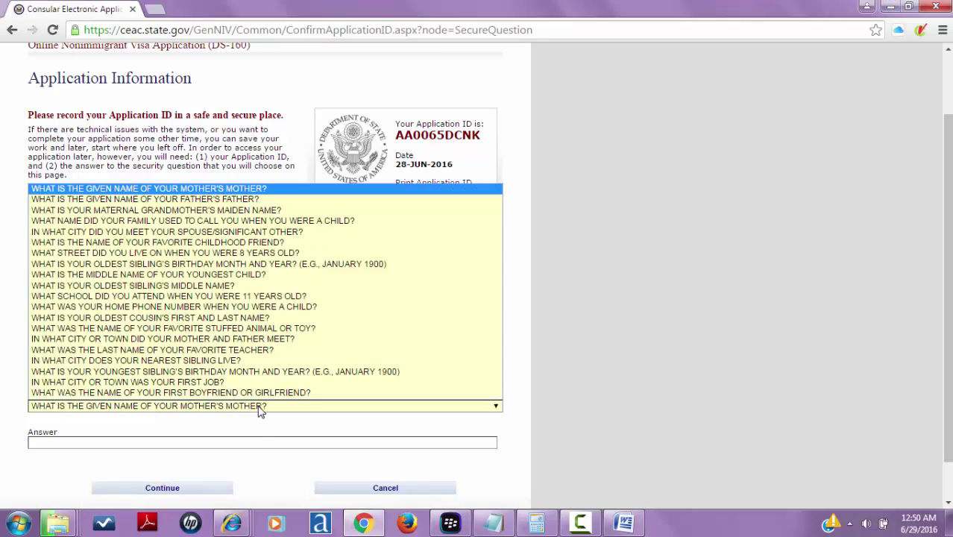
{"action": "left_click", "coordinate": [282, 221]}
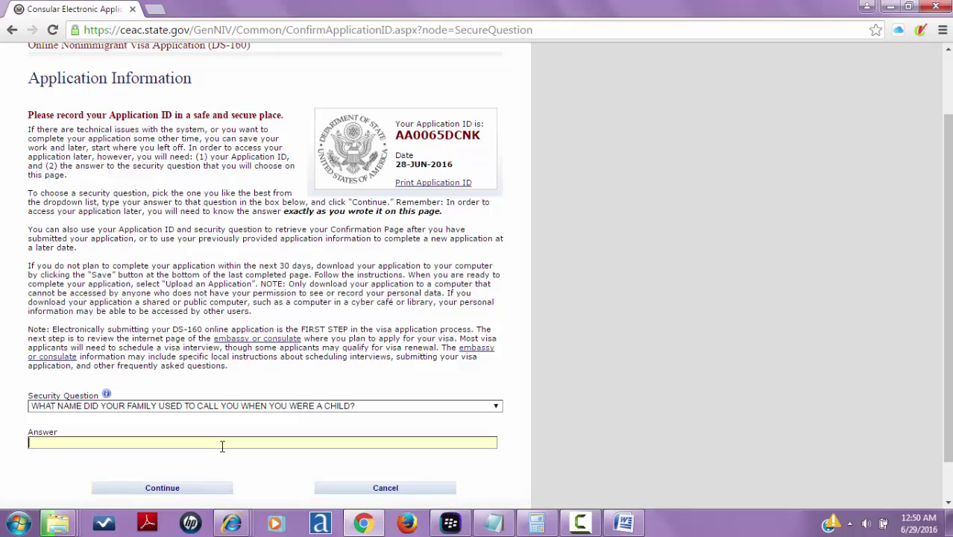
{"action": "left_click", "coordinate": [222, 446]}
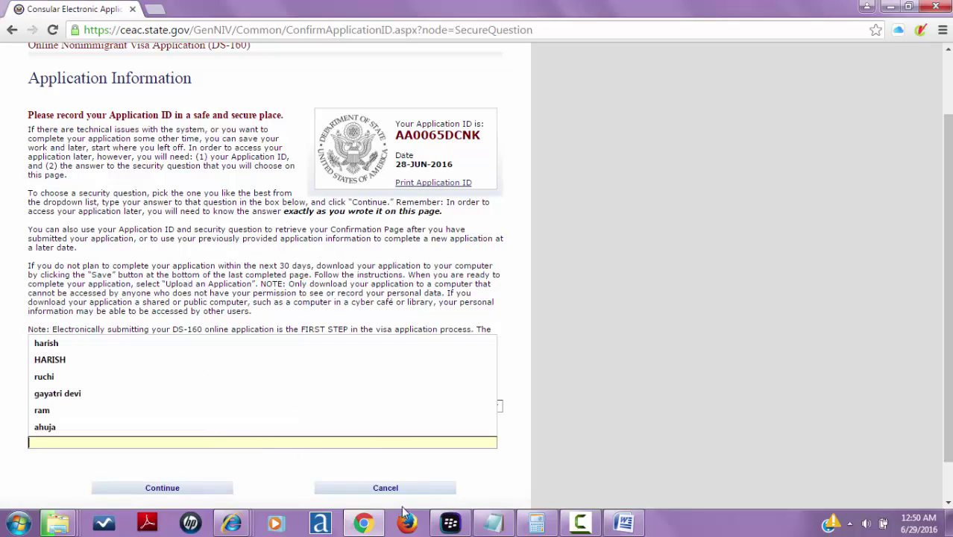
{"action": "left_click", "coordinate": [464, 468]}
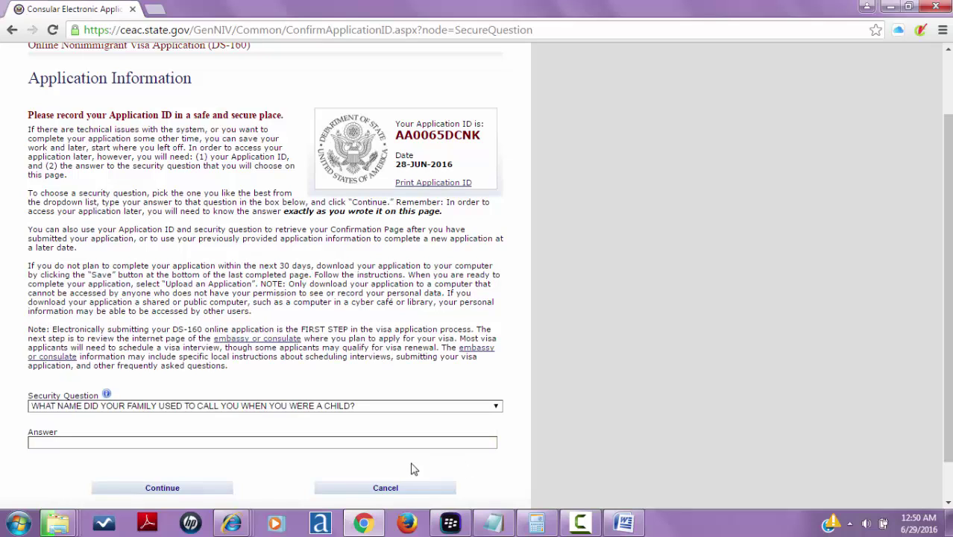
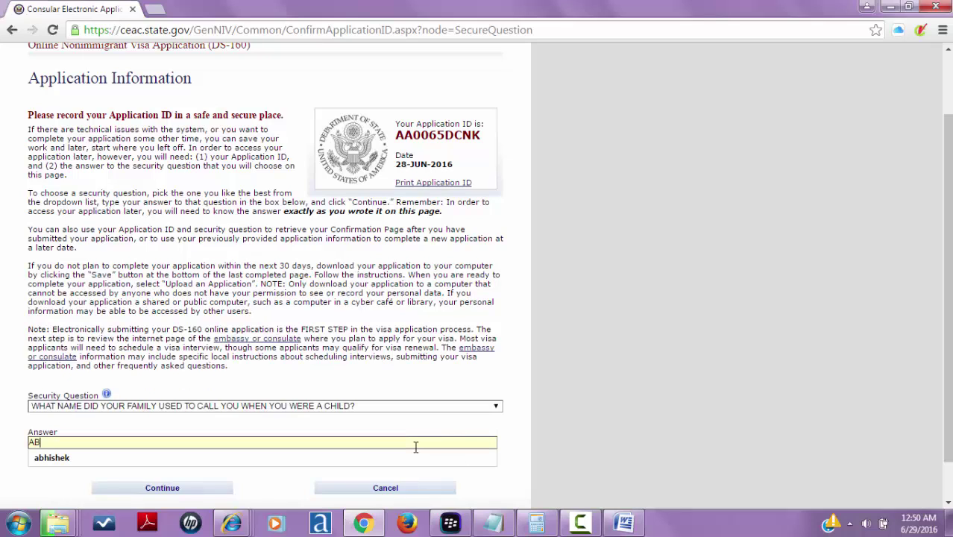
{"action": "key", "text": "BackSpace"}
{"action": "key", "text": "BackSpace"}
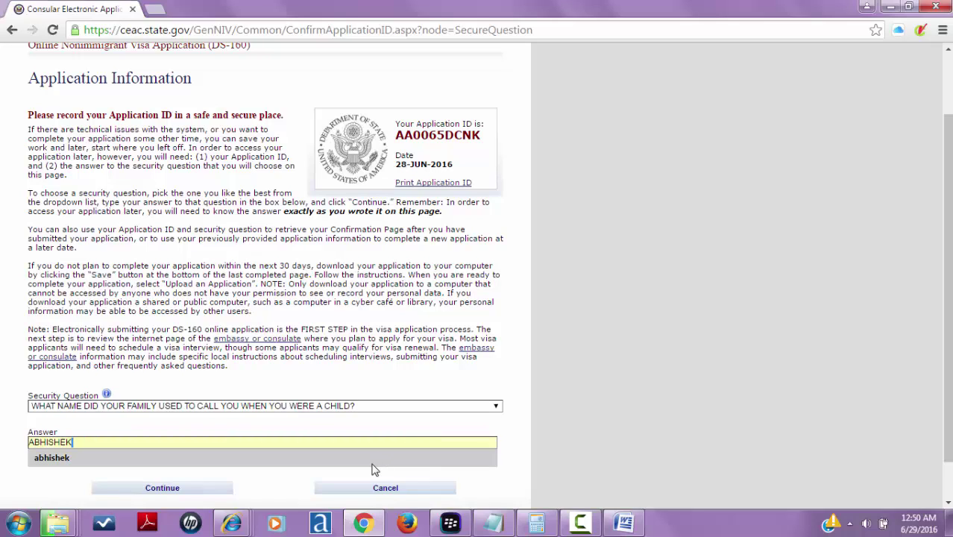
{"action": "left_click", "coordinate": [216, 492]}
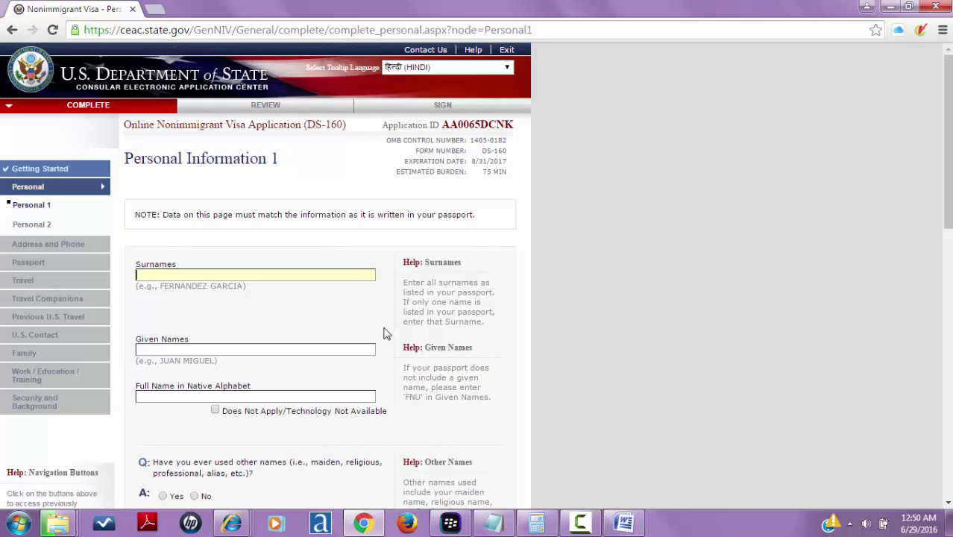
- Enter the applicant's surname and given names, mark native-alphabet name Does Not Apply, and answer No to other names
{"action": "left_click", "coordinate": [262, 351]}
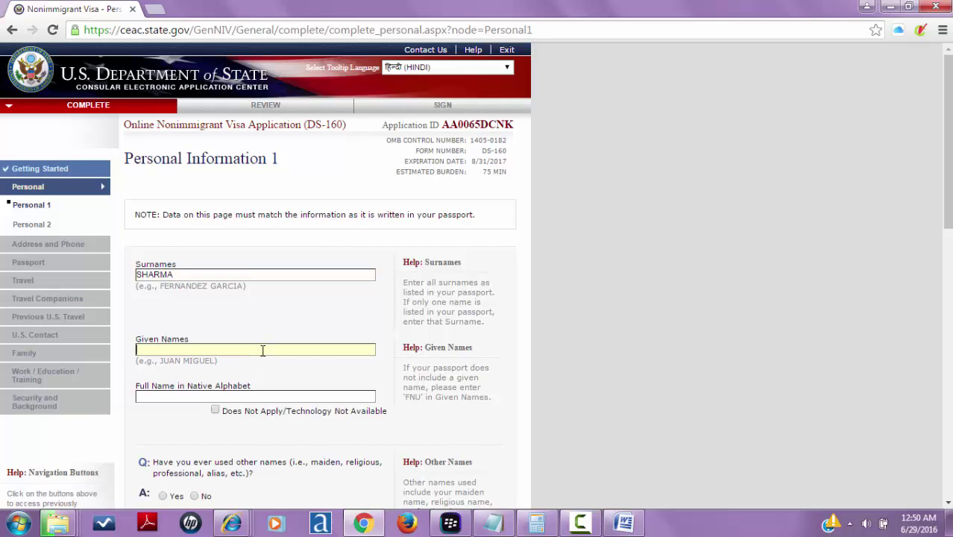
{"action": "left_click_drag", "start_coordinate": [947, 159], "coordinate": [947, 263]}
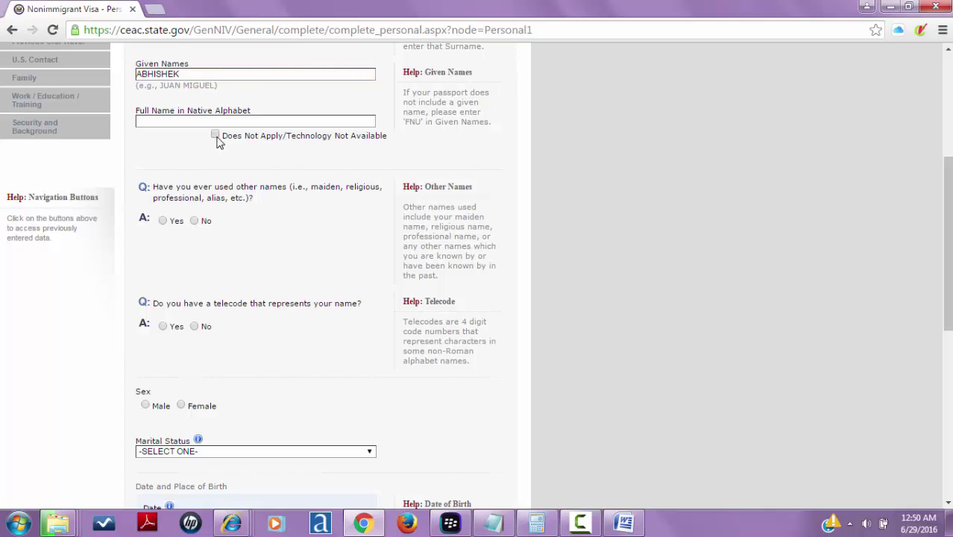
{"action": "left_click", "coordinate": [216, 136]}
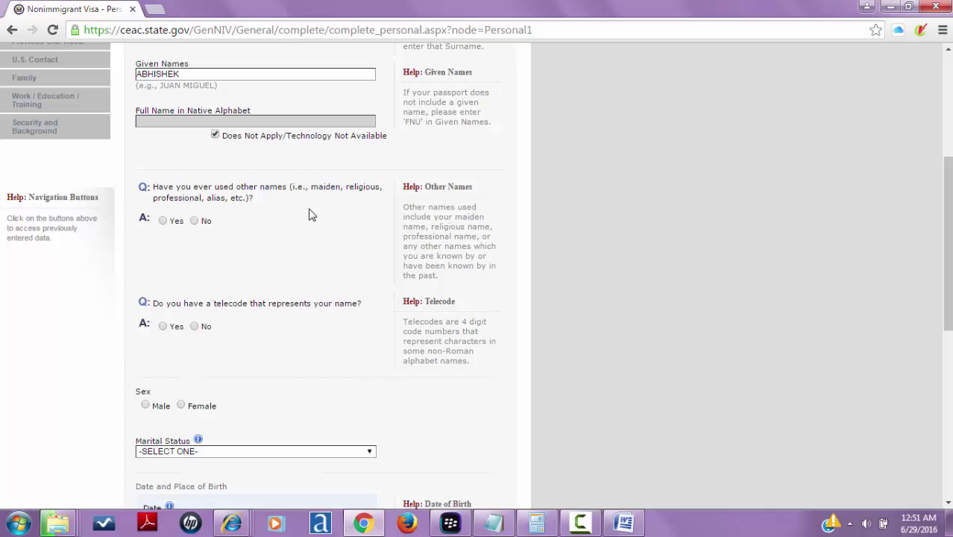
{"action": "left_click", "coordinate": [195, 220]}
- Answer No to having a telecode and set the marital status to MARRIED
{"action": "scroll", "coordinate": [198, 294], "scroll_direction": "up", "scroll_amount": 4}
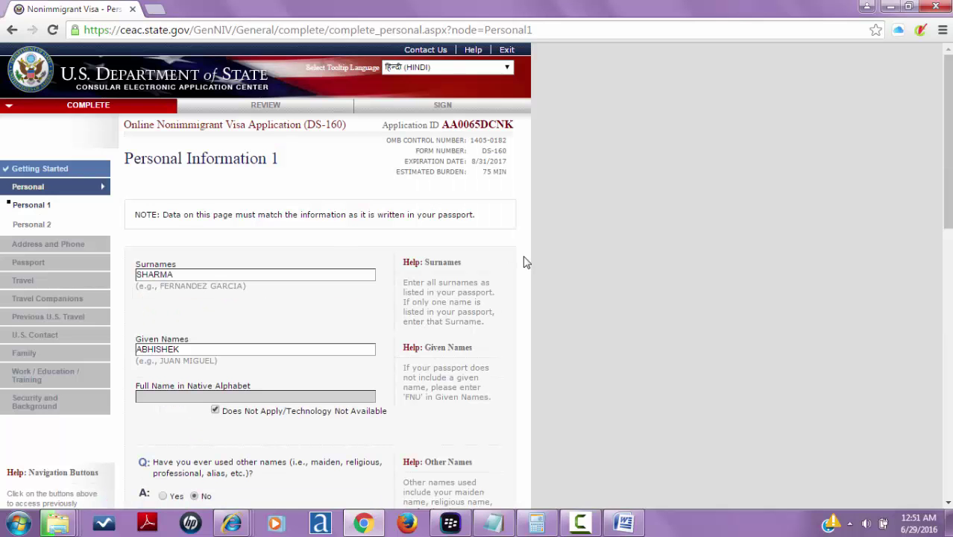
{"action": "left_click_drag", "start_coordinate": [948, 113], "coordinate": [948, 243]}
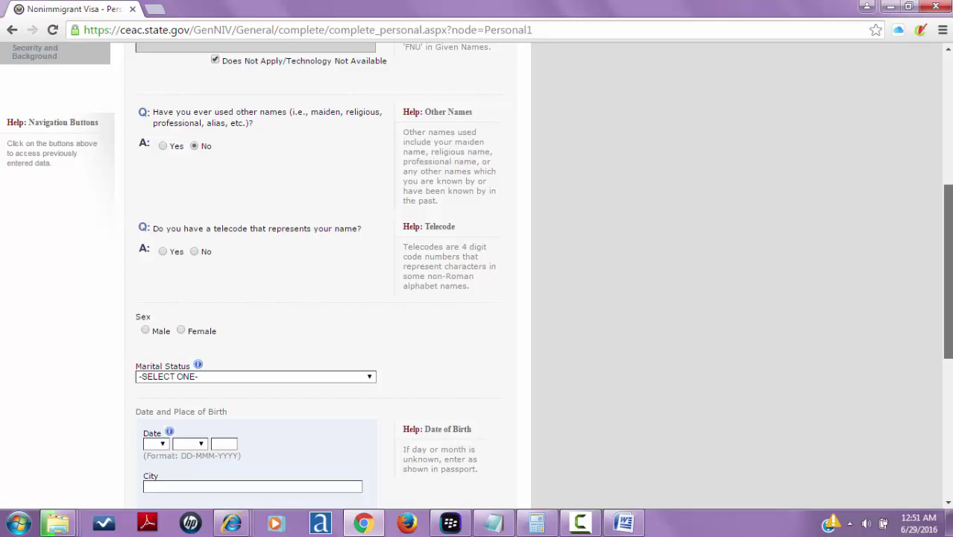
{"action": "left_click", "coordinate": [195, 252]}
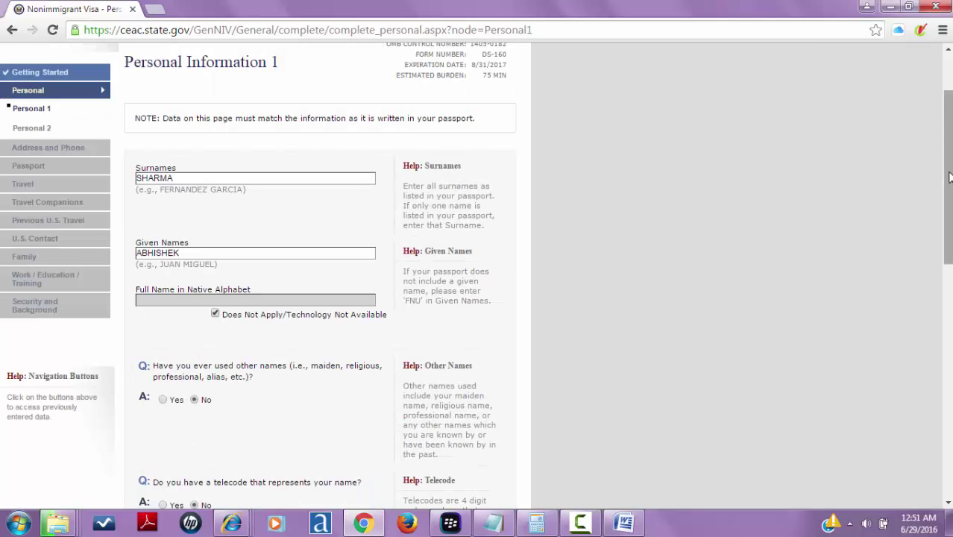
{"action": "left_click_drag", "start_coordinate": [947, 171], "coordinate": [947, 333]}
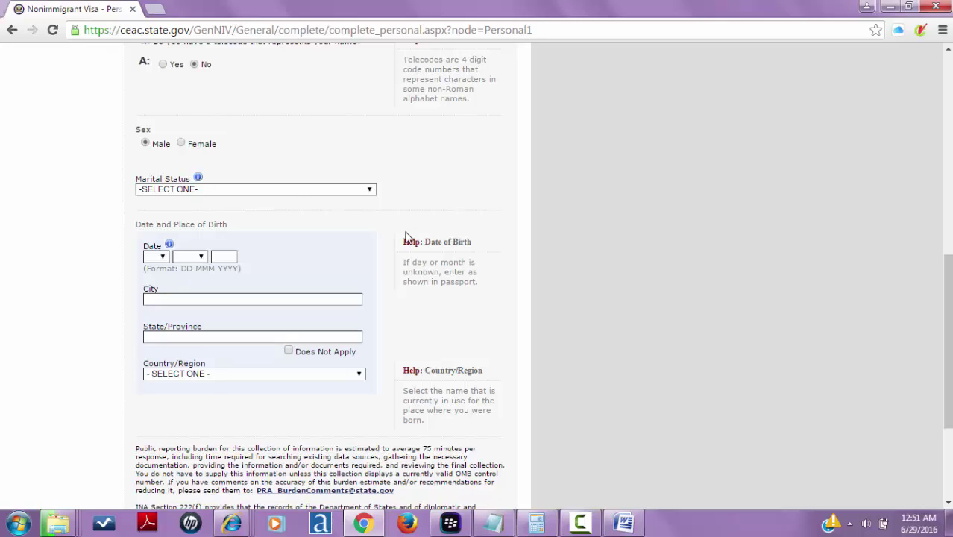
{"action": "left_click", "coordinate": [296, 190]}
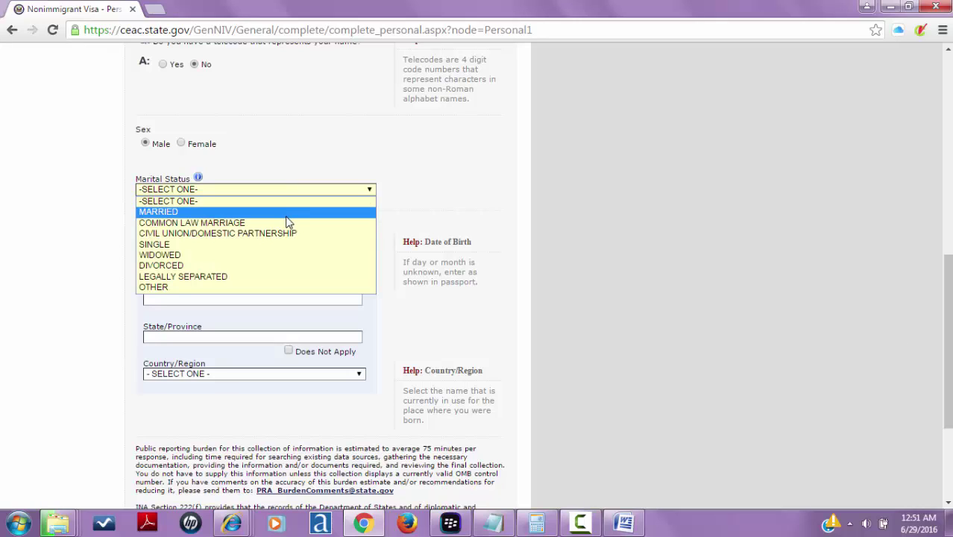
{"action": "left_click", "coordinate": [287, 214]}
- Set the date of birth to 02 OCT, leaving the year only partly entered
{"action": "left_click", "coordinate": [163, 259]}
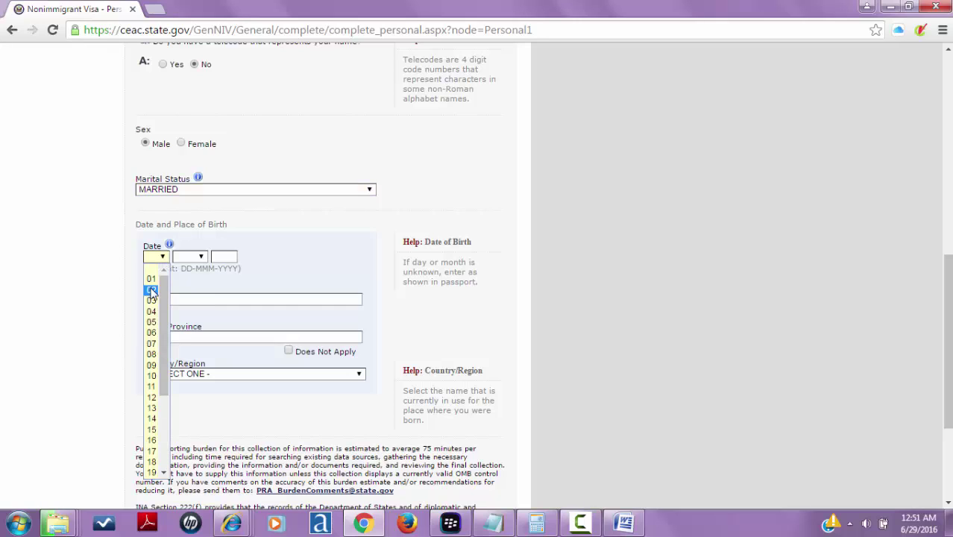
{"action": "left_click", "coordinate": [151, 289]}
{"action": "left_click", "coordinate": [202, 257]}
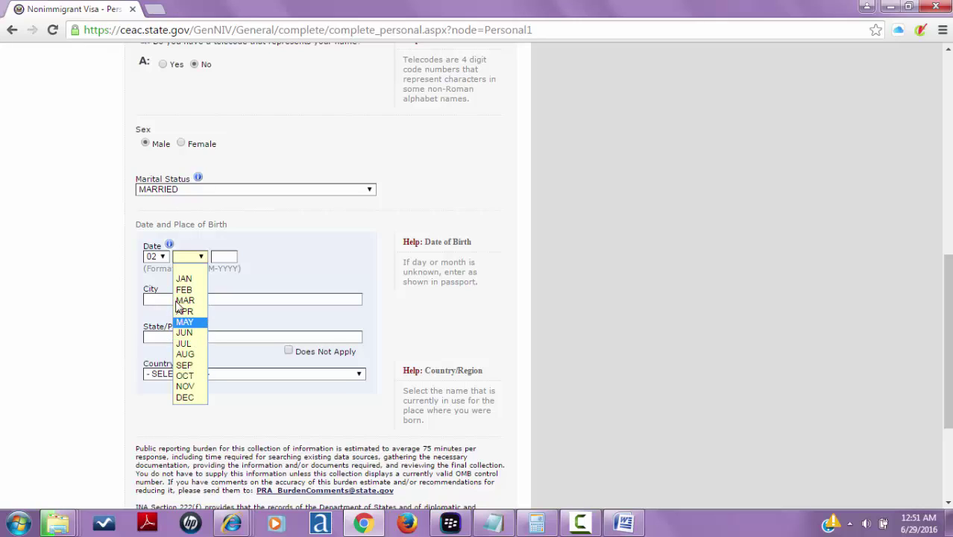
{"action": "left_click", "coordinate": [160, 258]}
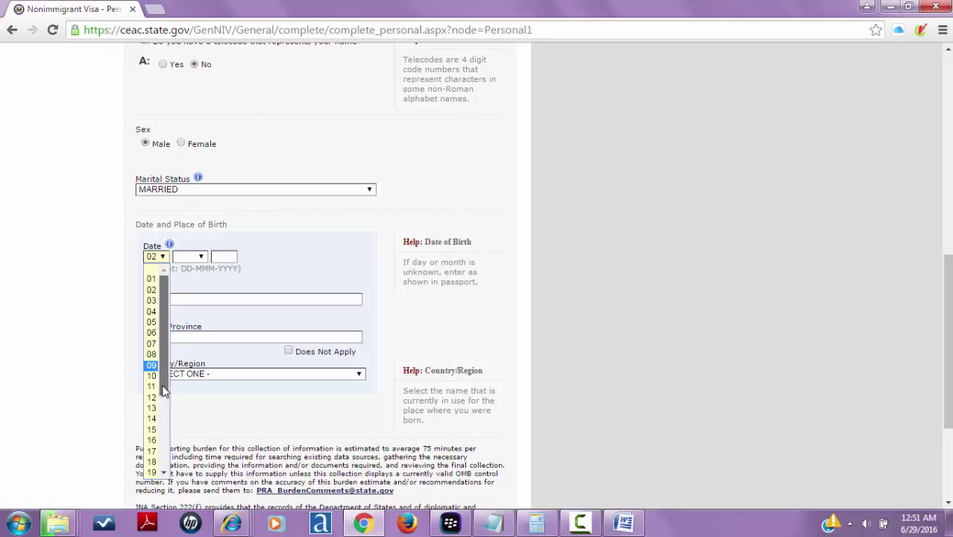
{"action": "scroll", "coordinate": [152, 425], "scroll_direction": "down", "scroll_amount": 4}
{"action": "left_click", "coordinate": [151, 462]}
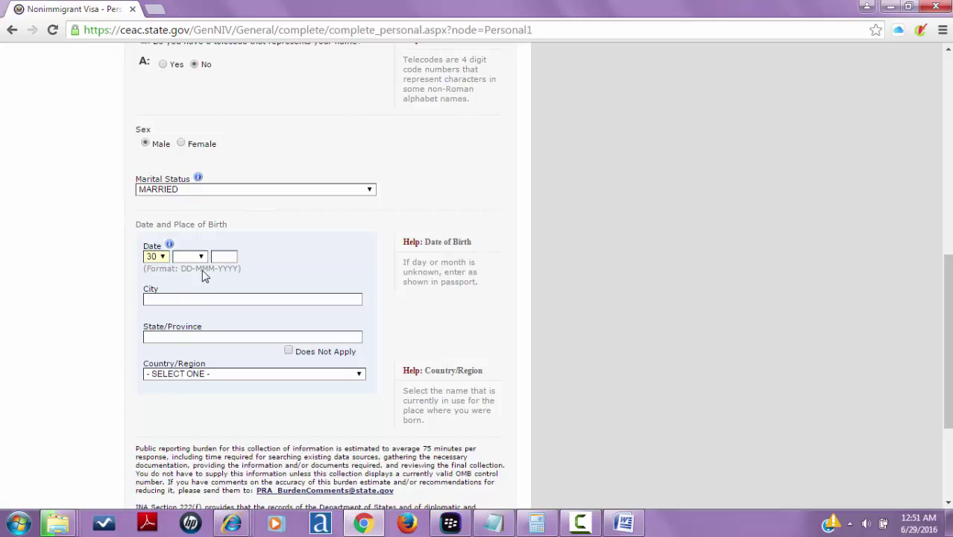
{"action": "left_click", "coordinate": [163, 258]}
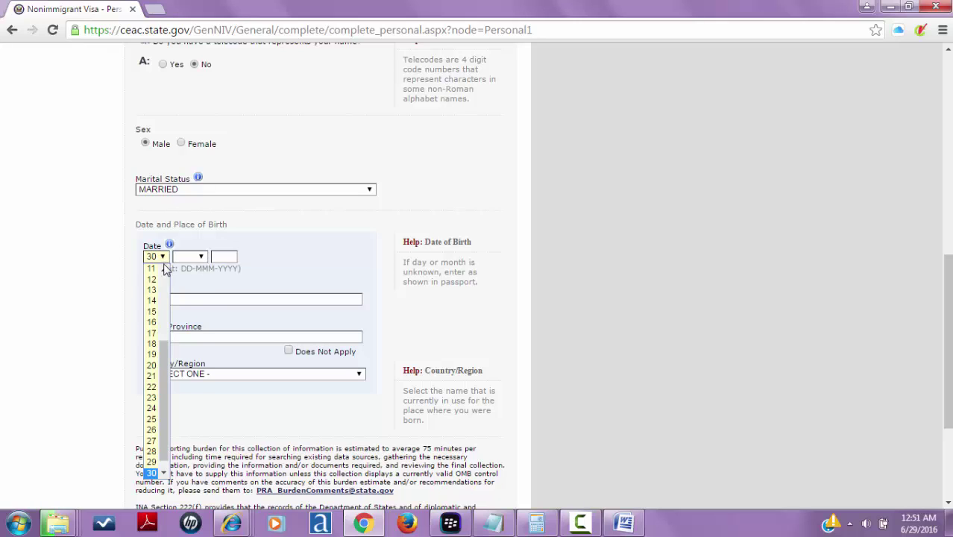
{"action": "scroll", "coordinate": [164, 268], "scroll_direction": "up", "scroll_amount": 4}
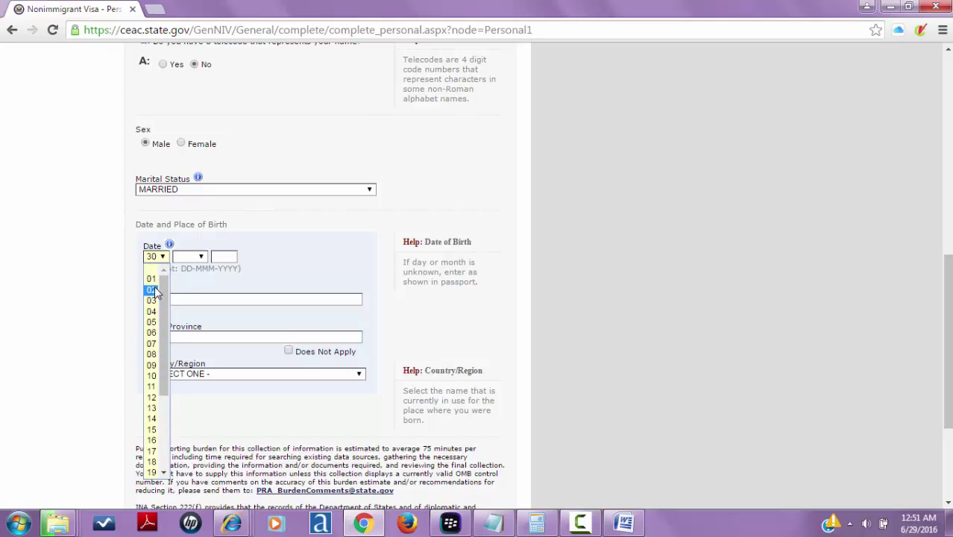
{"action": "left_click", "coordinate": [153, 290]}
{"action": "left_click", "coordinate": [198, 258]}
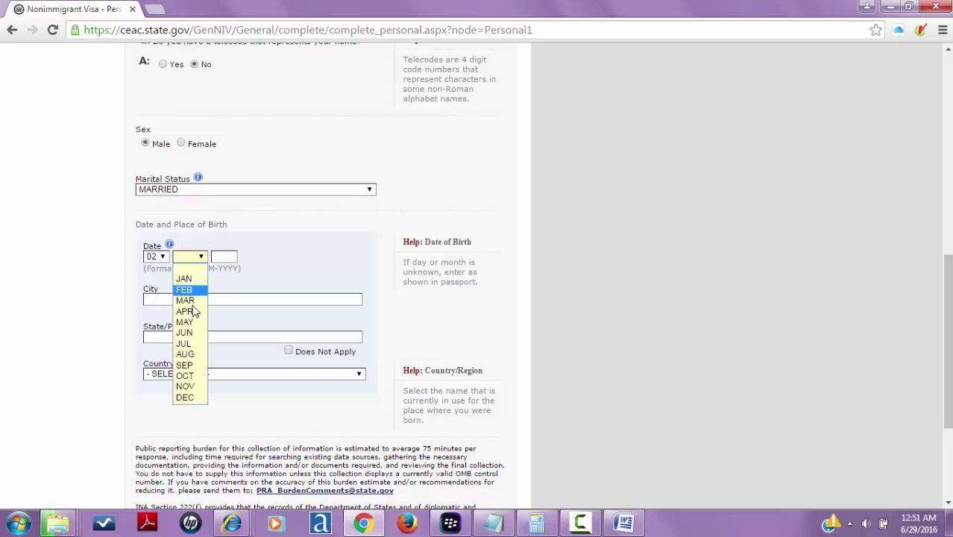
{"action": "left_click", "coordinate": [188, 377]}
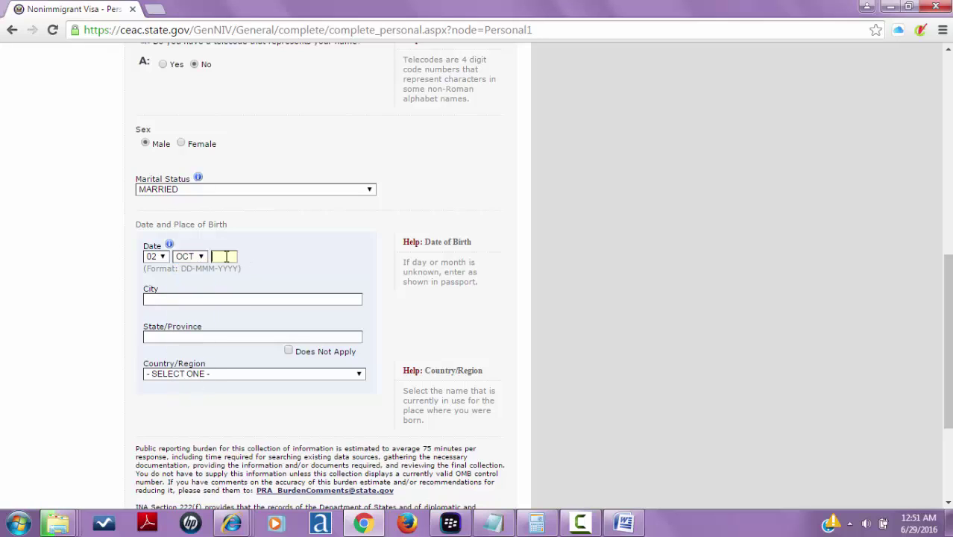
{"action": "left_click", "coordinate": [225, 256]}
{"action": "type", "text": "1982"}
{"action": "key", "text": "BackSpace"}
{"action": "type", "text": "3"}
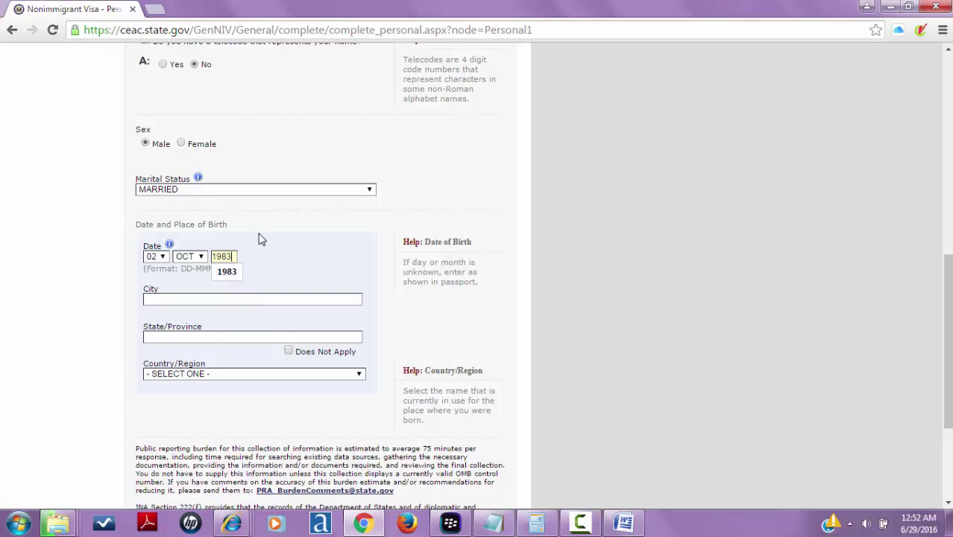
{"action": "key", "text": "BackSpace"}
- Enter DELHI as both the birth city and the birth state/province
{"action": "left_click", "coordinate": [210, 299]}
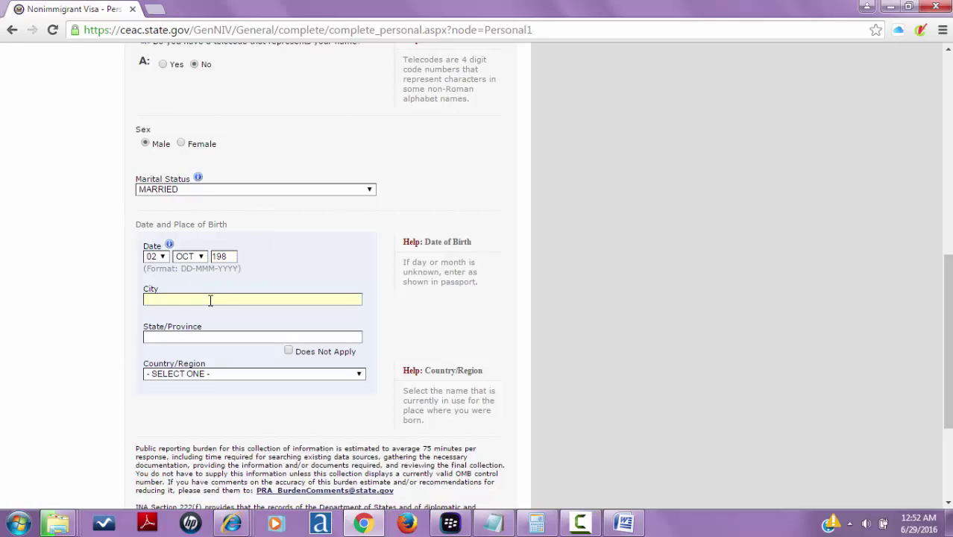
{"action": "type", "text": "D"}
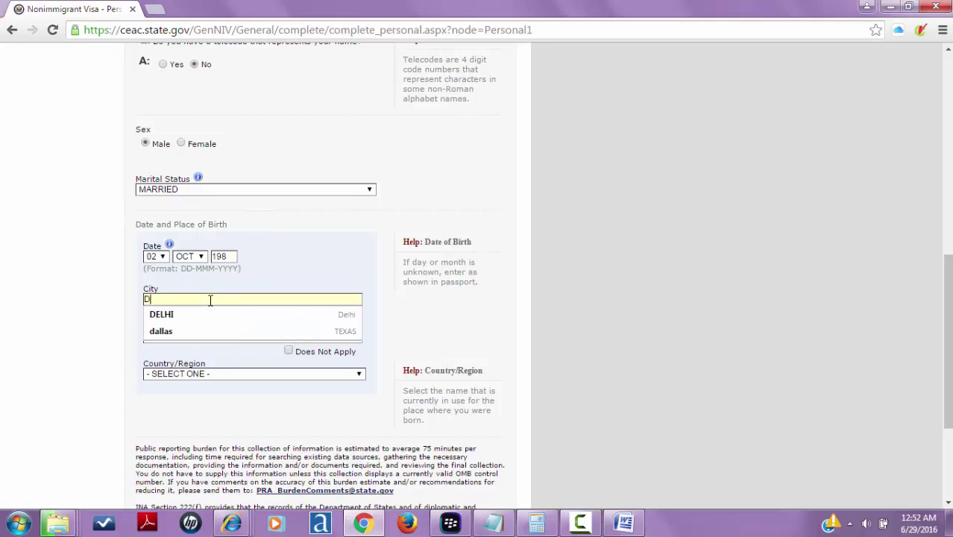
{"action": "type", "text": "ELI"}
{"action": "key", "text": "BackSpace"}
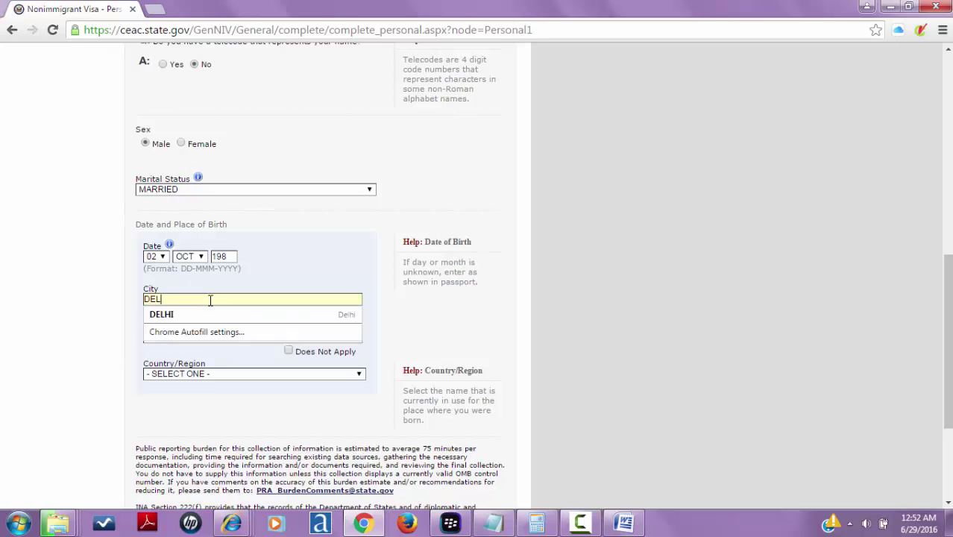
{"action": "type", "text": "HI"}
{"action": "left_click", "coordinate": [239, 287]}
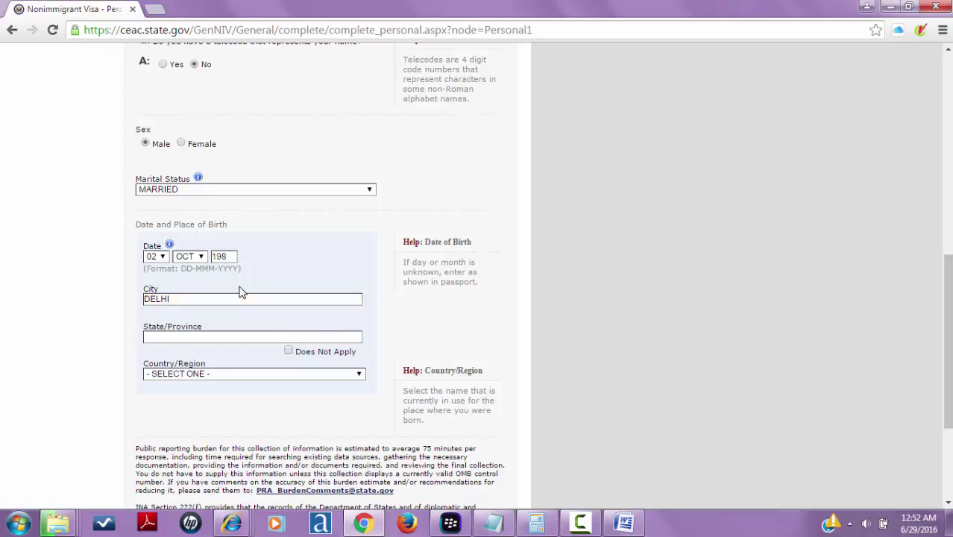
{"action": "left_click", "coordinate": [225, 335]}
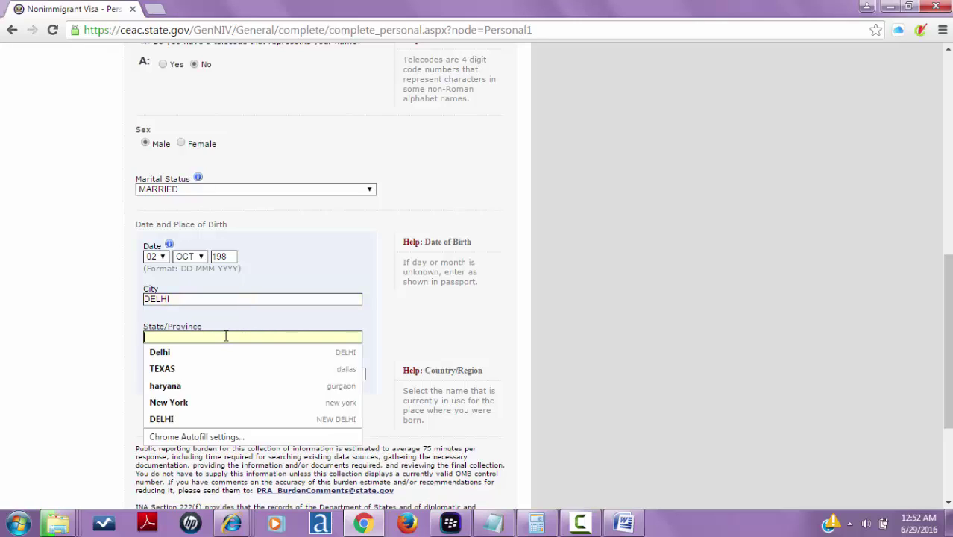
{"action": "type", "text": "DELHI"}
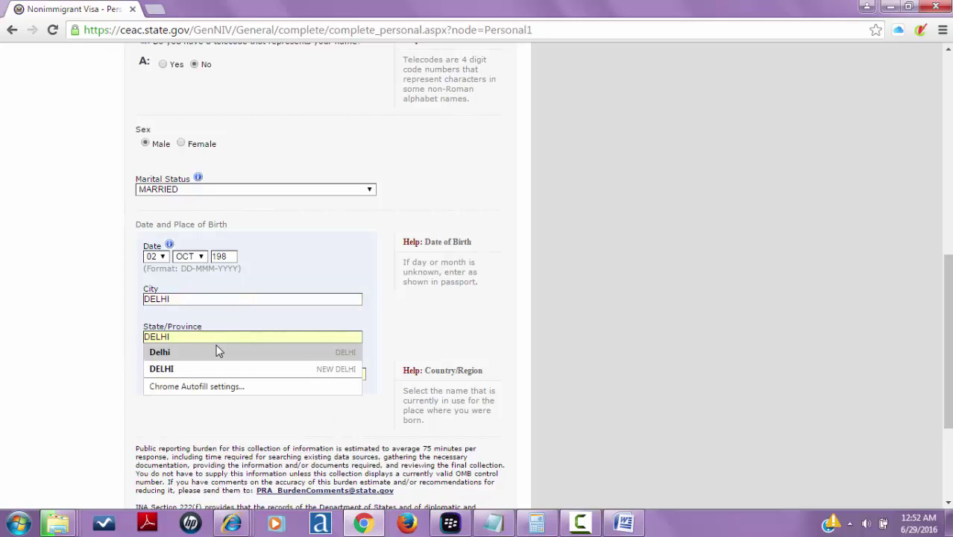
{"action": "left_click", "coordinate": [217, 351]}
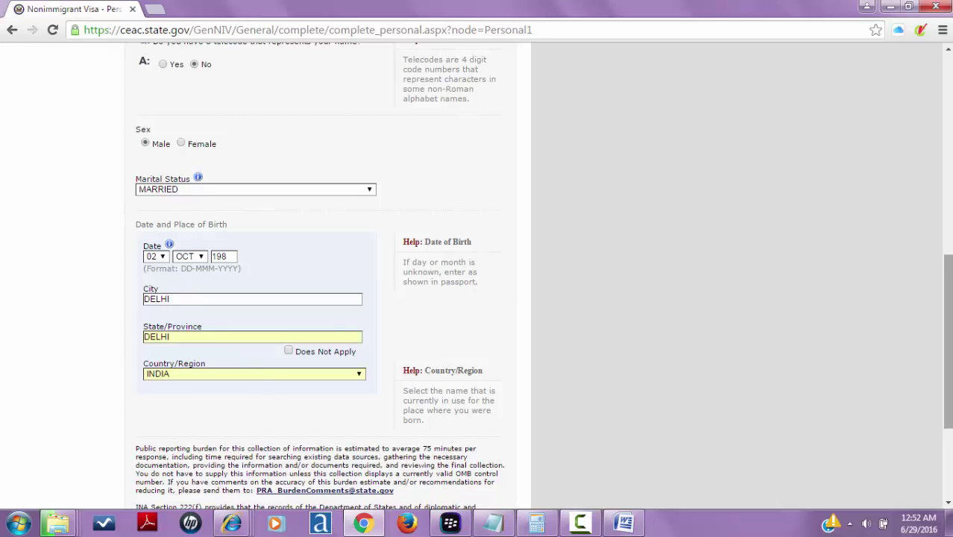
{"action": "scroll", "coordinate": [480, 374], "scroll_direction": "down", "scroll_amount": 3}
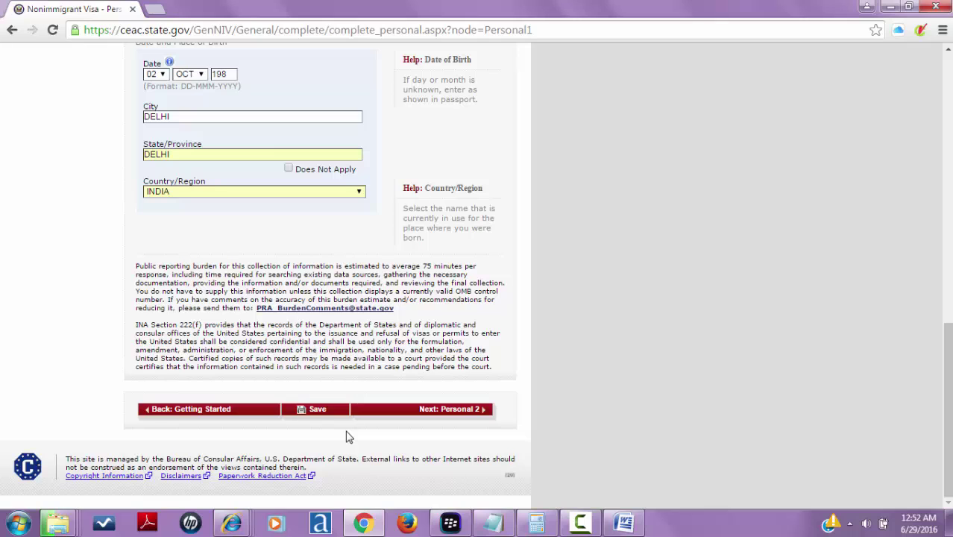
- Save the page, complete the birth year as 1983, and advance to Personal Information 2
{"action": "left_click", "coordinate": [333, 415]}
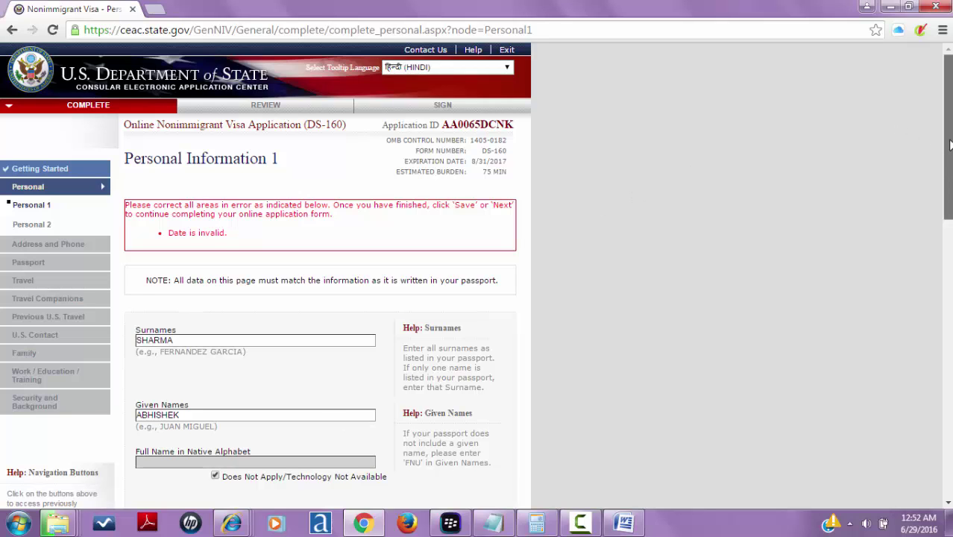
{"action": "left_click_drag", "start_coordinate": [946, 141], "coordinate": [947, 354]}
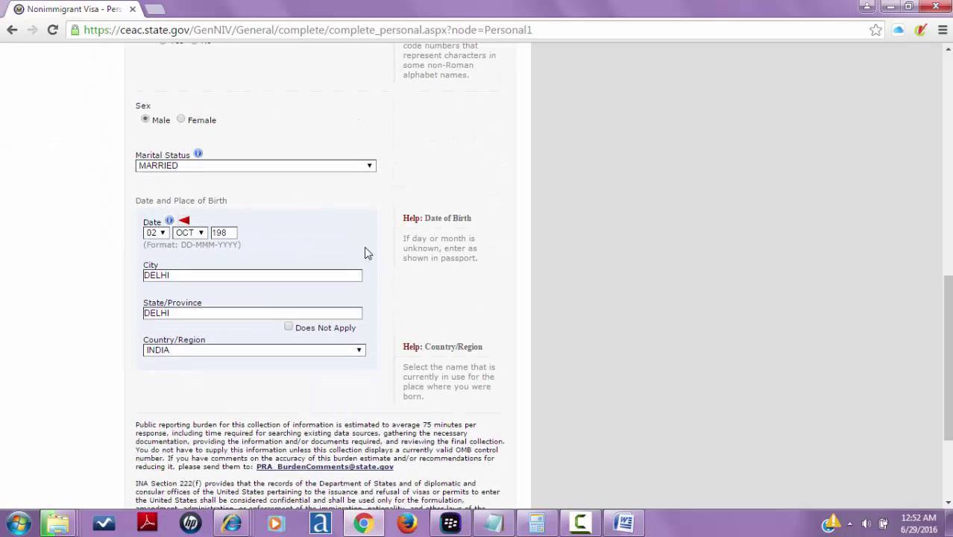
{"action": "left_click", "coordinate": [232, 235]}
{"action": "type", "text": "1983"}
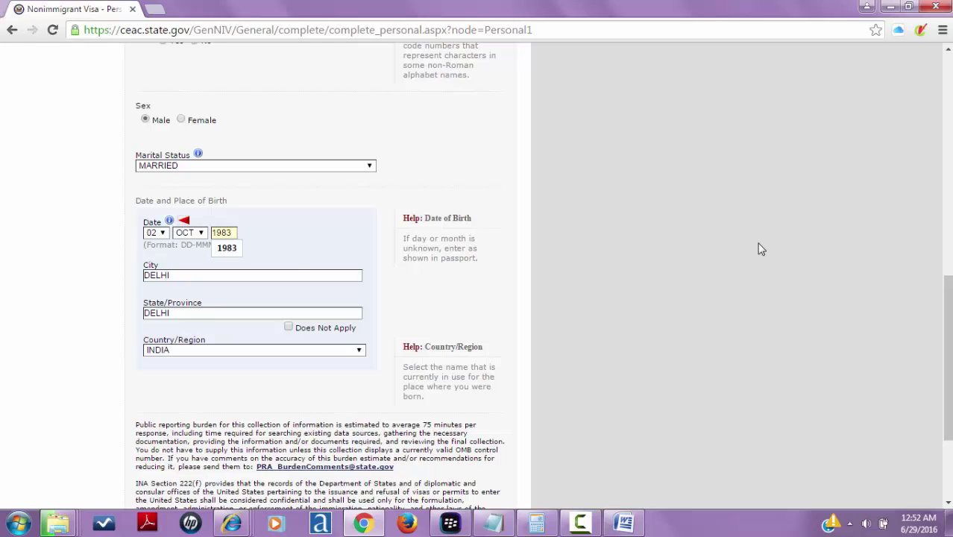
{"action": "left_click", "coordinate": [759, 246]}
{"action": "left_click_drag", "start_coordinate": [946, 291], "coordinate": [947, 347]}
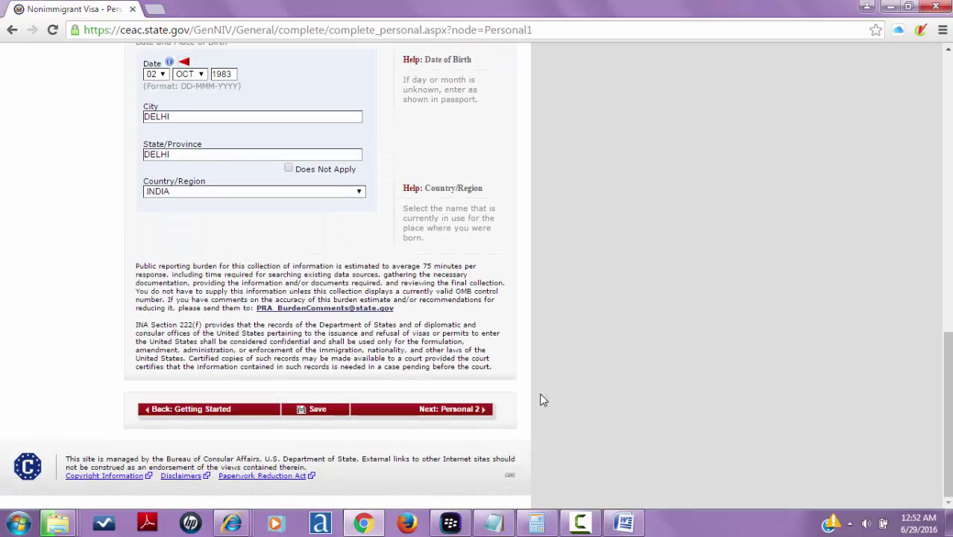
{"action": "left_click", "coordinate": [462, 411]}
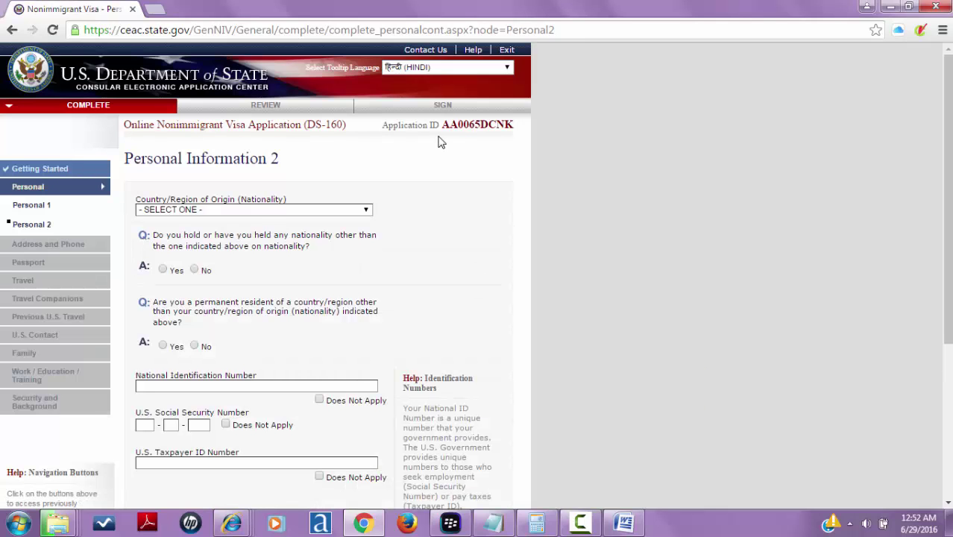
- Set the nationality to INDIA and dismiss the Windows colour-scheme warning
{"action": "left_click", "coordinate": [289, 211]}
{"action": "type", "text": "indo"}
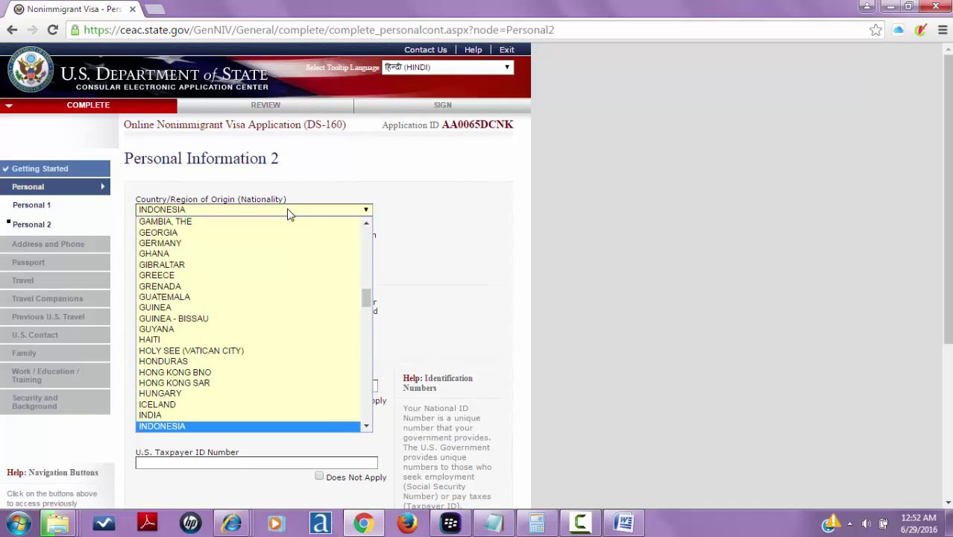
{"action": "key", "text": "Up"}
{"action": "key", "text": "Return"}
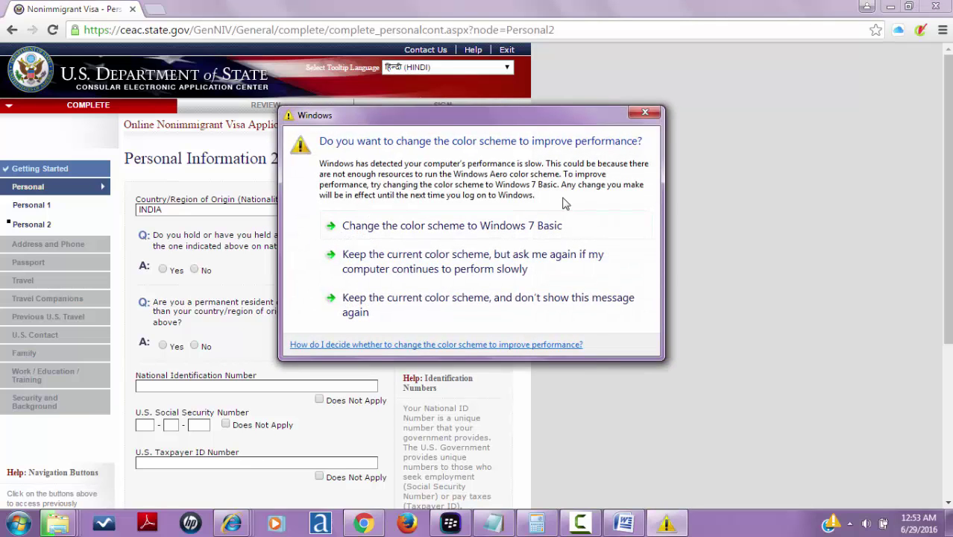
{"action": "left_click", "coordinate": [648, 109]}
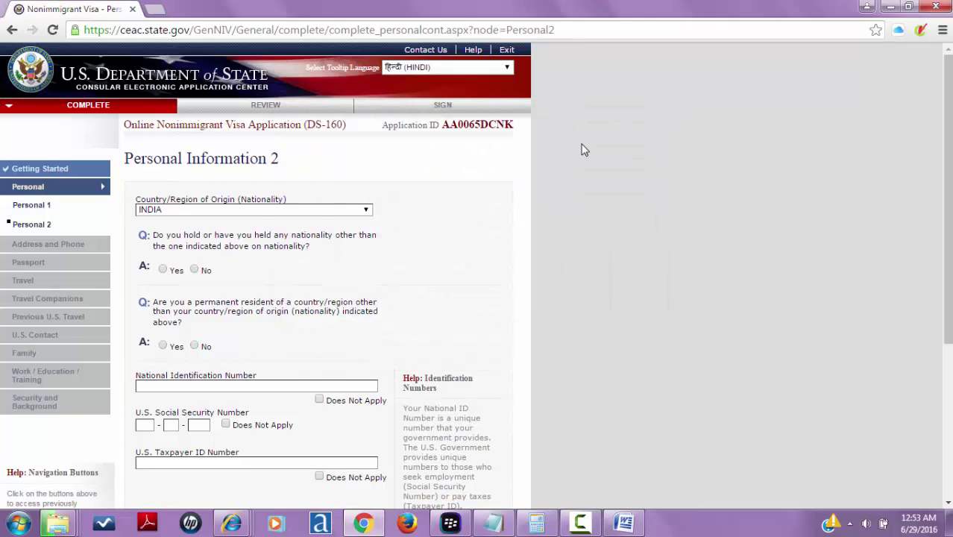
- Answer No to both the other-nationality and permanent-residency questions
{"action": "left_click", "coordinate": [195, 270]}
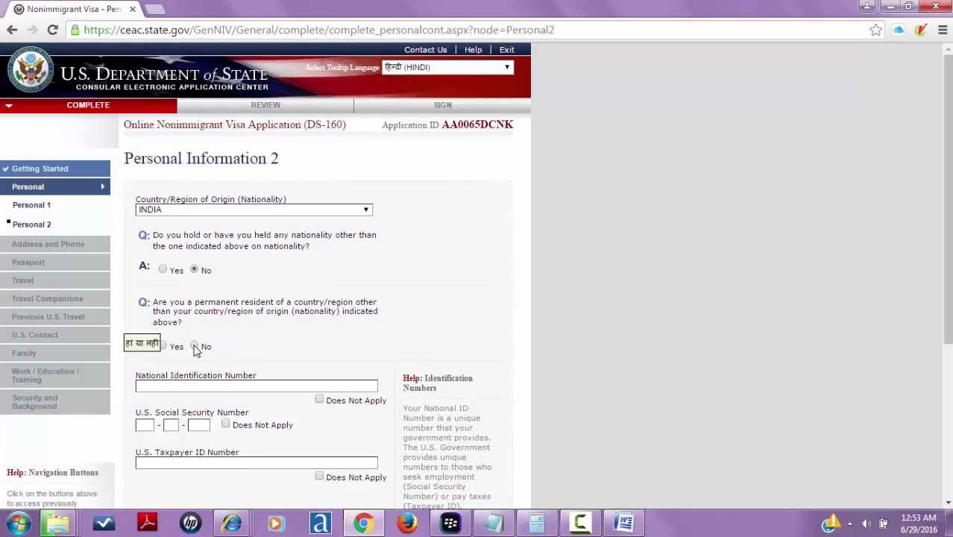
{"action": "left_click", "coordinate": [195, 347]}
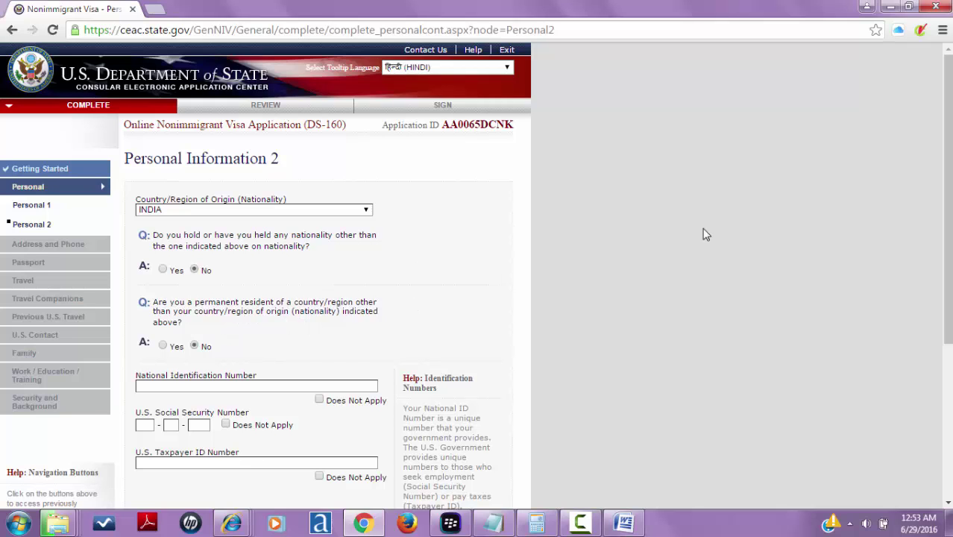
{"action": "left_click_drag", "start_coordinate": [947, 217], "coordinate": [948, 315]}
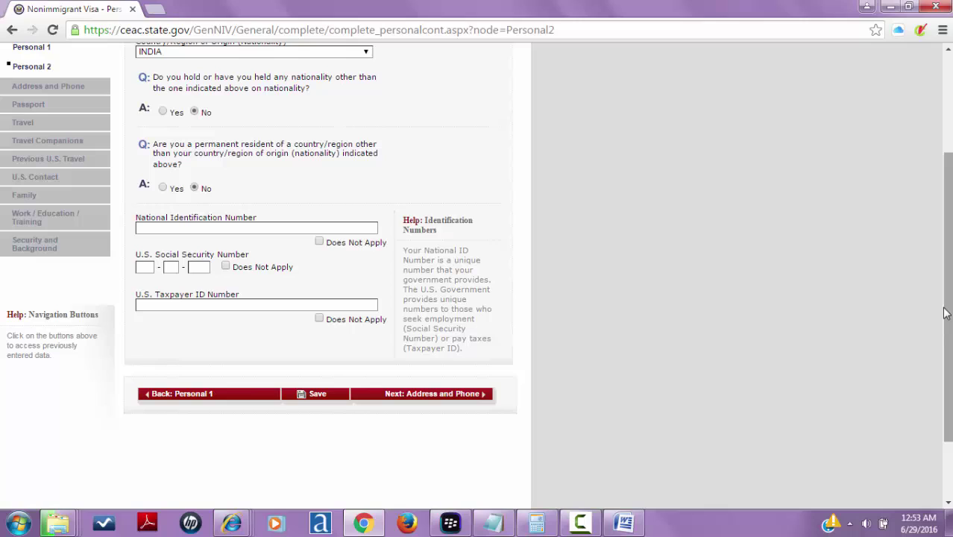
- Mark National ID, Social Security and Taxpayer ID numbers Does Not Apply, then save
{"action": "left_click", "coordinate": [320, 243]}
{"action": "left_click", "coordinate": [227, 267]}
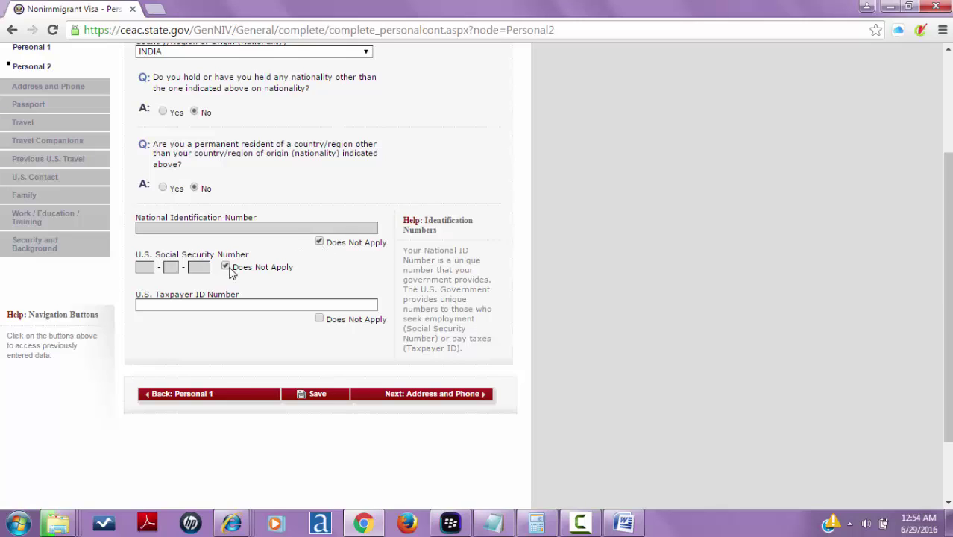
{"action": "left_click", "coordinate": [320, 319]}
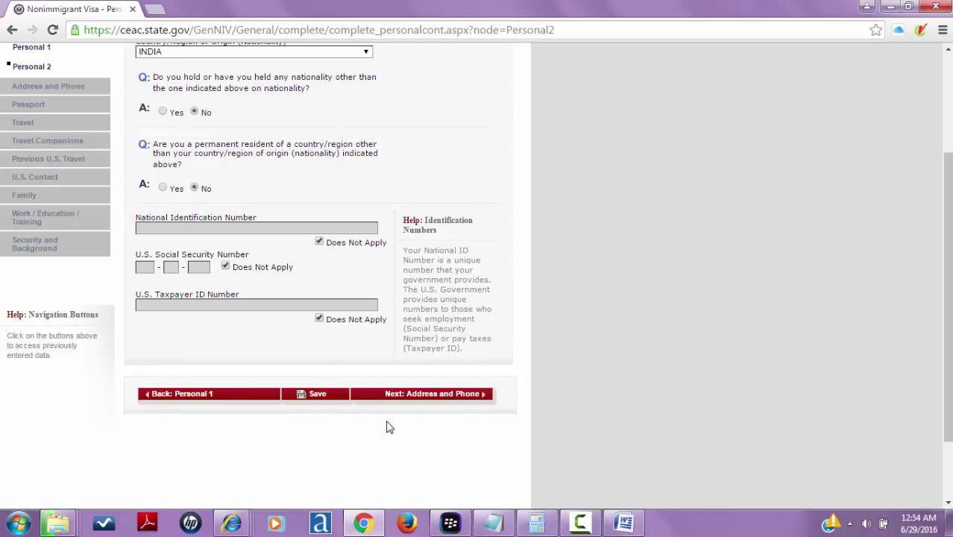
{"action": "left_click", "coordinate": [328, 400]}
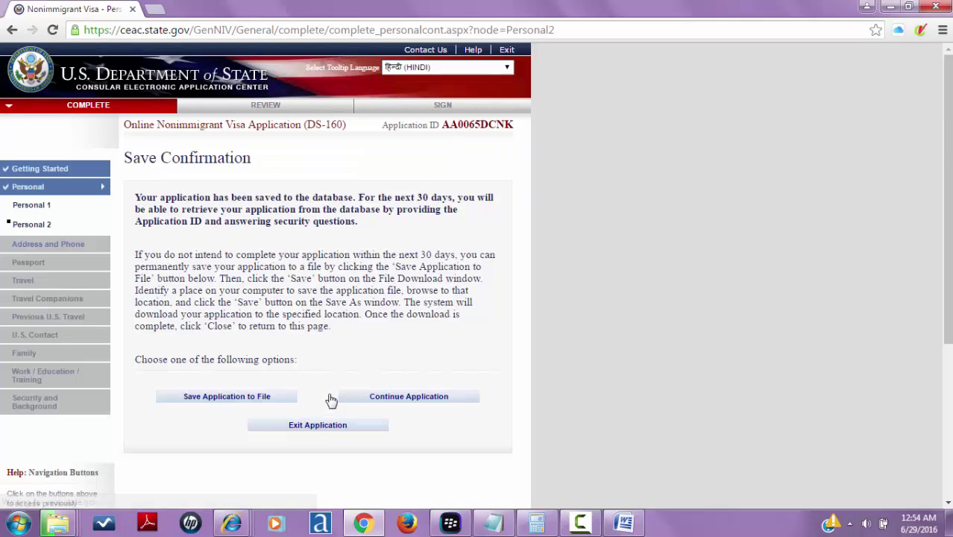
- Save the application to a file, then continue to the Address and Phone page
{"action": "left_click", "coordinate": [249, 402]}
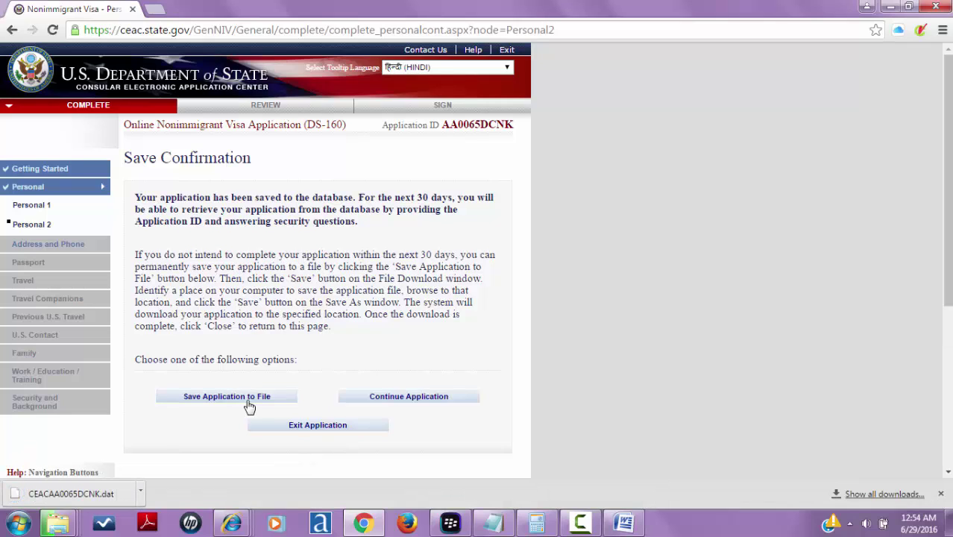
{"action": "left_click", "coordinate": [427, 403]}
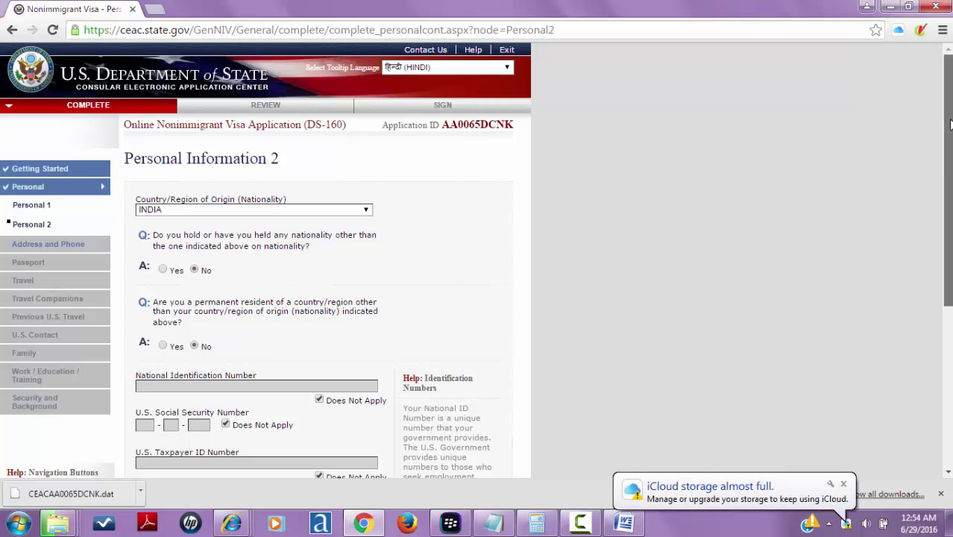
{"action": "left_click_drag", "start_coordinate": [949, 125], "coordinate": [950, 262]}
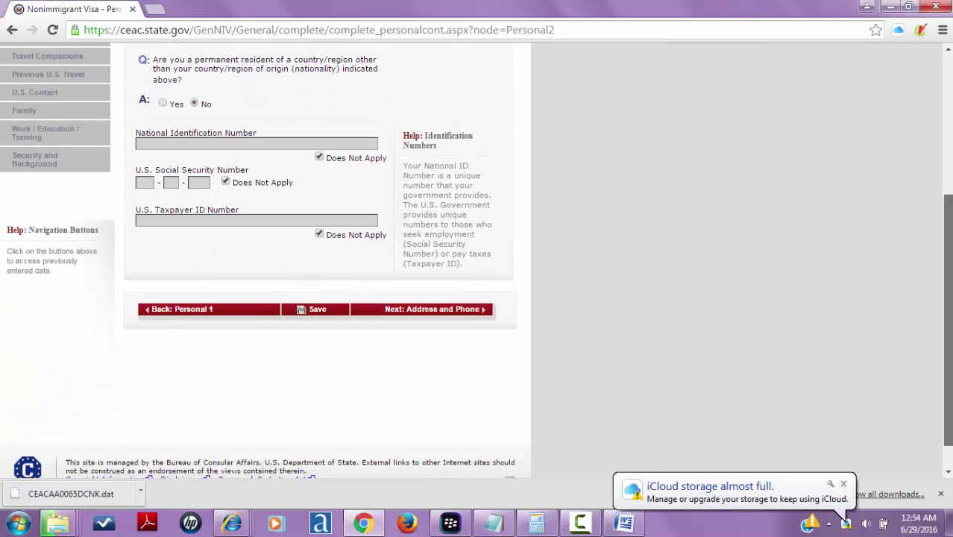
{"action": "left_click", "coordinate": [445, 316]}
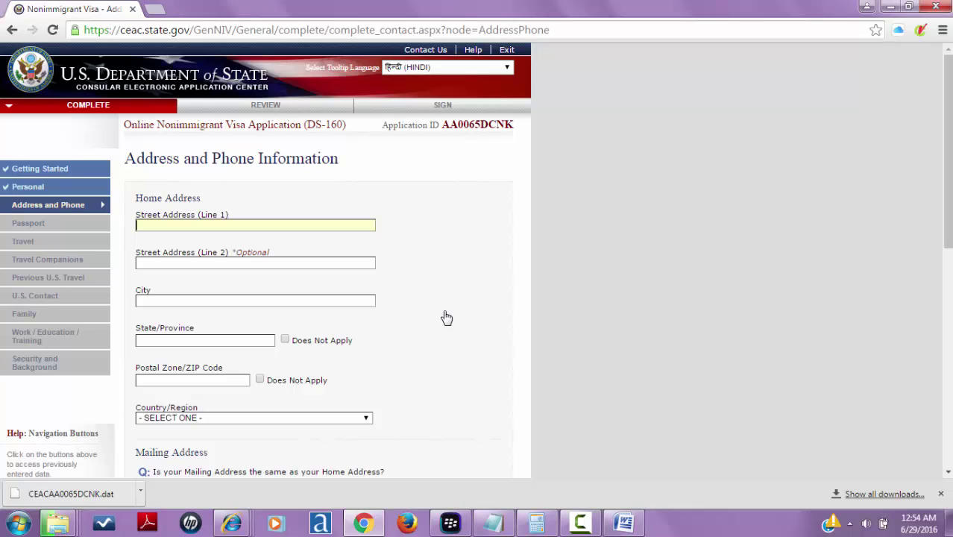
- Enter the home street address, city and state, clearing the Windows warning and autofill lists
{"action": "left_click", "coordinate": [313, 279]}
{"action": "left_click", "coordinate": [296, 301]}
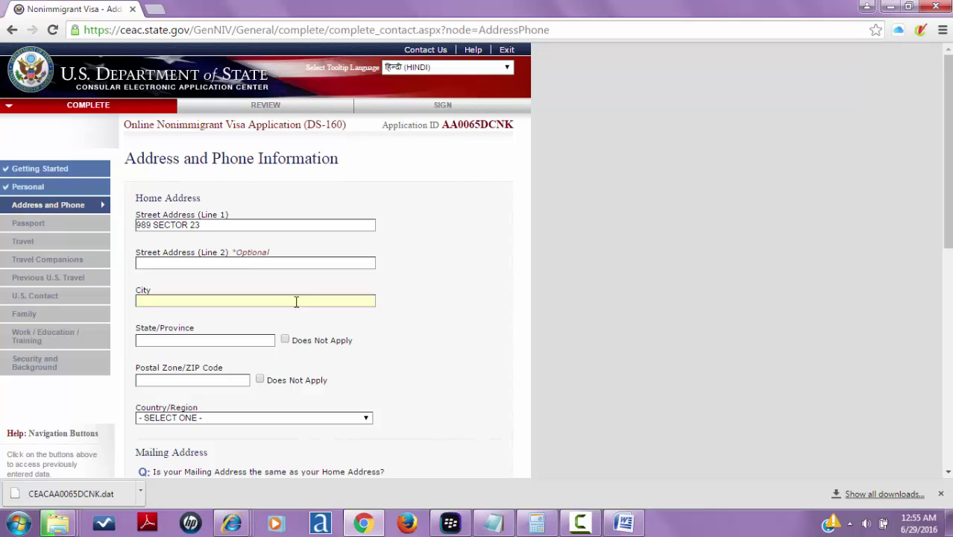
{"action": "type", "text": "GURGAO"}
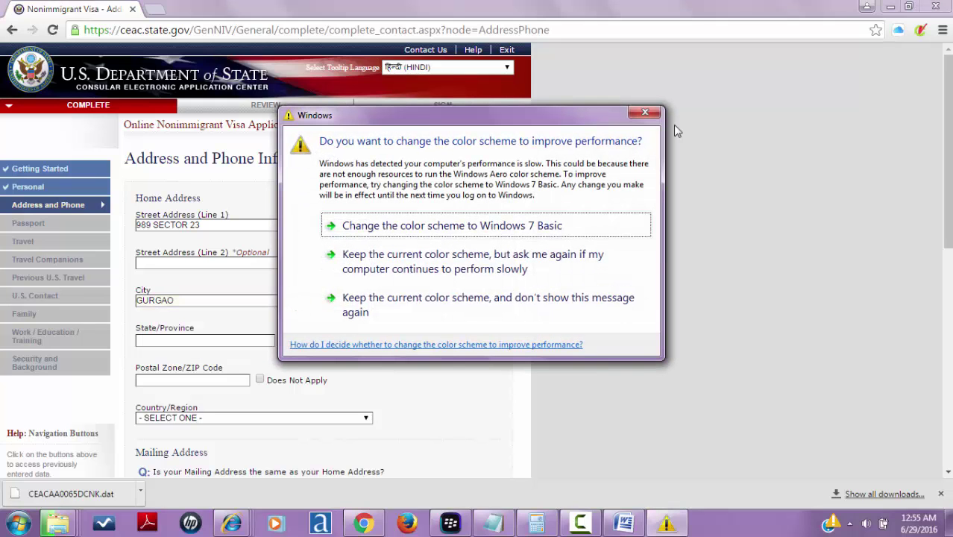
{"action": "left_click", "coordinate": [645, 111]}
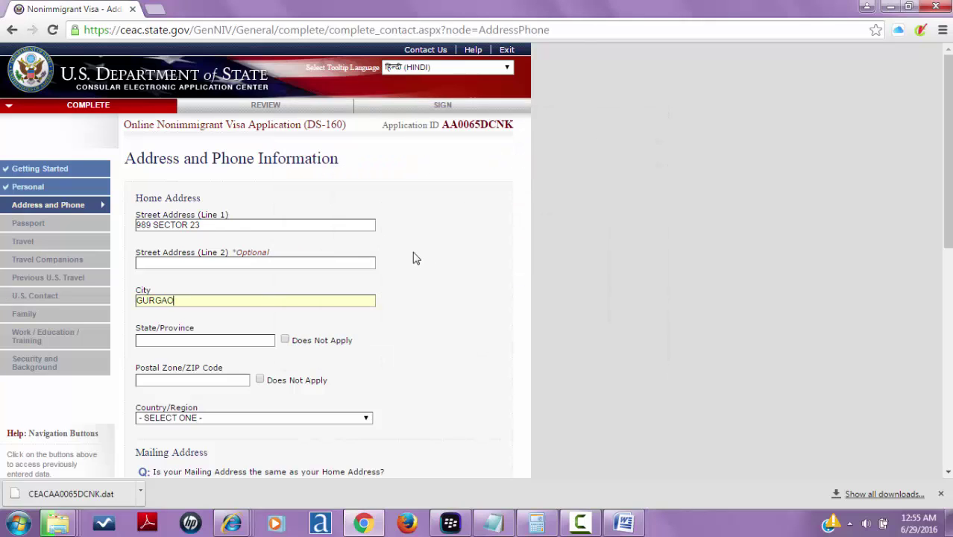
{"action": "type", "text": "N"}
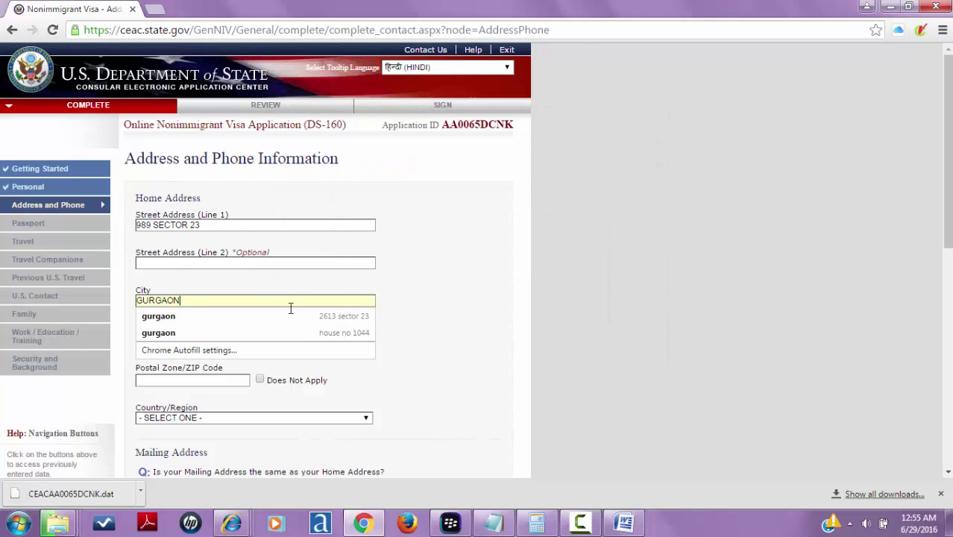
{"action": "left_click", "coordinate": [465, 245]}
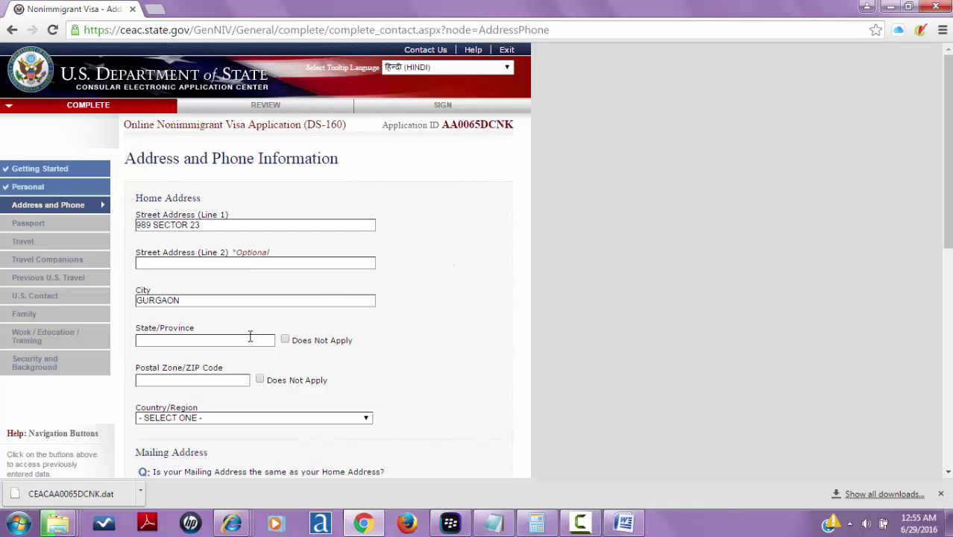
{"action": "type", "text": "HARYA"}
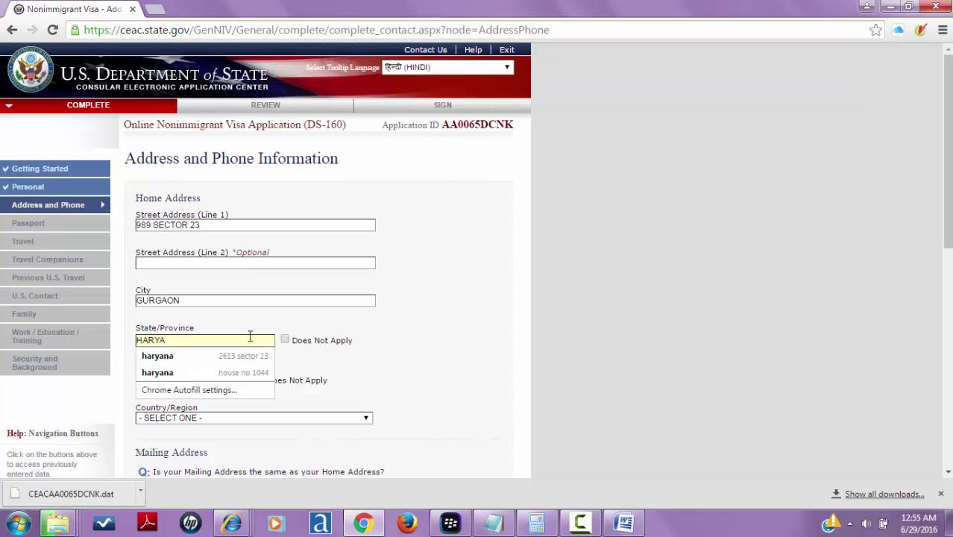
{"action": "type", "text": "NA"}
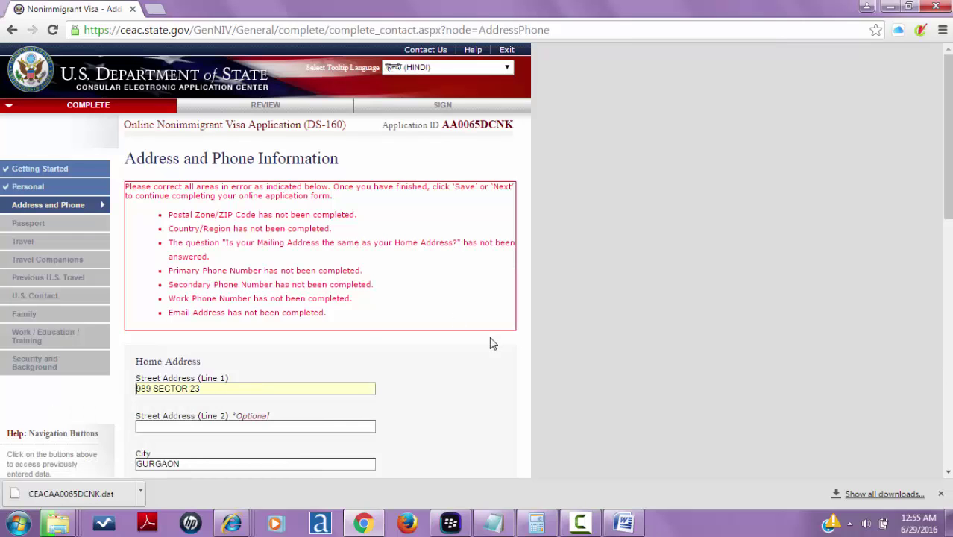
- Enter the home postal code and choose INDIA as the home country
{"action": "left_click_drag", "start_coordinate": [948, 179], "coordinate": [948, 319]}
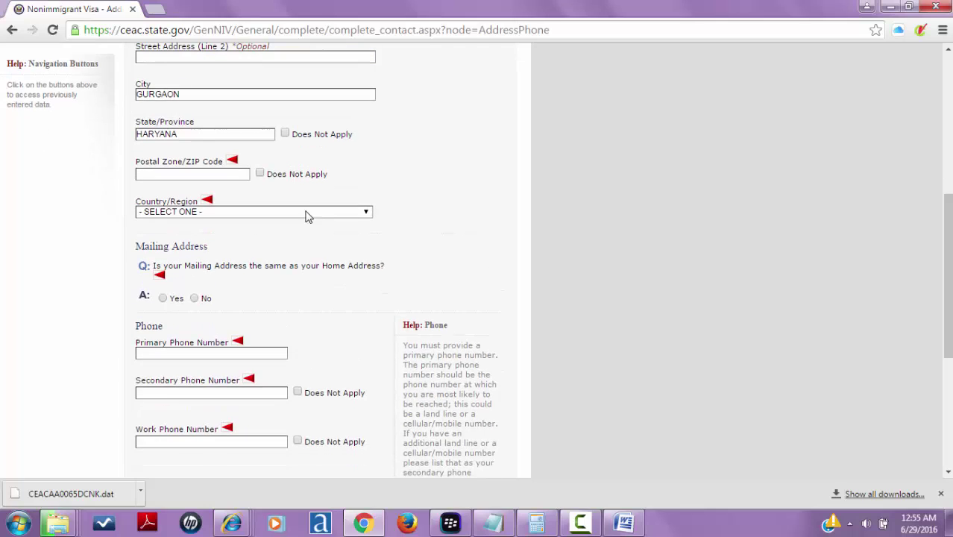
{"action": "left_click", "coordinate": [218, 176]}
{"action": "type", "text": "12200"}
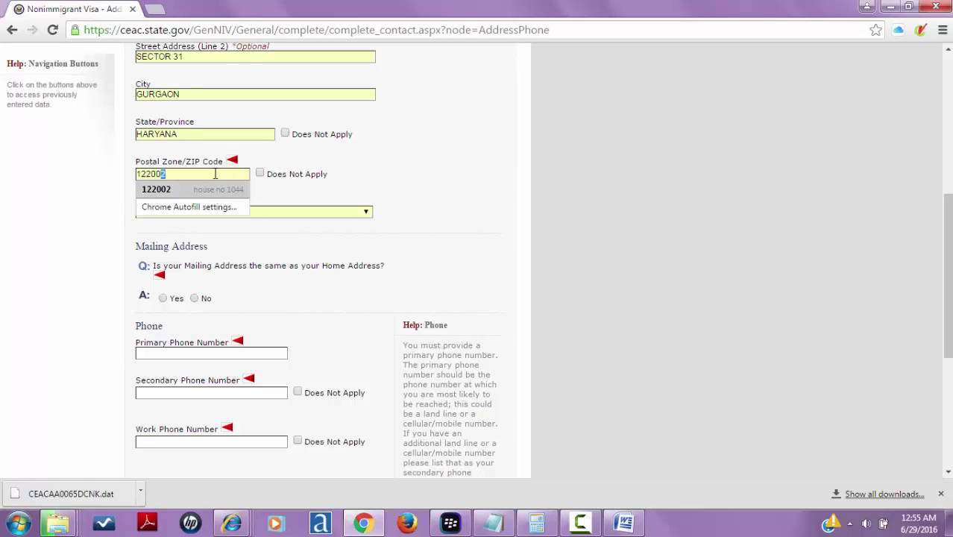
{"action": "type", "text": "2"}
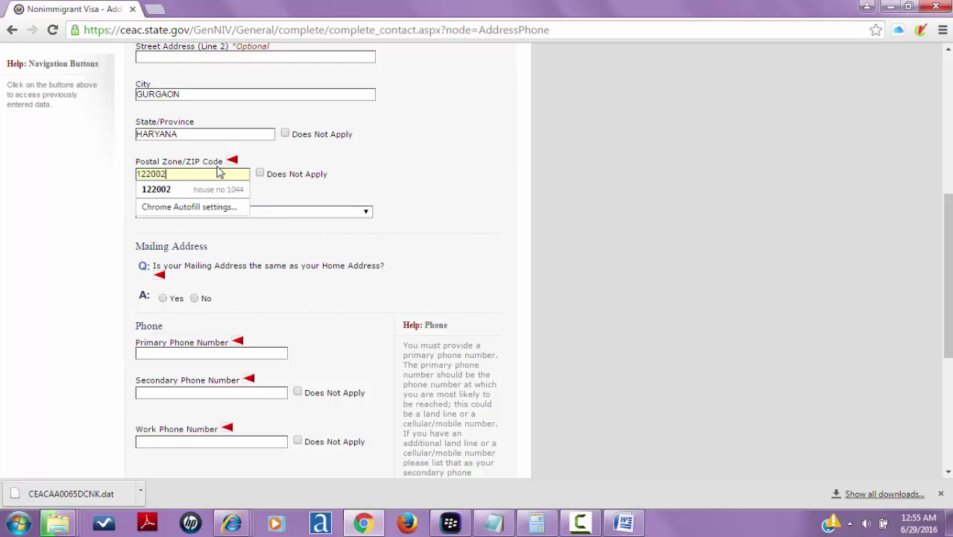
{"action": "left_click", "coordinate": [404, 202]}
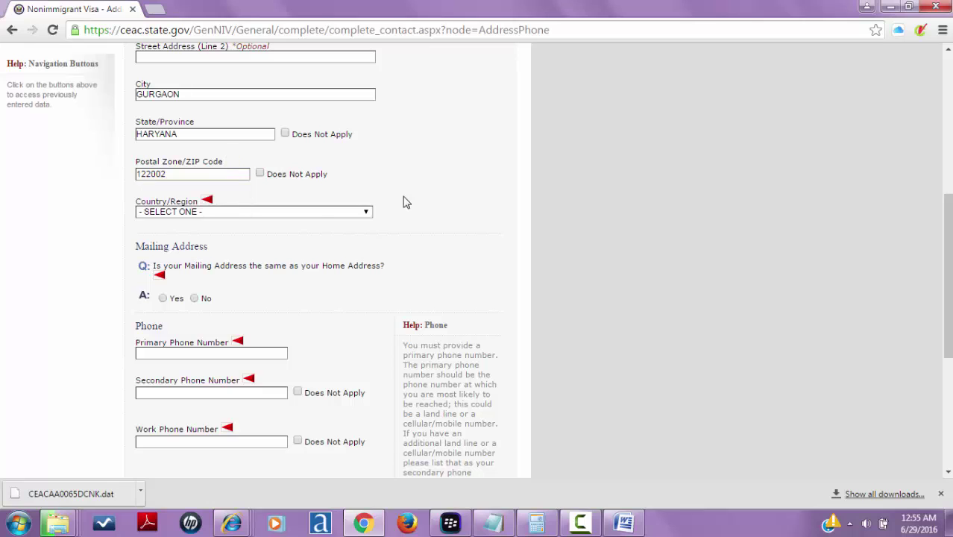
{"action": "left_click", "coordinate": [318, 218]}
{"action": "type", "text": "in"}
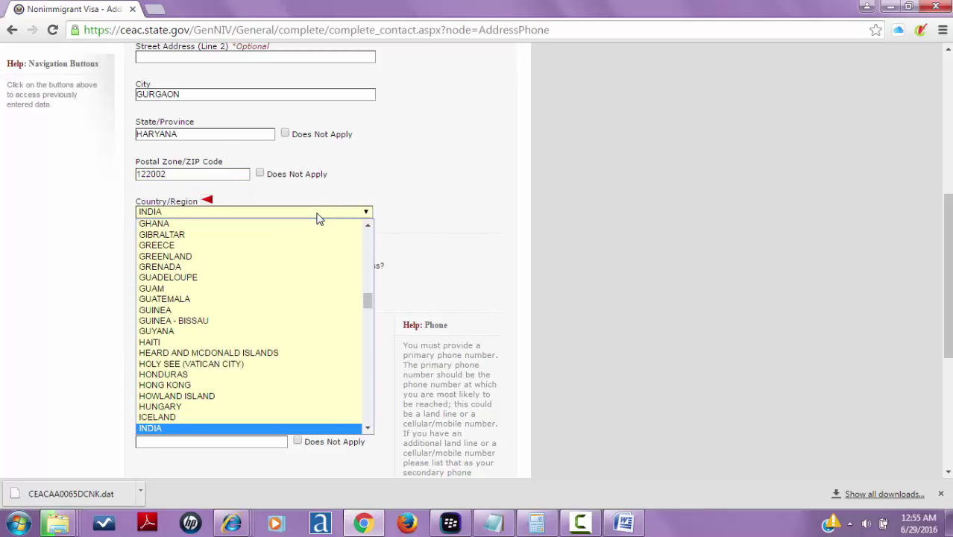
{"action": "key", "text": "Return"}
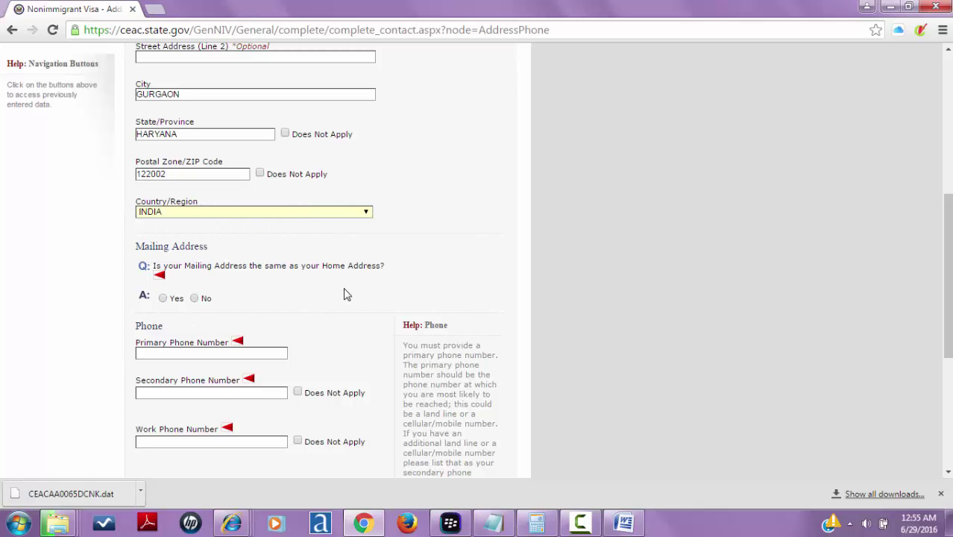
- Answer Yes that the mailing address is the same as the home address
{"action": "left_click", "coordinate": [163, 298]}
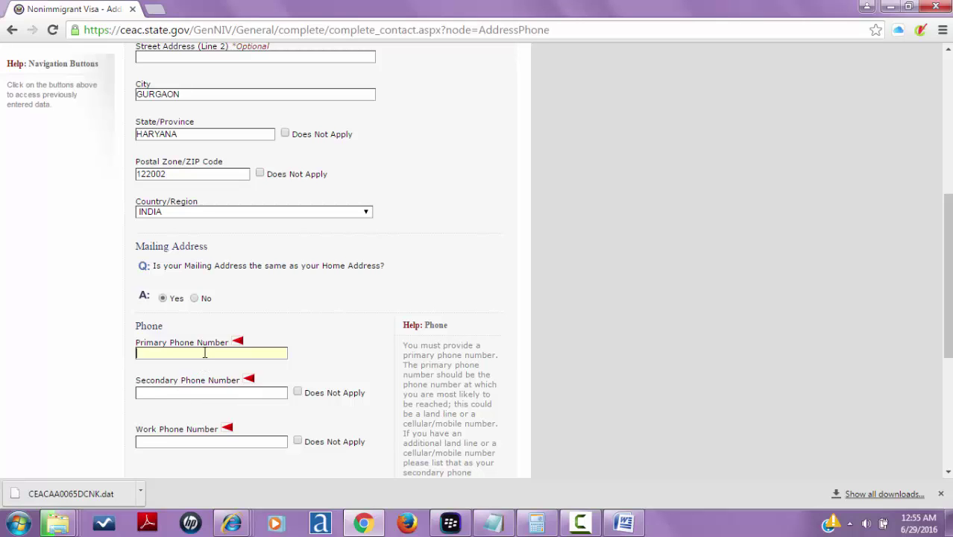
{"action": "scroll", "coordinate": [204, 352], "scroll_direction": "up", "scroll_amount": 2}
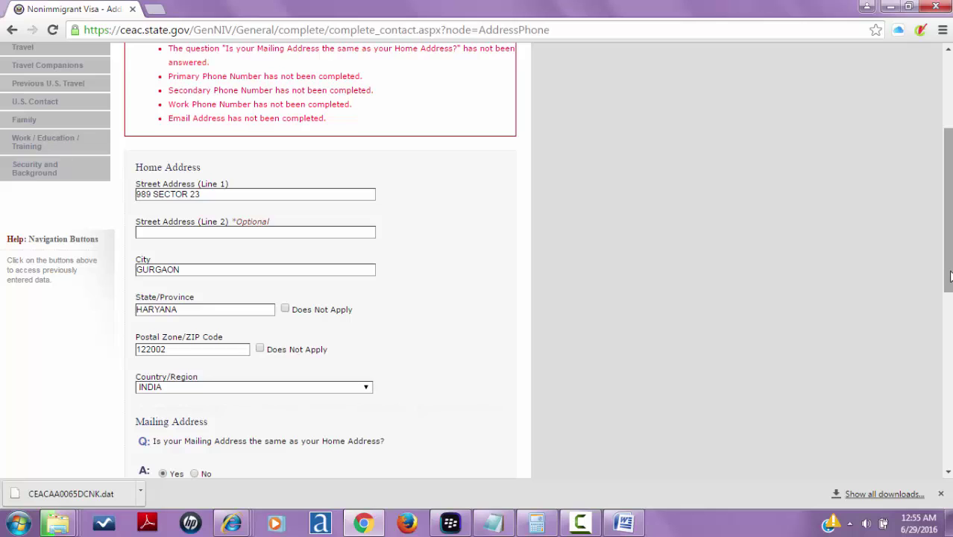
{"action": "left_click_drag", "start_coordinate": [950, 266], "coordinate": [950, 393]}
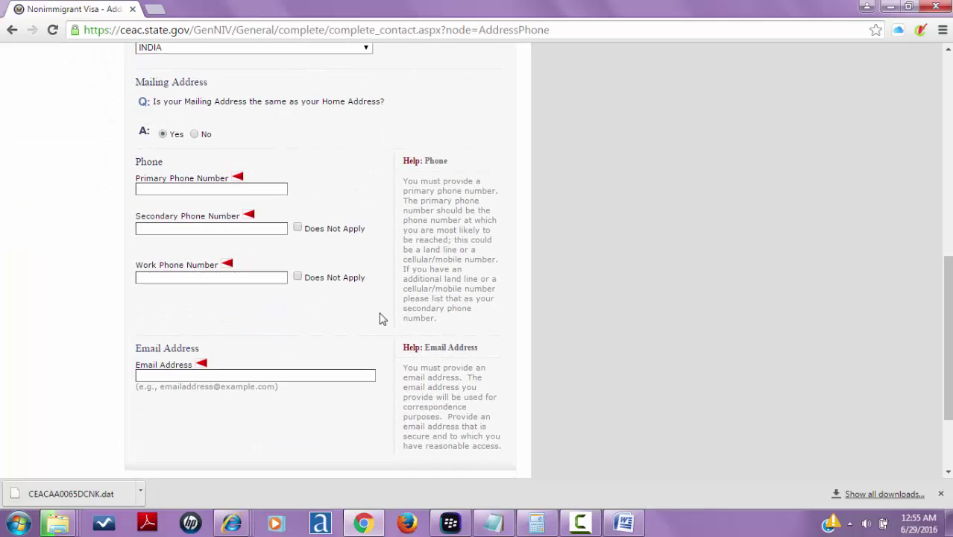
- Enter the primary phone number and mark secondary and work phones Does Not Apply
{"action": "left_click", "coordinate": [216, 194]}
{"action": "left_click", "coordinate": [206, 229]}
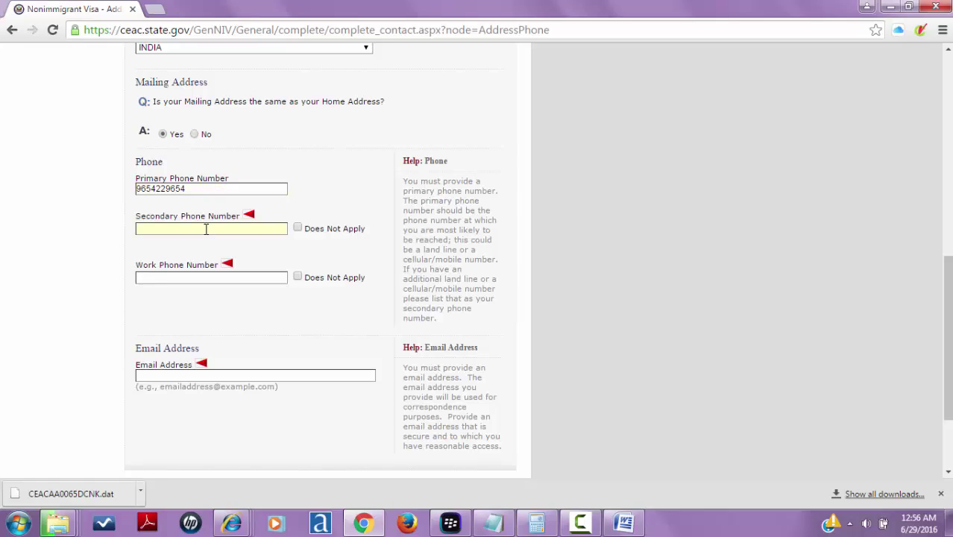
{"action": "left_click", "coordinate": [297, 228]}
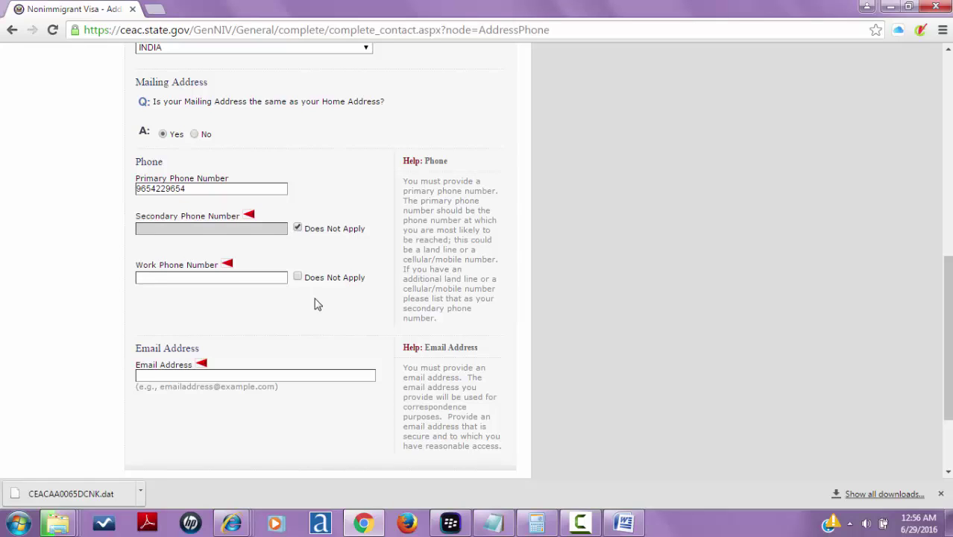
{"action": "left_click", "coordinate": [297, 277]}
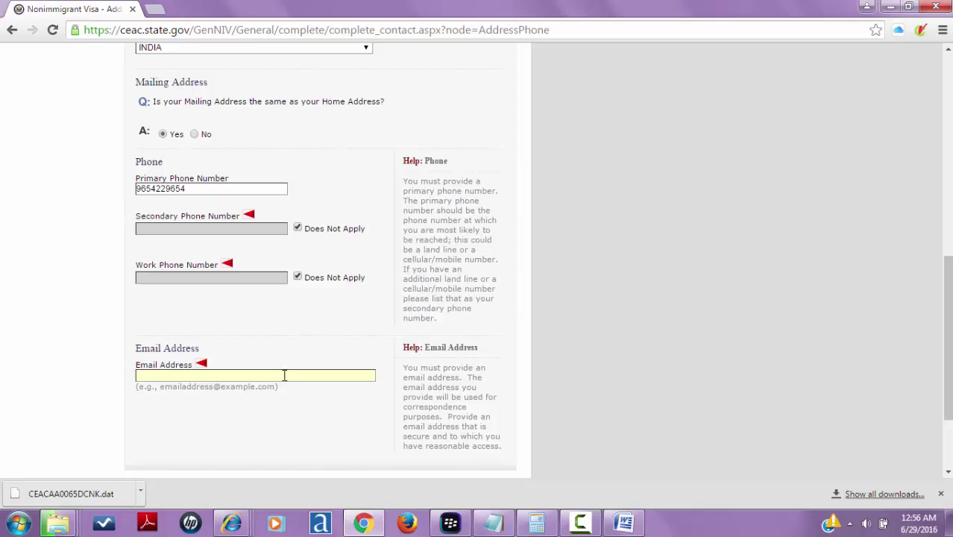
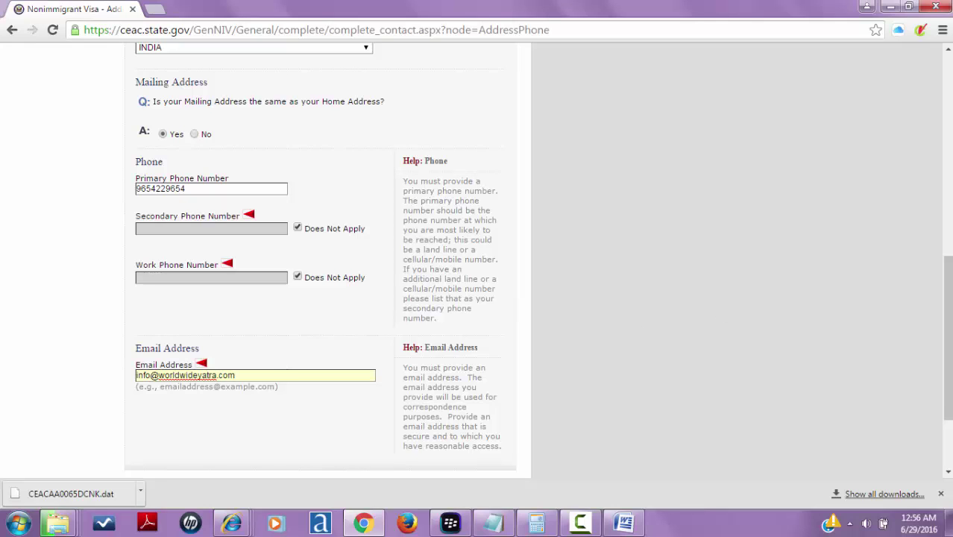
- Fill in the email address and save to continue to Passport
{"action": "scroll", "coordinate": [945, 301], "scroll_direction": "down", "scroll_amount": 2}
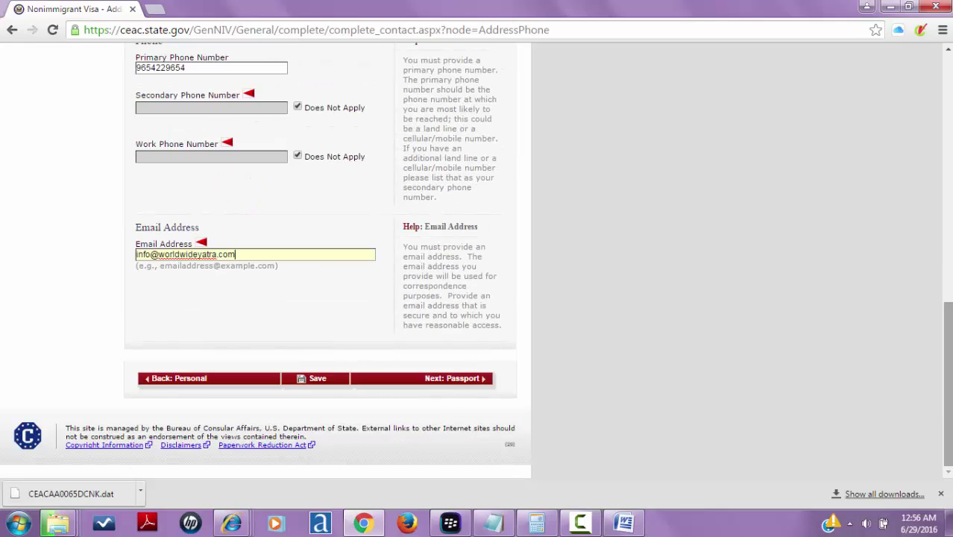
{"action": "left_click", "coordinate": [437, 386]}
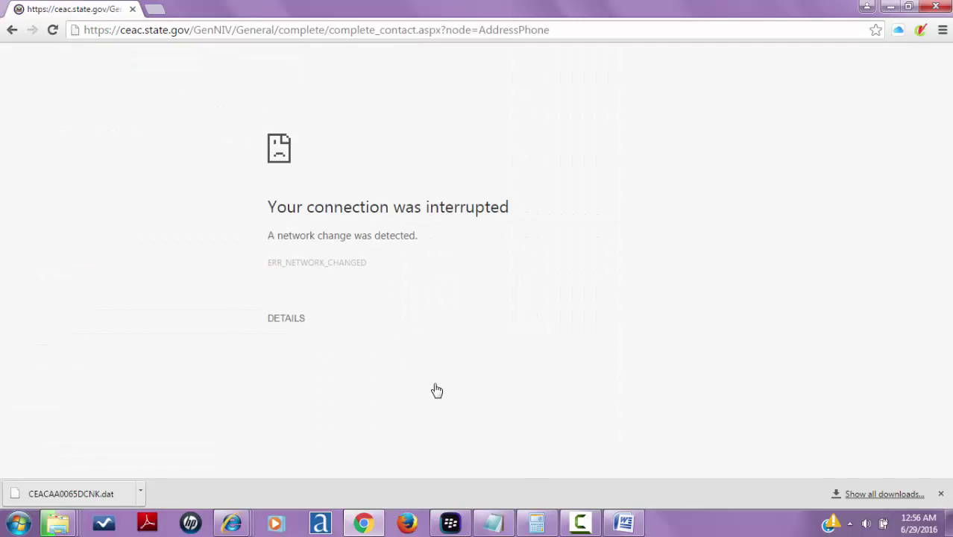
- Reload the interrupted page to get back to the Address and Phone form
{"action": "left_click", "coordinate": [429, 28]}
{"action": "key", "text": "Return"}
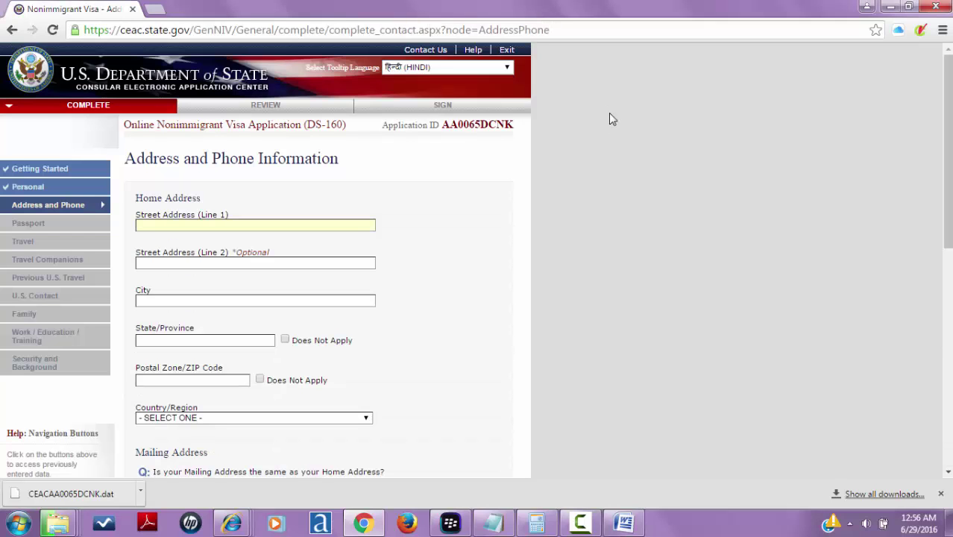
{"action": "left_click_drag", "start_coordinate": [946, 126], "coordinate": [874, 170]}
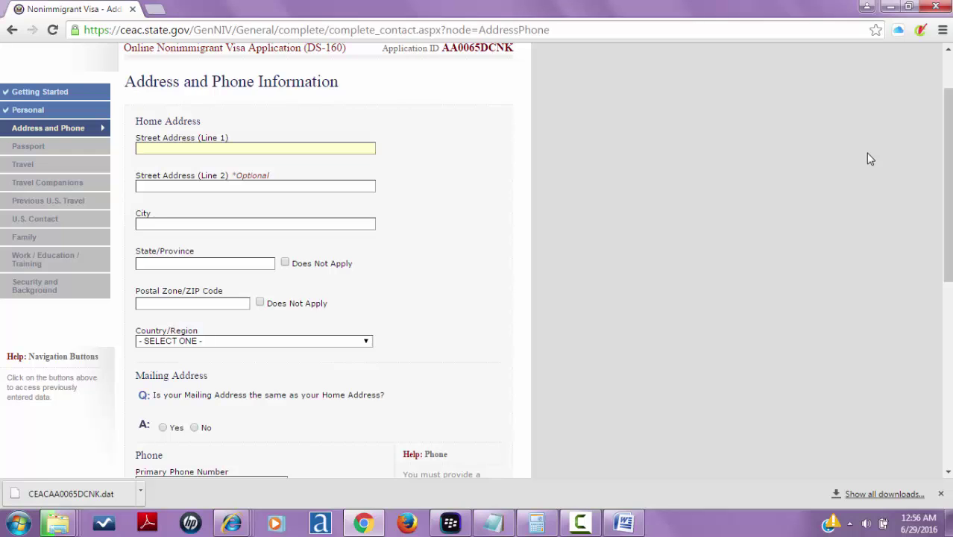
- Re-enter the home street, city and state from the autofill suggestions
{"action": "type", "text": "989"}
{"action": "key", "text": "Down"}
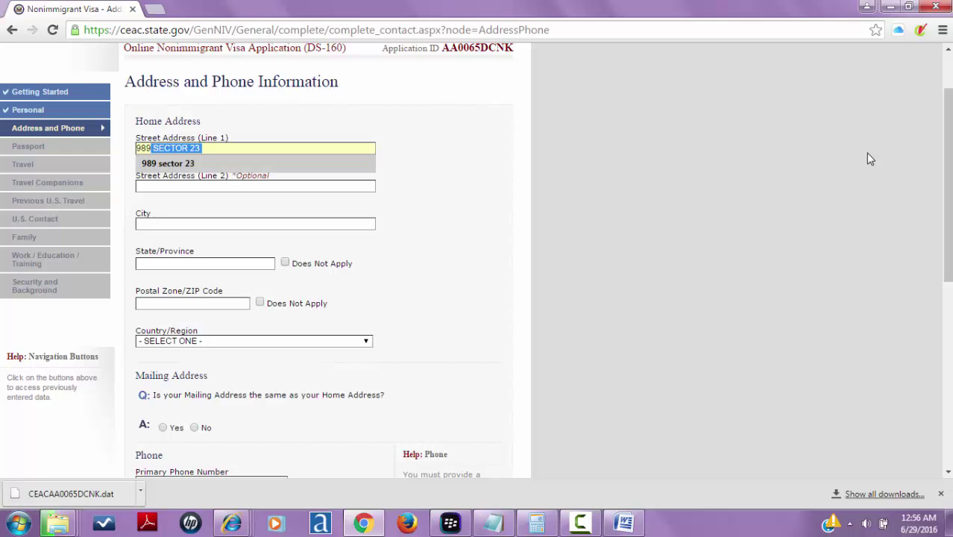
{"action": "key", "text": "Return"}
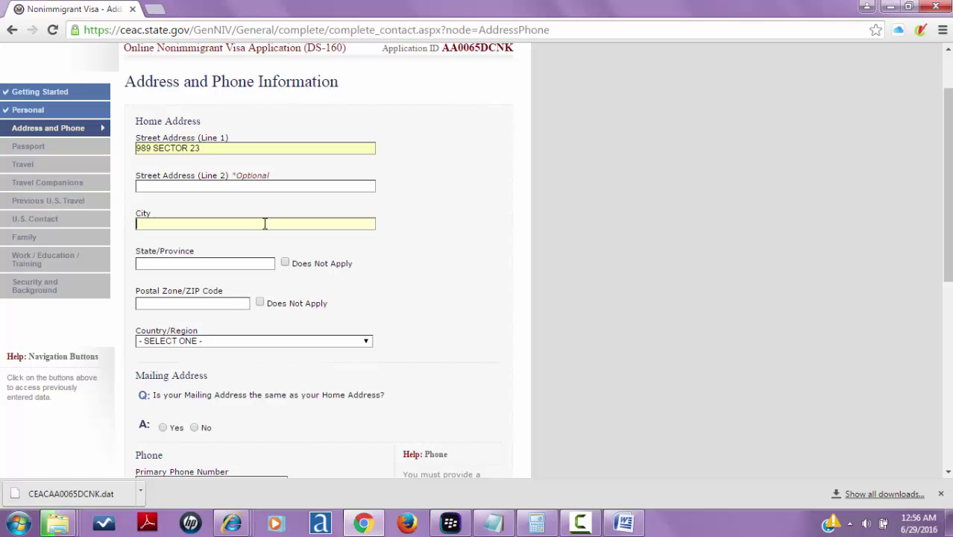
{"action": "left_click", "coordinate": [264, 224]}
{"action": "type", "text": "gur"}
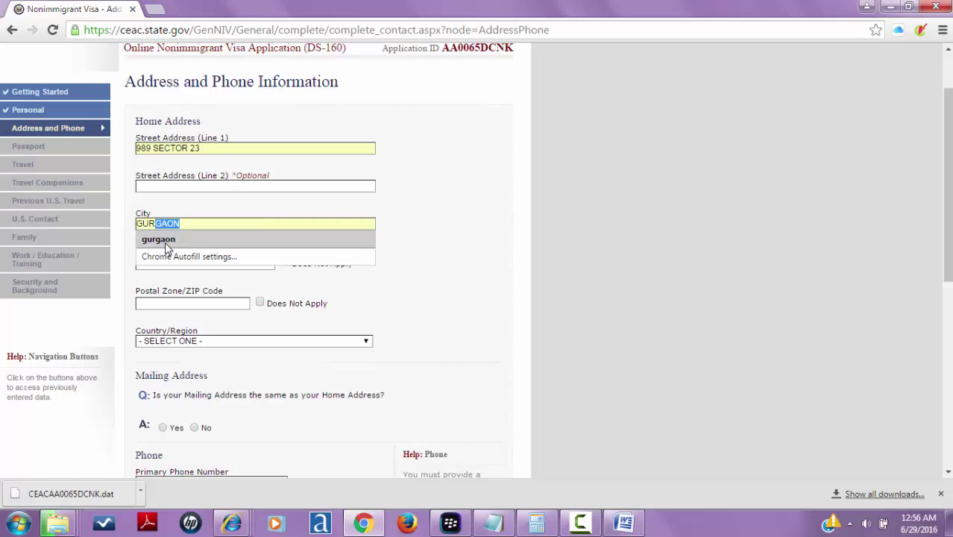
{"action": "left_click", "coordinate": [167, 250]}
{"action": "left_click", "coordinate": [173, 264]}
{"action": "type", "text": "HARYANA"}
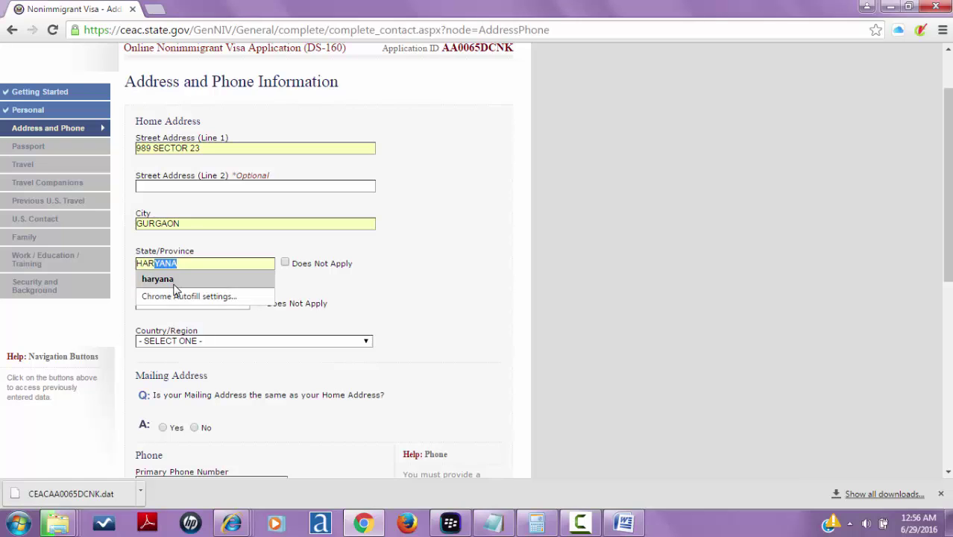
{"action": "left_click", "coordinate": [174, 283]}
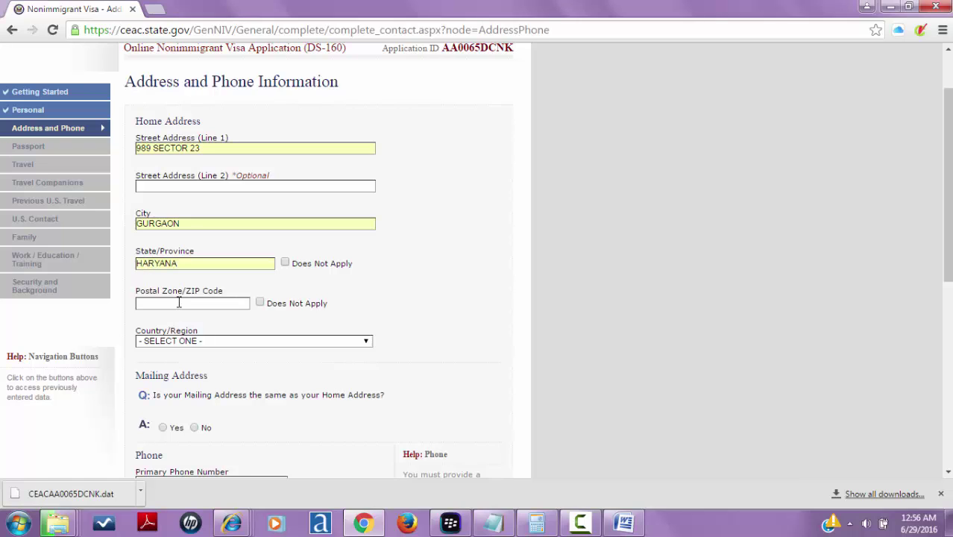
- Enter the home postal code and select INDIA as the country
{"action": "left_click", "coordinate": [178, 302]}
{"action": "type", "text": "122001"}
{"action": "left_click", "coordinate": [184, 342]}
{"action": "key", "text": "i"}
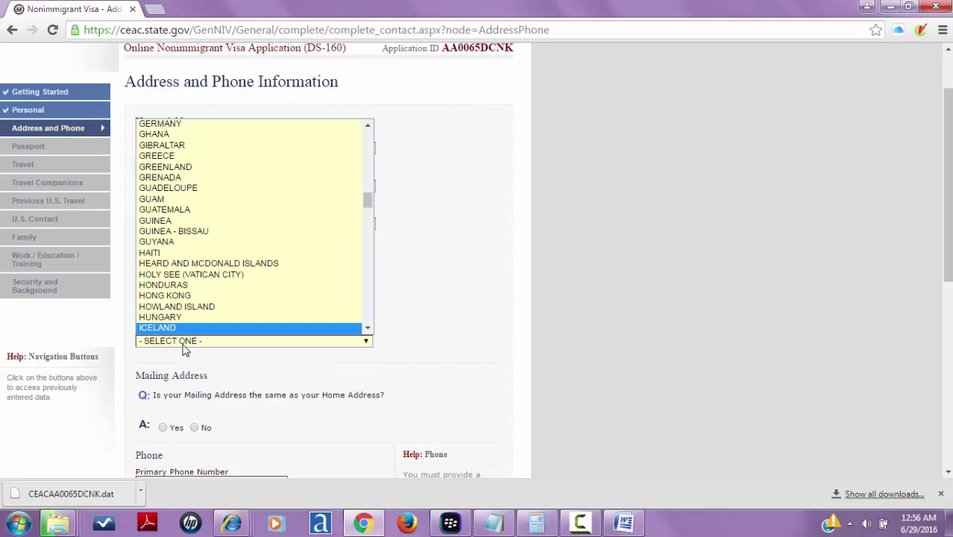
{"action": "key", "text": "n"}
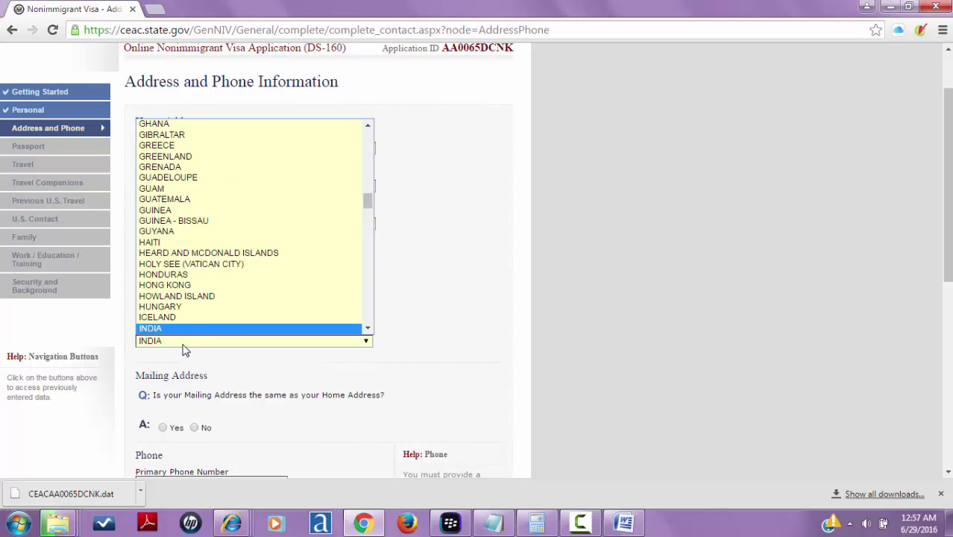
{"action": "key", "text": "Return"}
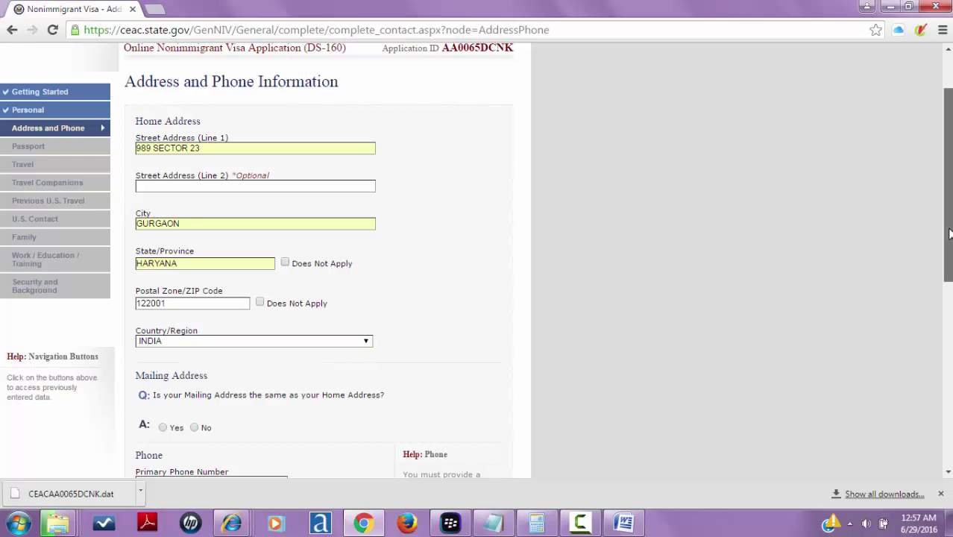
{"action": "scroll", "coordinate": [949, 234], "scroll_direction": "down", "scroll_amount": 2}
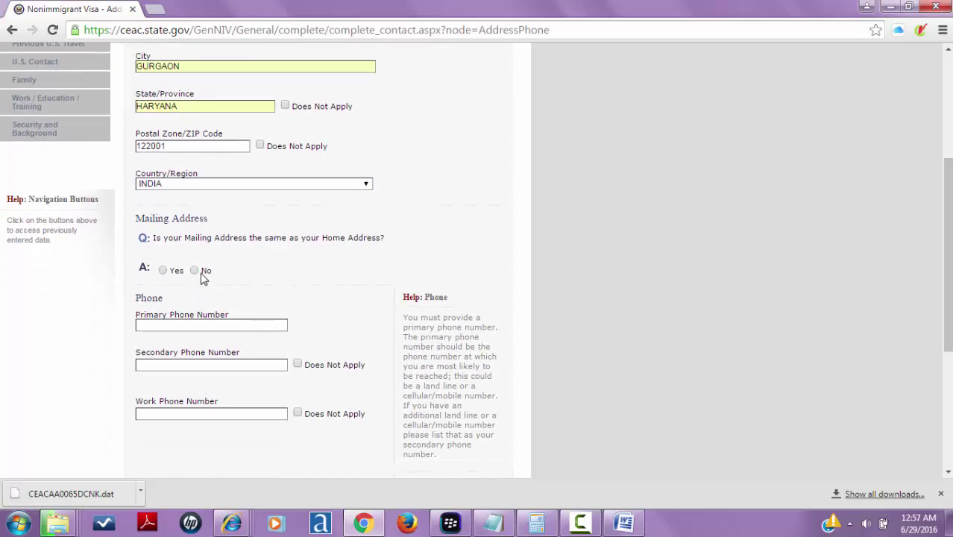
- Answer the mailing-address question and enter the primary phone number
{"action": "left_click", "coordinate": [195, 271]}
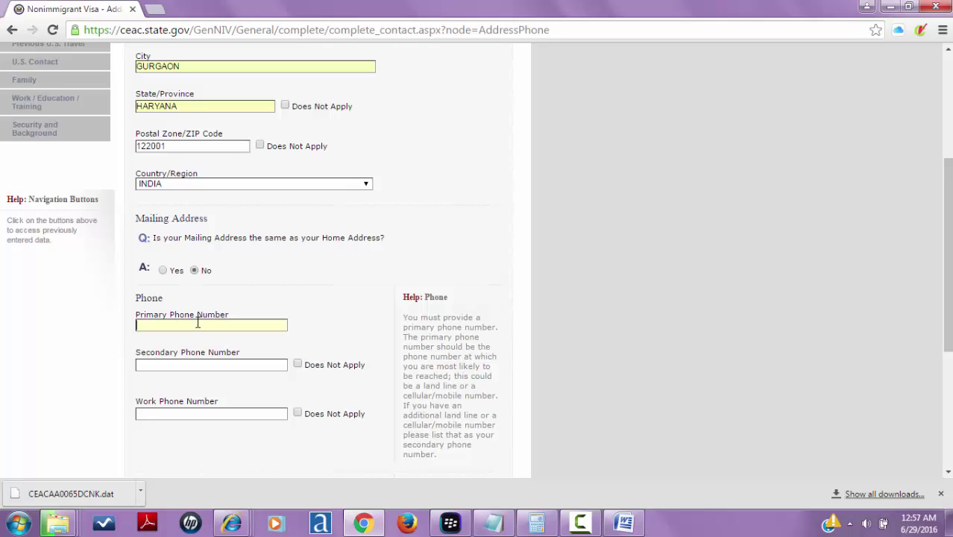
{"action": "scroll", "coordinate": [198, 322], "scroll_direction": "up", "scroll_amount": 3}
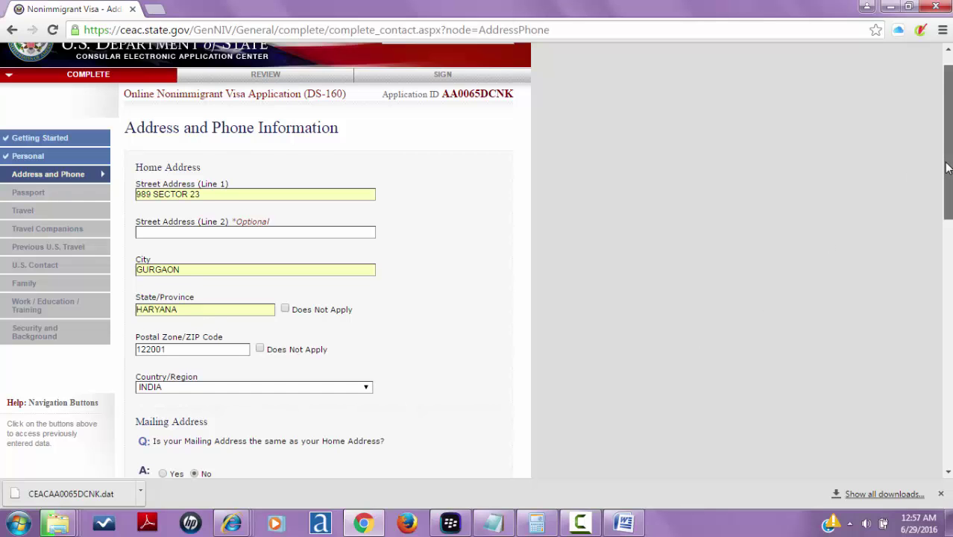
{"action": "left_click_drag", "start_coordinate": [947, 160], "coordinate": [949, 315]}
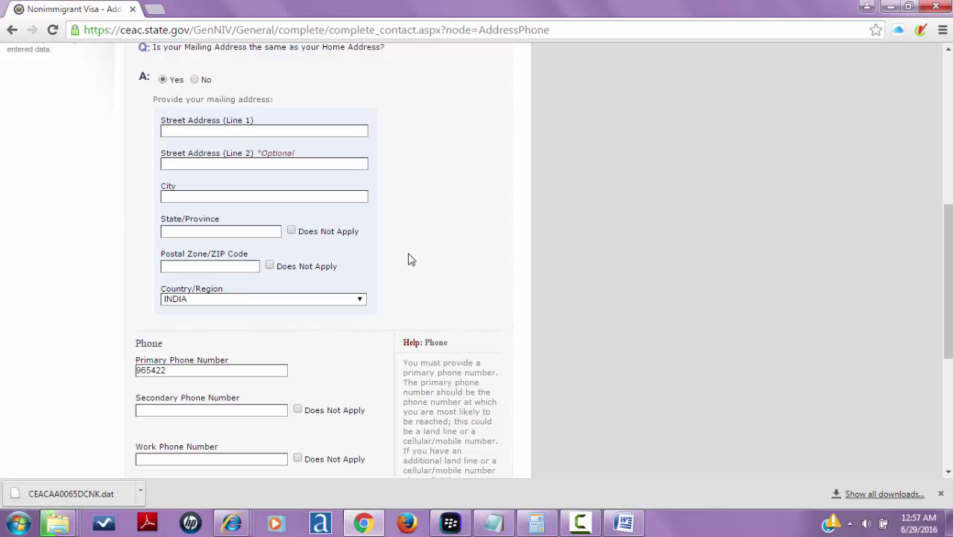
{"action": "scroll", "coordinate": [736, 289], "scroll_direction": "up", "scroll_amount": 5}
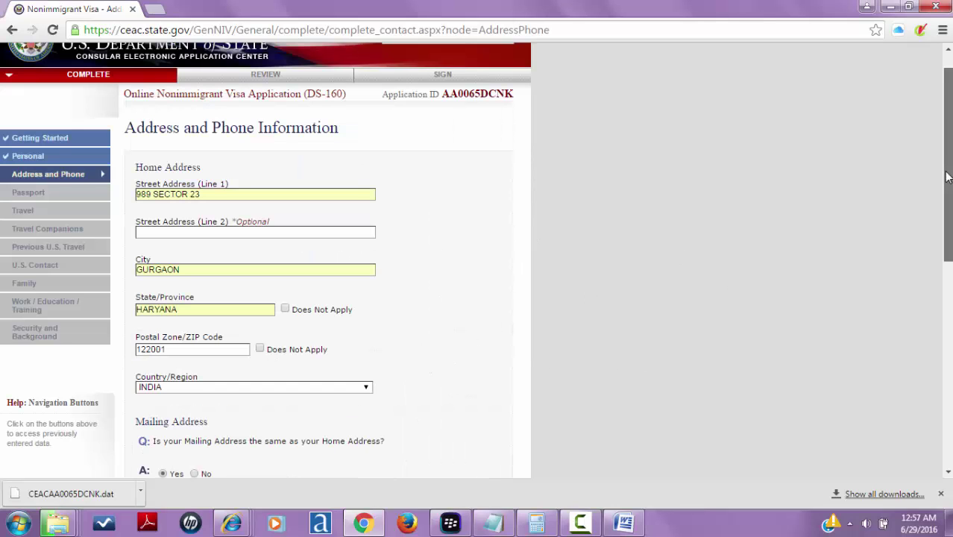
{"action": "left_click_drag", "start_coordinate": [947, 177], "coordinate": [946, 296]}
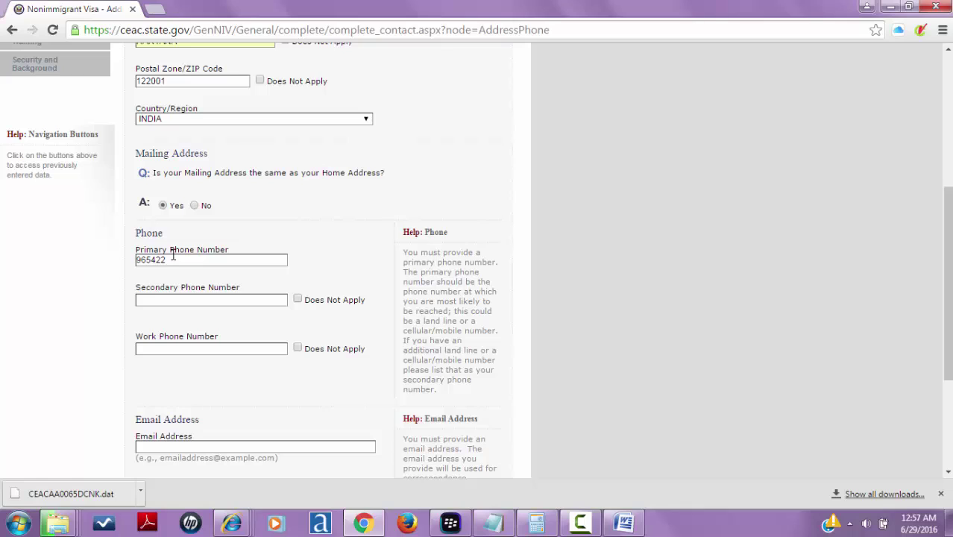
- Mark secondary and work phones Does Not Apply, fill in the email, and continue to Passport
{"action": "left_click", "coordinate": [298, 300]}
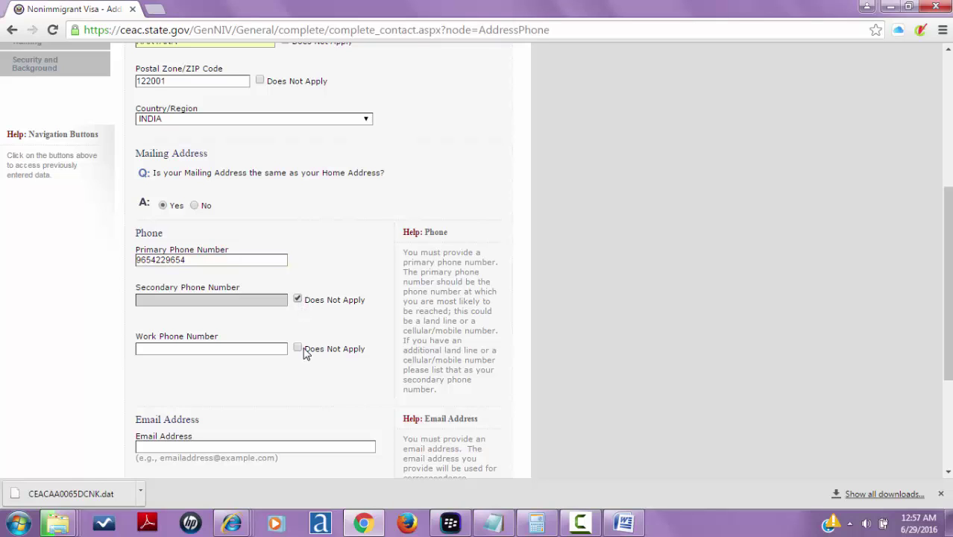
{"action": "left_click", "coordinate": [298, 350]}
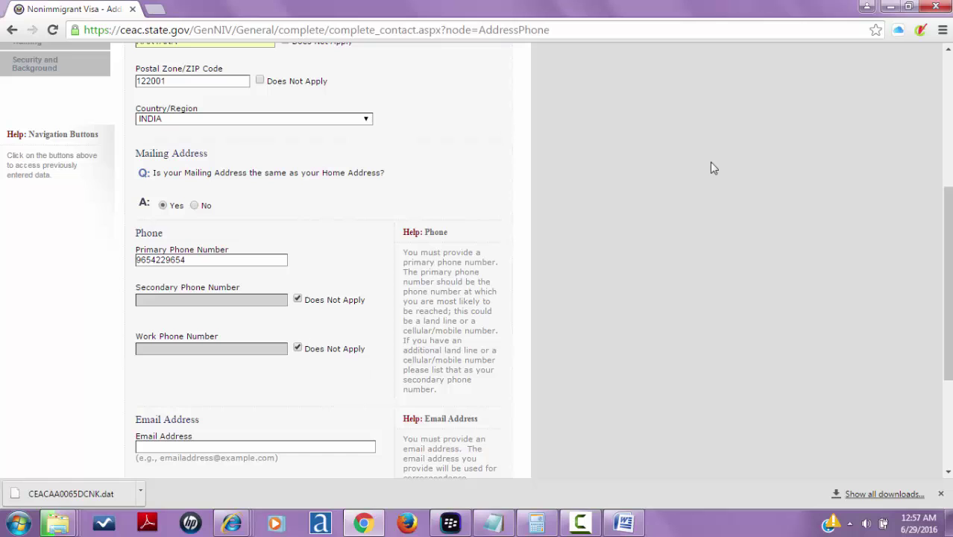
{"action": "left_click_drag", "start_coordinate": [948, 213], "coordinate": [948, 298]}
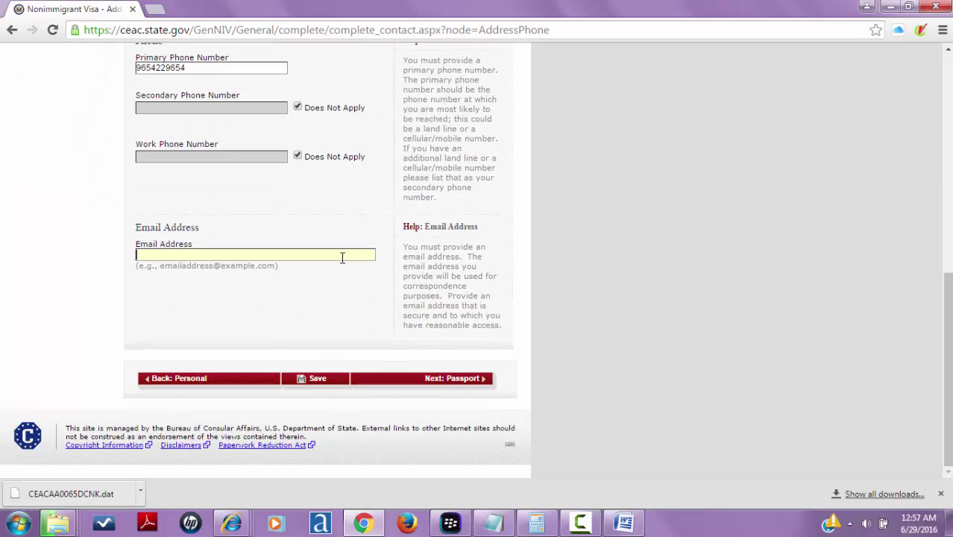
{"action": "type", "text": "info"}
{"action": "key", "text": "Down"}
{"action": "key", "text": "Return"}
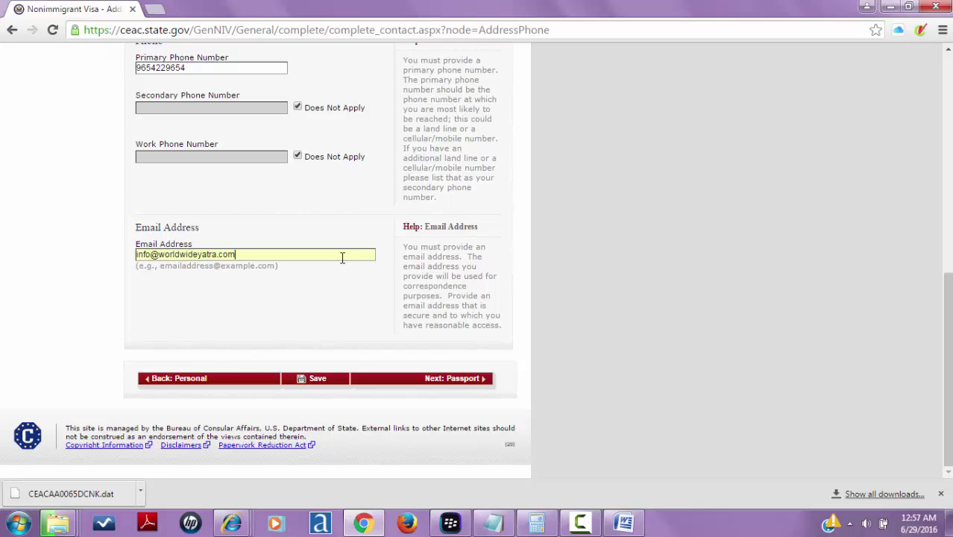
{"action": "left_click", "coordinate": [397, 382]}
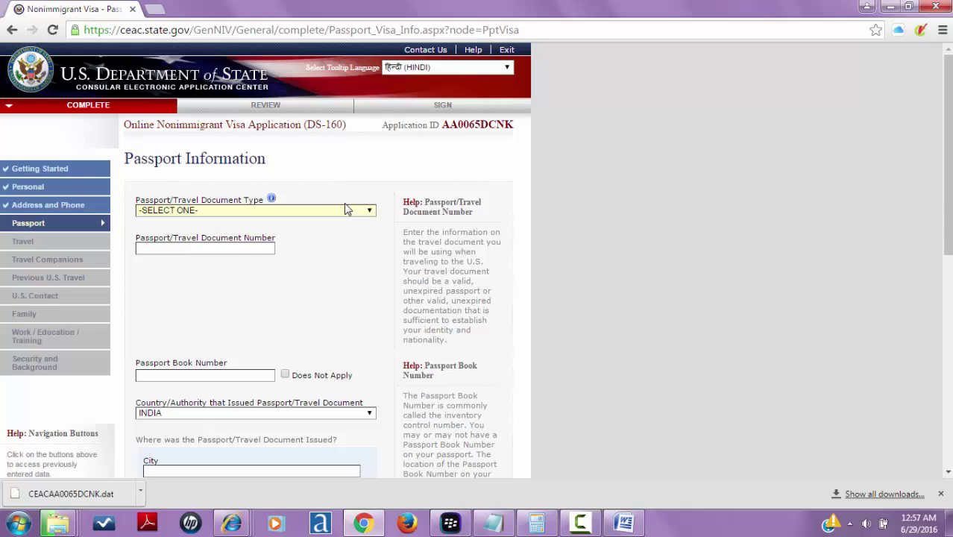
- Choose REGULAR as the Passport/Travel Document Type on the Passport Information page
{"action": "left_click", "coordinate": [346, 211]}
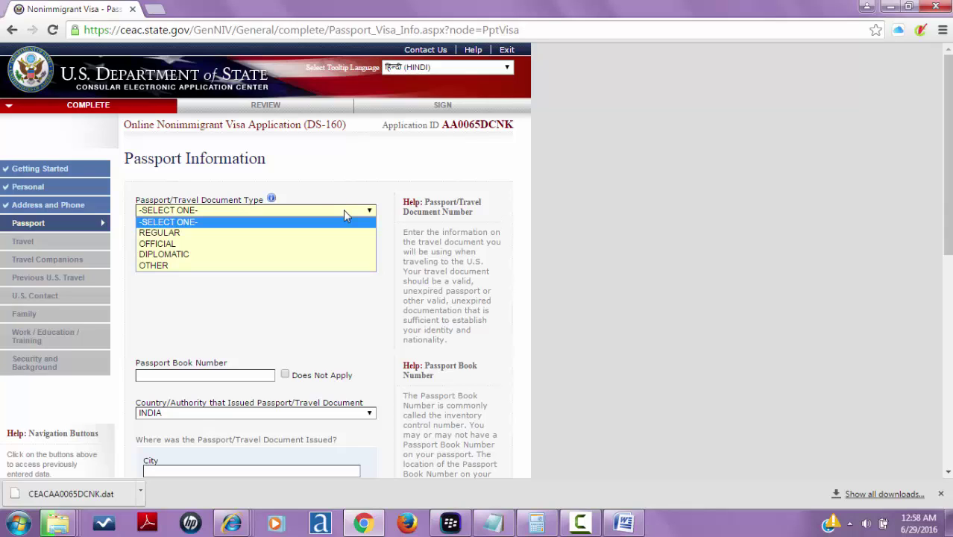
{"action": "left_click", "coordinate": [608, 213]}
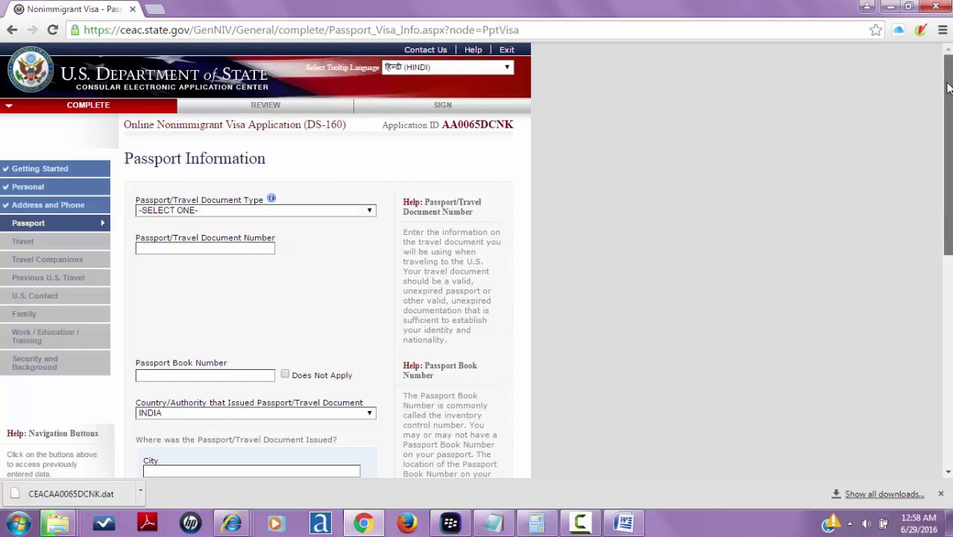
{"action": "left_click_drag", "start_coordinate": [948, 87], "coordinate": [949, 125]}
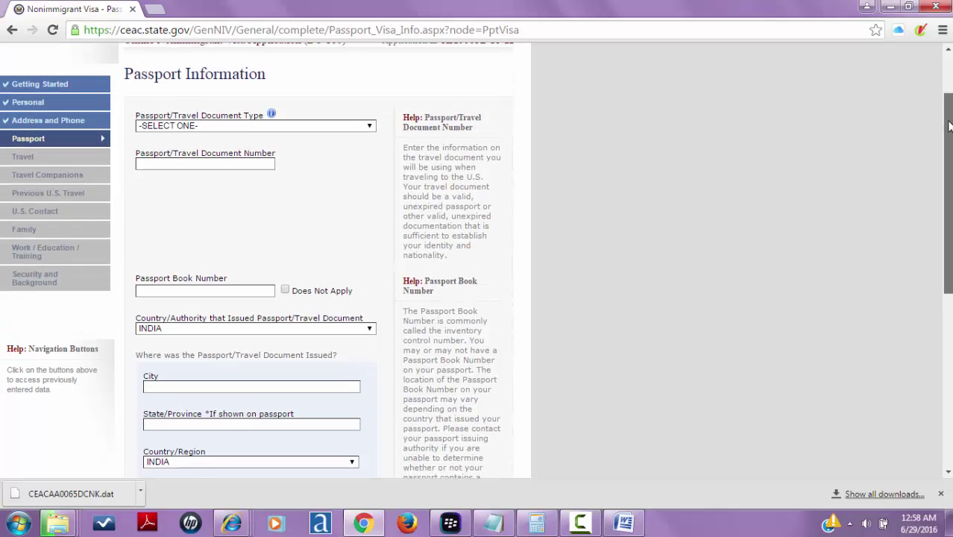
{"action": "left_click", "coordinate": [303, 127]}
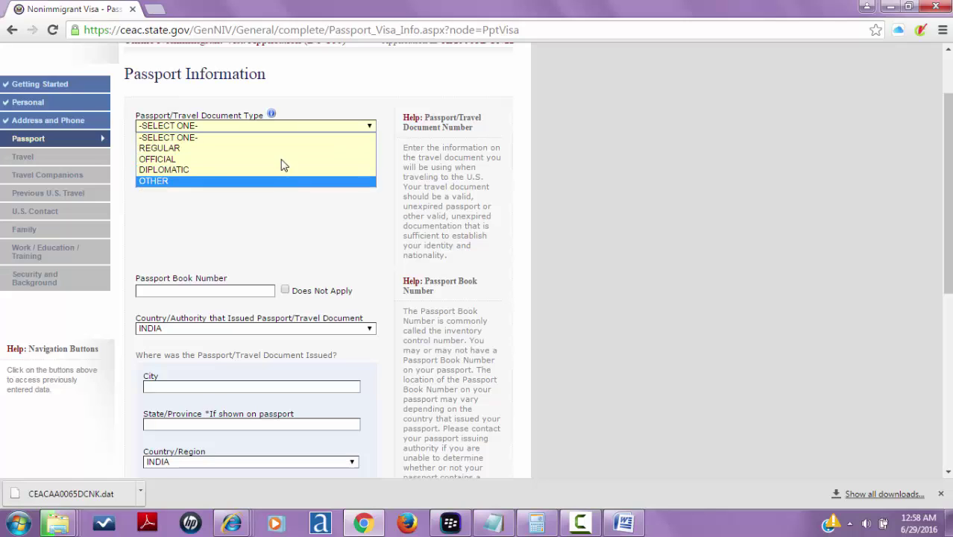
{"action": "left_click", "coordinate": [284, 154]}
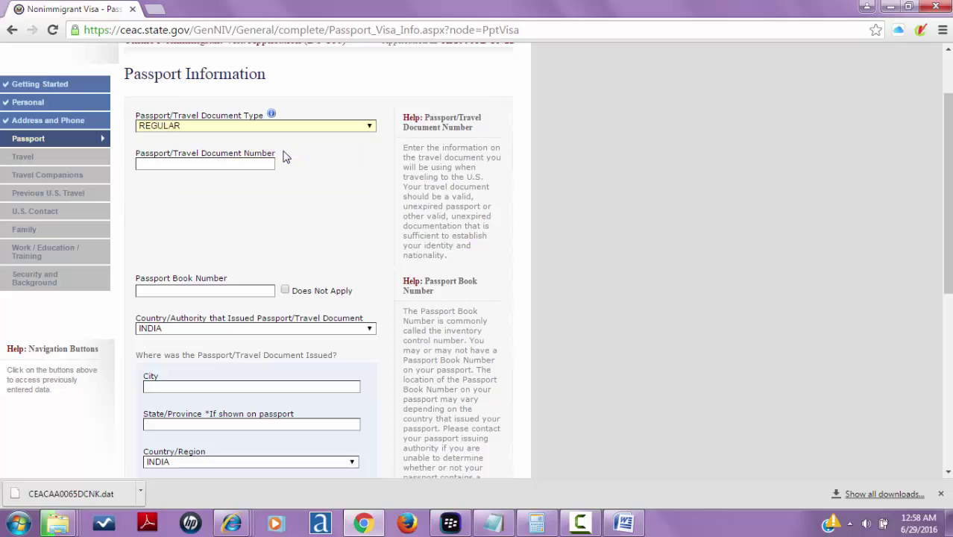
{"action": "left_click", "coordinate": [232, 164]}
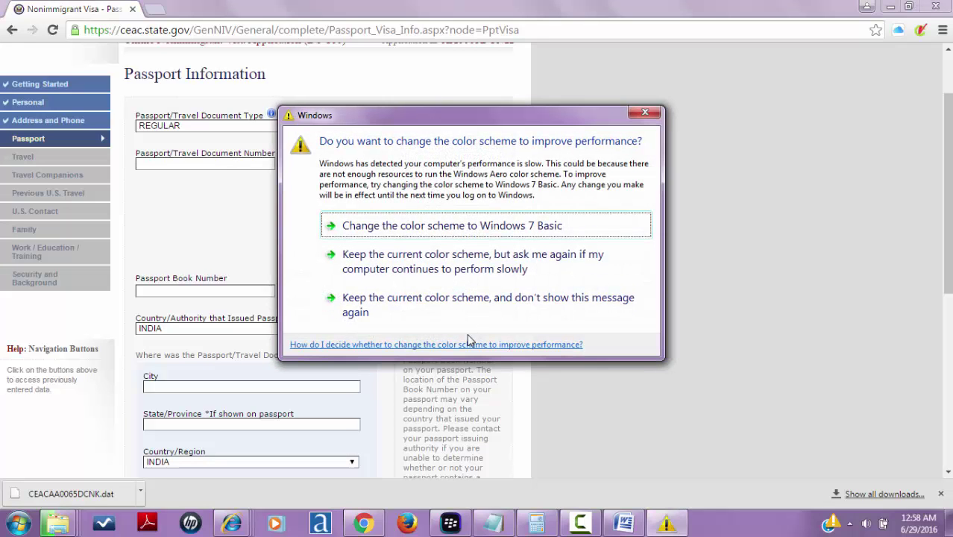
- Dismiss the colour-scheme prompt, enter the passport number, and mark Passport Book Number as Does Not Apply
{"action": "left_click", "coordinate": [520, 302]}
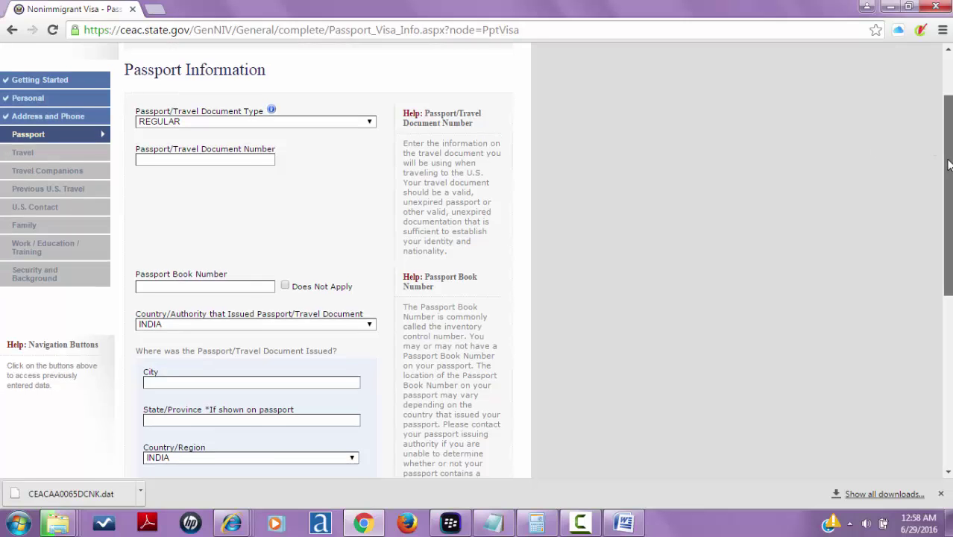
{"action": "scroll", "coordinate": [945, 167], "scroll_direction": "down", "scroll_amount": 4}
{"action": "scroll", "coordinate": [937, 177], "scroll_direction": "up", "scroll_amount": 3}
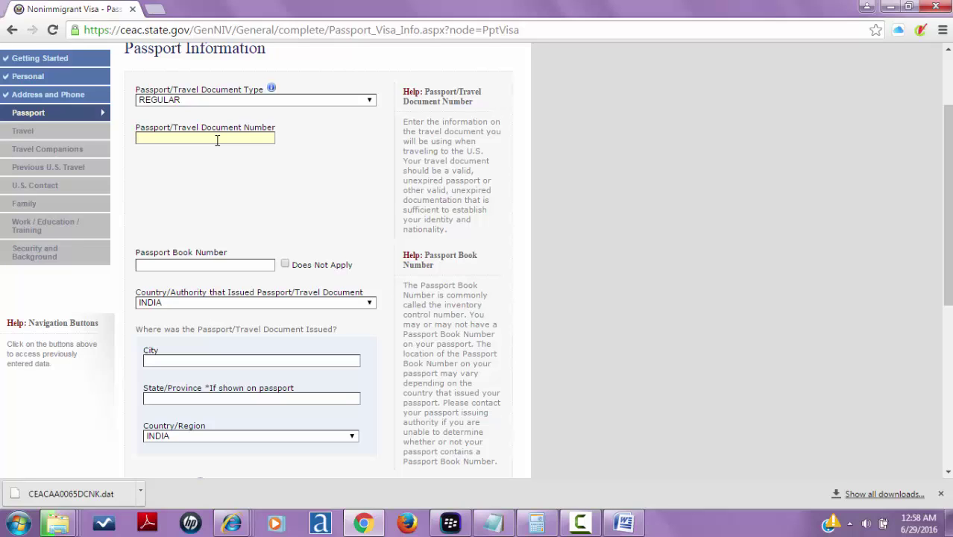
{"action": "left_click", "coordinate": [285, 264]}
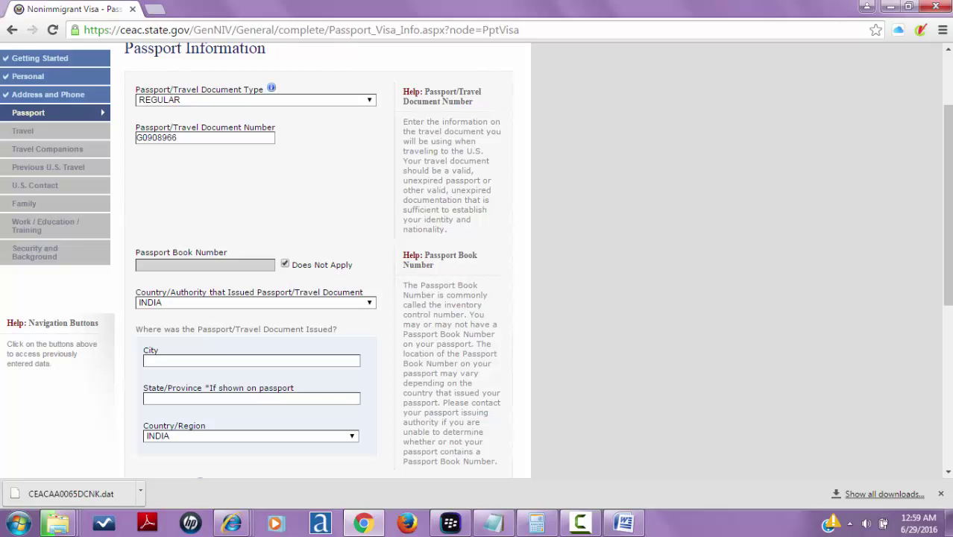
{"action": "scroll", "coordinate": [947, 138], "scroll_direction": "down", "scroll_amount": 2}
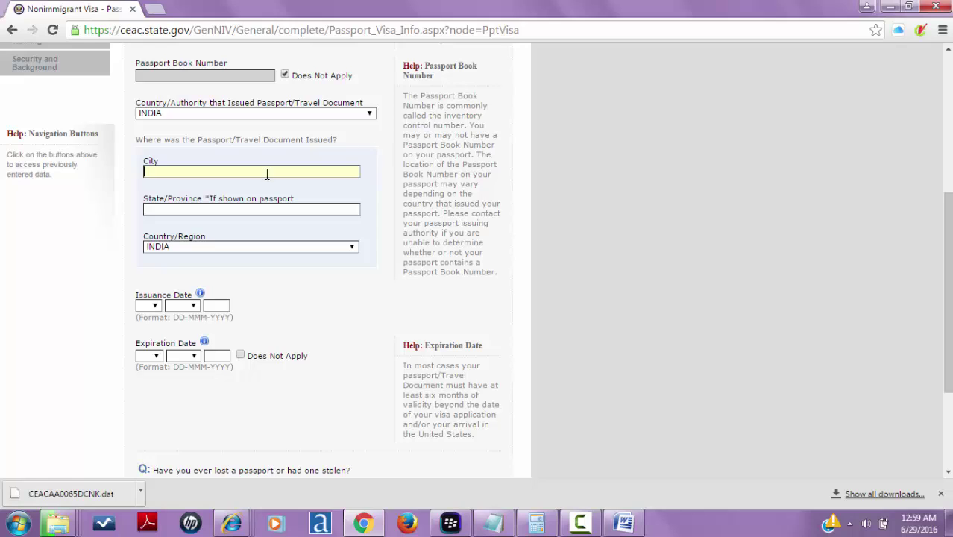
- Enter DELHI as the issuing city and set the issuance date to 10 JUN 2011
{"action": "type", "text": "DE"}
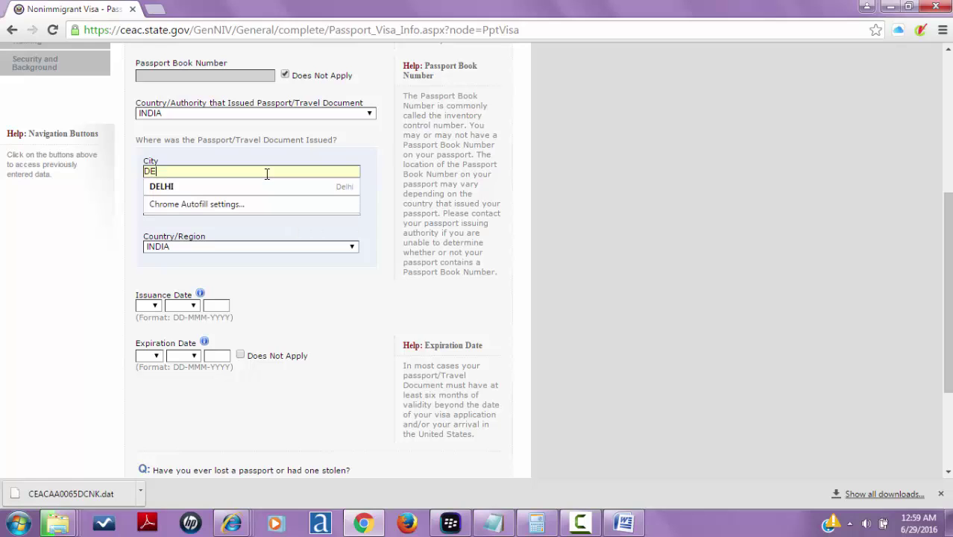
{"action": "type", "text": "LHI"}
{"action": "key", "text": "BackSpace"}
{"action": "key", "text": "BackSpace"}
{"action": "type", "text": "HI"}
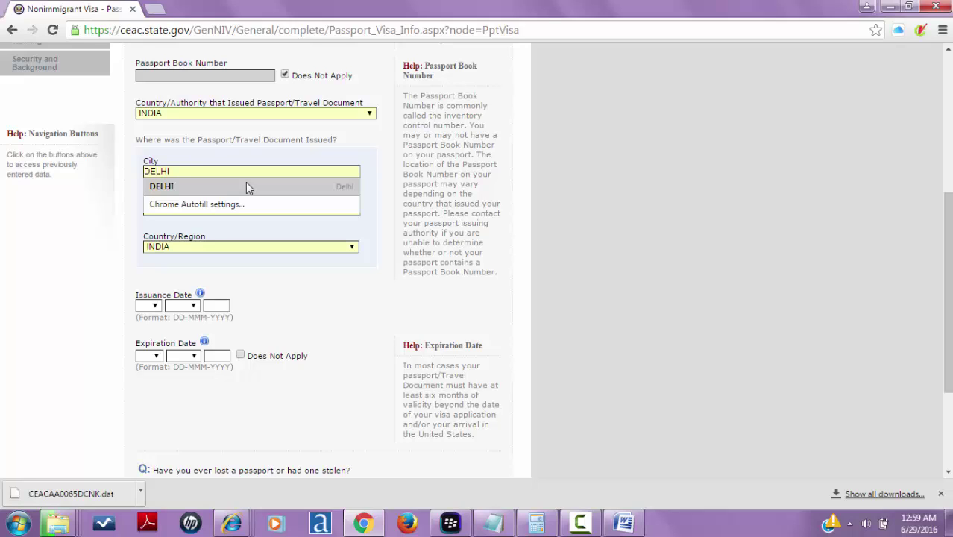
{"action": "left_click", "coordinate": [246, 184]}
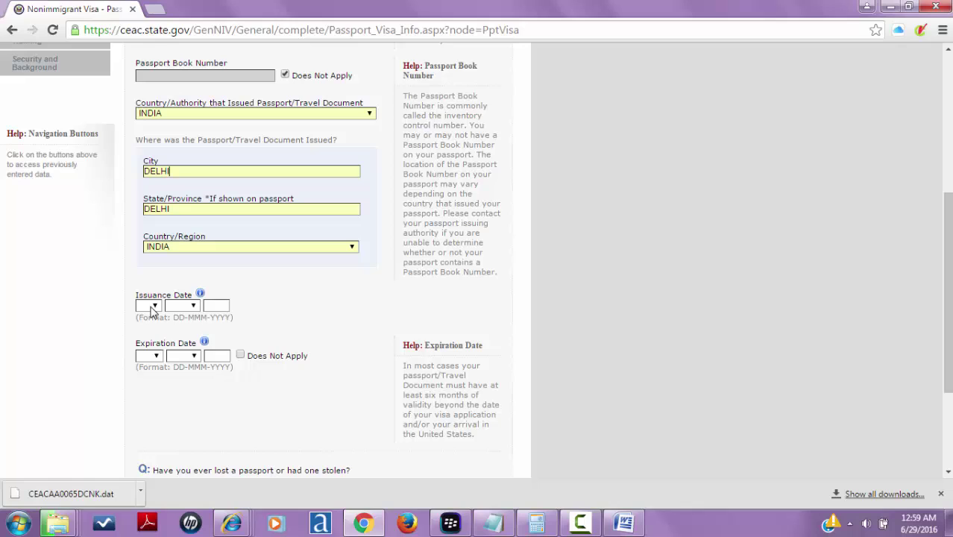
{"action": "left_click", "coordinate": [151, 306]}
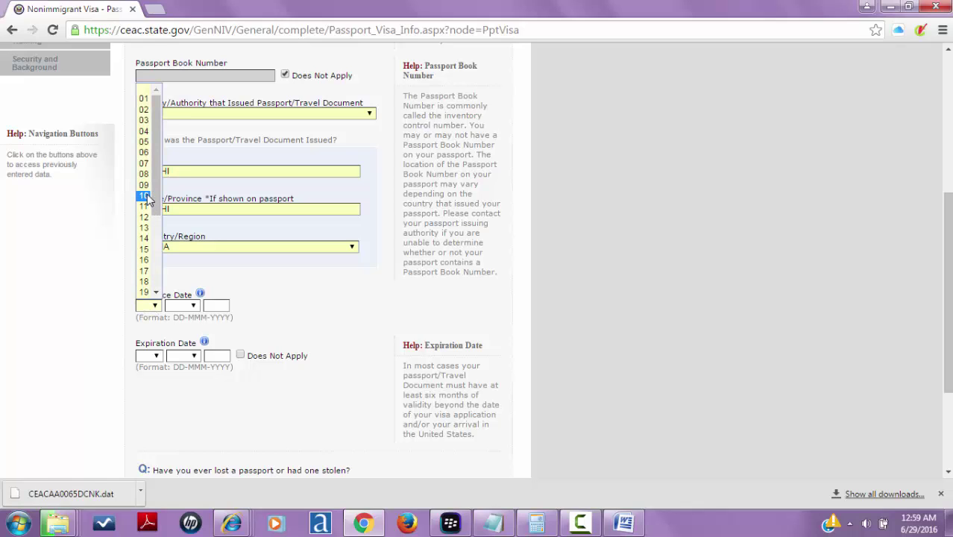
{"action": "left_click", "coordinate": [147, 196]}
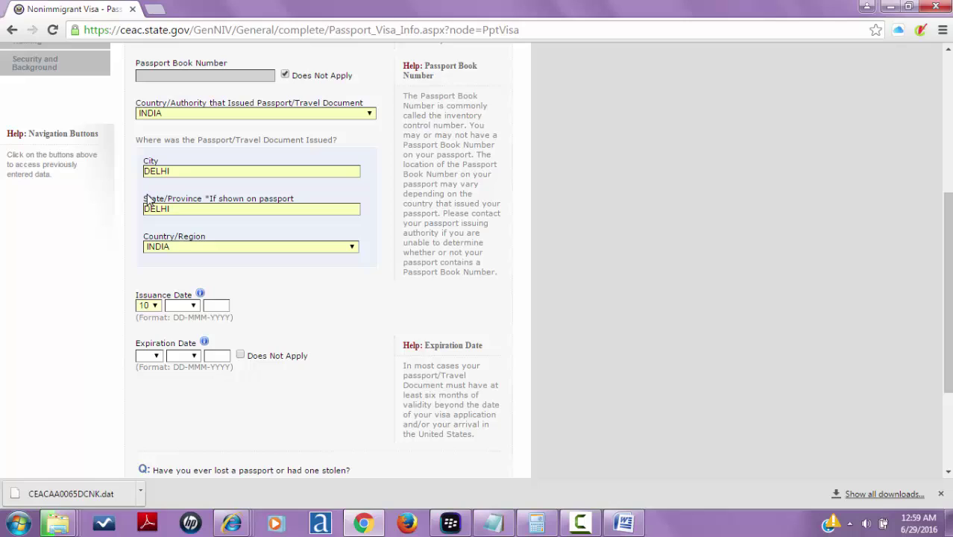
{"action": "left_click", "coordinate": [193, 306]}
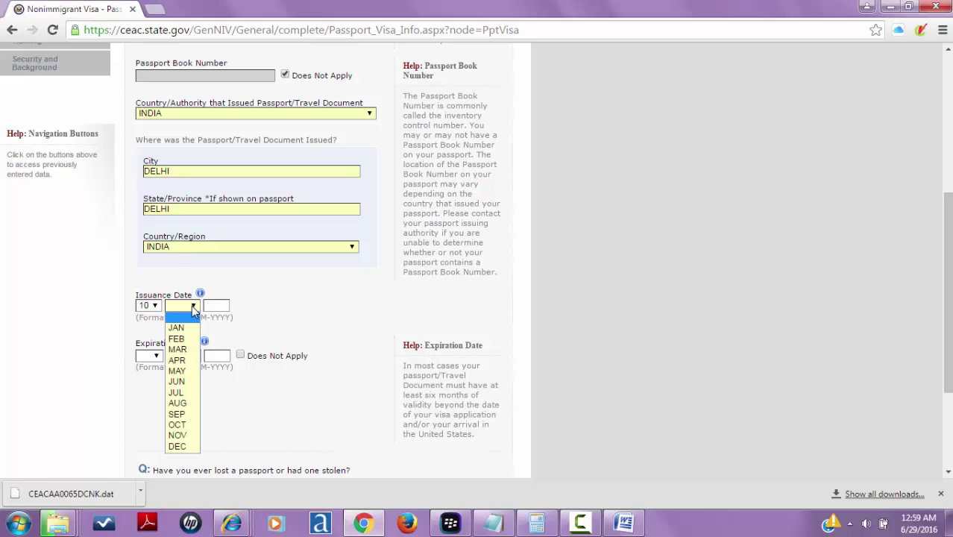
{"action": "left_click", "coordinate": [187, 383]}
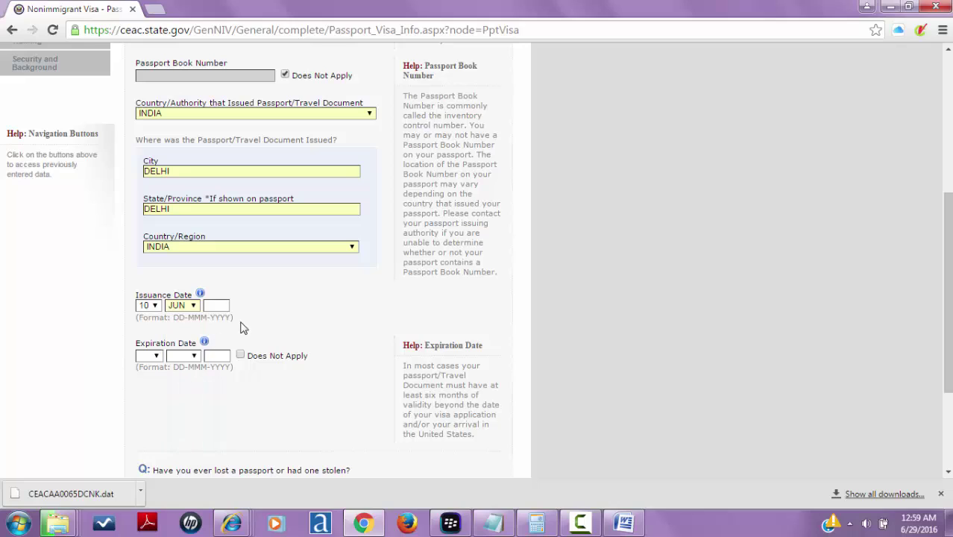
{"action": "type", "text": "20"}
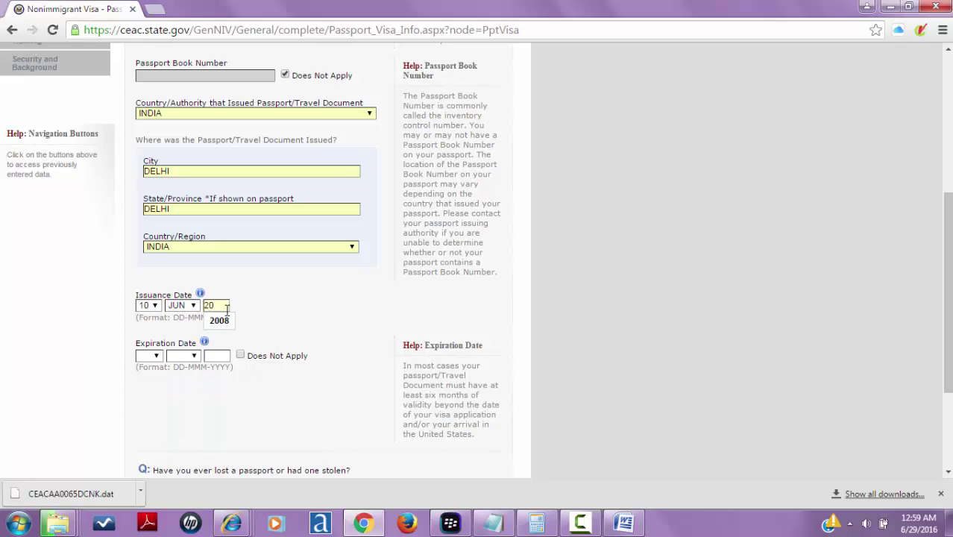
{"action": "type", "text": "11"}
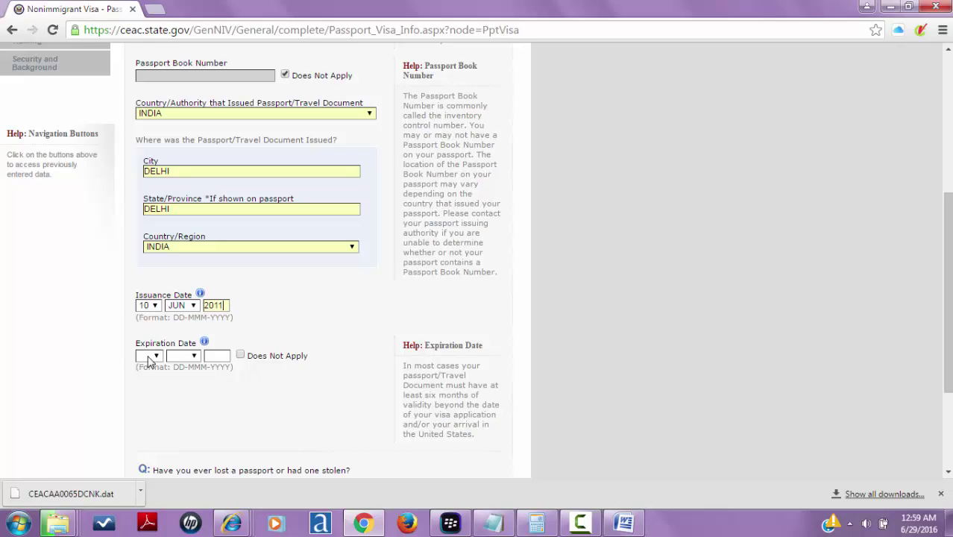
- Set expiration to 09 JUN 2021, answer No to lost passport, and continue to Travel
{"action": "left_click", "coordinate": [149, 356]}
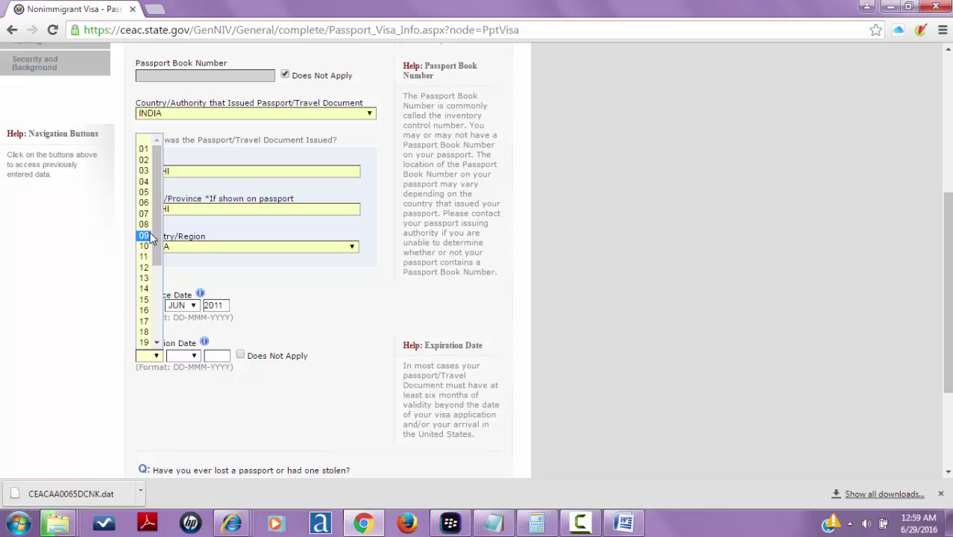
{"action": "left_click", "coordinate": [149, 235]}
{"action": "left_click", "coordinate": [195, 358]}
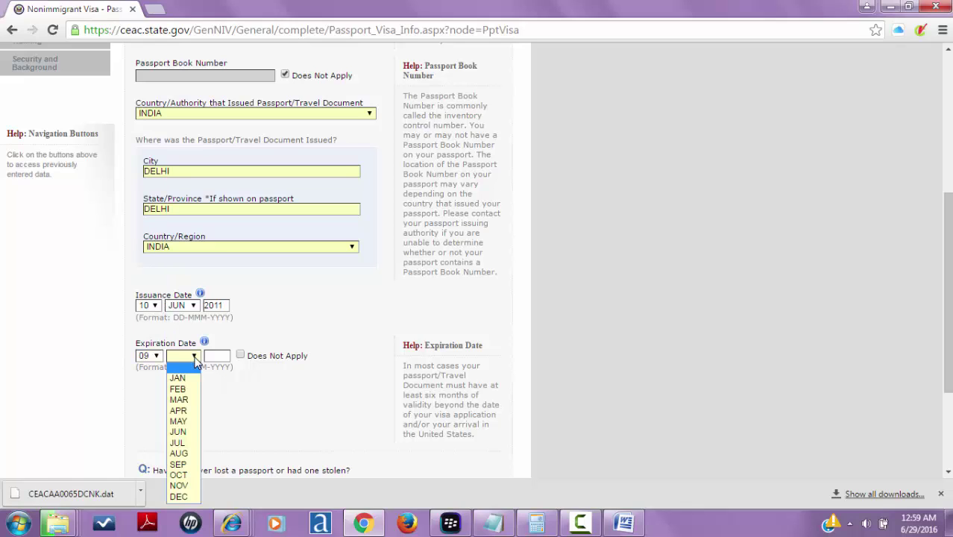
{"action": "left_click", "coordinate": [196, 434]}
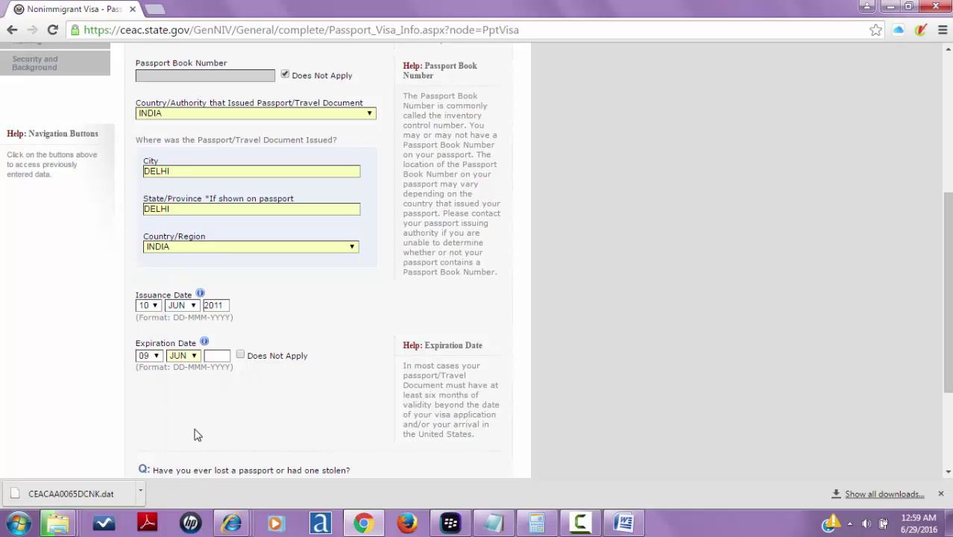
{"action": "left_click", "coordinate": [227, 363]}
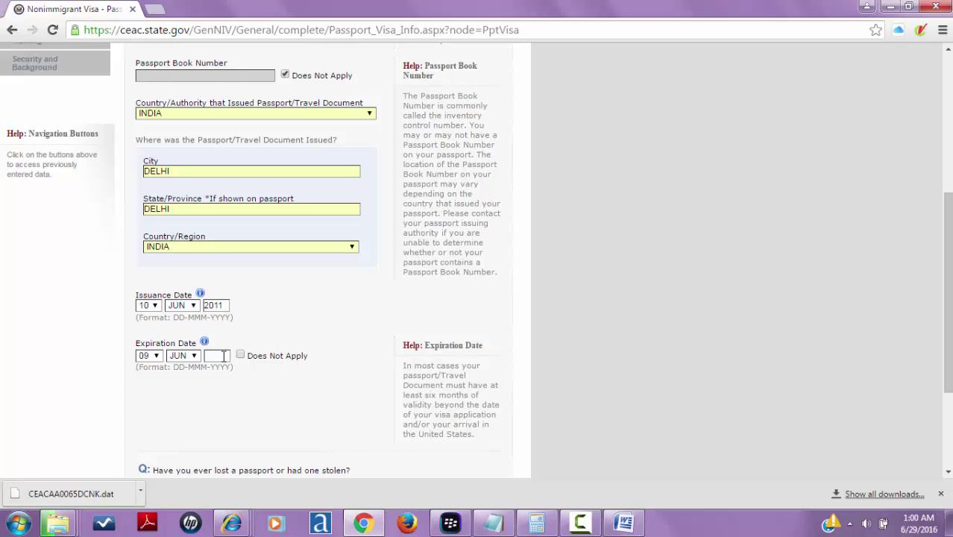
{"action": "type", "text": "2021"}
{"action": "left_click_drag", "start_coordinate": [949, 240], "coordinate": [948, 311]}
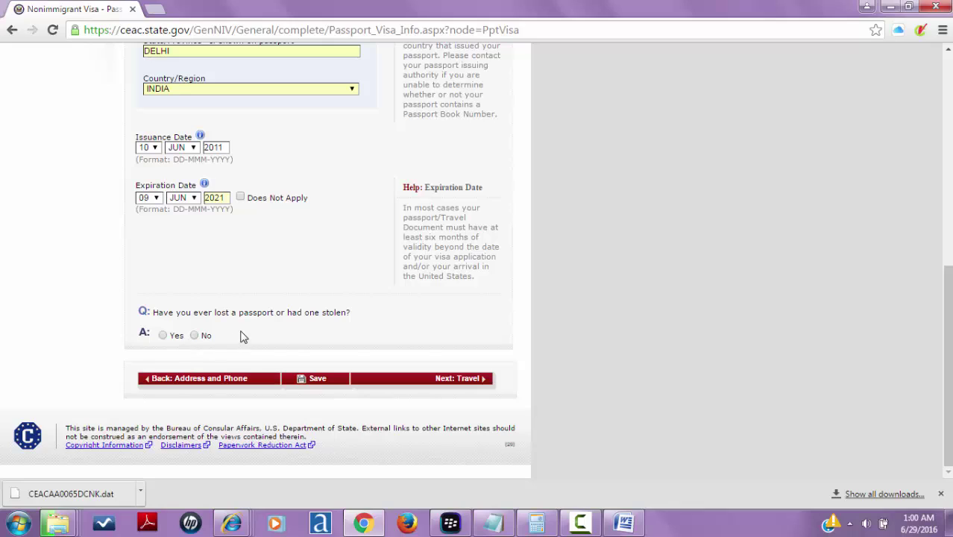
{"action": "left_click", "coordinate": [196, 336]}
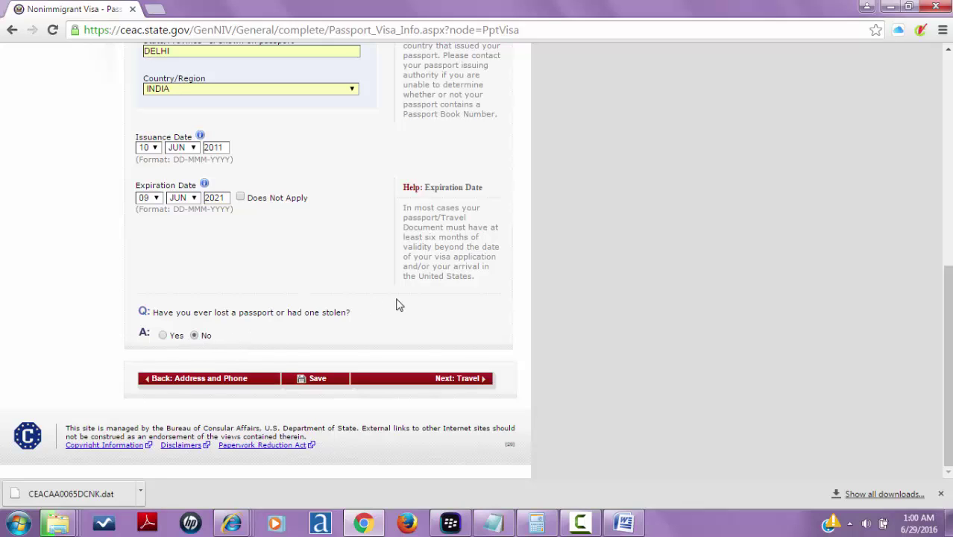
{"action": "left_click", "coordinate": [456, 379]}
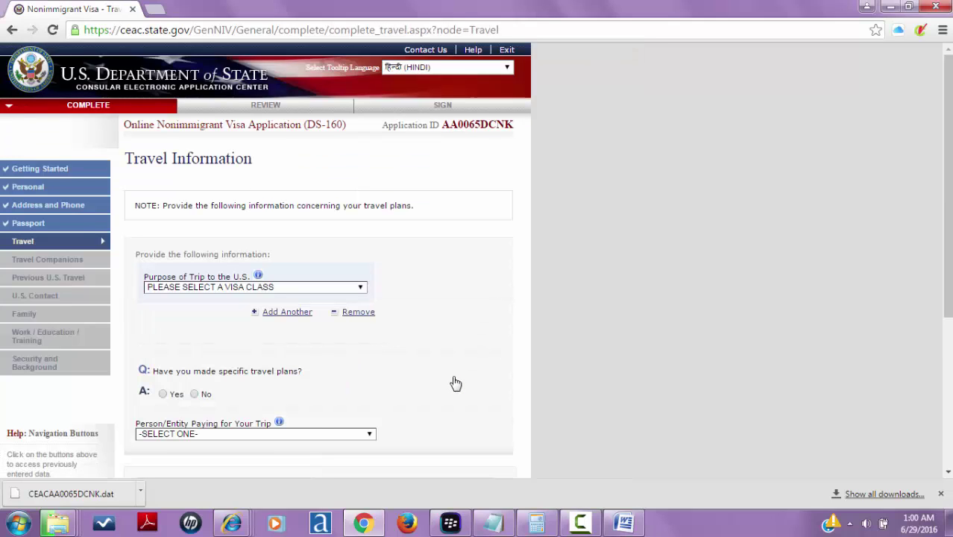
- Set the trip purpose to TEMP BUSINESS PLEASURE VISITOR (B) and answer Yes to specific travel plans
{"action": "left_click", "coordinate": [272, 288]}
{"action": "left_click", "coordinate": [272, 288]}
{"action": "left_click", "coordinate": [272, 288]}
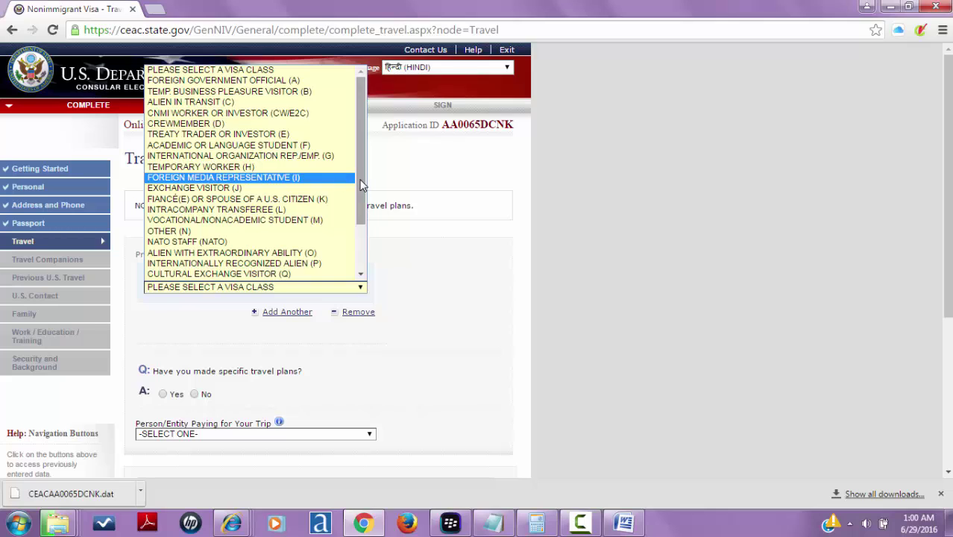
{"action": "left_click_drag", "start_coordinate": [361, 186], "coordinate": [366, 161]}
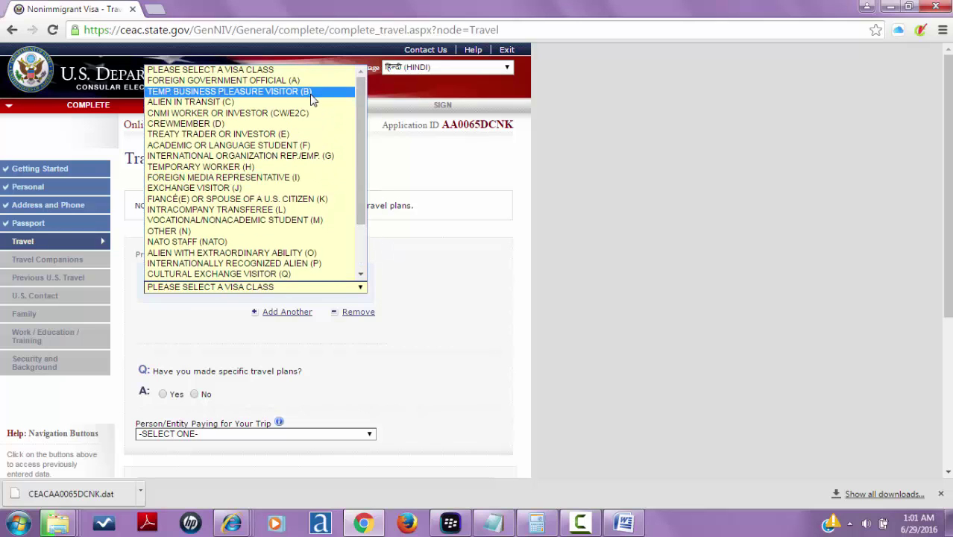
{"action": "left_click", "coordinate": [314, 94]}
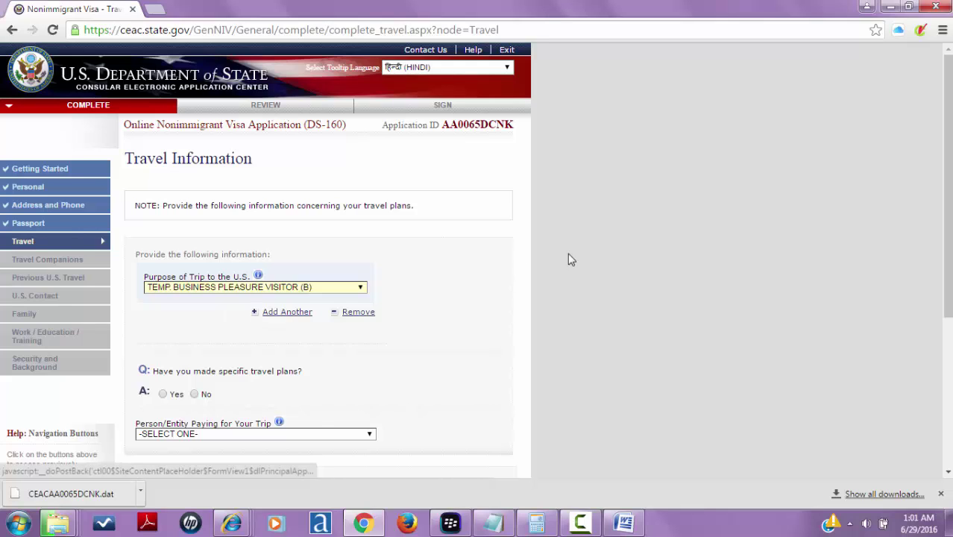
{"action": "left_click_drag", "start_coordinate": [950, 172], "coordinate": [950, 261]}
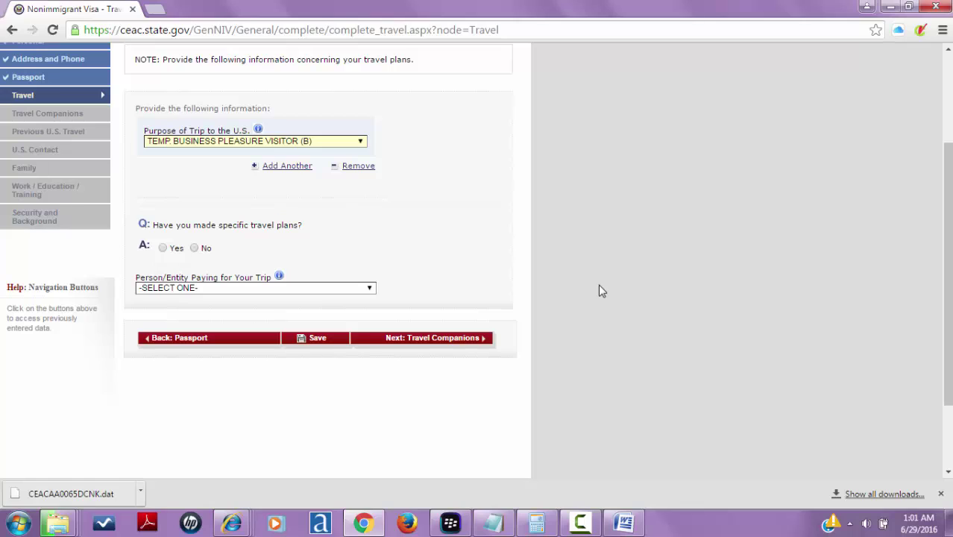
{"action": "left_click", "coordinate": [194, 250]}
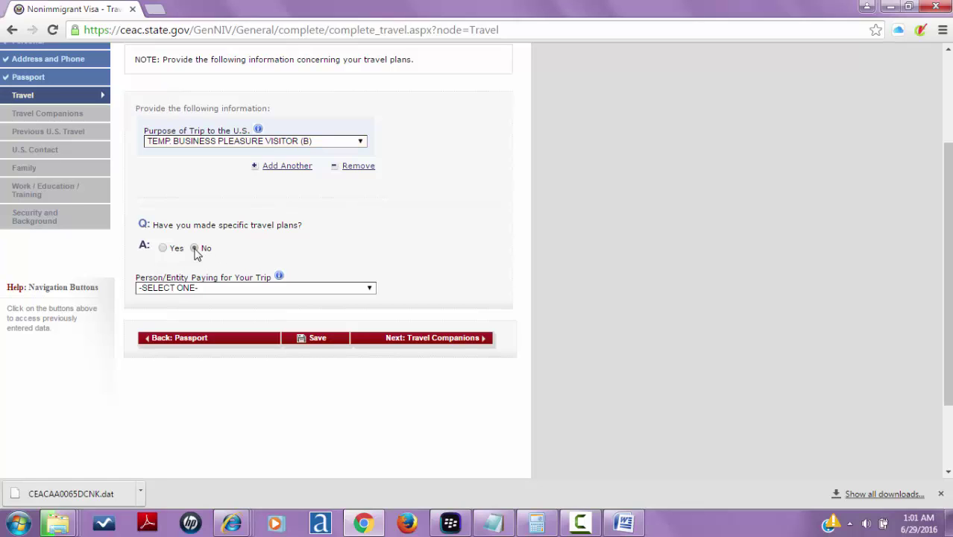
{"action": "left_click", "coordinate": [163, 248]}
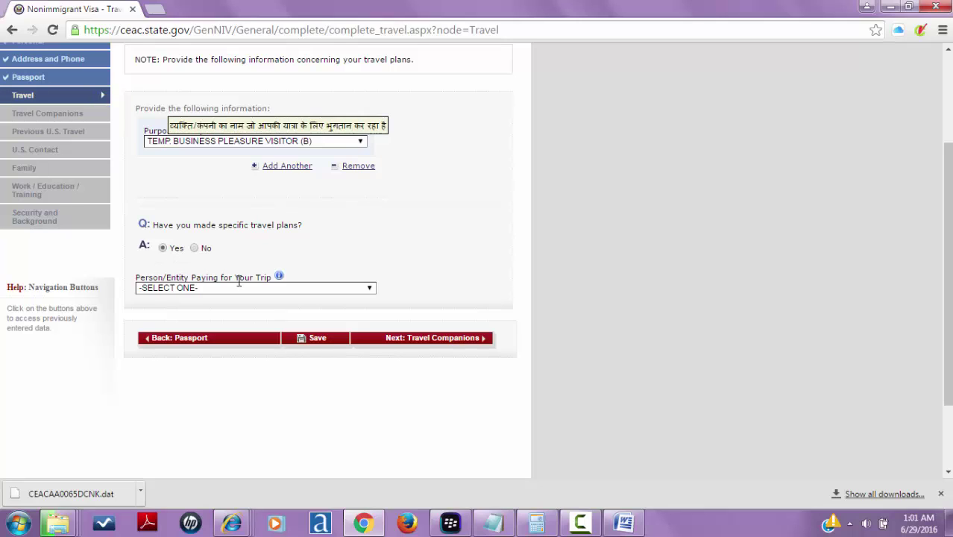
- Choose SELF as the person paying for the trip and submit the Travel page
{"action": "left_click", "coordinate": [329, 289]}
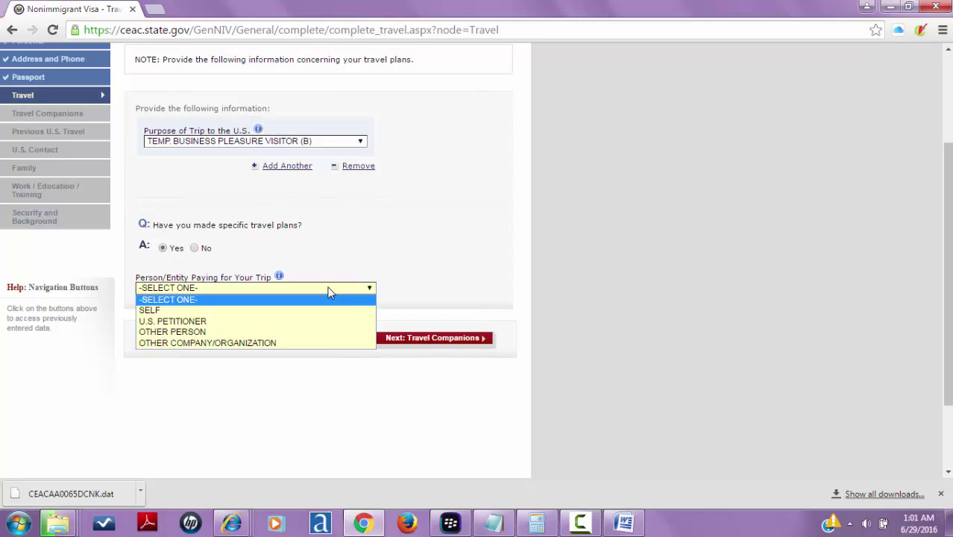
{"action": "left_click", "coordinate": [329, 289]}
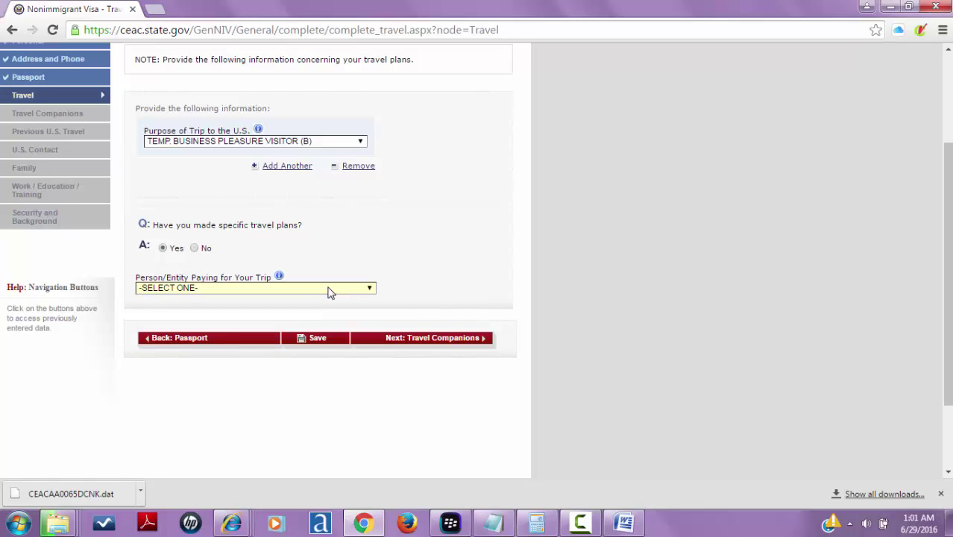
{"action": "left_click", "coordinate": [329, 289]}
{"action": "left_click", "coordinate": [314, 310]}
{"action": "left_click", "coordinate": [425, 341]}
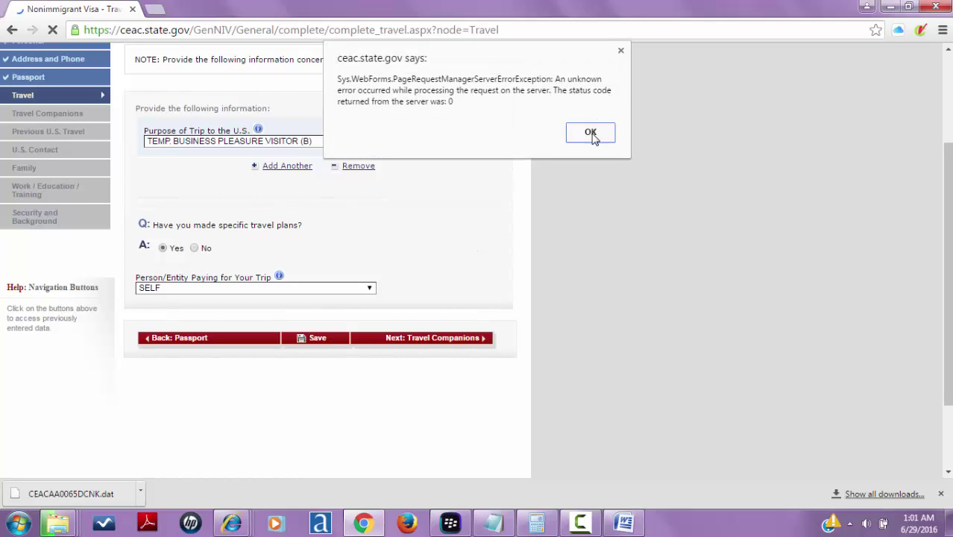
- Dismiss the error alert and enter arrival 01 JAN 2017 on flight AI101 into NEW YORK
{"action": "left_click", "coordinate": [590, 132]}
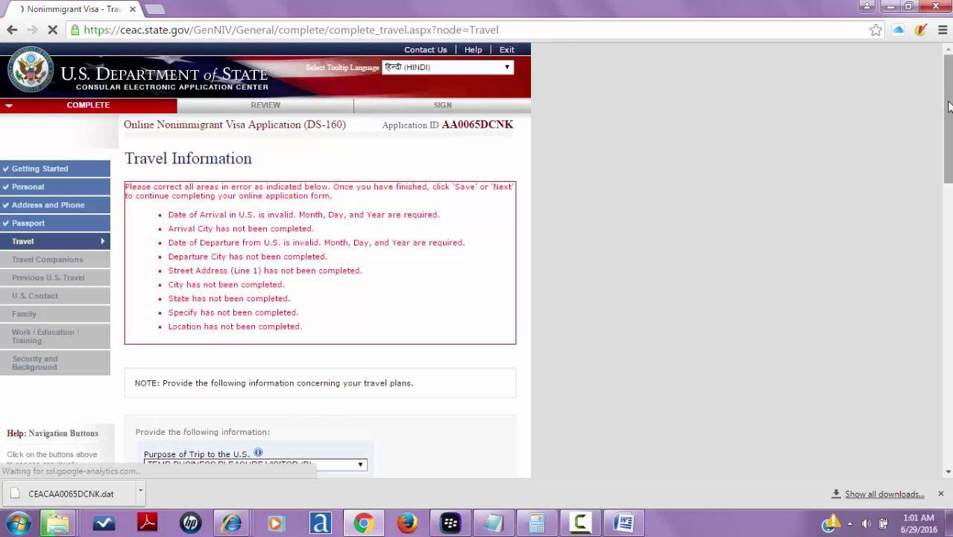
{"action": "left_click_drag", "start_coordinate": [948, 107], "coordinate": [948, 263]}
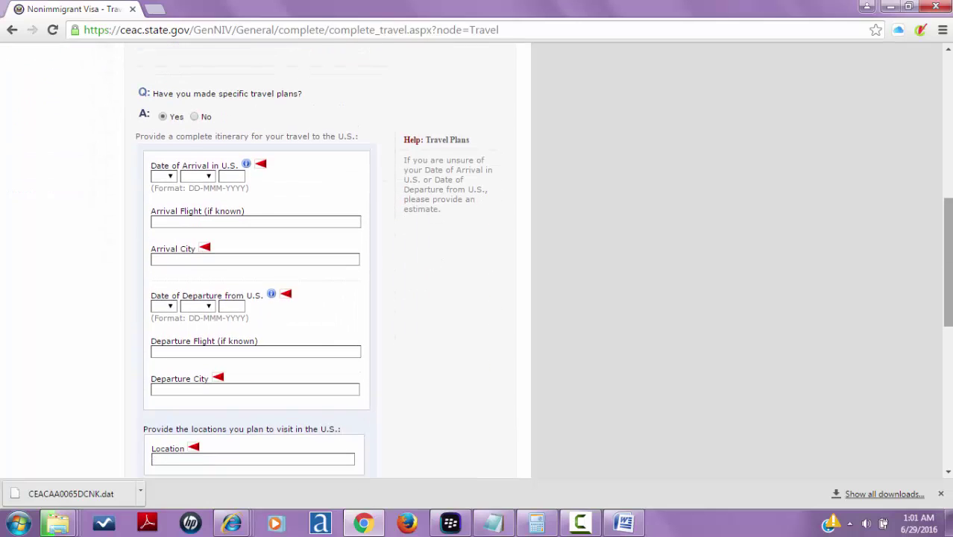
{"action": "left_click", "coordinate": [169, 181]}
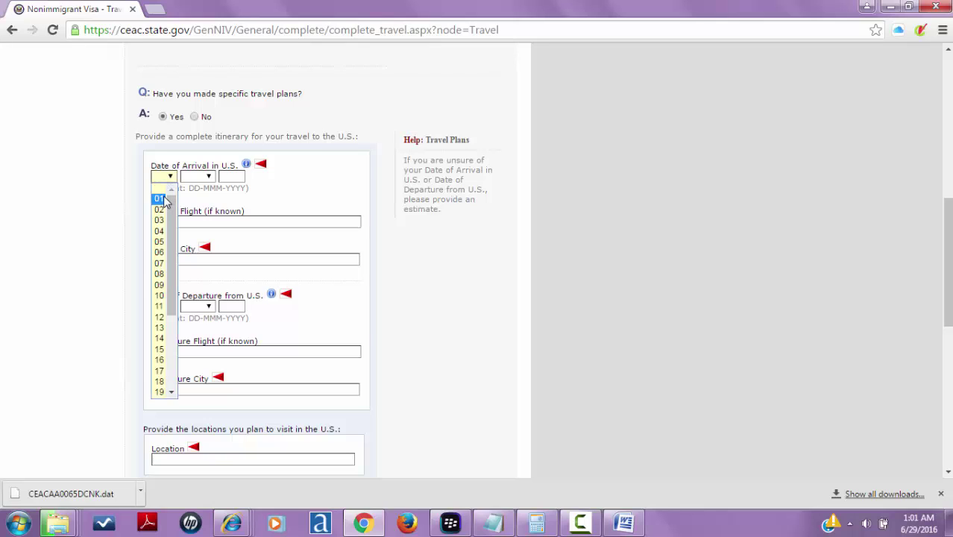
{"action": "left_click", "coordinate": [169, 198]}
{"action": "left_click", "coordinate": [208, 177]}
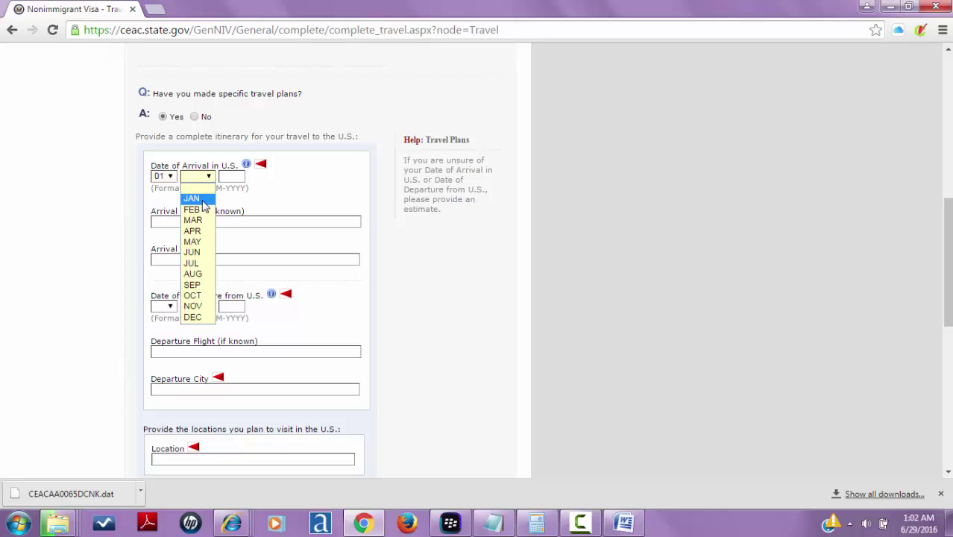
{"action": "left_click", "coordinate": [195, 196]}
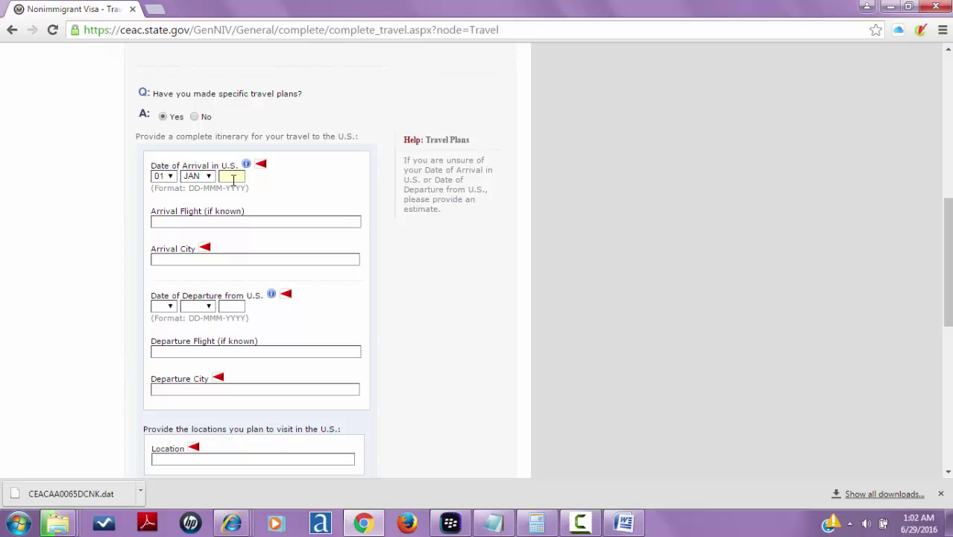
{"action": "type", "text": "2017"}
{"action": "left_click", "coordinate": [197, 221]}
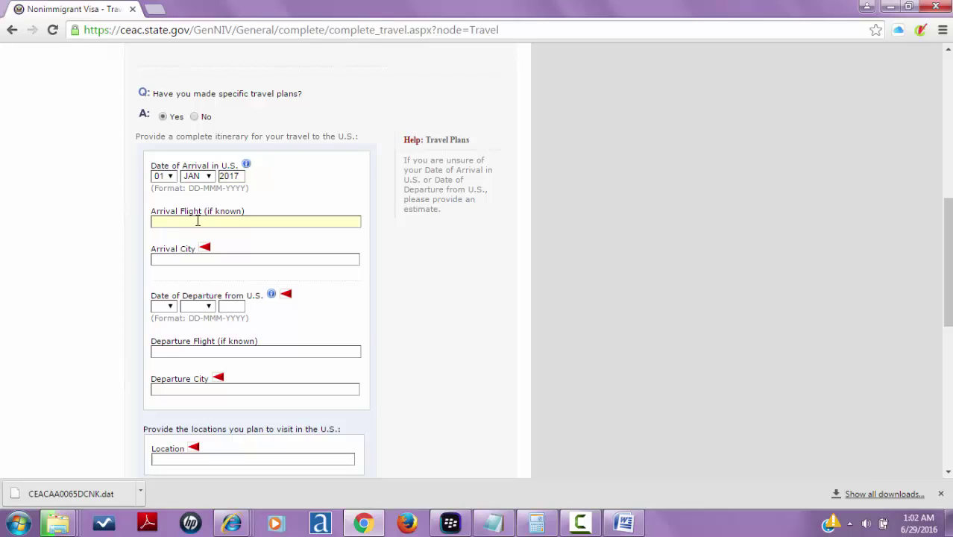
{"action": "type", "text": "AI101"}
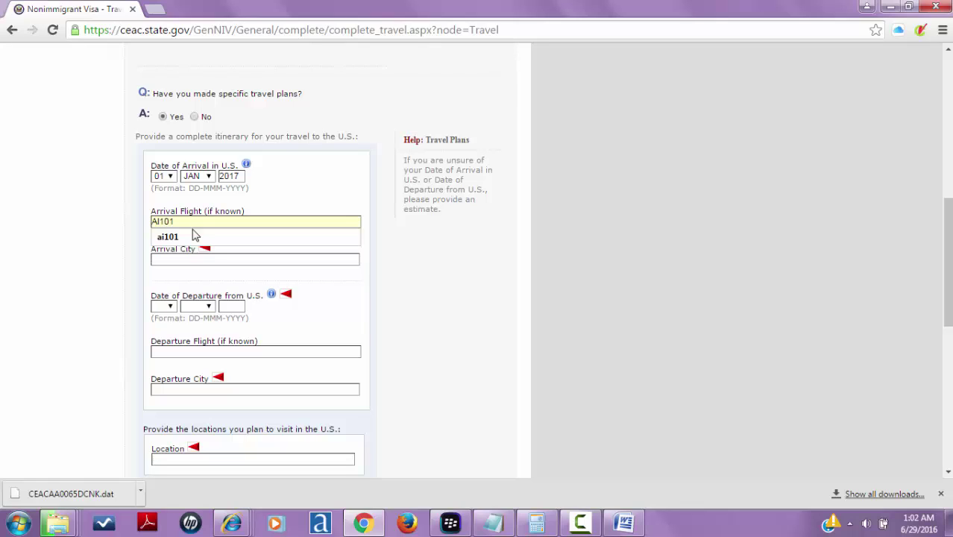
{"action": "left_click", "coordinate": [192, 237]}
{"action": "left_click", "coordinate": [191, 258]}
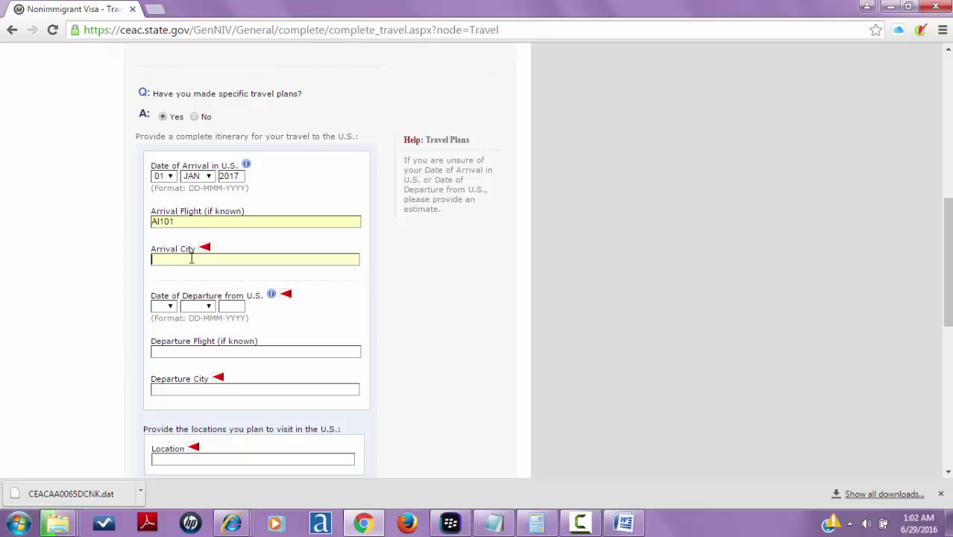
{"action": "type", "text": "NEW YORK"}
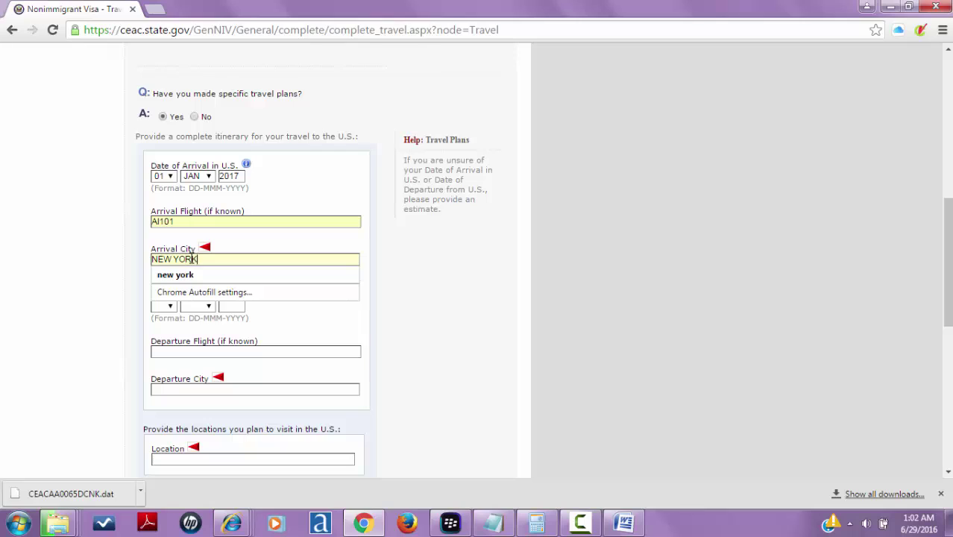
{"action": "left_click", "coordinate": [342, 330]}
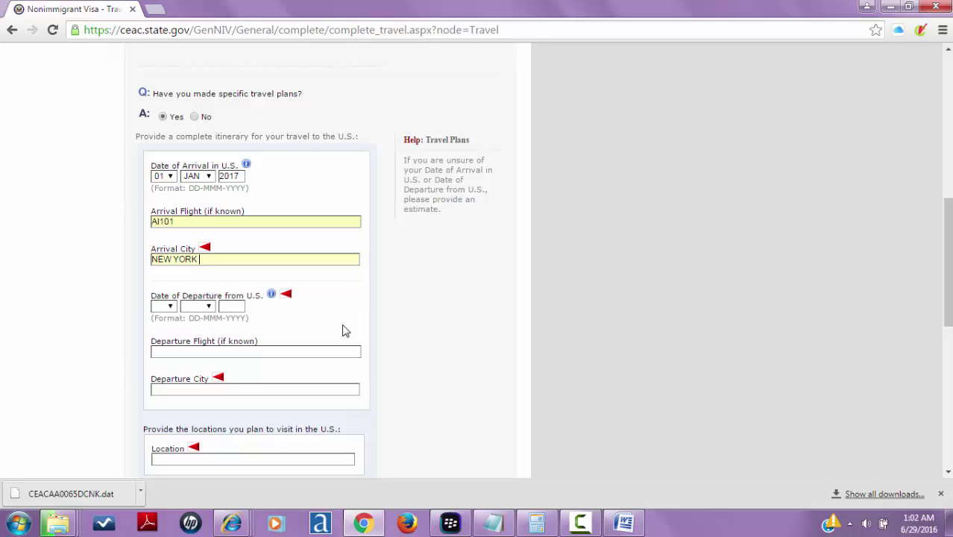
- Enter departure 10 FEB 2017 on flight AI102 from VEGAS
{"action": "left_click", "coordinate": [166, 306]}
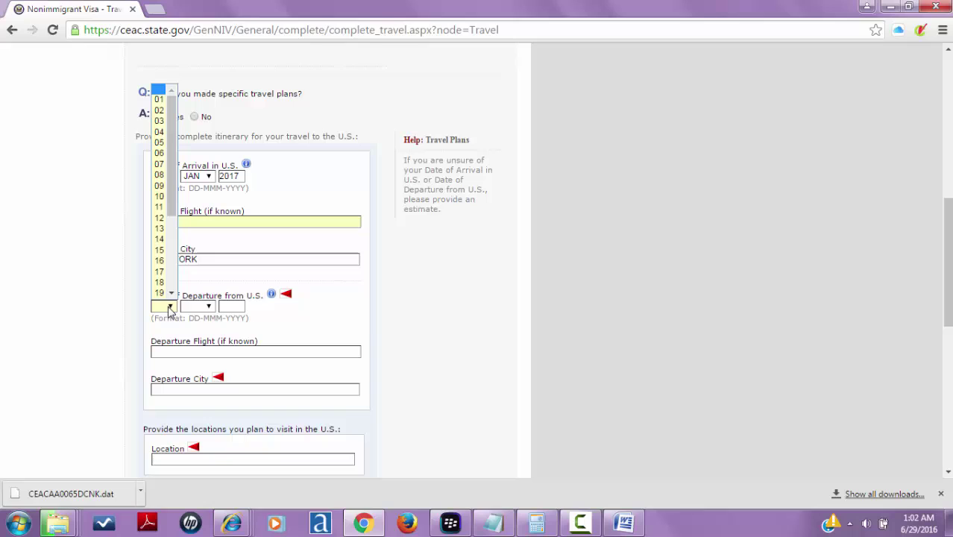
{"action": "left_click", "coordinate": [160, 195]}
{"action": "left_click", "coordinate": [210, 306]}
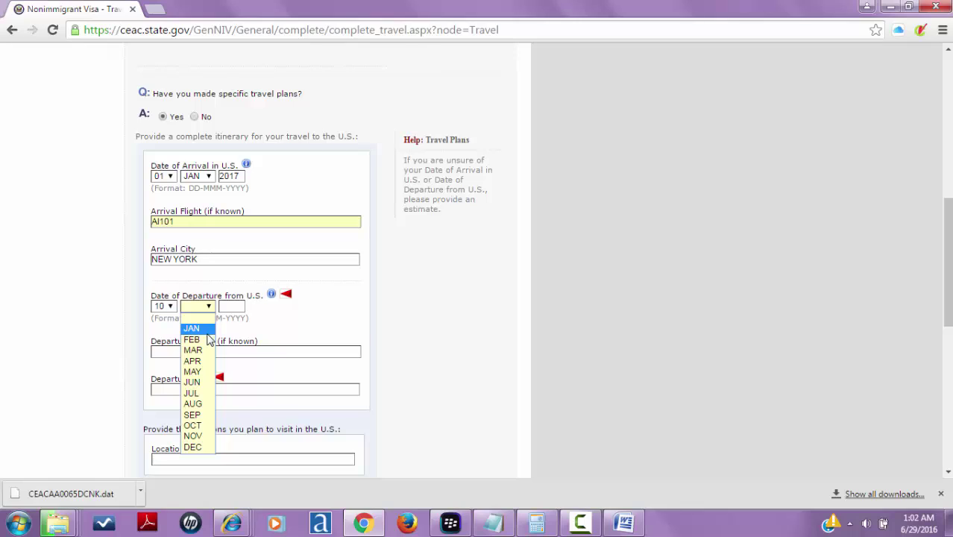
{"action": "left_click", "coordinate": [207, 341]}
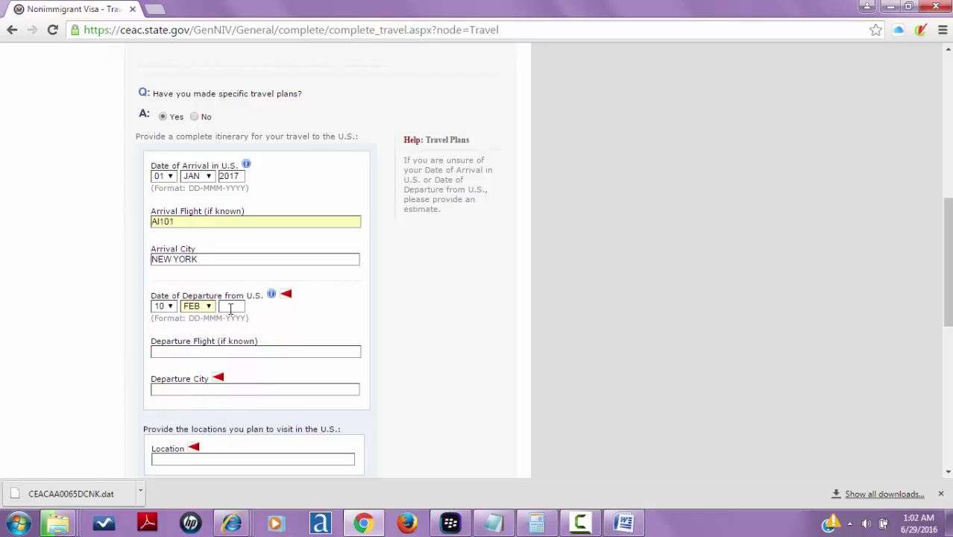
{"action": "left_click", "coordinate": [229, 308]}
{"action": "type", "text": "201"}
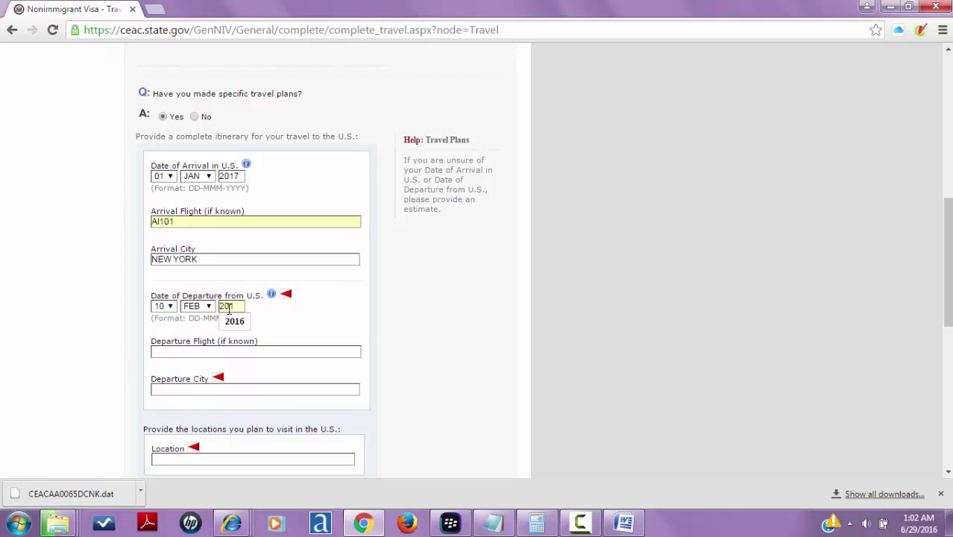
{"action": "type", "text": "7"}
{"action": "left_click", "coordinate": [240, 351]}
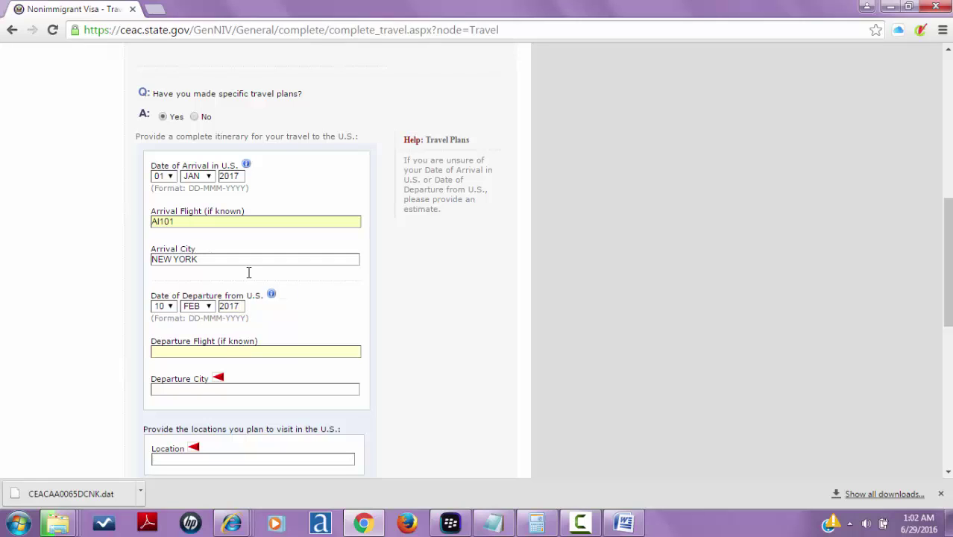
{"action": "type", "text": "AI102"}
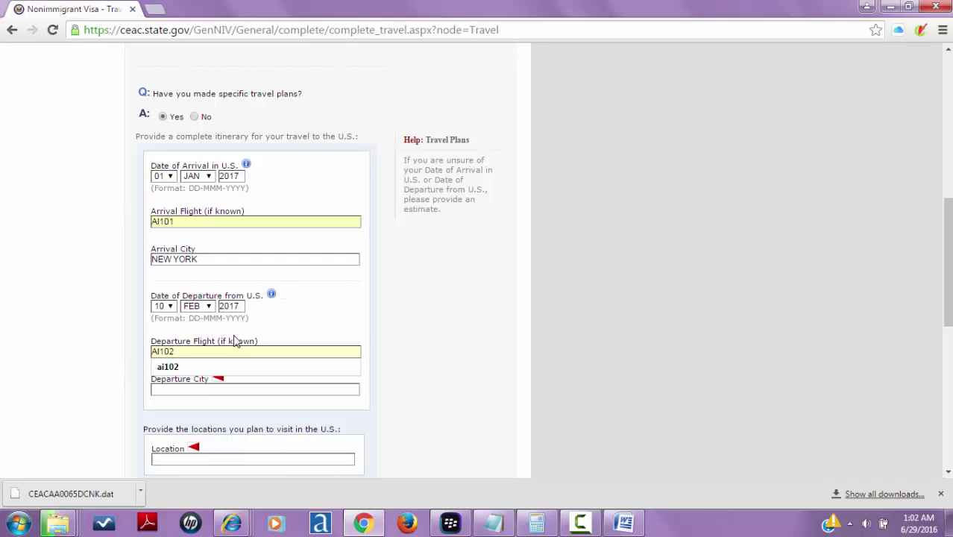
{"action": "left_click", "coordinate": [222, 367]}
{"action": "left_click", "coordinate": [238, 390]}
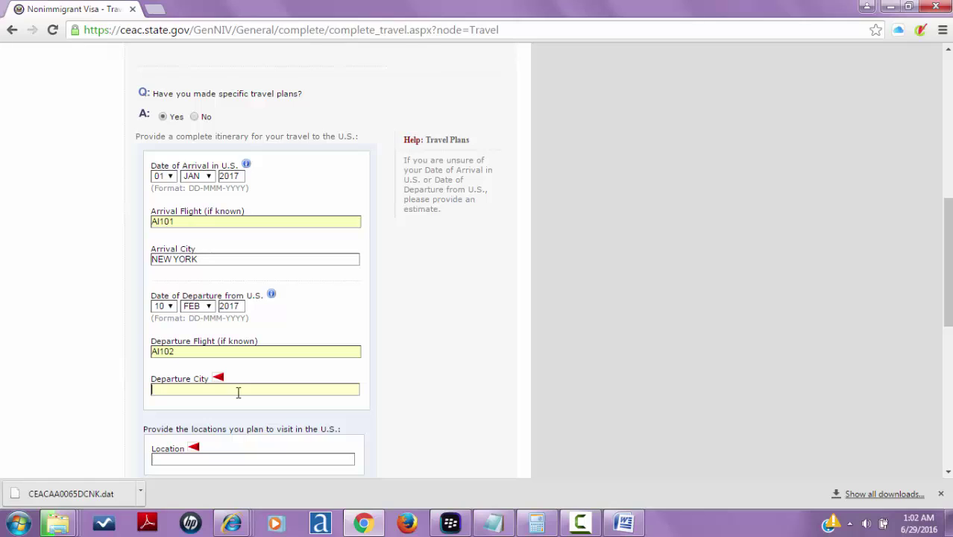
{"action": "type", "text": "VEGAS"}
{"action": "left_click", "coordinate": [505, 352]}
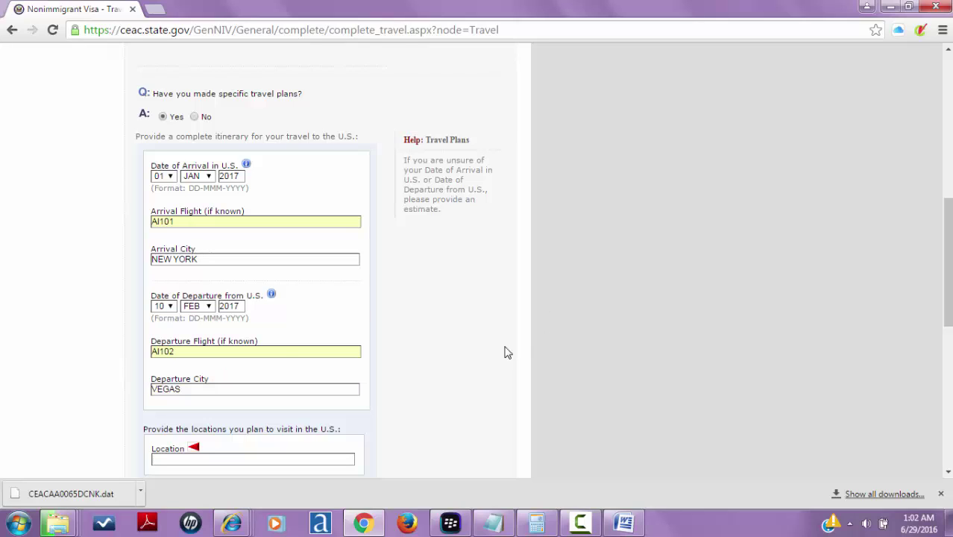
{"action": "left_click_drag", "start_coordinate": [949, 215], "coordinate": [949, 299]}
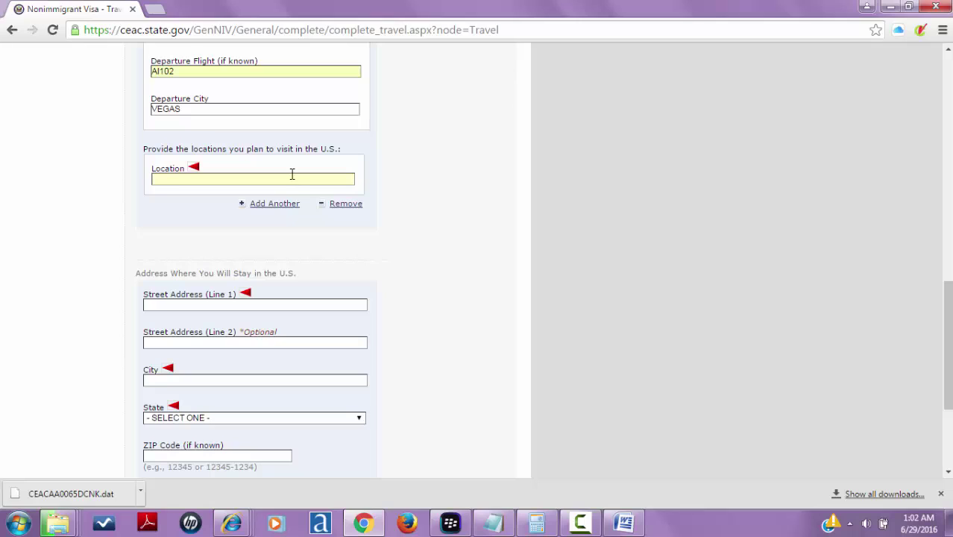
- Set the Location to NEW YORK from the autofill suggestion
{"action": "type", "text": "NEW"}
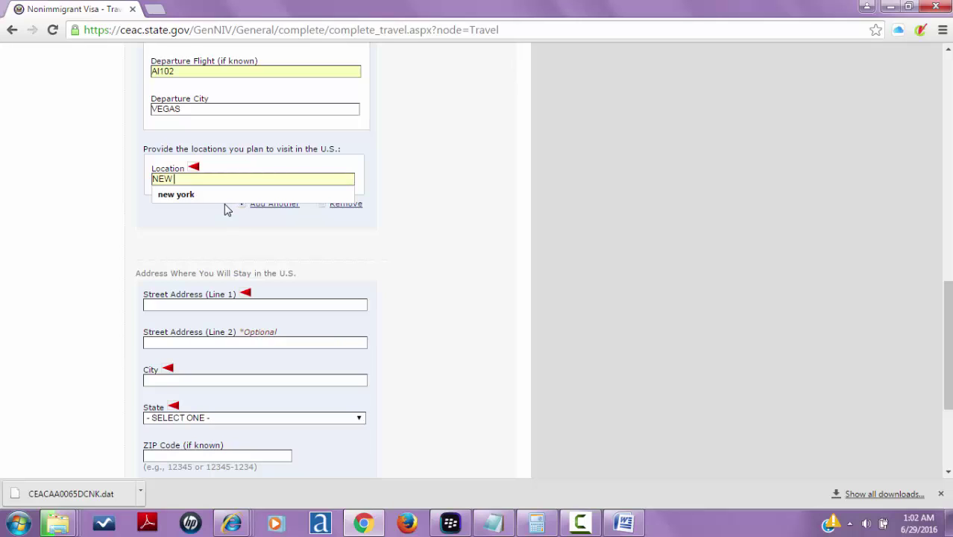
{"action": "key", "text": "Down"}
{"action": "key", "text": "Return"}
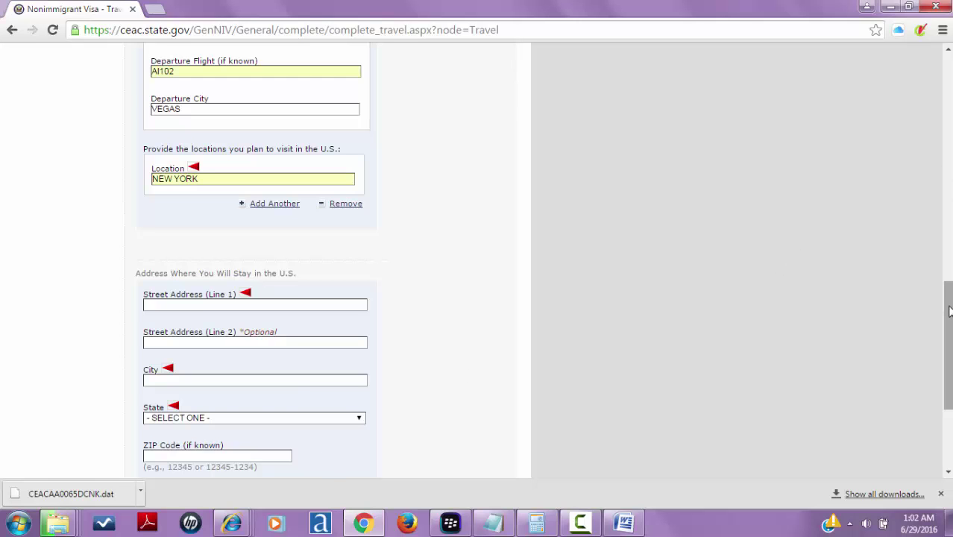
{"action": "left_click_drag", "start_coordinate": [948, 311], "coordinate": [948, 344]}
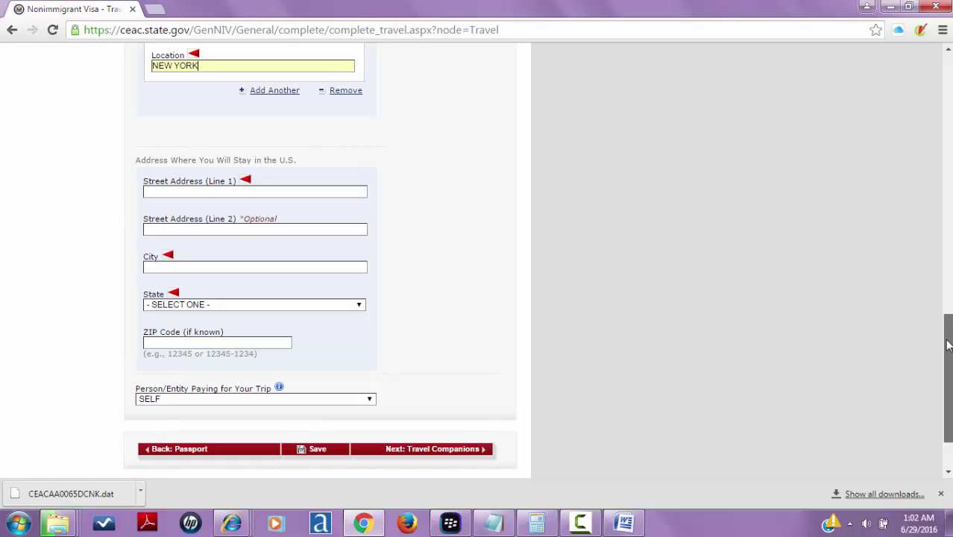
- Enter the U.S. stay street address and city NEW YORK, keeping SELF as payer
{"action": "left_click", "coordinate": [282, 193]}
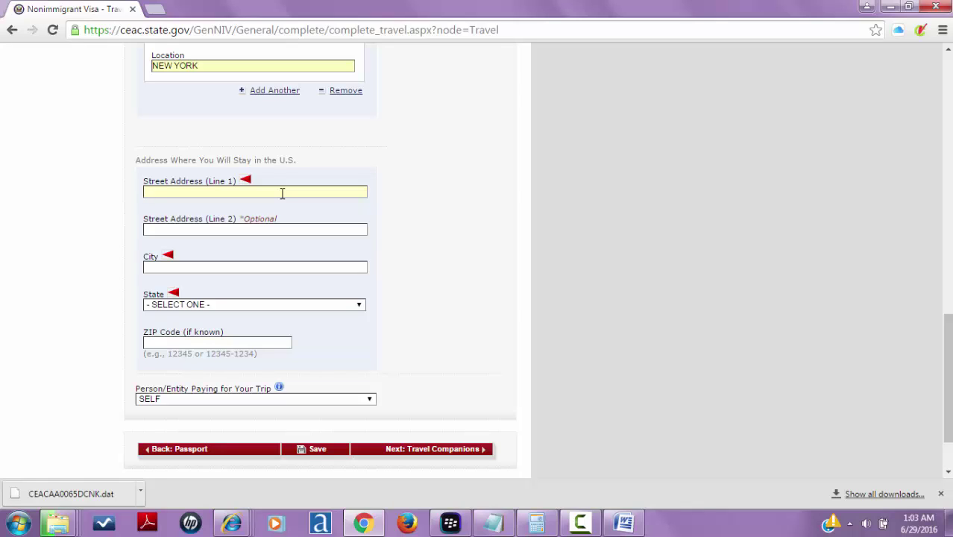
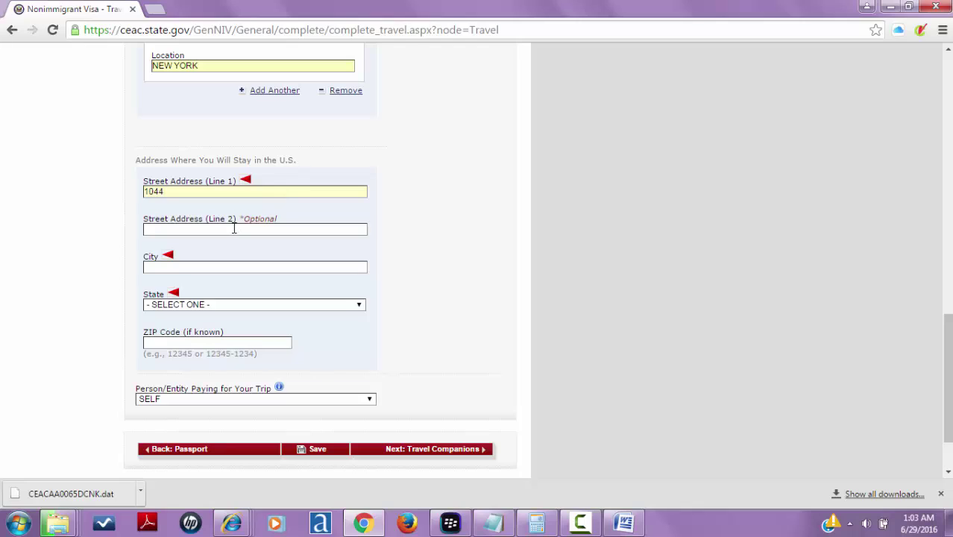
{"action": "left_click", "coordinate": [234, 228]}
{"action": "left_click", "coordinate": [231, 230]}
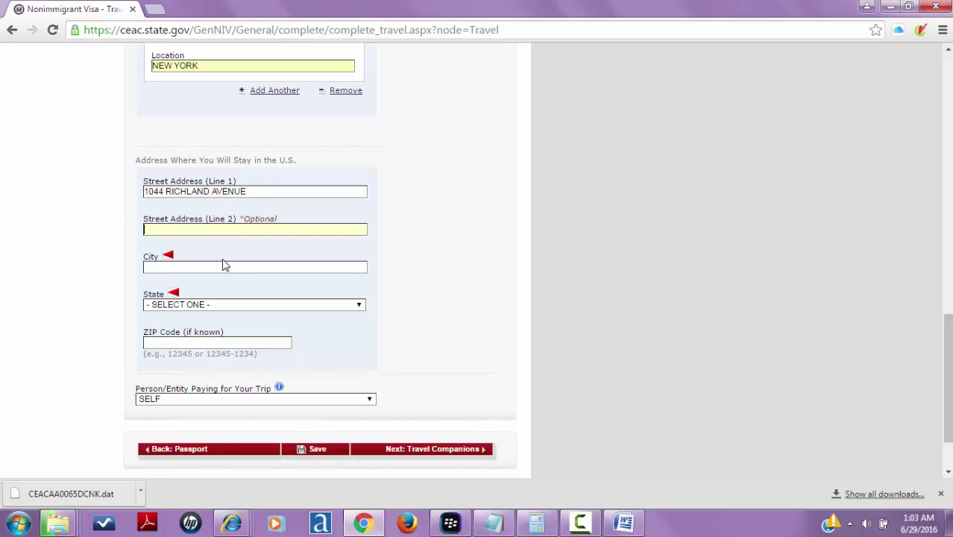
{"action": "left_click", "coordinate": [222, 268]}
{"action": "left_click", "coordinate": [222, 267]}
{"action": "type", "text": "NEW YORK"}
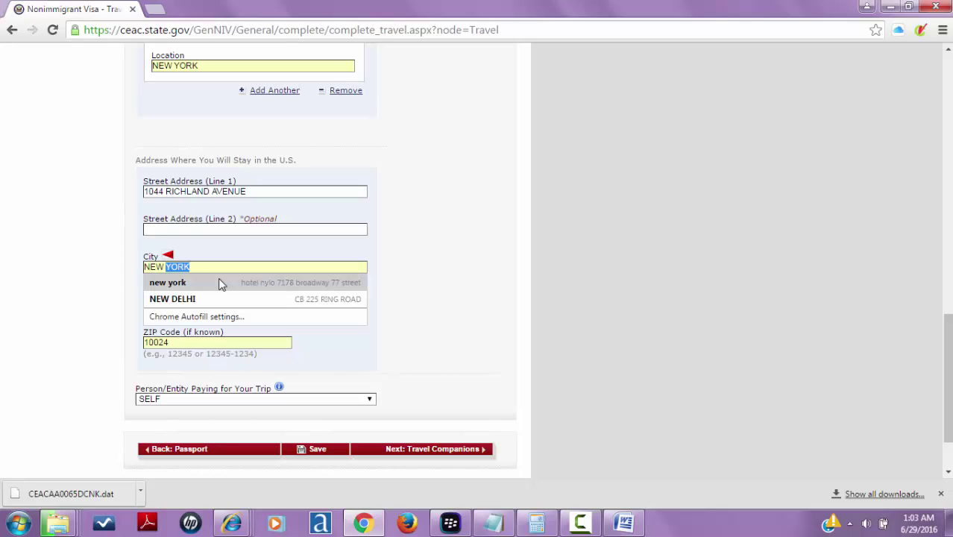
{"action": "left_click", "coordinate": [221, 284]}
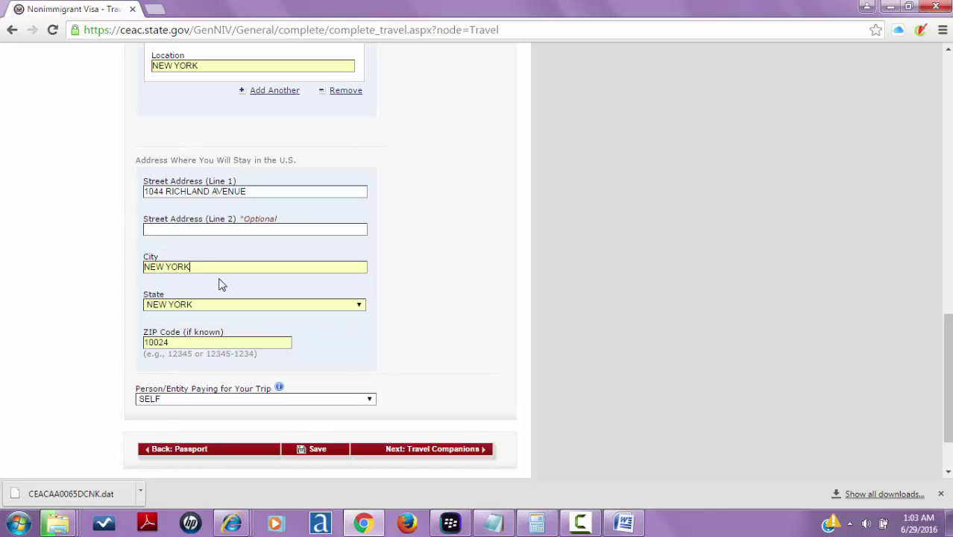
{"action": "left_click", "coordinate": [220, 401]}
{"action": "left_click", "coordinate": [220, 400]}
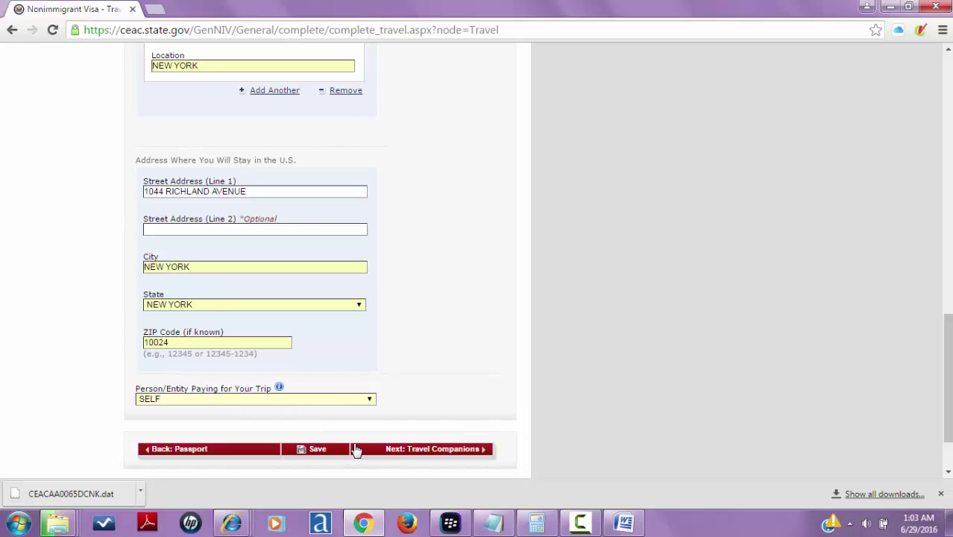
- Specify the visa as BUSINESS & TOURISM (TEMPORARY VISITOR) (B1/B2) and continue to Travel Companions
{"action": "left_click", "coordinate": [389, 449]}
{"action": "scroll", "coordinate": [388, 450], "scroll_direction": "down", "scroll_amount": 1}
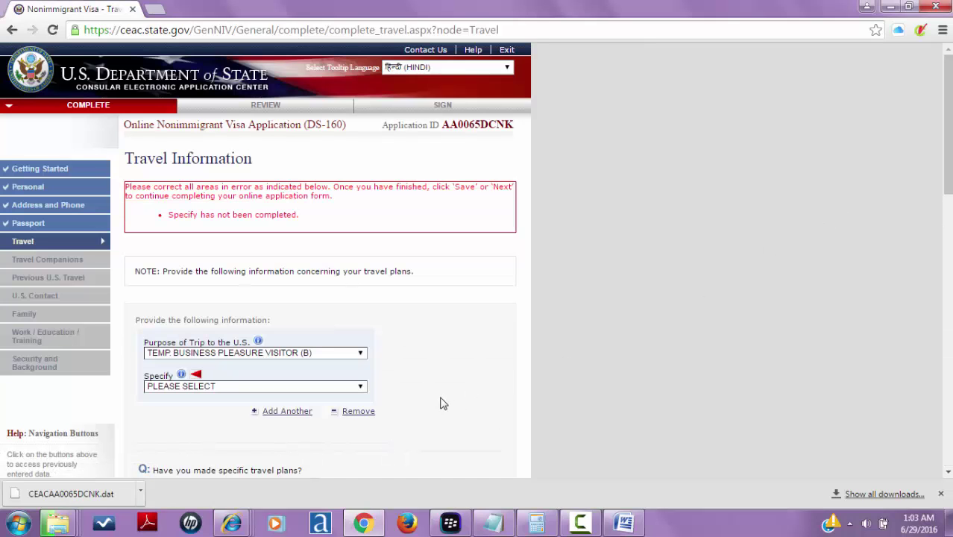
{"action": "left_click", "coordinate": [347, 387]}
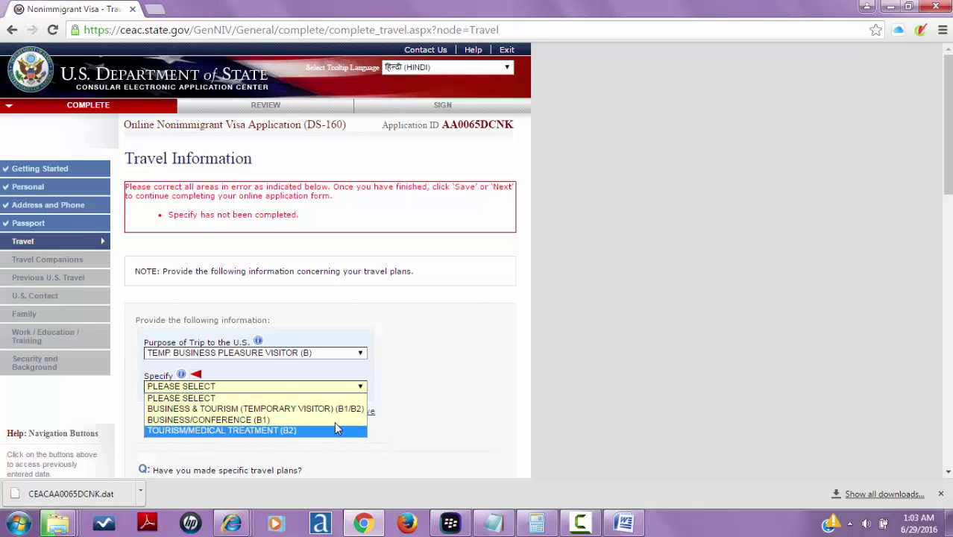
{"action": "left_click", "coordinate": [337, 409]}
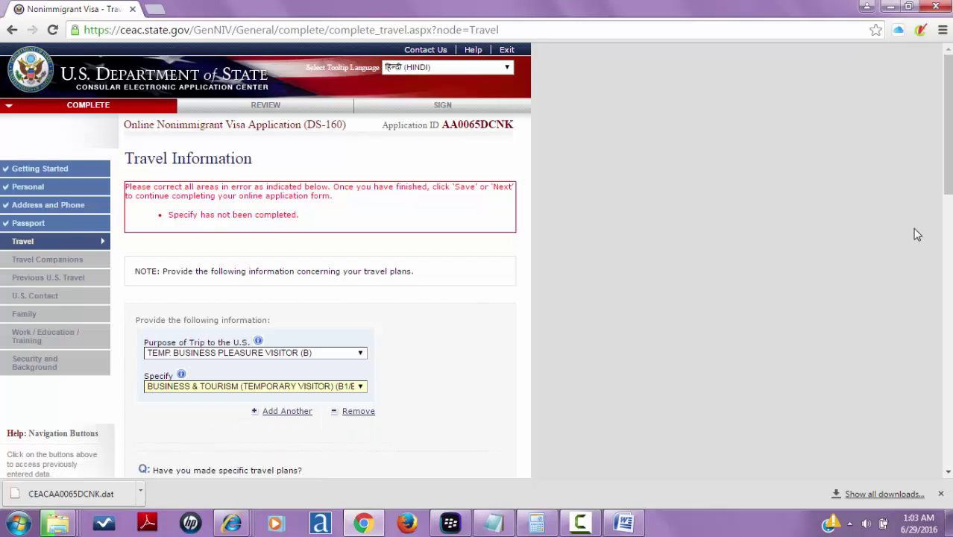
{"action": "left_click_drag", "start_coordinate": [948, 190], "coordinate": [948, 465]}
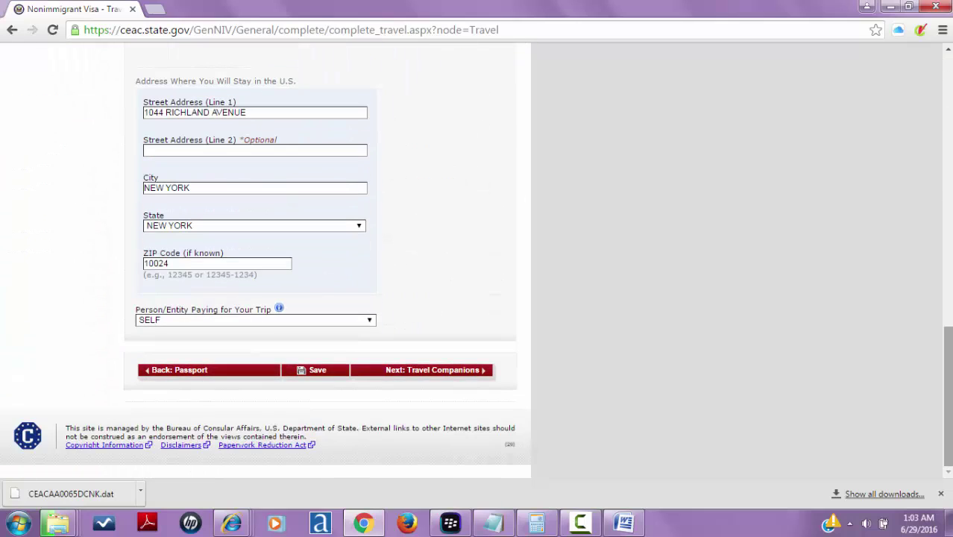
{"action": "left_click", "coordinate": [435, 382]}
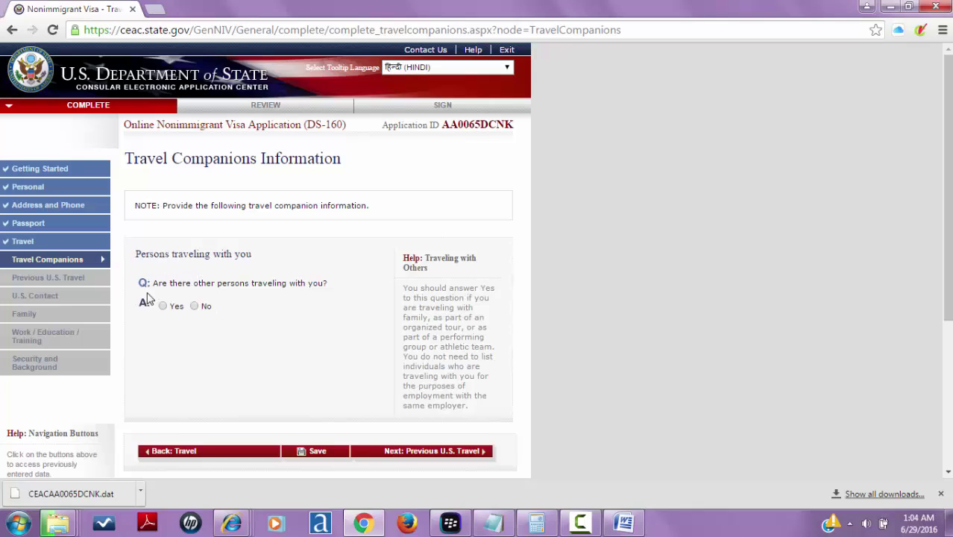
- Answer No to other persons traveling with you and continue to Previous U.S. Travel
{"action": "left_click", "coordinate": [194, 306]}
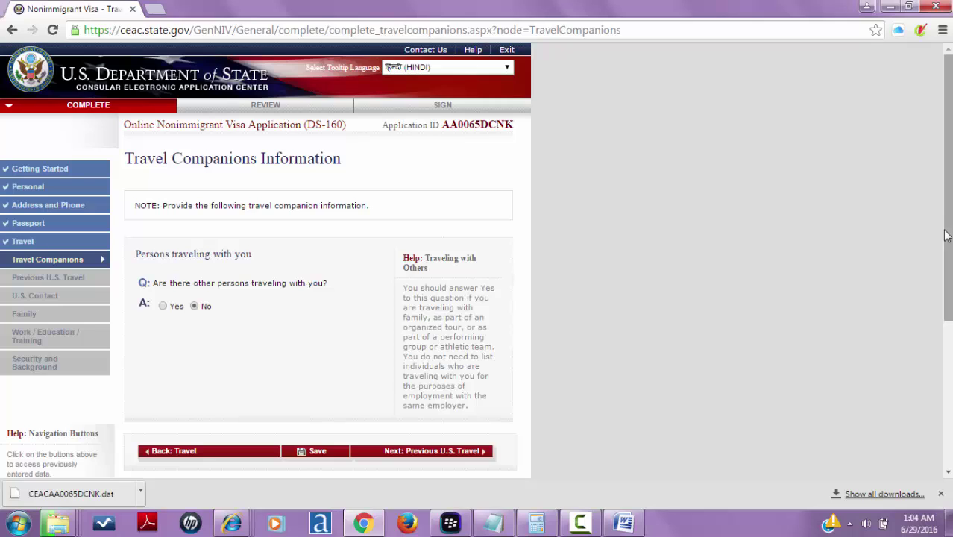
{"action": "left_click_drag", "start_coordinate": [943, 228], "coordinate": [942, 350]}
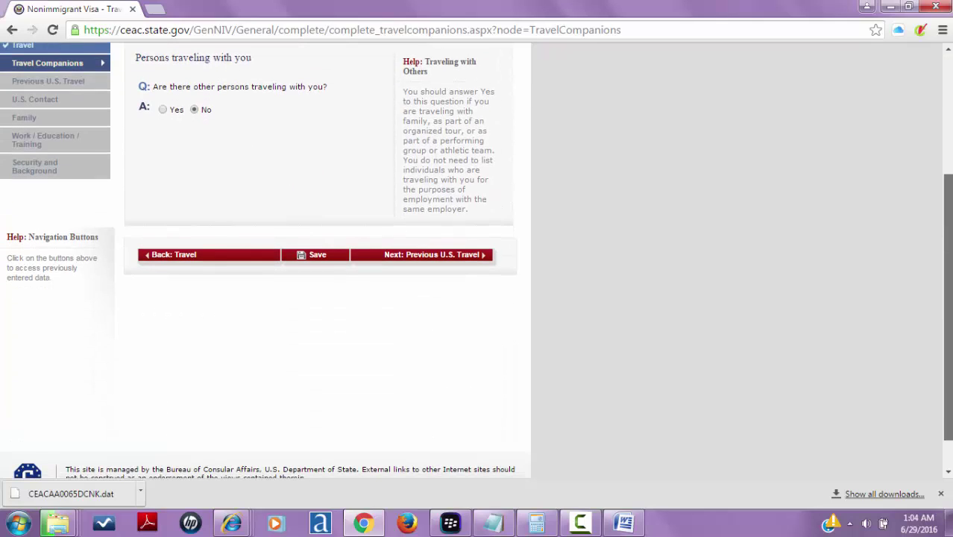
{"action": "left_click", "coordinate": [460, 257]}
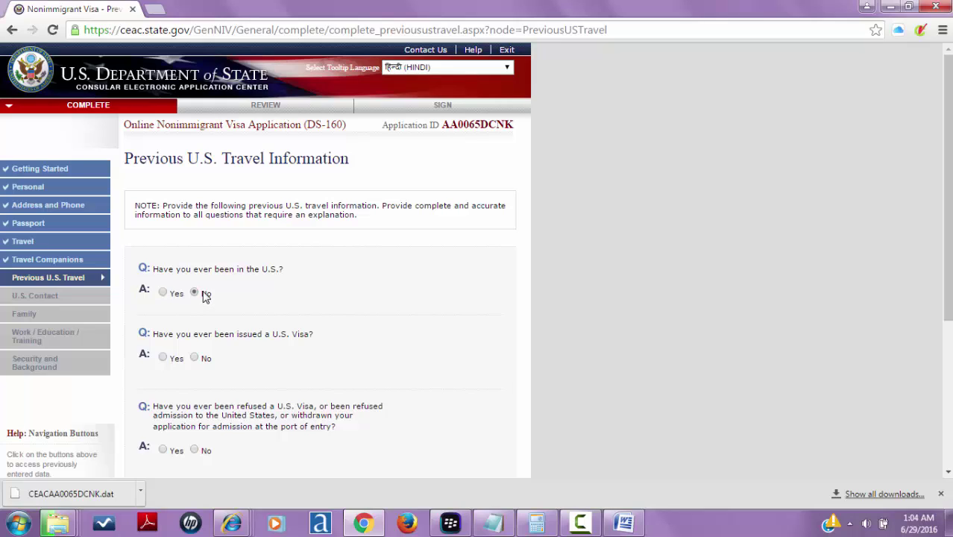
- Answer No to prior U.S. visits, visas issued and visa refusals, then continue to U.S. Contact
{"action": "left_click", "coordinate": [205, 295]}
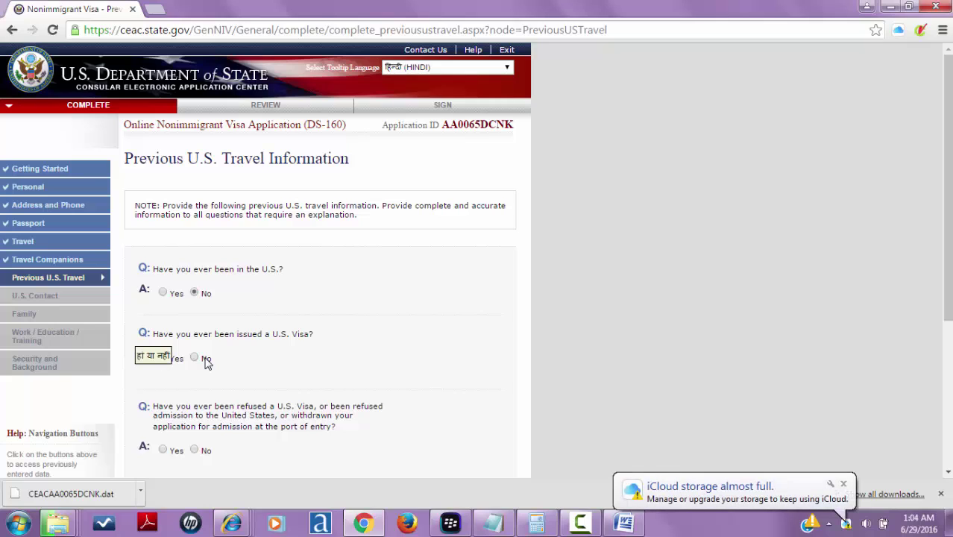
{"action": "left_click", "coordinate": [206, 360]}
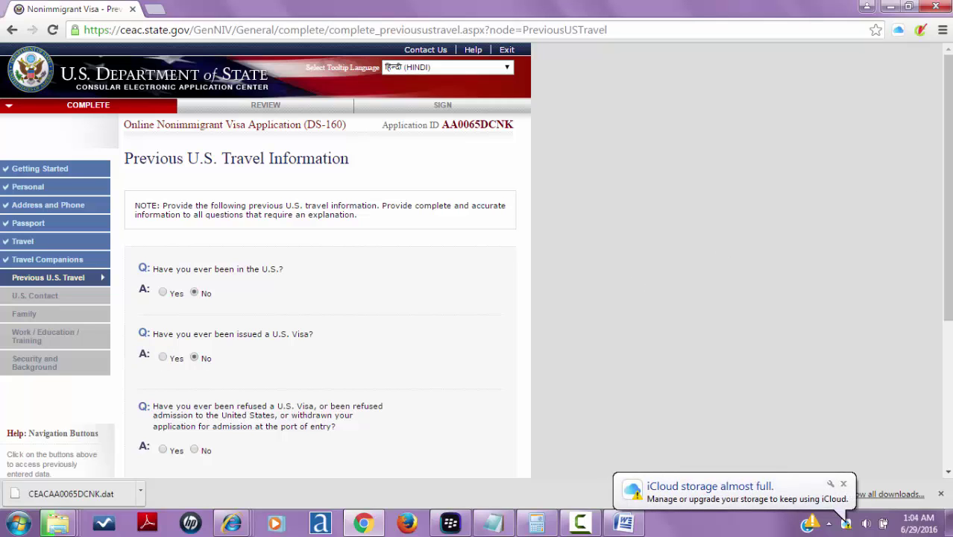
{"action": "left_click_drag", "start_coordinate": [949, 200], "coordinate": [948, 299]}
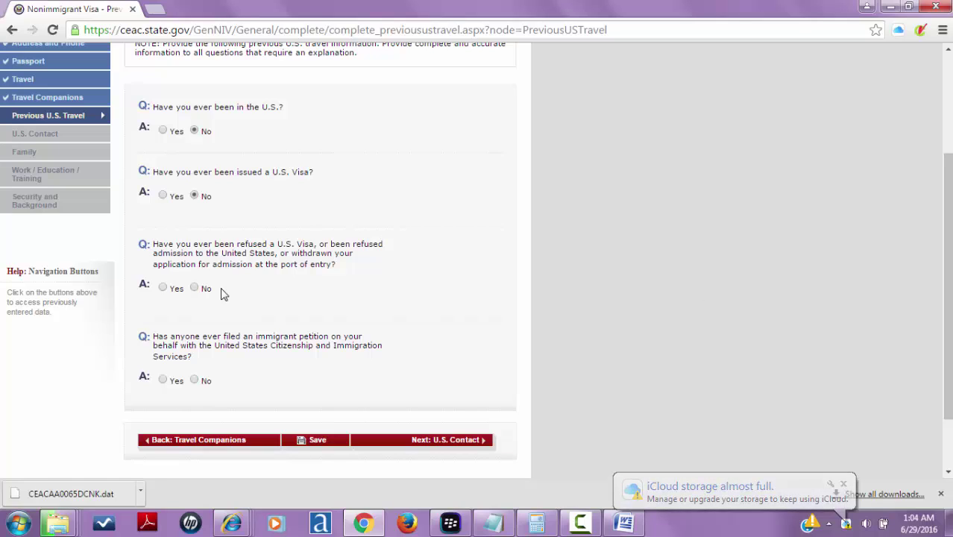
{"action": "left_click", "coordinate": [198, 290]}
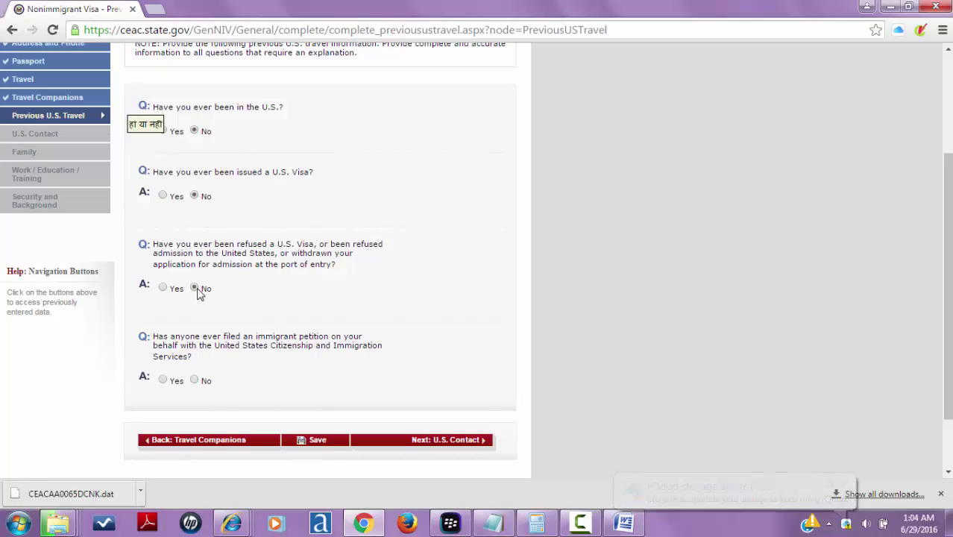
{"action": "scroll", "coordinate": [198, 291], "scroll_direction": "up", "scroll_amount": 3}
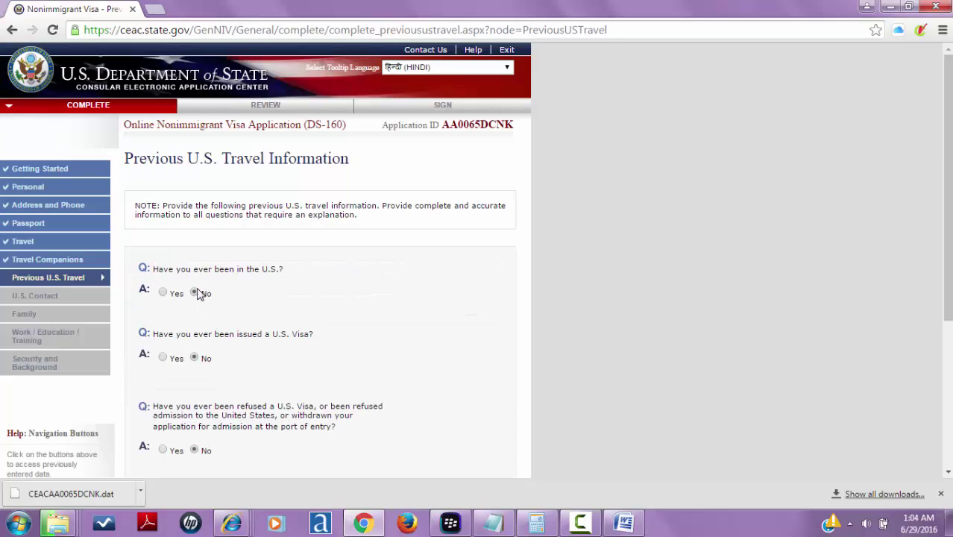
{"action": "left_click_drag", "start_coordinate": [947, 170], "coordinate": [948, 274]}
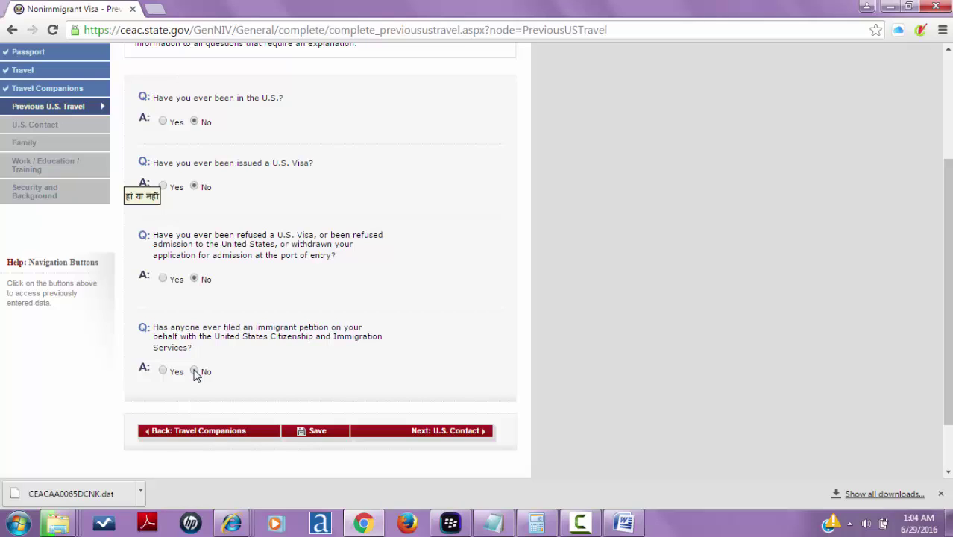
{"action": "left_click", "coordinate": [416, 440]}
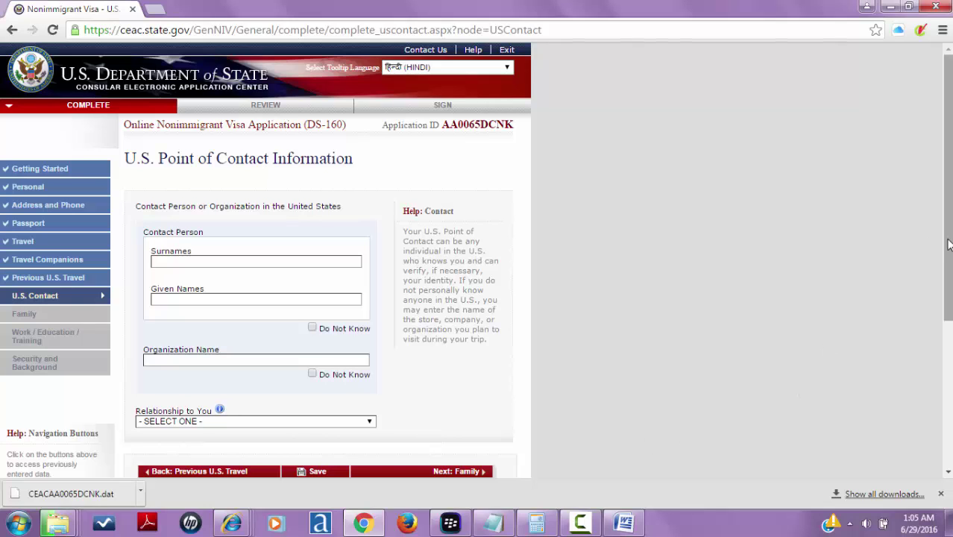
- Enter the contact's surname and given names, organization WORLD WIDE YATRA, and relationship FRIEND
{"action": "left_click_drag", "start_coordinate": [948, 244], "coordinate": [924, 308]}
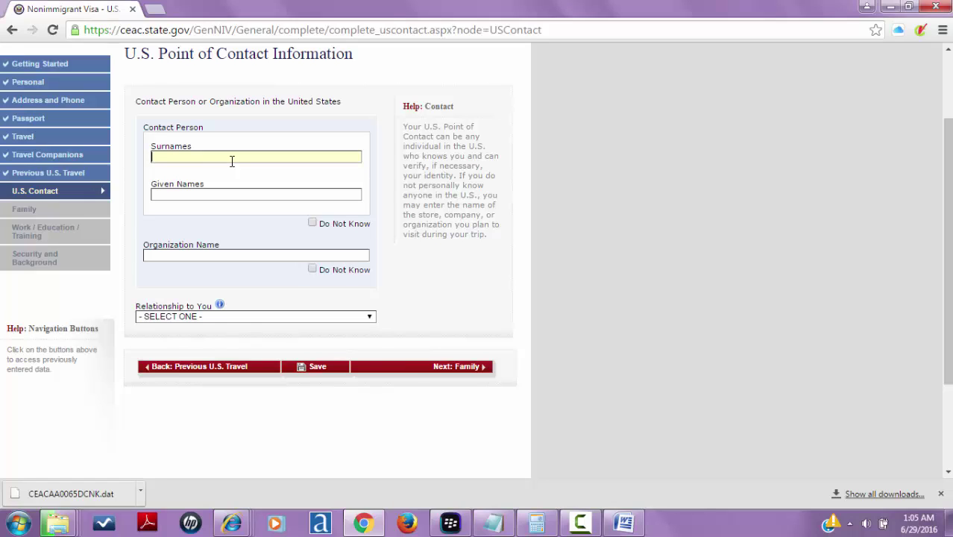
{"action": "left_click", "coordinate": [218, 191]}
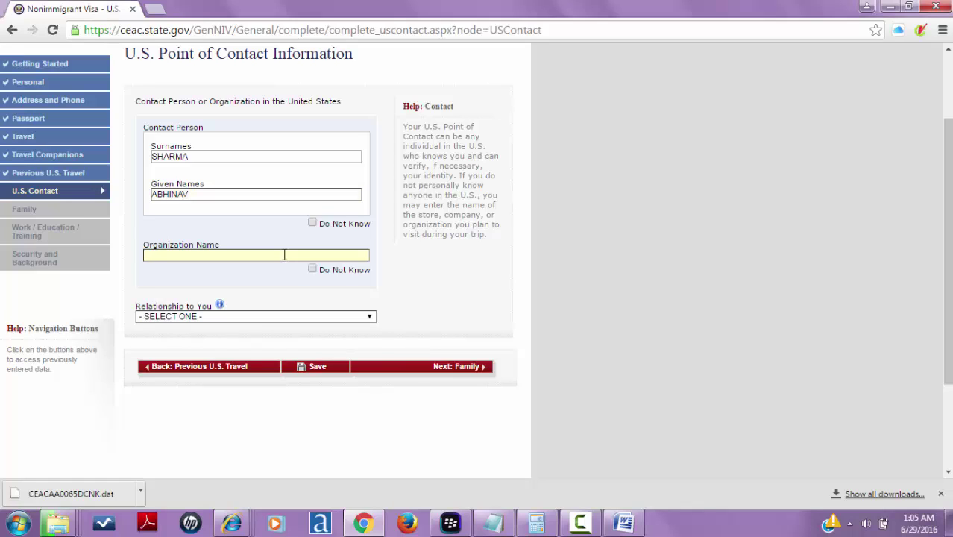
{"action": "type", "text": "WRLDWIDEYATRA"}
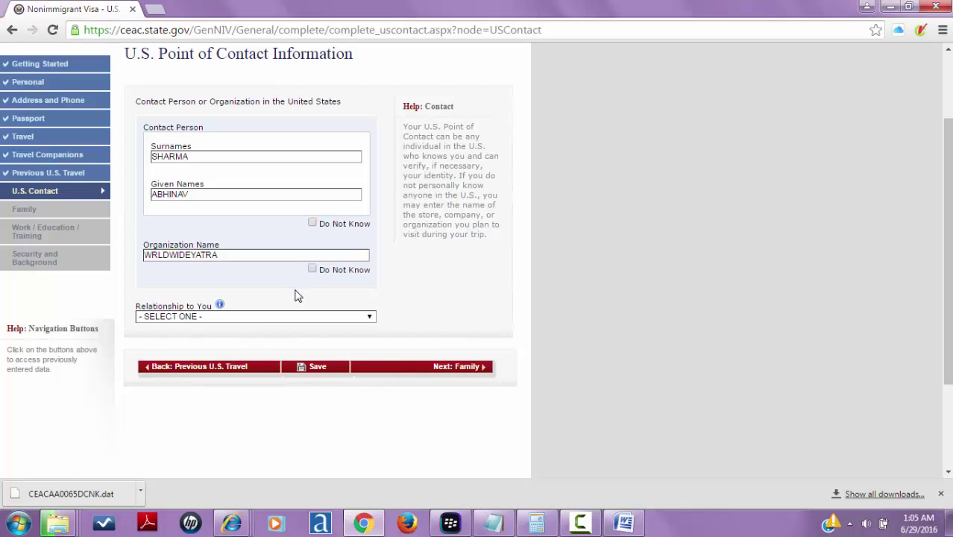
{"action": "left_click", "coordinate": [152, 255]}
{"action": "type", "text": "O"}
{"action": "key", "text": "Right"}
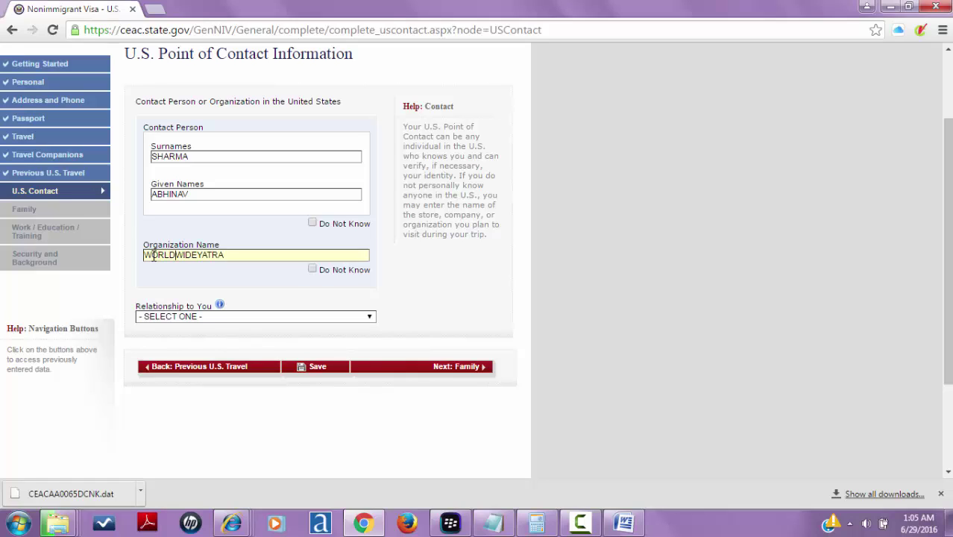
{"action": "key", "text": "Right"}
{"action": "key", "text": "Right"}
{"action": "key", "text": "Right"}
{"action": "key", "text": "Right"}
{"action": "left_click", "coordinate": [189, 319]}
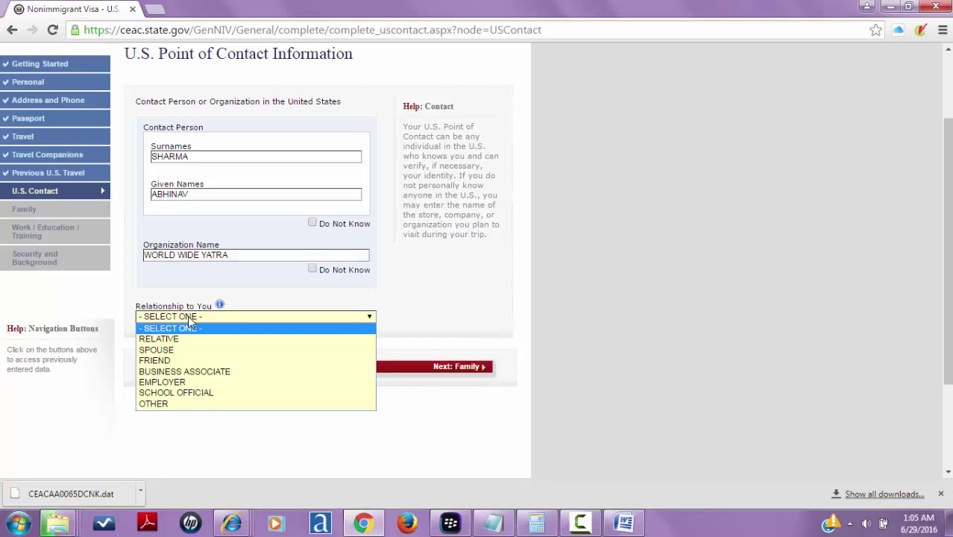
{"action": "left_click", "coordinate": [186, 364]}
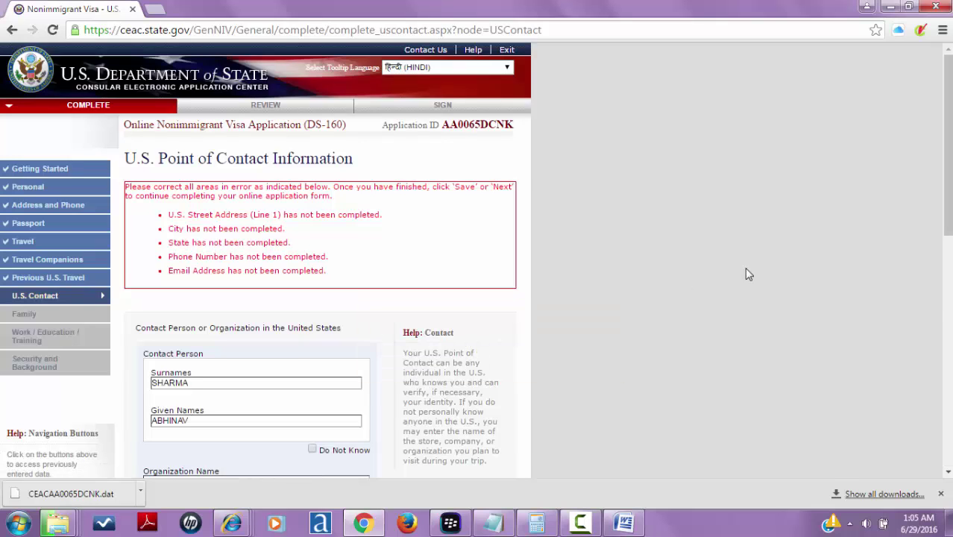
- Enter the contact's street address and fill city, state and ZIP from the NEW YORK autofill
{"action": "left_click_drag", "start_coordinate": [947, 183], "coordinate": [947, 310]}
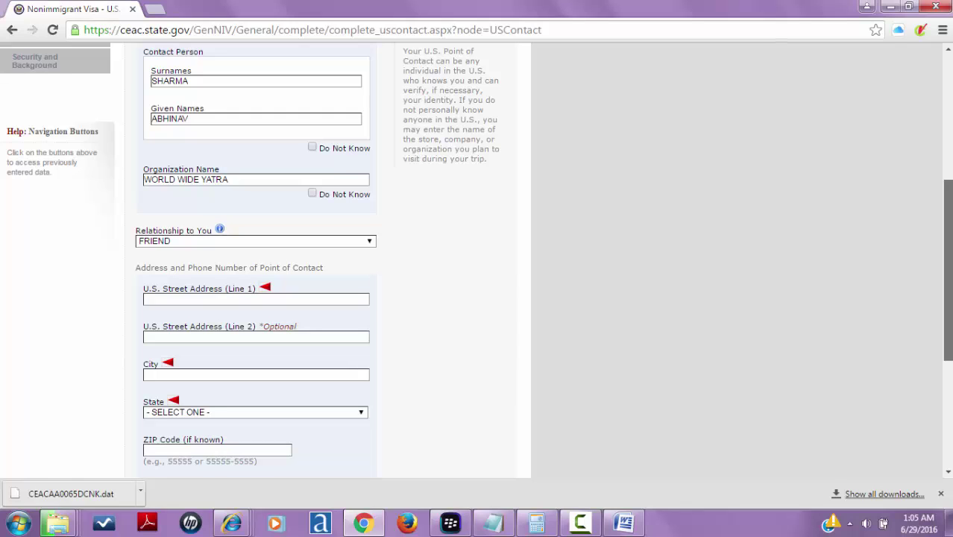
{"action": "left_click_drag", "start_coordinate": [947, 310], "coordinate": [947, 345]}
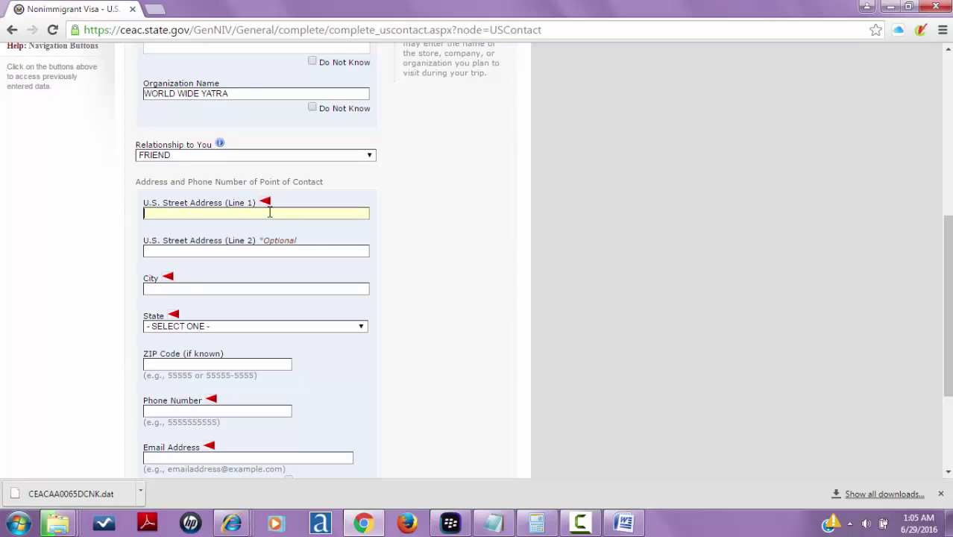
{"action": "type", "text": "10"}
{"action": "key", "text": "BackSpace"}
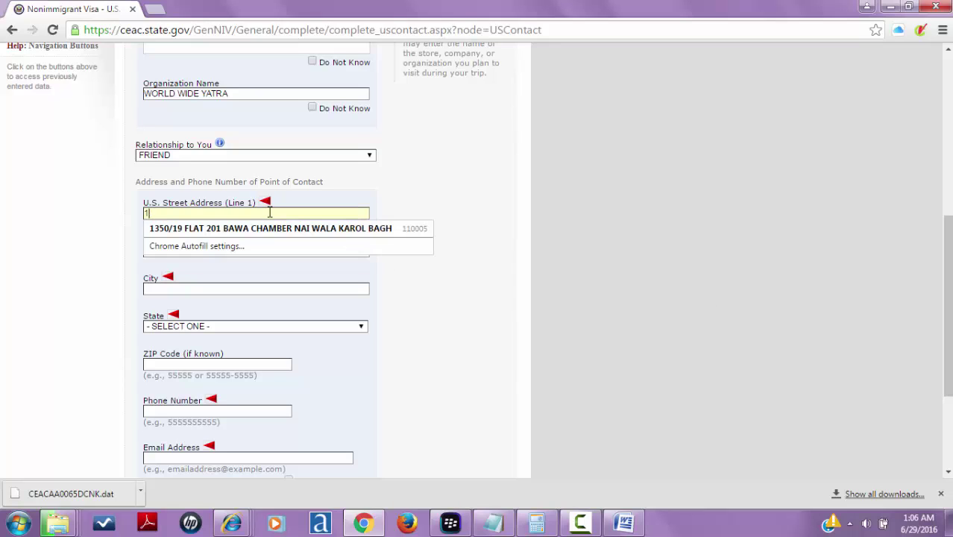
{"action": "key", "text": "BackSpace"}
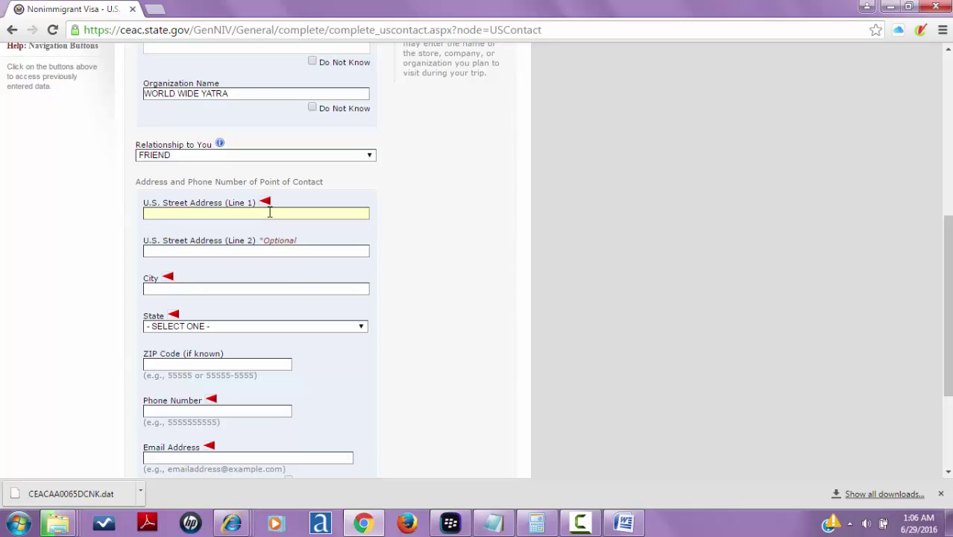
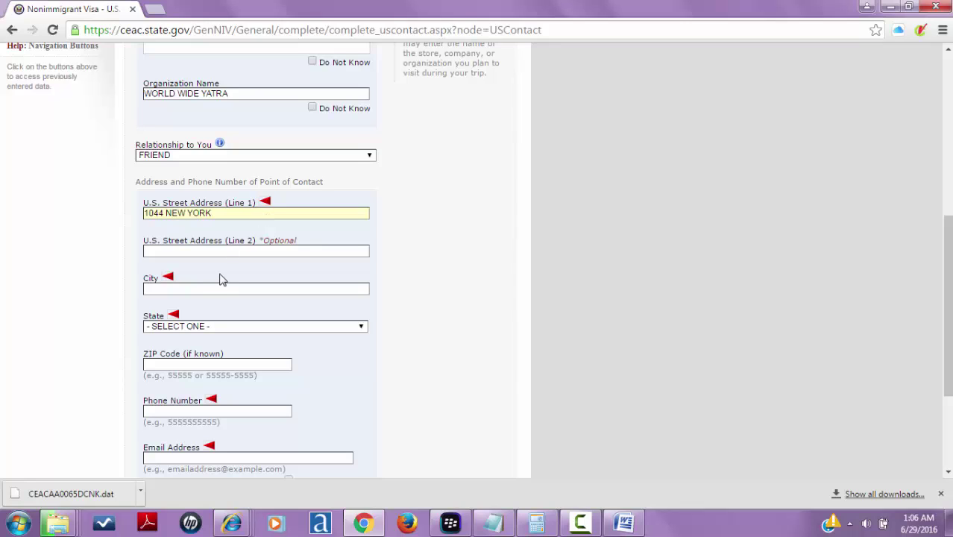
{"action": "left_click", "coordinate": [213, 289]}
{"action": "type", "text": "NEW"}
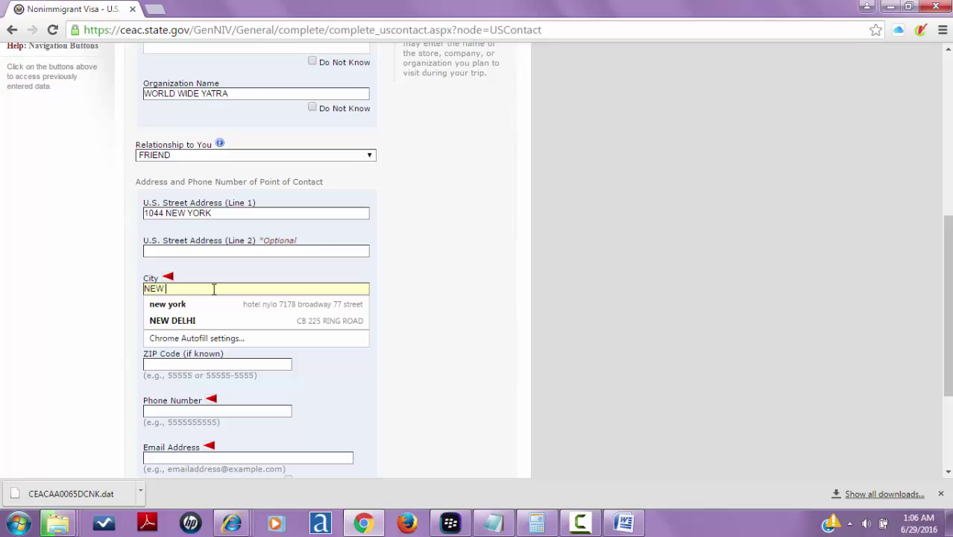
{"action": "left_click", "coordinate": [214, 307]}
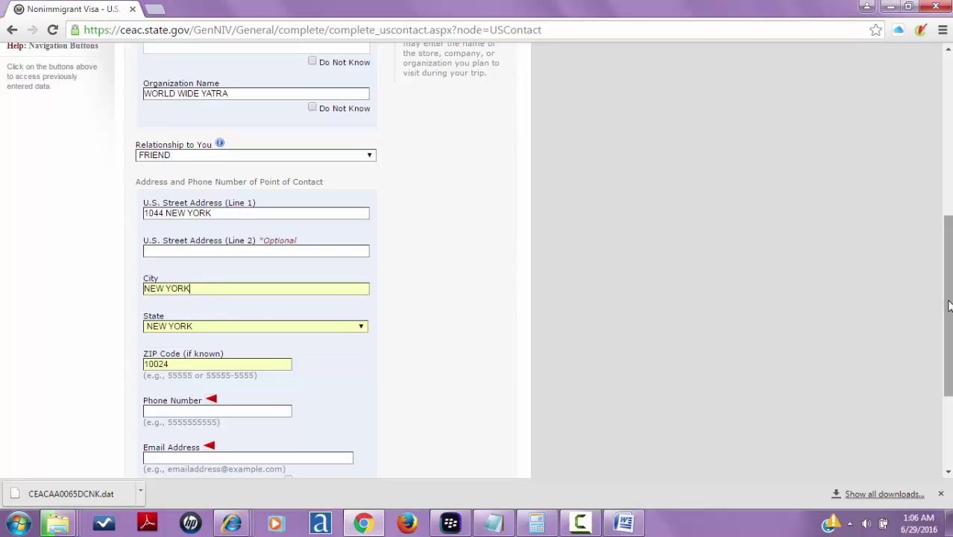
{"action": "scroll", "coordinate": [946, 306], "scroll_direction": "down", "scroll_amount": 3}
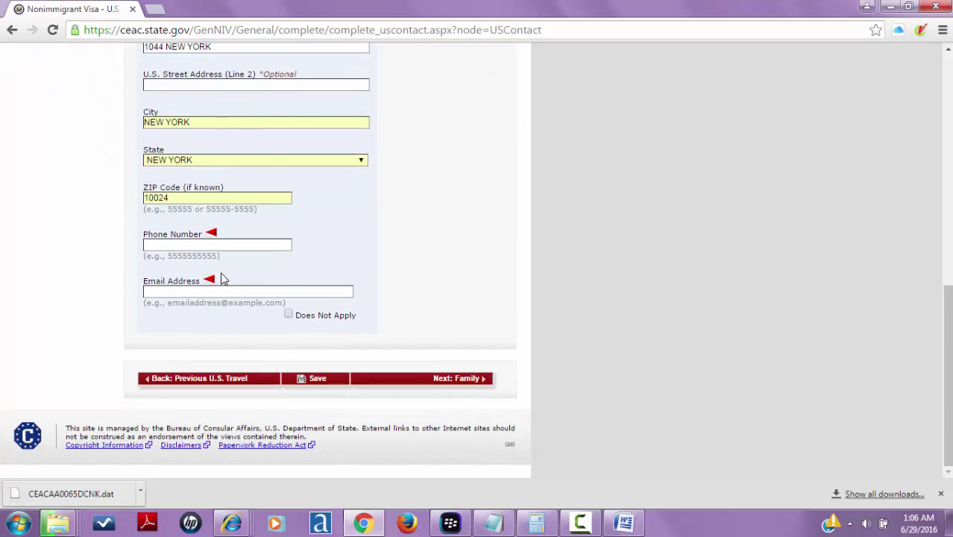
- Fill the U.S. contact's phone number from a saved autofill suggestion
{"action": "left_click", "coordinate": [205, 243]}
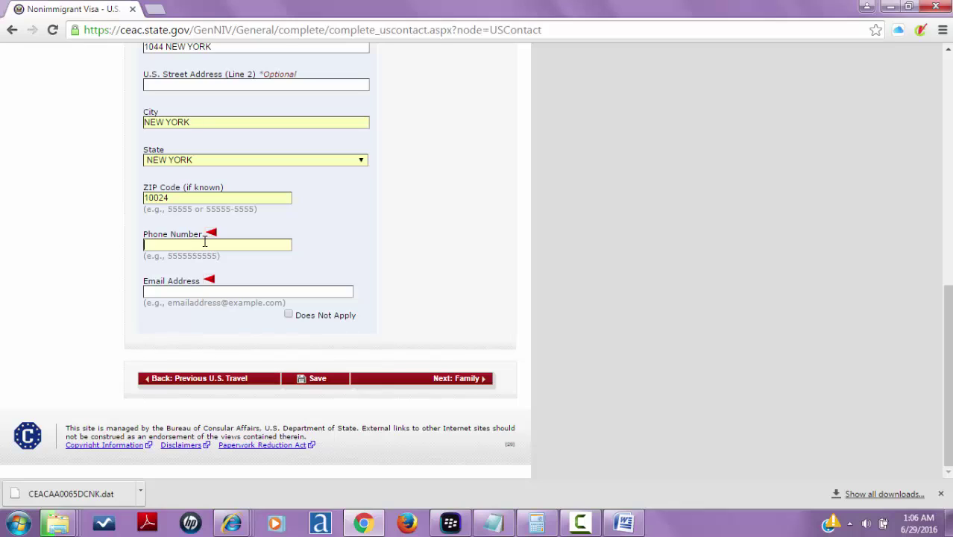
{"action": "type", "text": "99"}
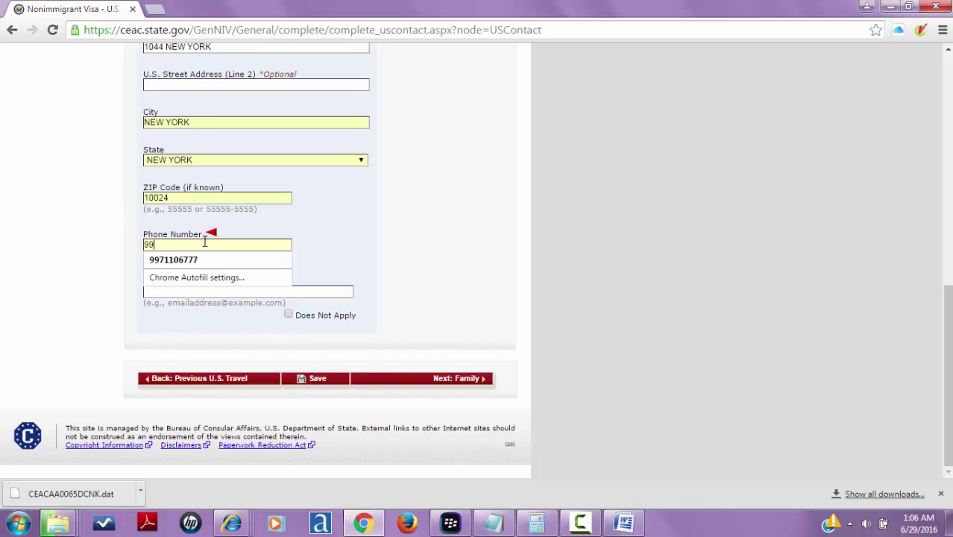
{"action": "key", "text": "BackSpace"}
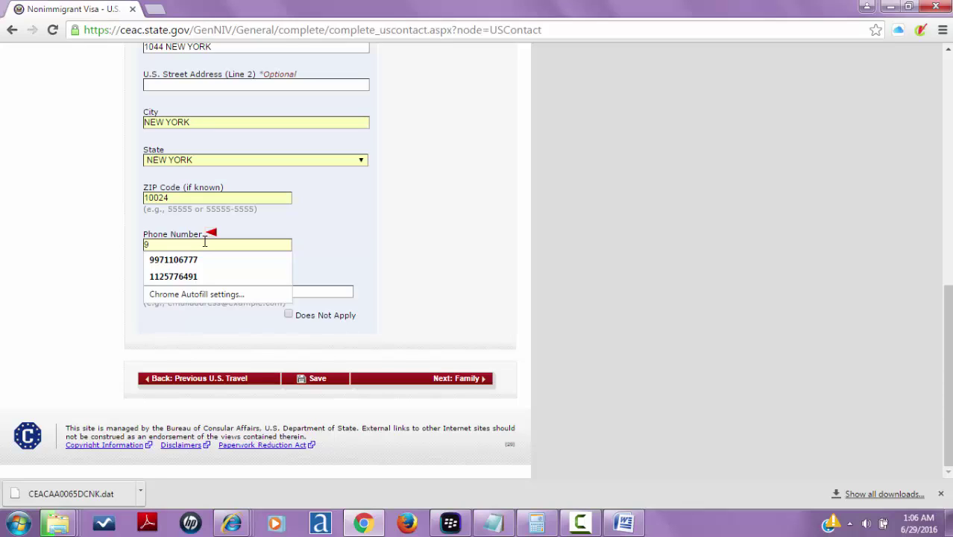
{"action": "key", "text": "Down"}
{"action": "key", "text": "Down"}
{"action": "key", "text": "Return"}
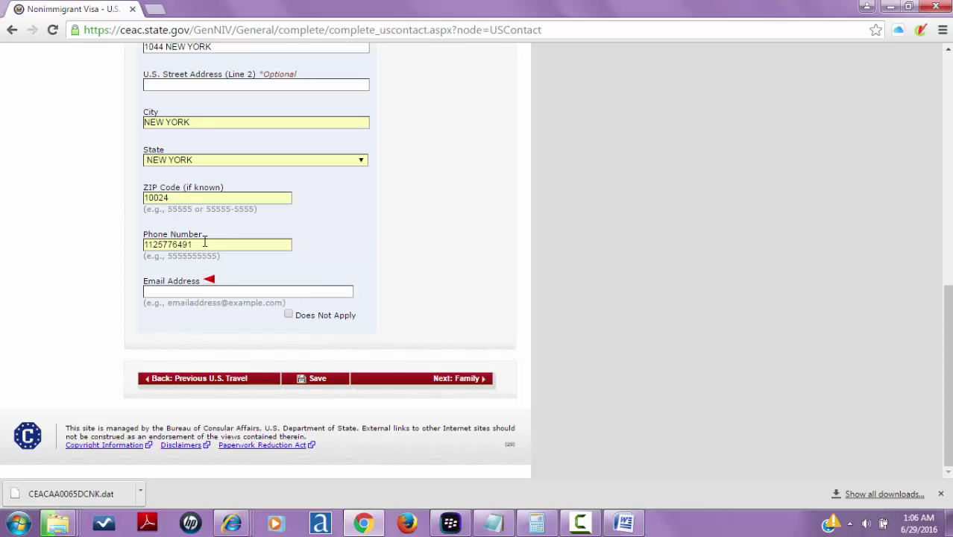
- Enter the contact's e-mail address and submit the section to continue to Family
{"action": "left_click", "coordinate": [205, 291]}
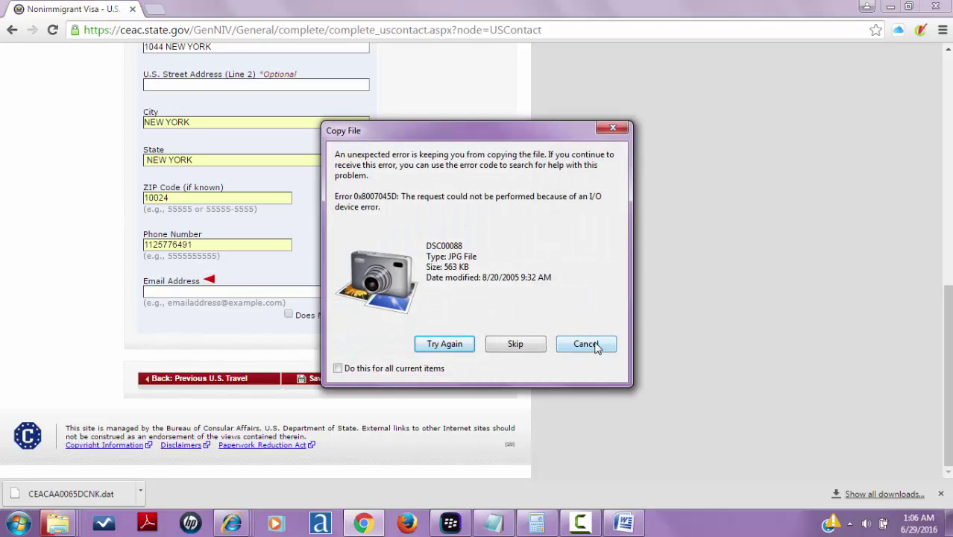
{"action": "left_click", "coordinate": [586, 343]}
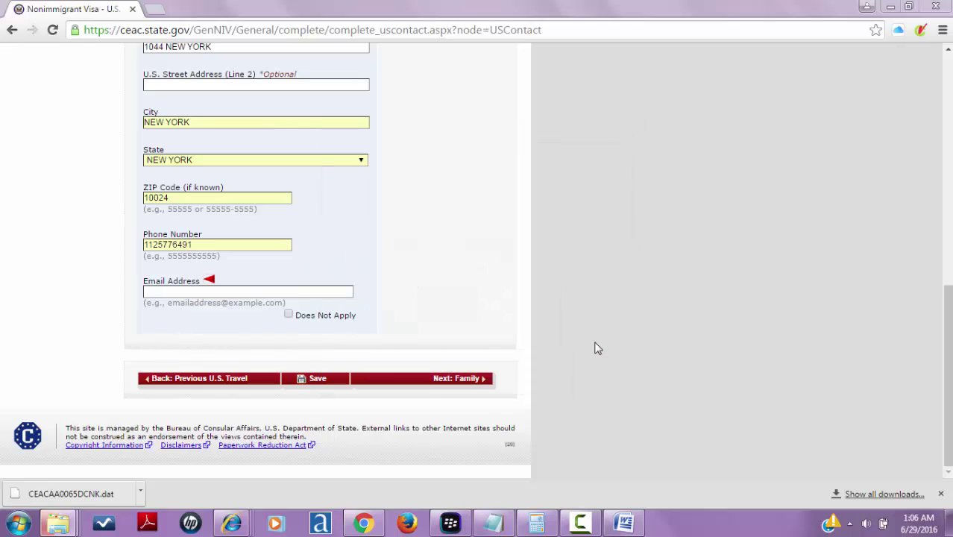
{"action": "left_click", "coordinate": [300, 291]}
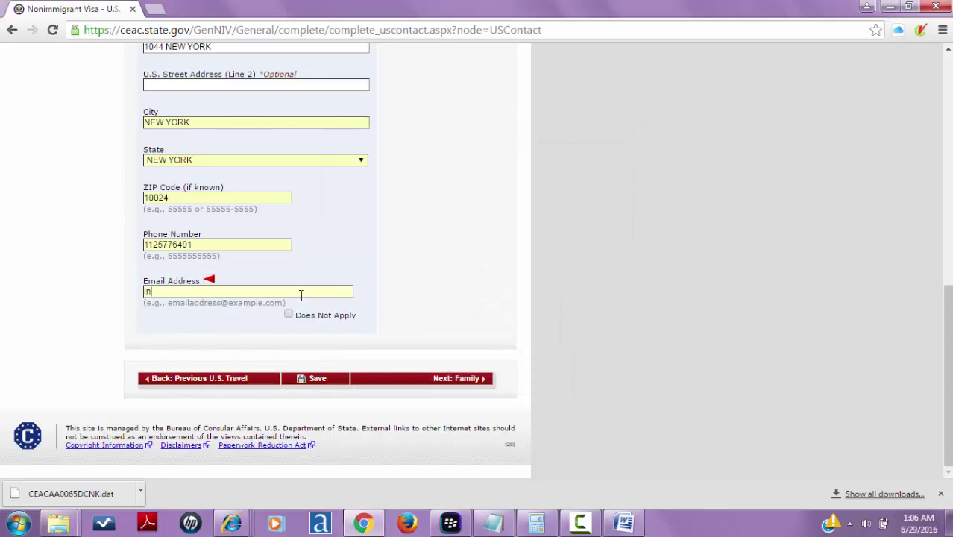
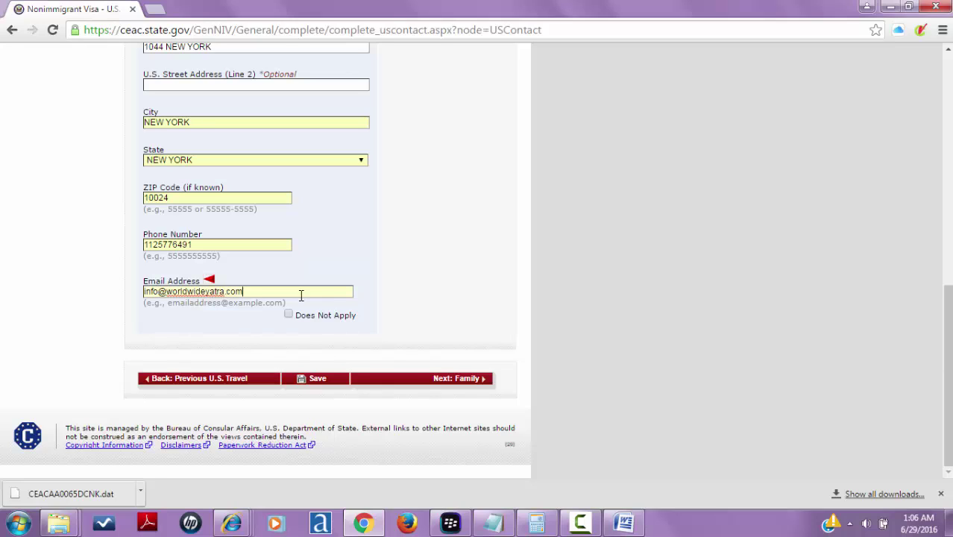
{"action": "left_click", "coordinate": [417, 380]}
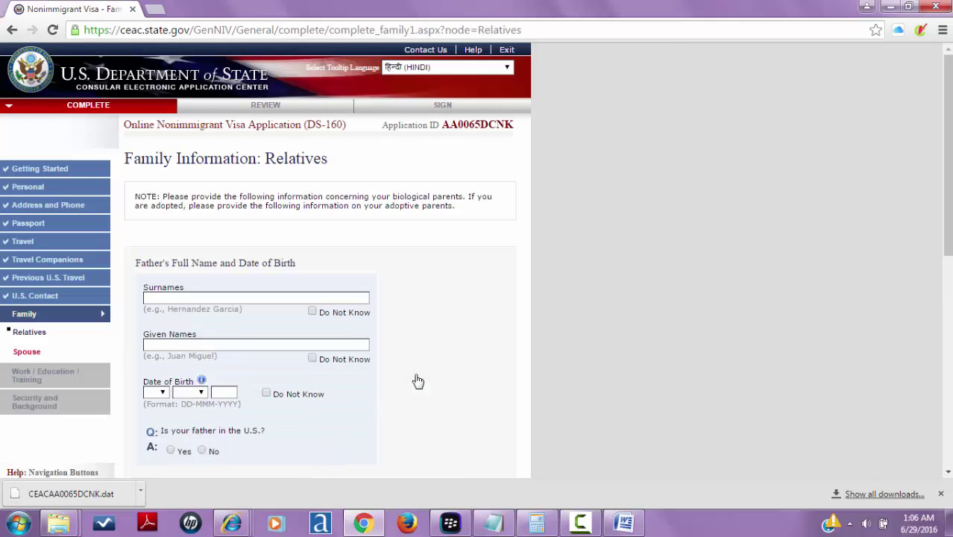
- Enter the father's surname and given names on the Relatives page
{"action": "left_click_drag", "start_coordinate": [948, 97], "coordinate": [948, 306]}
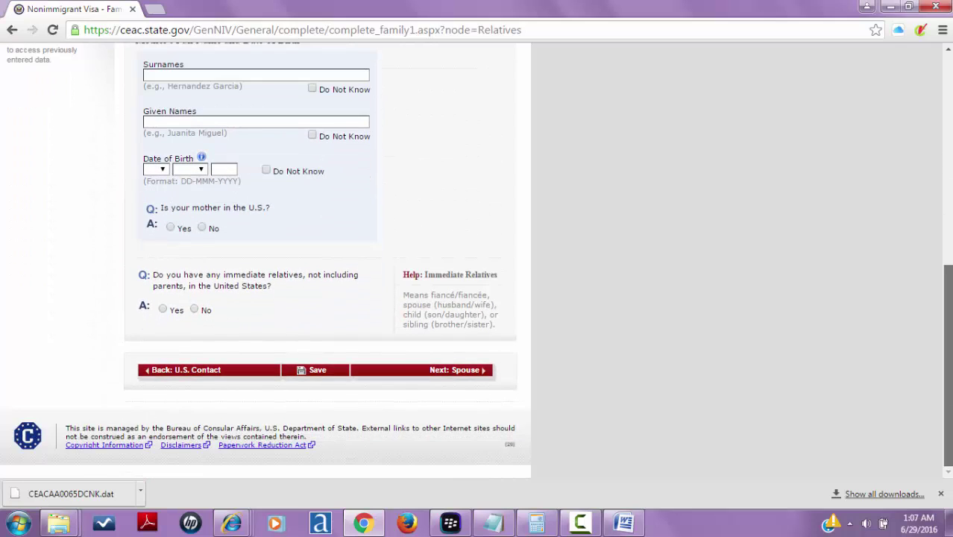
{"action": "scroll", "coordinate": [884, 201], "scroll_direction": "up", "scroll_amount": 4}
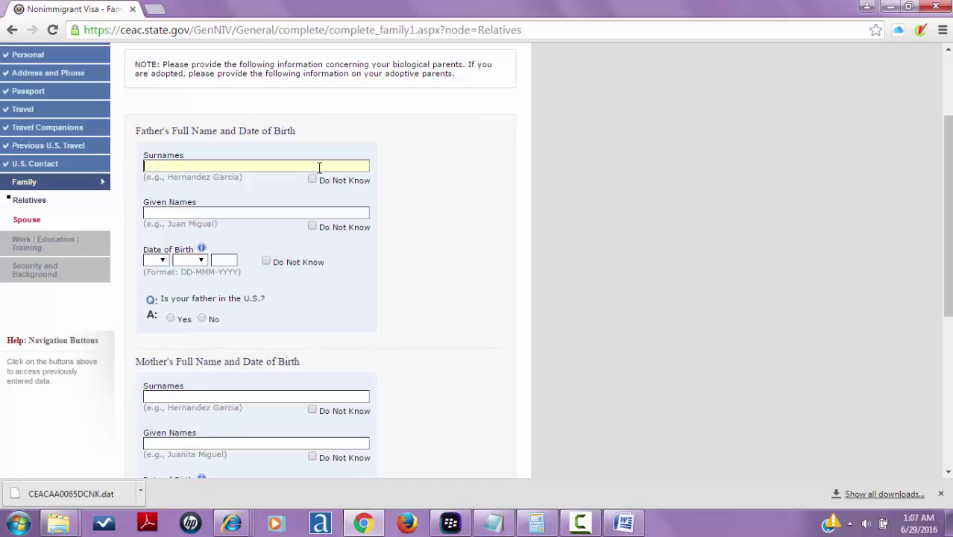
{"action": "left_click", "coordinate": [265, 213]}
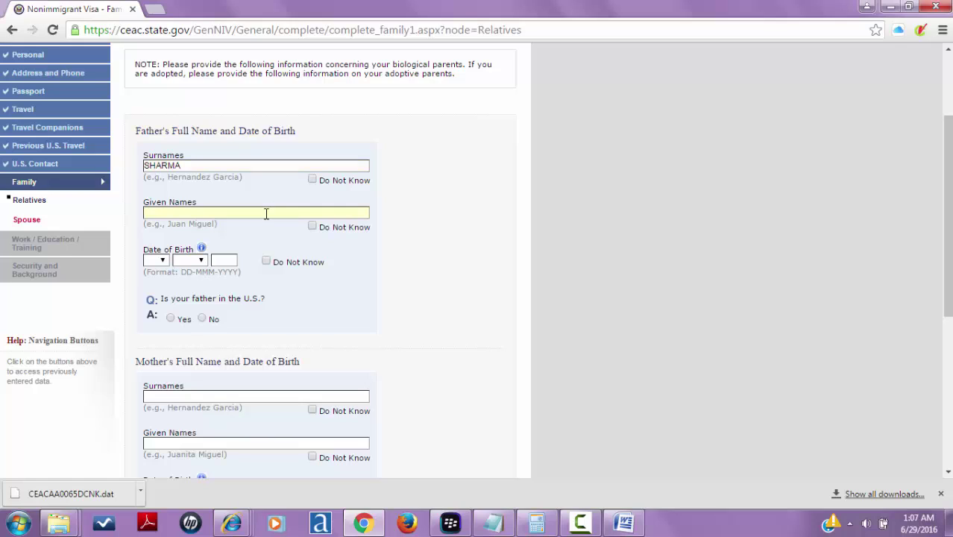
- Set the father's birth date to 04 APR 1956, then mark it Do Not Know
{"action": "left_click", "coordinate": [163, 260]}
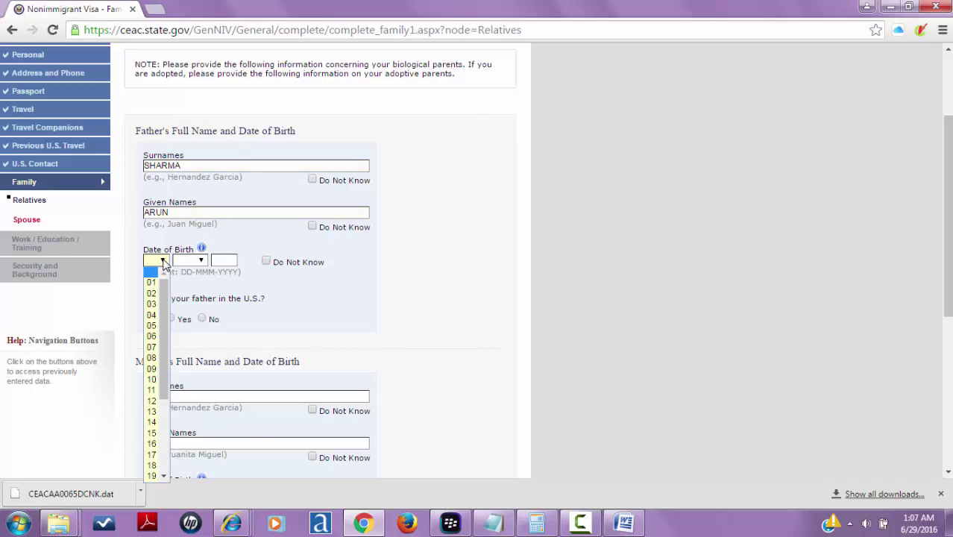
{"action": "left_click", "coordinate": [155, 315]}
{"action": "left_click", "coordinate": [201, 261]}
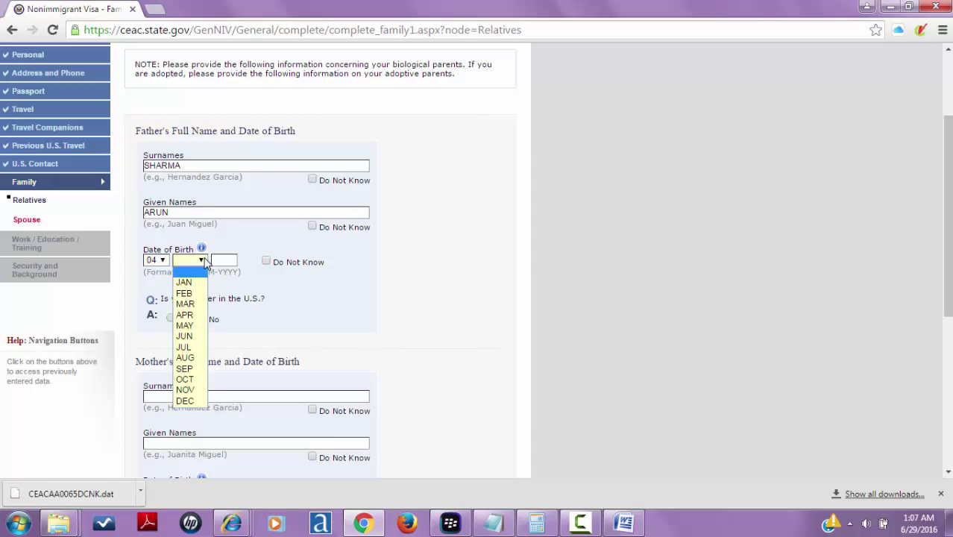
{"action": "left_click", "coordinate": [187, 315]}
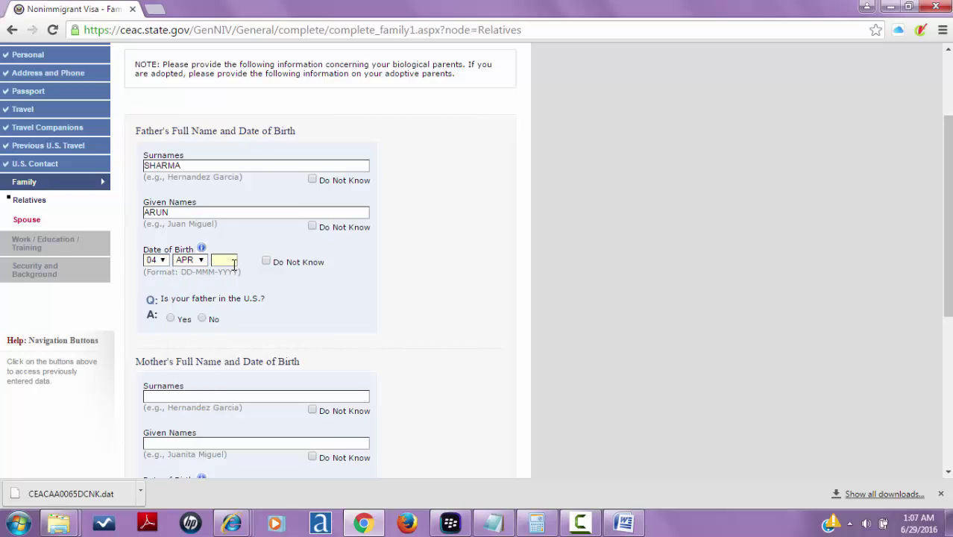
{"action": "type", "text": "1956"}
{"action": "left_click", "coordinate": [266, 261]}
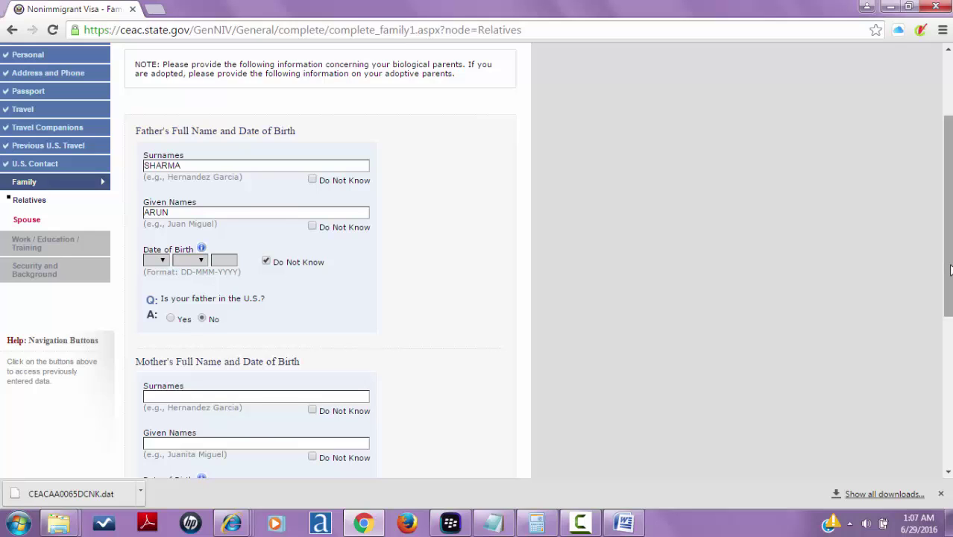
{"action": "left_click_drag", "start_coordinate": [949, 267], "coordinate": [949, 338]}
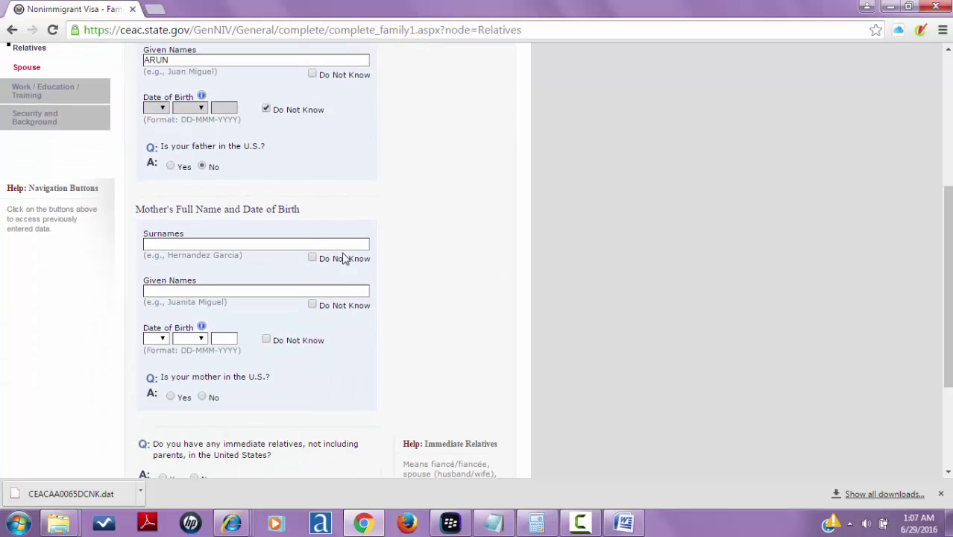
- Enter the mother's surname, pick 17 MAR for her birth date, then mark it Do Not Know
{"action": "left_click", "coordinate": [310, 245]}
{"action": "left_click", "coordinate": [156, 338]}
{"action": "left_click", "coordinate": [154, 302]}
{"action": "type", "text": "17"}
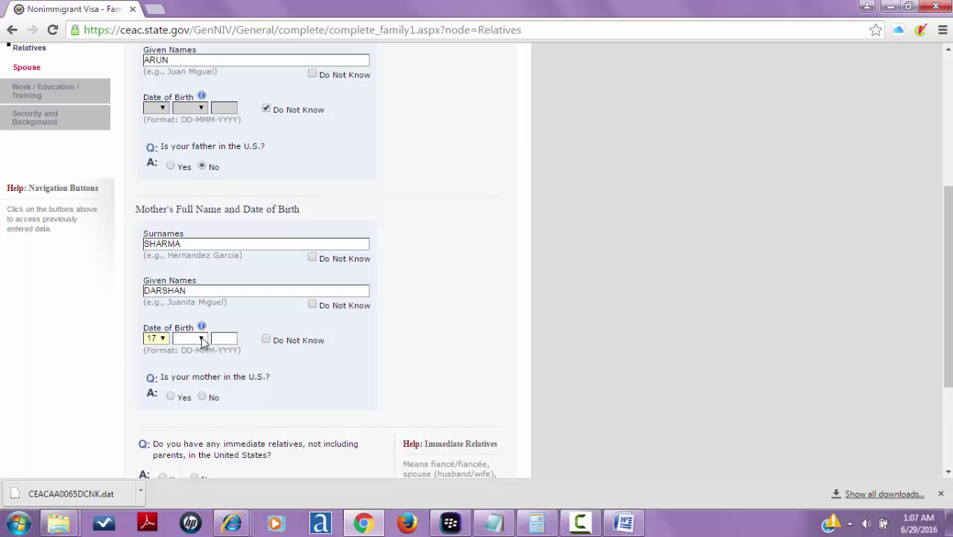
{"action": "left_click", "coordinate": [200, 339]}
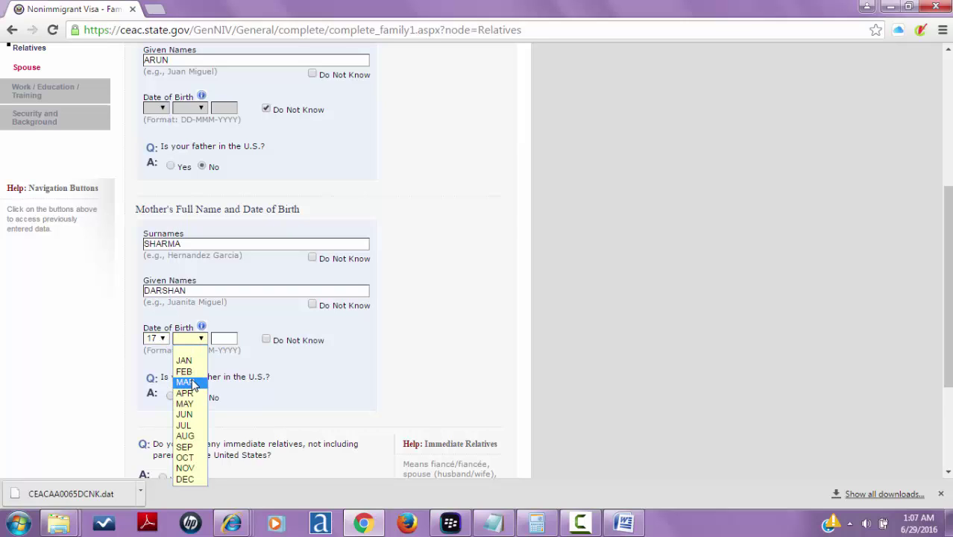
{"action": "left_click", "coordinate": [186, 382]}
{"action": "left_click", "coordinate": [269, 341]}
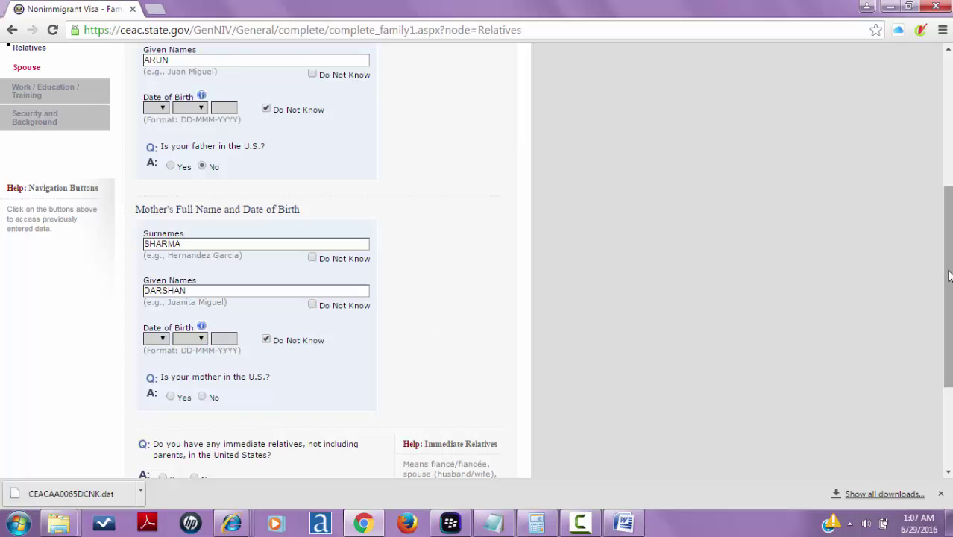
{"action": "left_click_drag", "start_coordinate": [949, 276], "coordinate": [949, 334]}
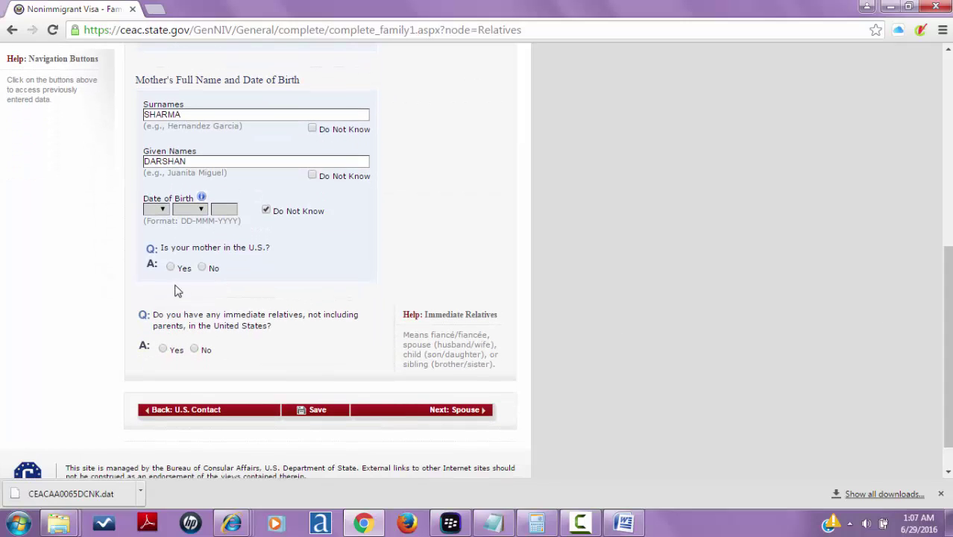
- Answer No for mother in U.S., immediate relatives and other relatives, then continue
{"action": "left_click", "coordinate": [202, 269]}
{"action": "left_click", "coordinate": [195, 350]}
{"action": "scroll", "coordinate": [434, 411], "scroll_direction": "up", "scroll_amount": 2}
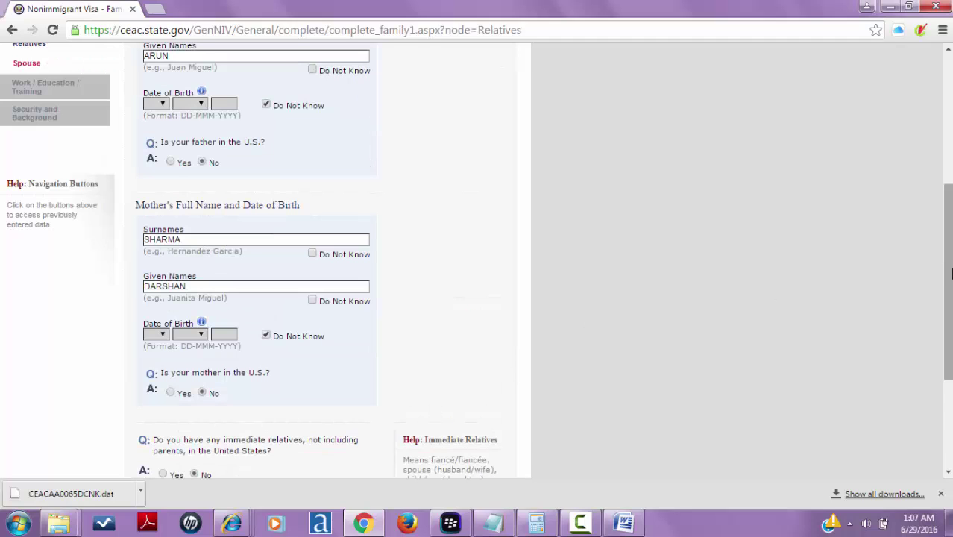
{"action": "left_click_drag", "start_coordinate": [947, 273], "coordinate": [948, 352]}
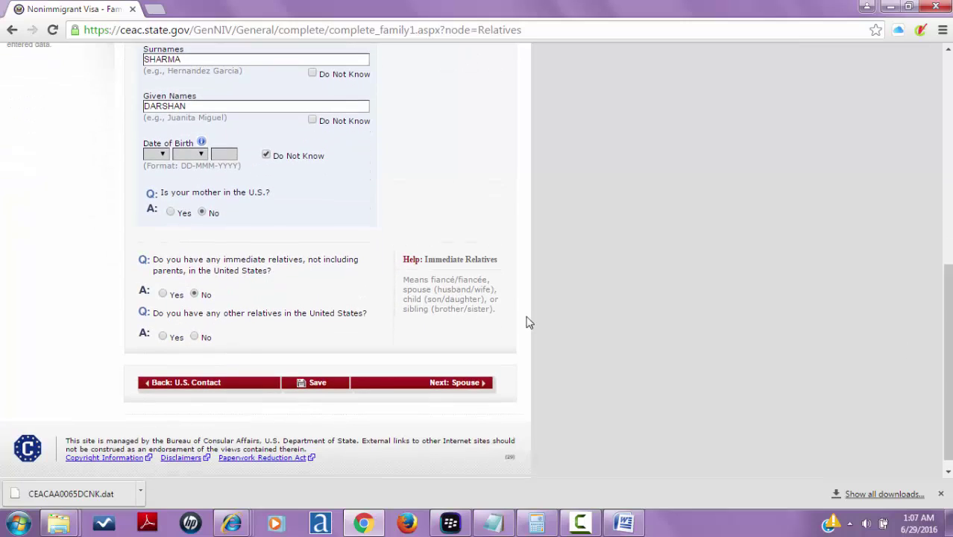
{"action": "left_click", "coordinate": [197, 337]}
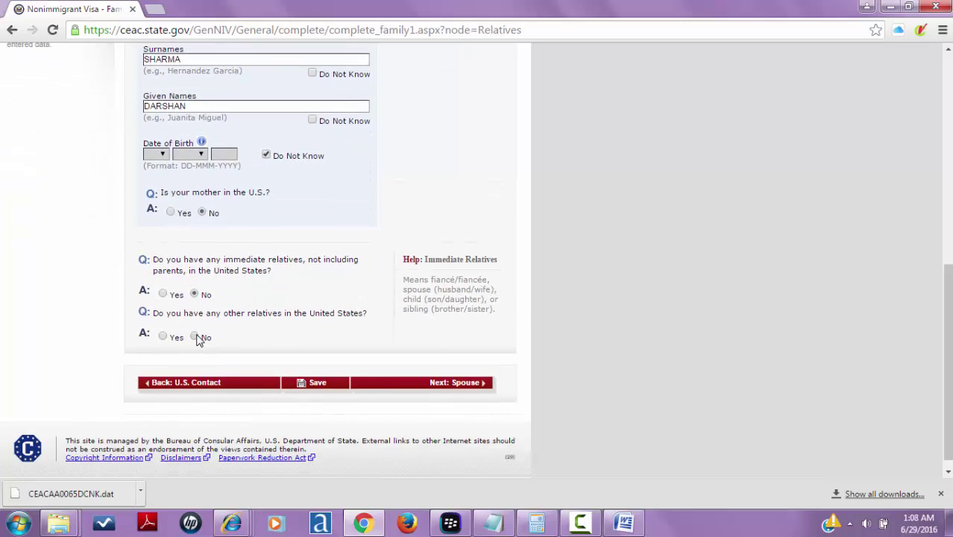
{"action": "left_click", "coordinate": [399, 384]}
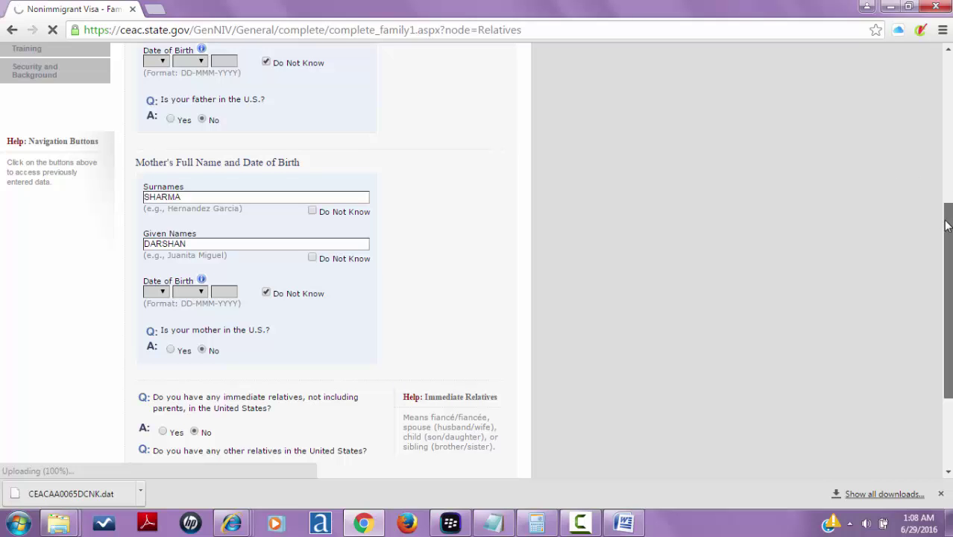
{"action": "left_click_drag", "start_coordinate": [945, 222], "coordinate": [947, 291]}
{"action": "scroll", "coordinate": [910, 209], "scroll_direction": "up", "scroll_amount": 3}
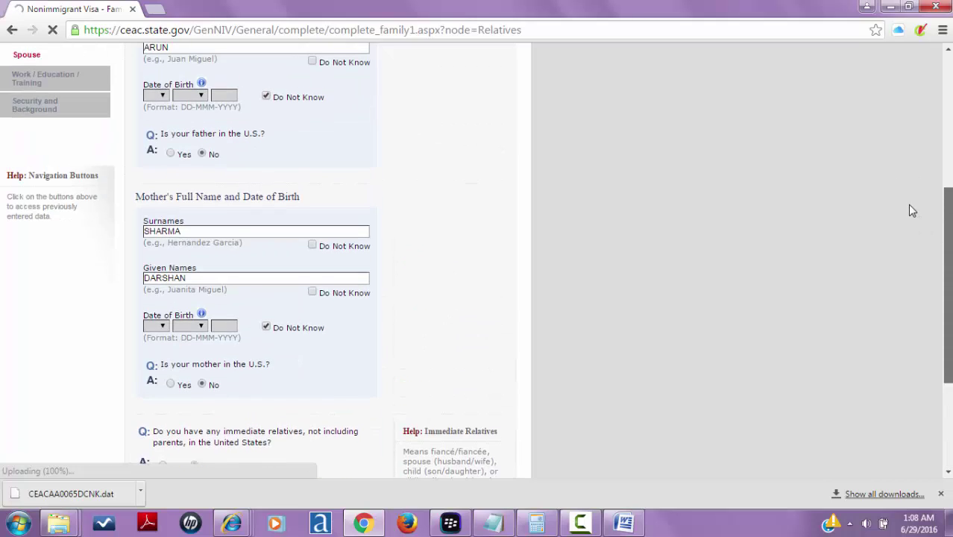
{"action": "scroll", "coordinate": [921, 228], "scroll_direction": "down", "scroll_amount": 1}
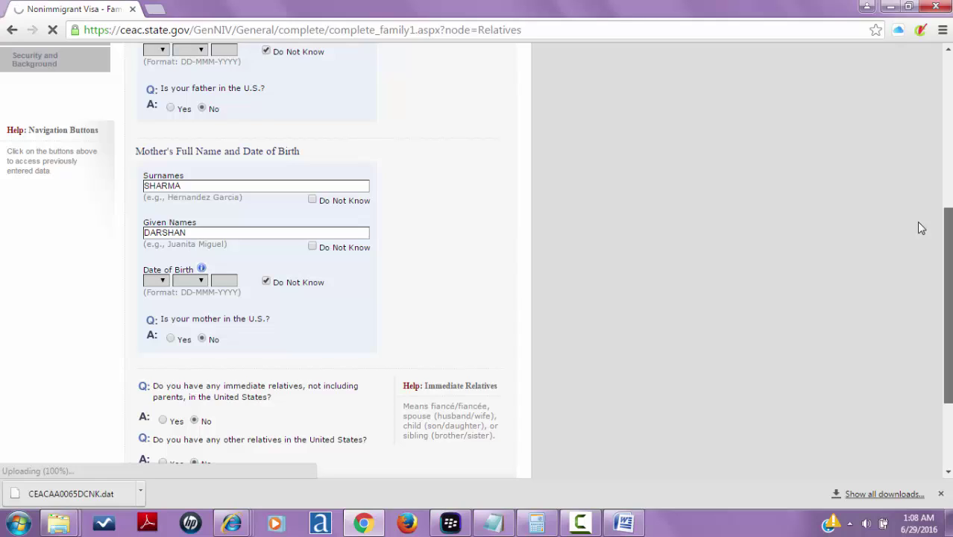
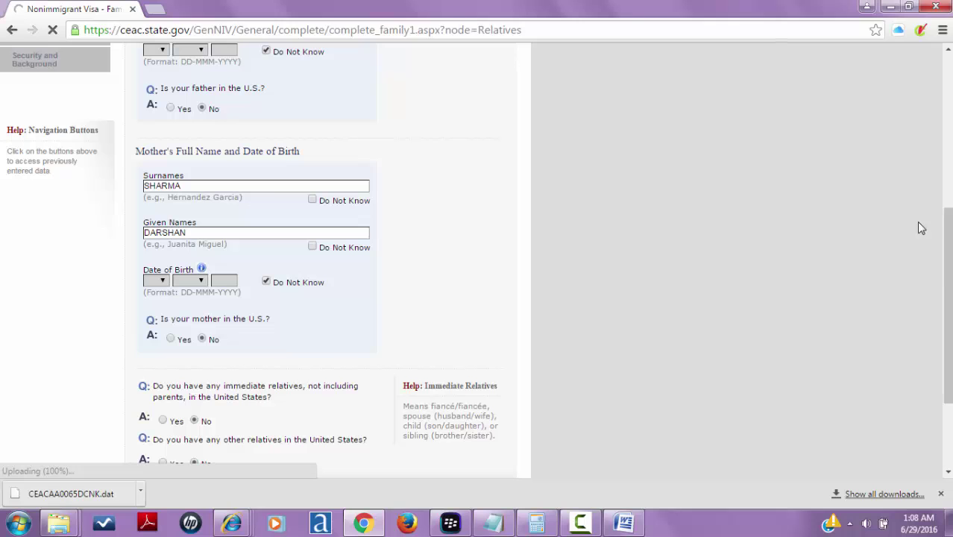
- Minimize and restore the browser, then reload the Relatives page so the father's fields are blank
{"action": "left_click", "coordinate": [888, 6]}
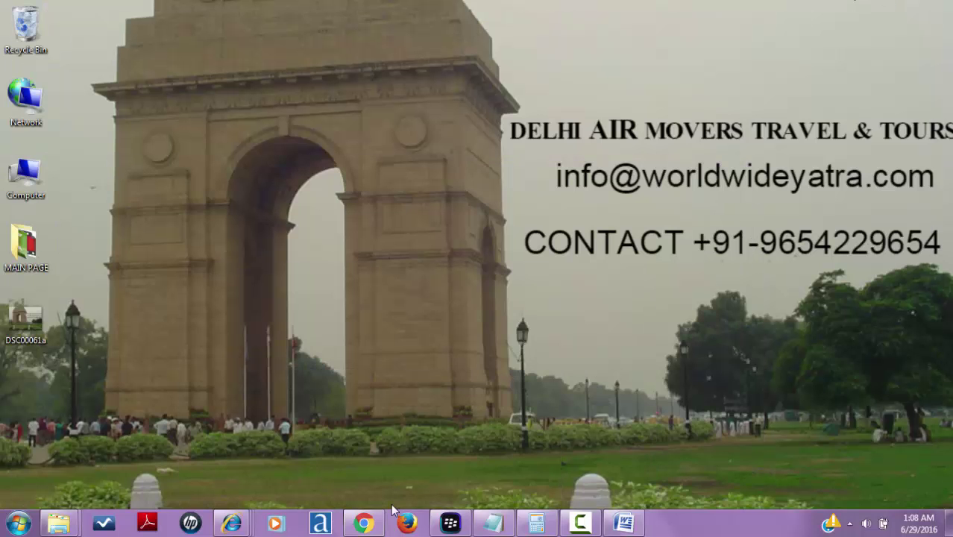
{"action": "left_click", "coordinate": [364, 522]}
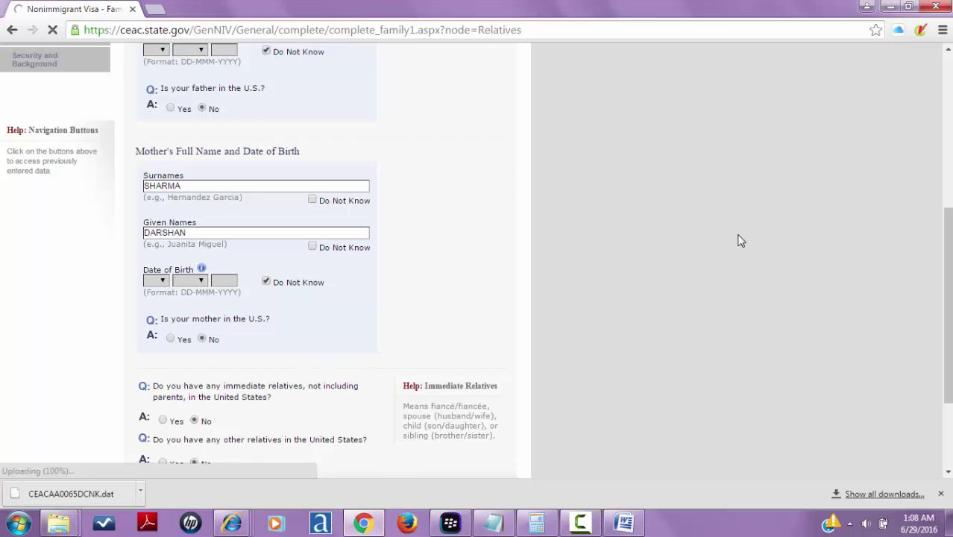
{"action": "left_click_drag", "start_coordinate": [949, 268], "coordinate": [949, 333]}
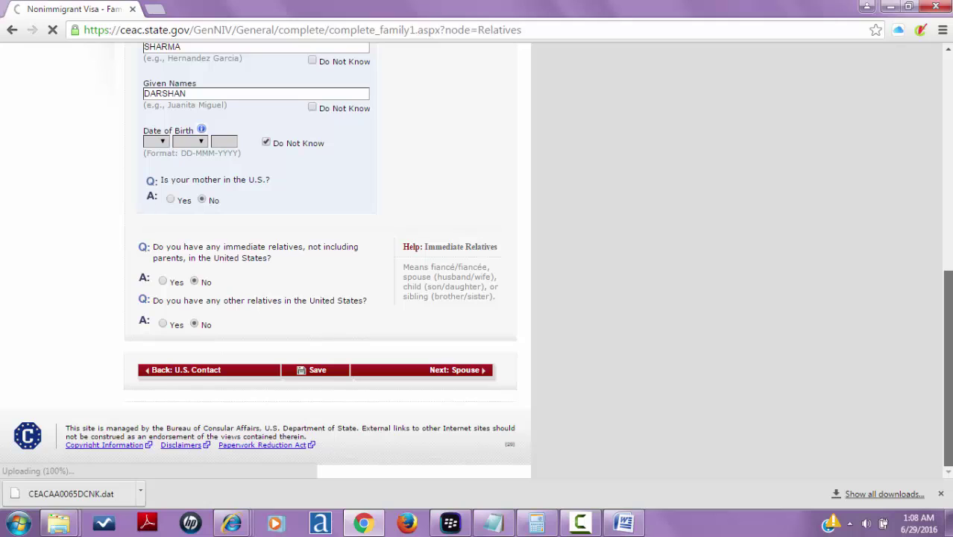
{"action": "left_click", "coordinate": [555, 27]}
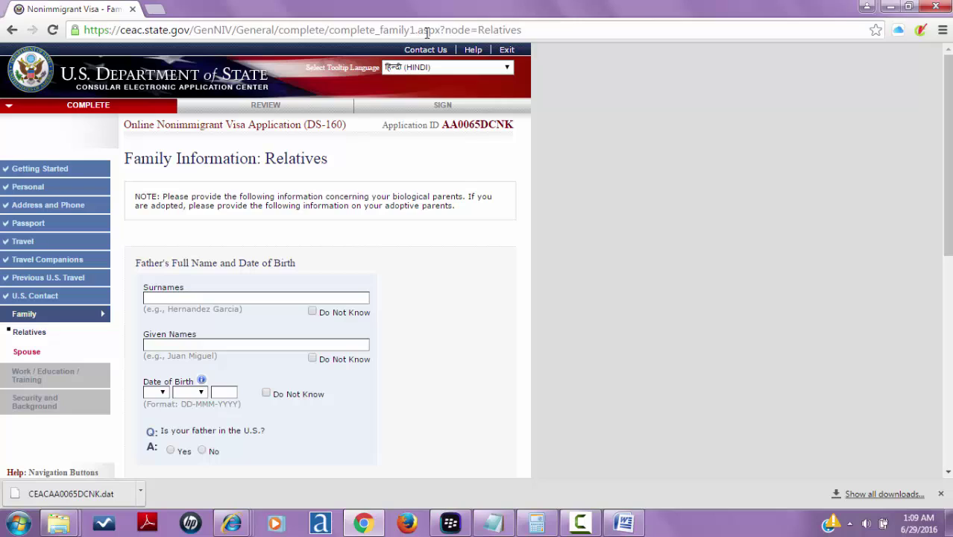
- Enter the father's surname and given names, mark his birth date Do Not Know, and answer No for U.S
{"action": "left_click", "coordinate": [294, 296]}
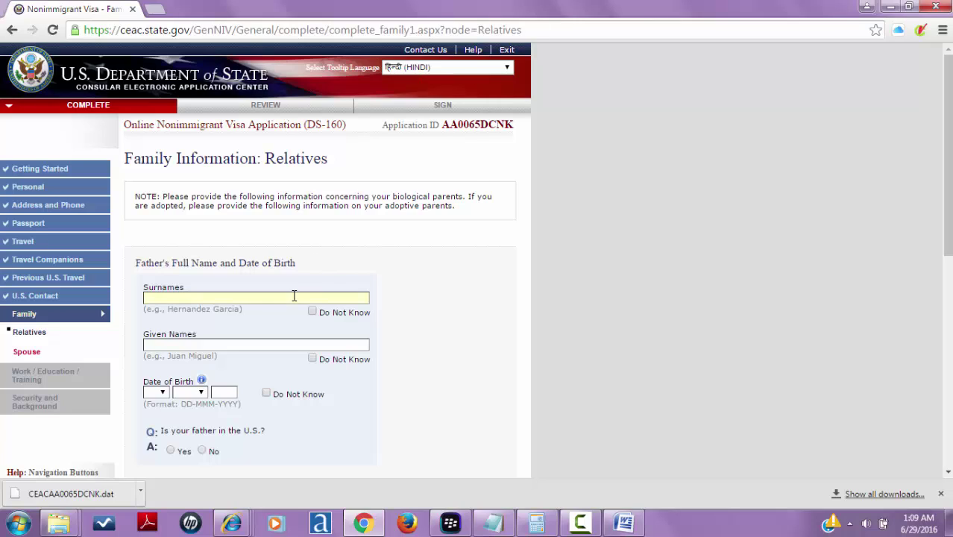
{"action": "type", "text": "SAHU"}
{"action": "key", "text": "BackSpace"}
{"action": "key", "text": "BackSpace"}
{"action": "key", "text": "BackSpace"}
{"action": "left_click", "coordinate": [262, 343]}
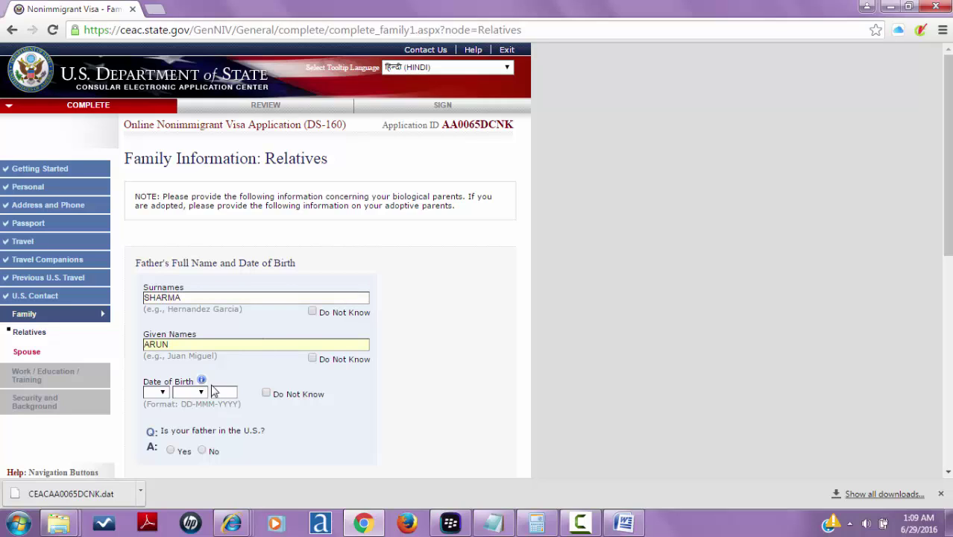
{"action": "left_click", "coordinate": [266, 394]}
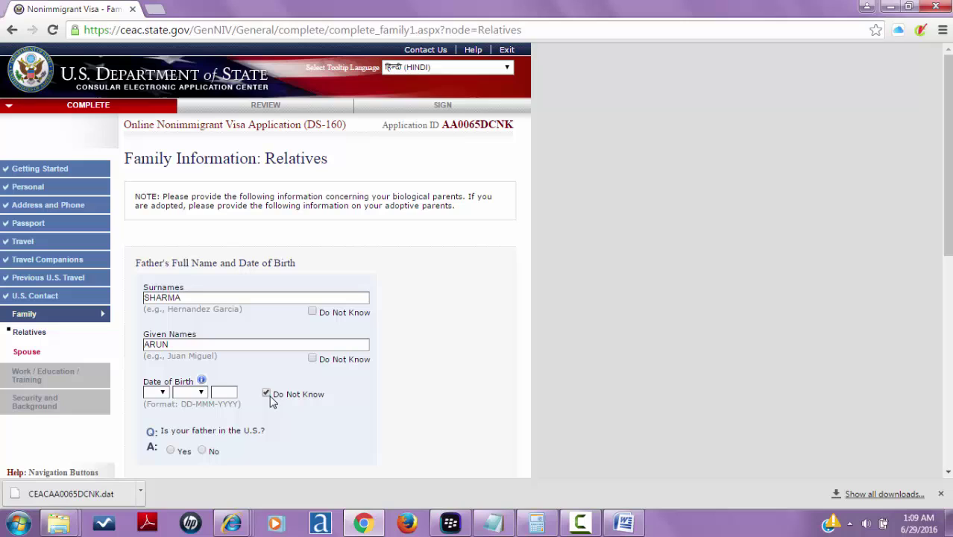
{"action": "left_click", "coordinate": [212, 451]}
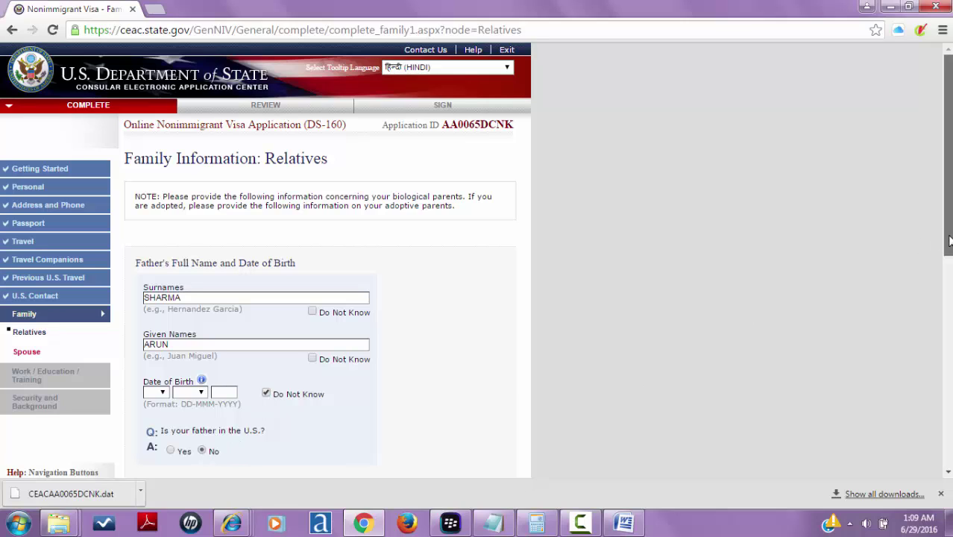
- Enter the mother's surname and given names, mark her birth date Do Not Know, and answer No for other U.S. relatives
{"action": "scroll", "coordinate": [949, 240], "scroll_direction": "down", "scroll_amount": 4}
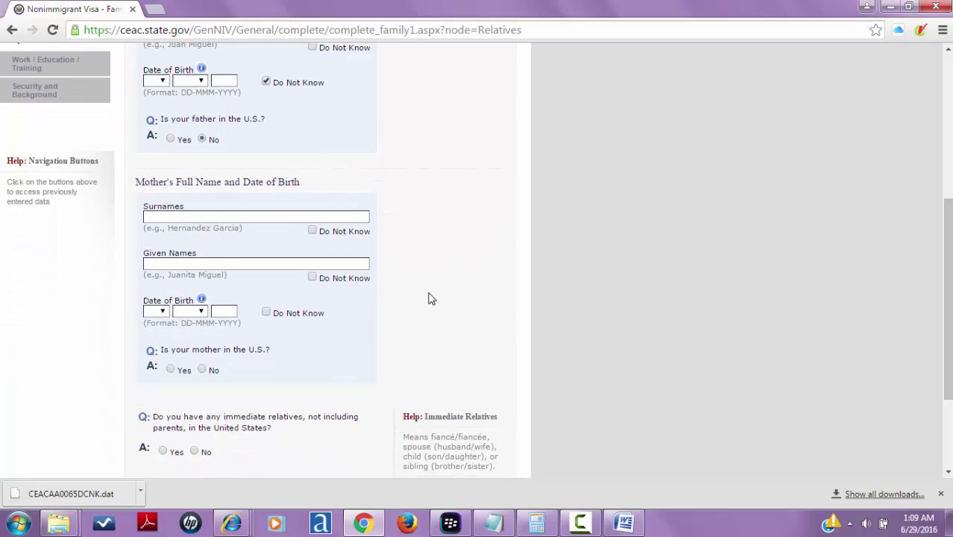
{"action": "left_click", "coordinate": [238, 218]}
{"action": "scroll", "coordinate": [239, 221], "scroll_direction": "up", "scroll_amount": 4}
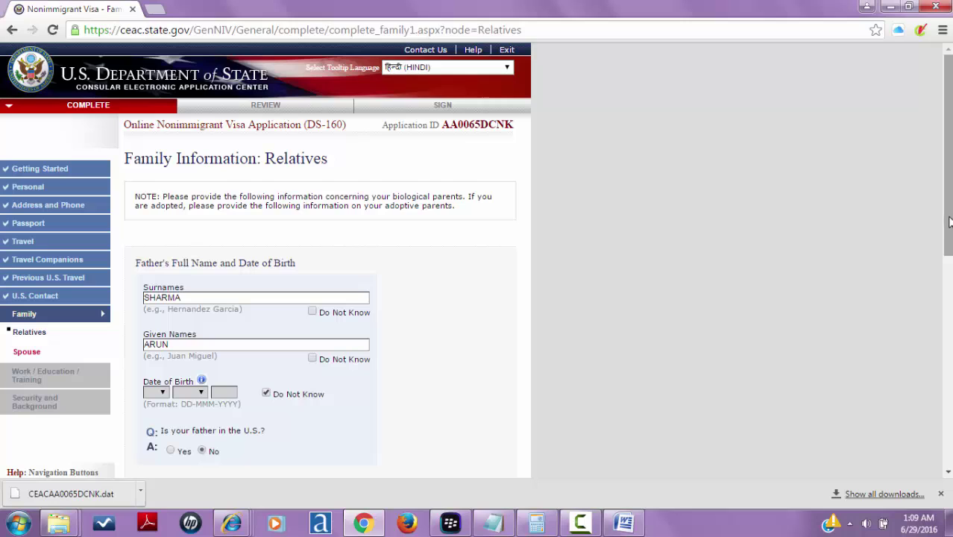
{"action": "scroll", "coordinate": [949, 223], "scroll_direction": "down", "scroll_amount": 4}
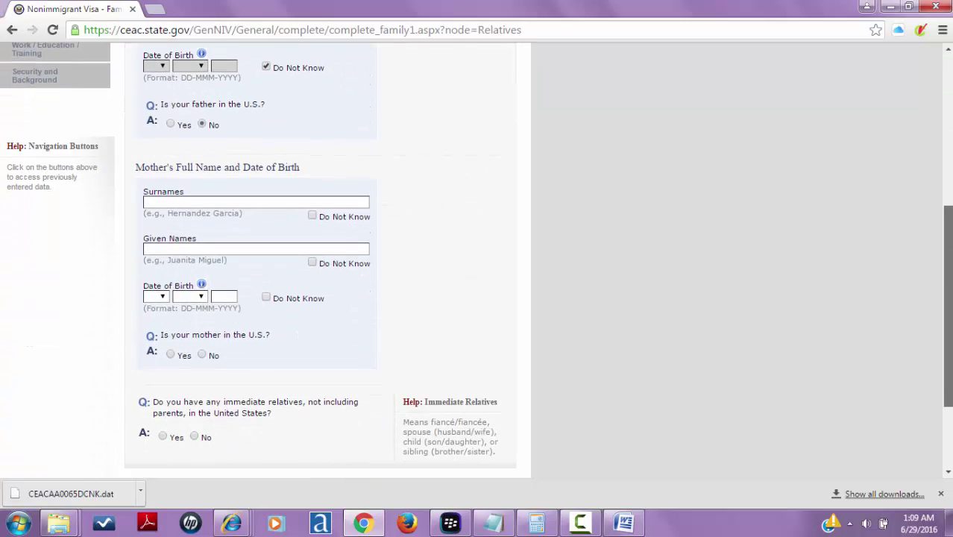
{"action": "left_click", "coordinate": [313, 203]}
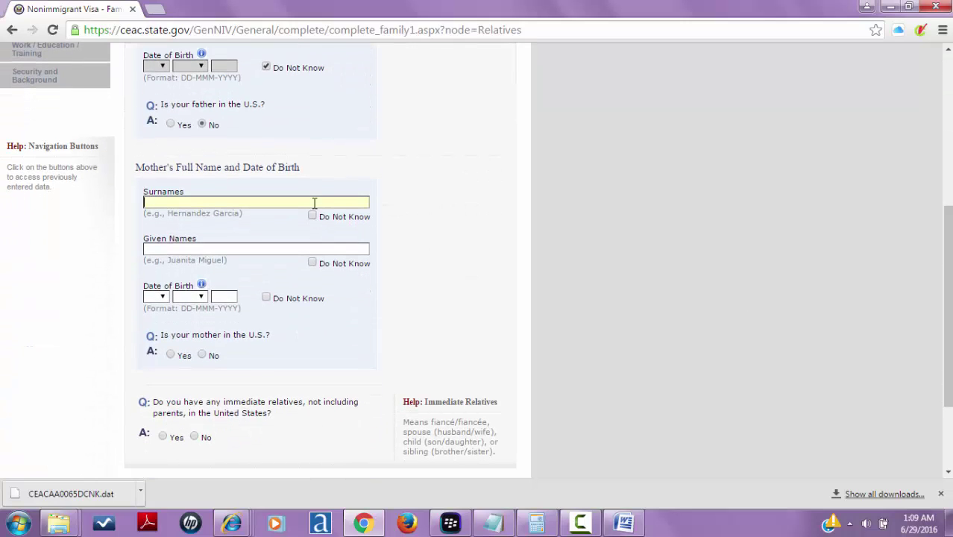
{"action": "left_click", "coordinate": [279, 246]}
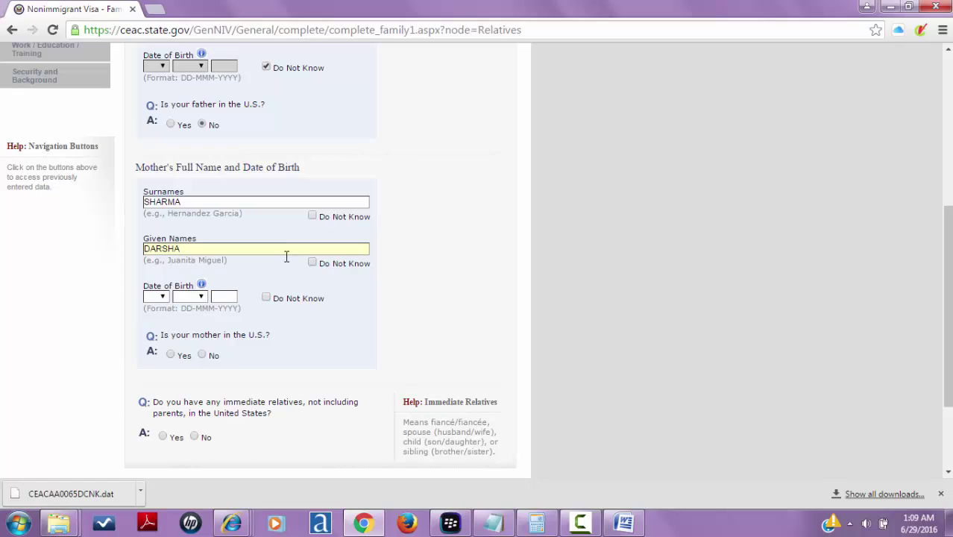
{"action": "left_click", "coordinate": [266, 298]}
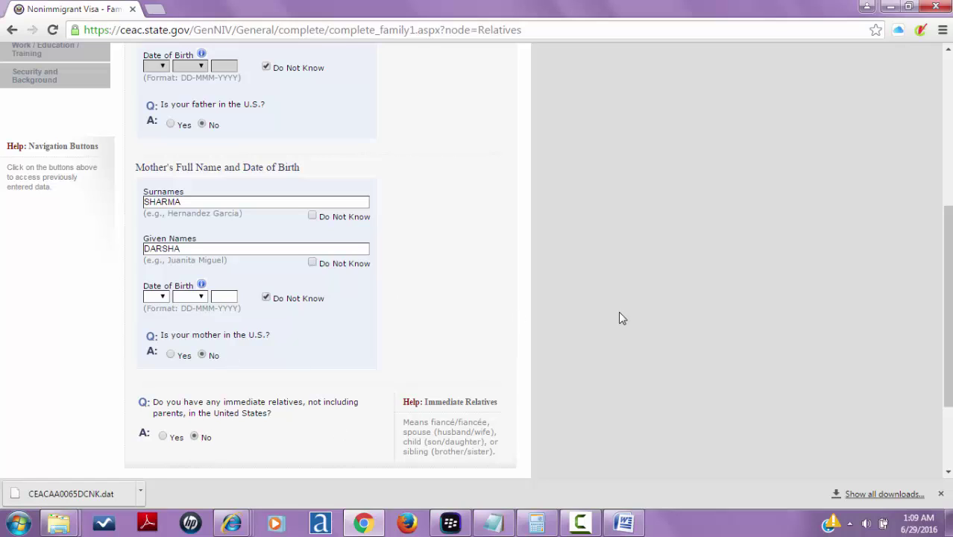
{"action": "left_click_drag", "start_coordinate": [947, 262], "coordinate": [948, 325]}
{"action": "scroll", "coordinate": [419, 367], "scroll_direction": "up", "scroll_amount": 3}
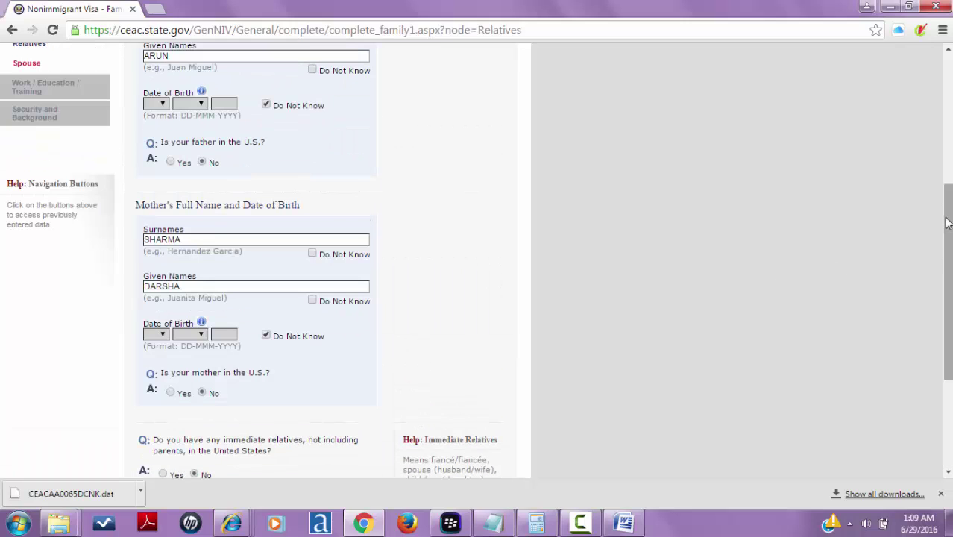
{"action": "left_click_drag", "start_coordinate": [948, 222], "coordinate": [948, 313]}
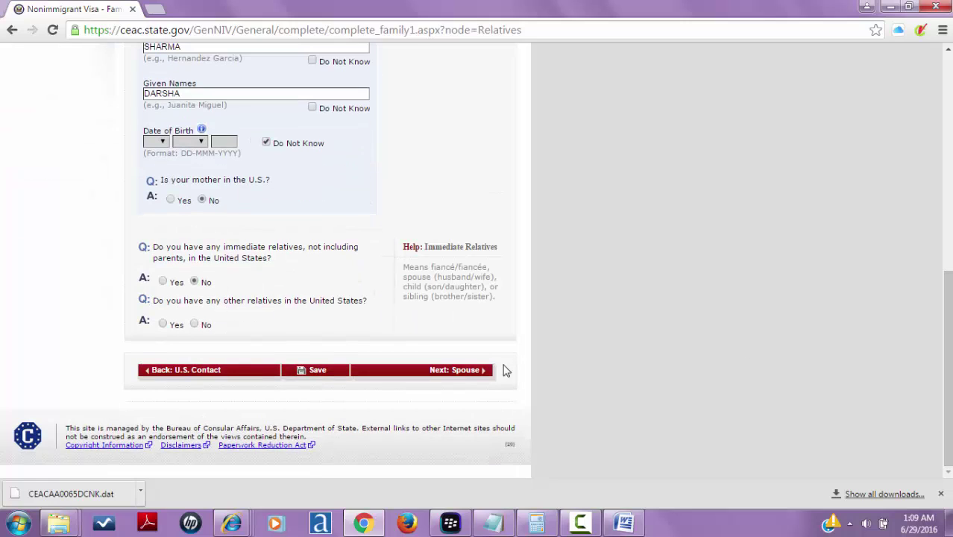
{"action": "left_click", "coordinate": [195, 323]}
- Go to the Spouse page and enter the spouse's surname and given names
{"action": "left_click", "coordinate": [413, 379]}
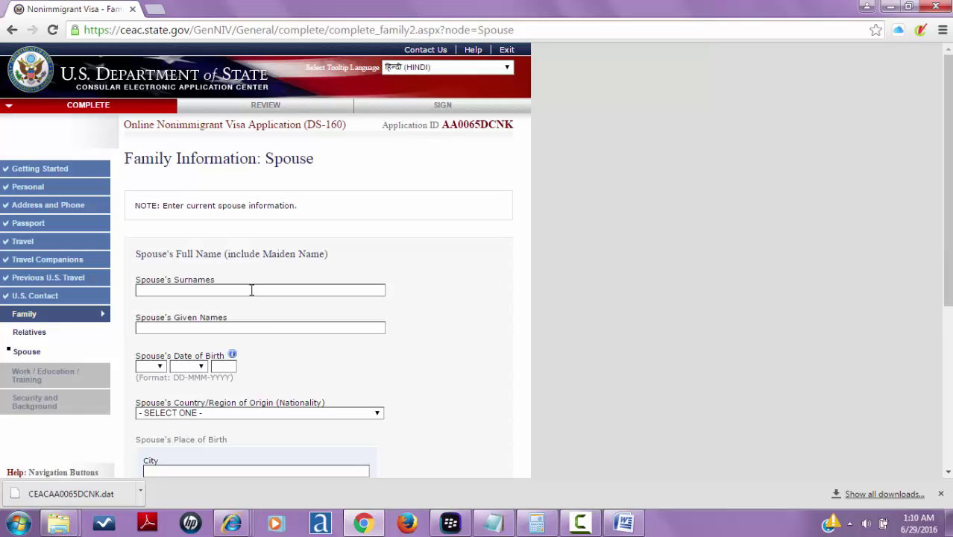
{"action": "left_click", "coordinate": [251, 290]}
{"action": "type", "text": "NI"}
{"action": "key", "text": "BackSpace"}
{"action": "key", "text": "BackSpace"}
{"action": "key", "text": "BackSpace"}
{"action": "key", "text": "BackSpace"}
{"action": "left_click", "coordinate": [226, 323]}
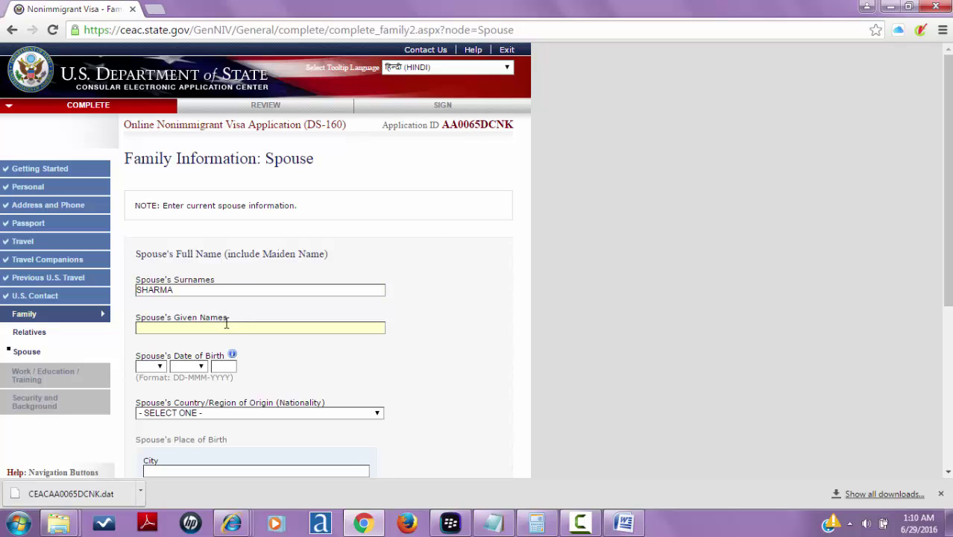
- Set the spouse's date of birth to 10 FEB 1989
{"action": "left_click", "coordinate": [152, 366]}
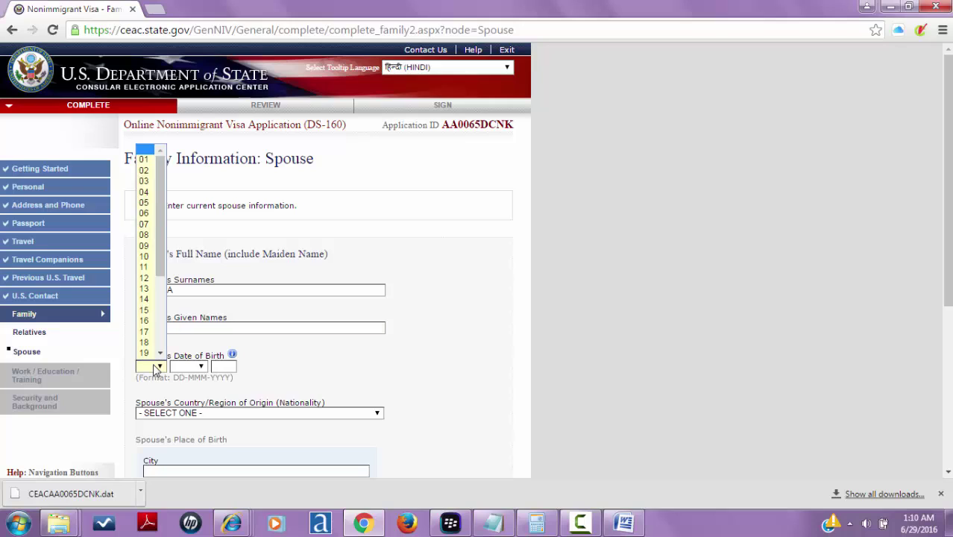
{"action": "type", "text": "10"}
{"action": "key", "text": "Return"}
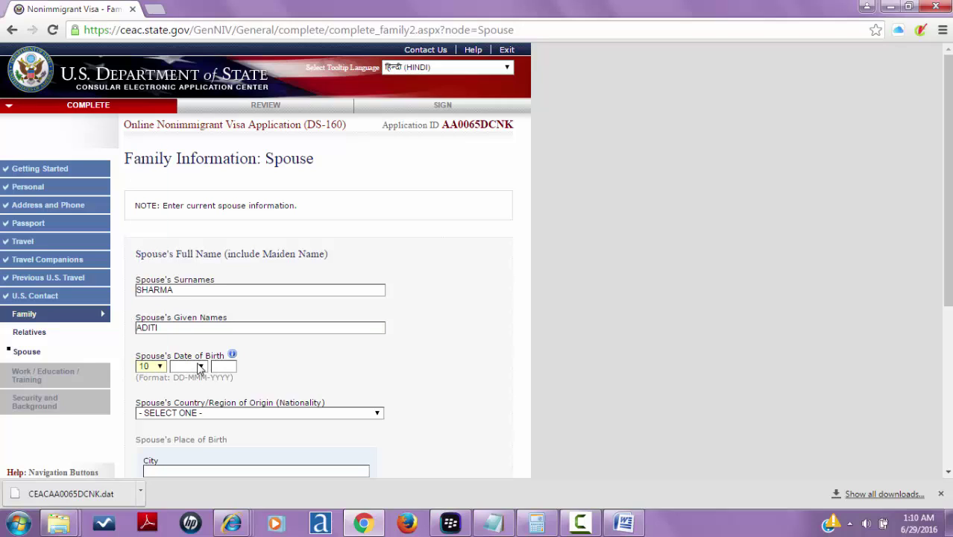
{"action": "left_click", "coordinate": [200, 366]}
{"action": "left_click", "coordinate": [185, 246]}
{"action": "left_click", "coordinate": [225, 367]}
{"action": "type", "text": "1989"}
{"action": "left_click", "coordinate": [559, 301]}
- Set the spouse's nationality to INDIA and birthplace to DELHI, INDIA
{"action": "scroll", "coordinate": [457, 229], "scroll_direction": "down", "scroll_amount": 2}
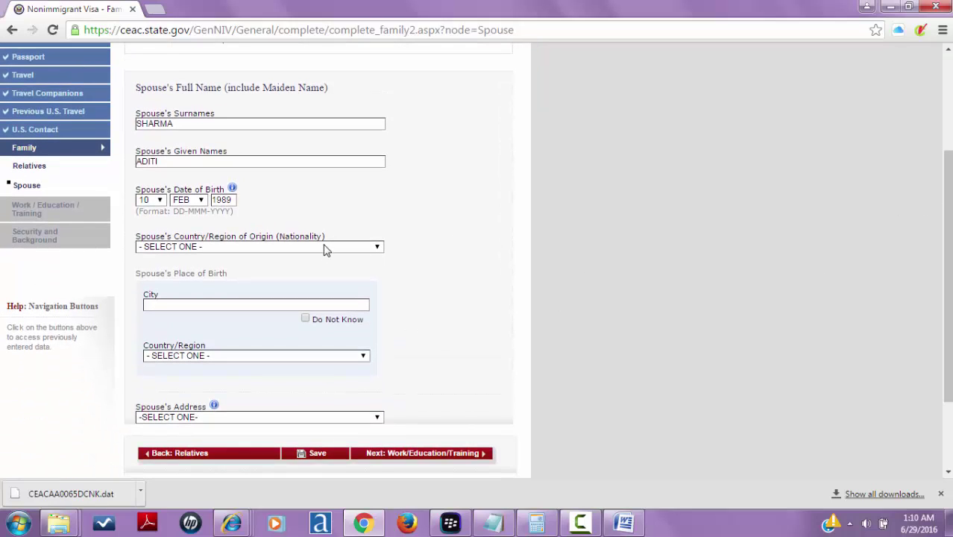
{"action": "left_click", "coordinate": [324, 247]}
{"action": "type", "text": "in"}
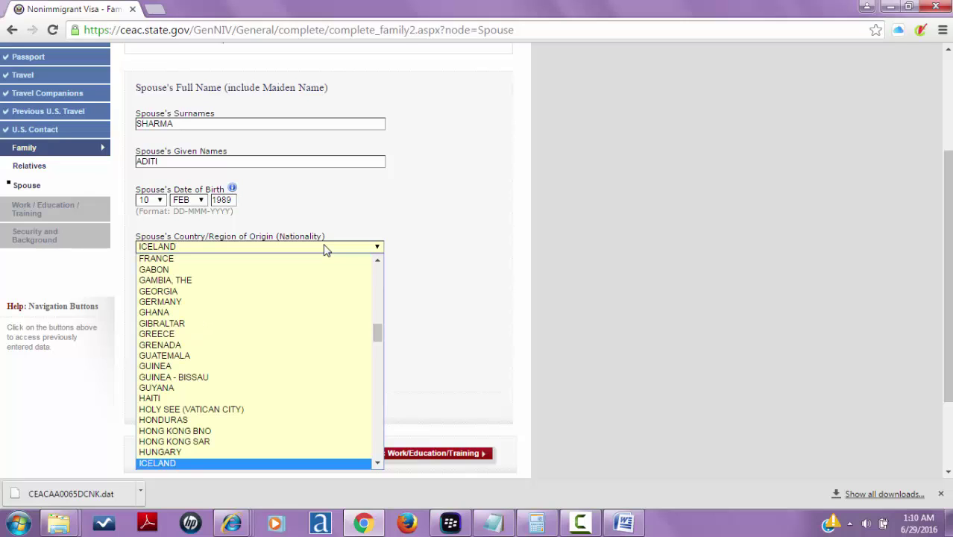
{"action": "key", "text": "Return"}
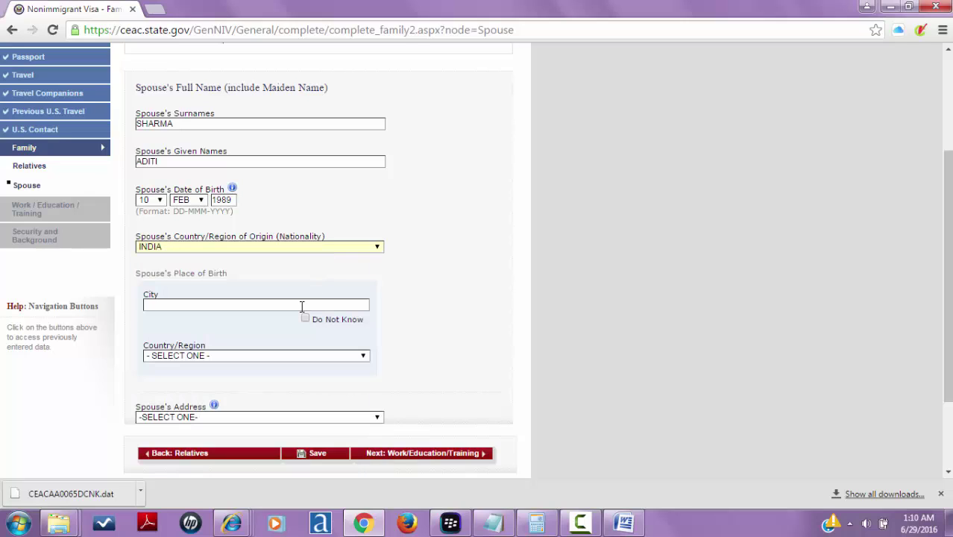
{"action": "type", "text": "DELHI"}
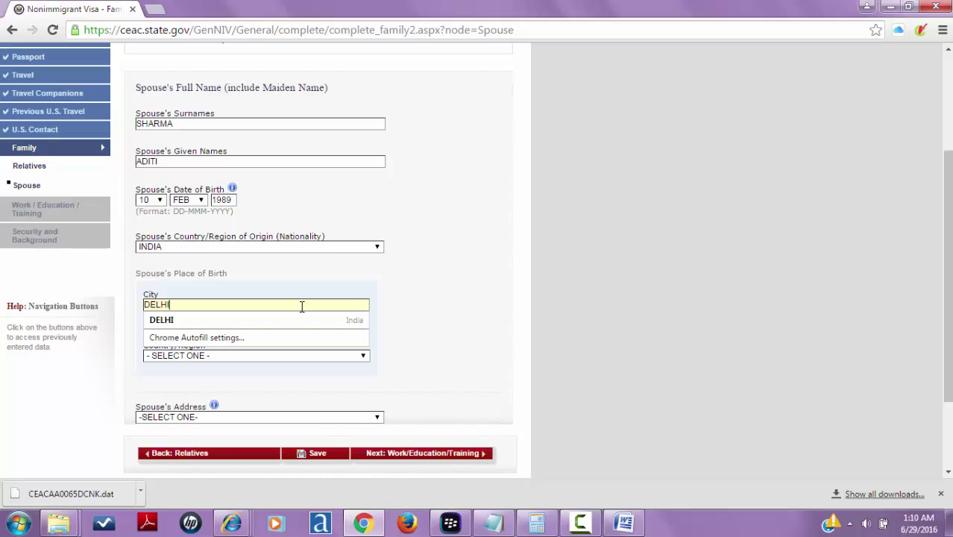
{"action": "left_click", "coordinate": [276, 322]}
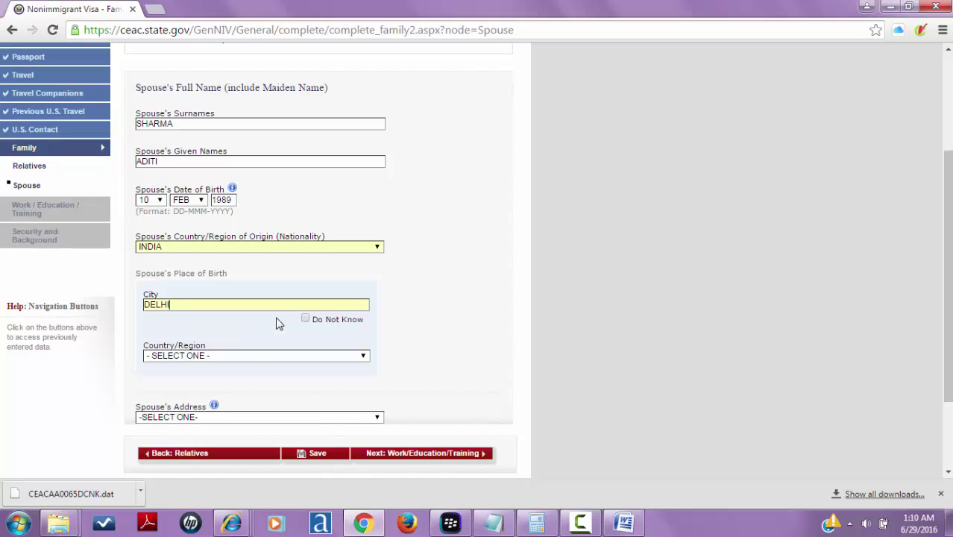
{"action": "left_click", "coordinate": [251, 357]}
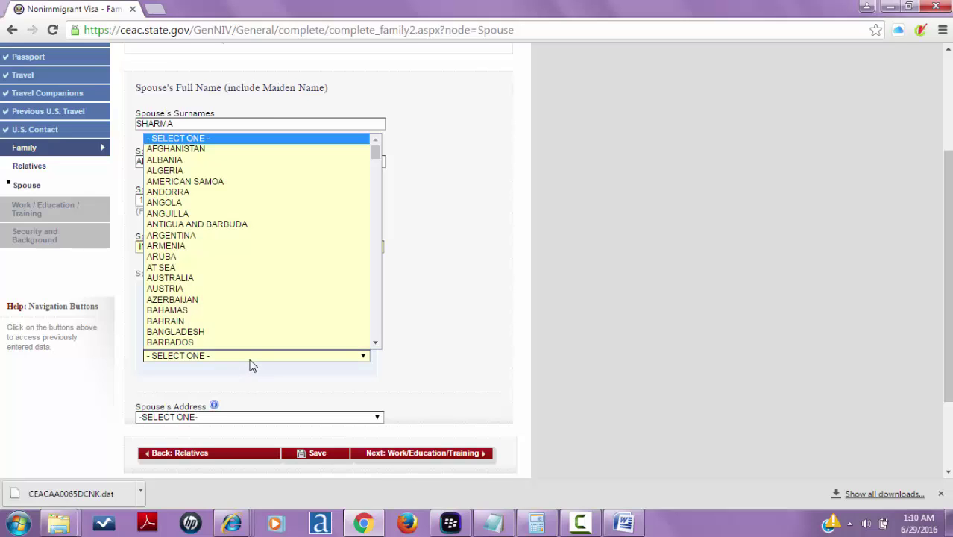
{"action": "type", "text": "in"}
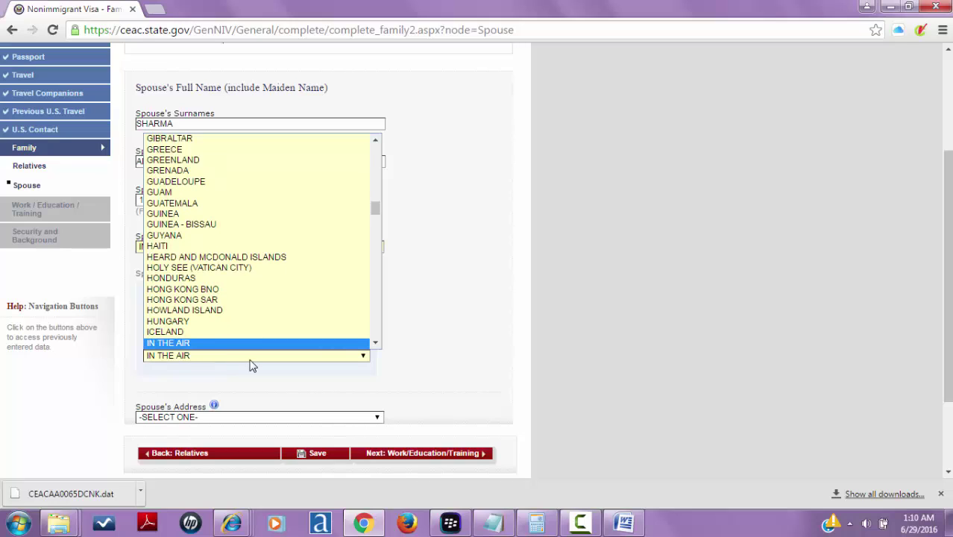
{"action": "type", "text": "d"}
{"action": "key", "text": "Return"}
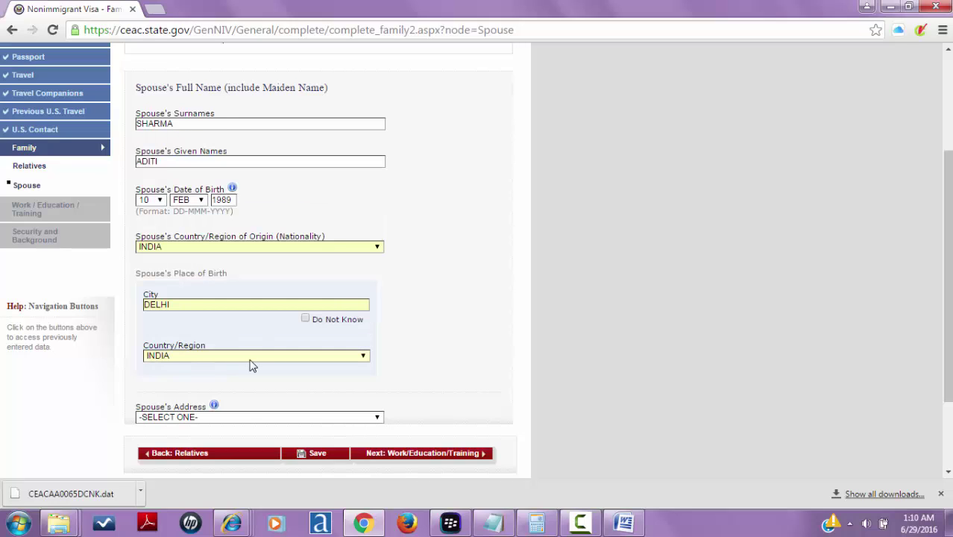
- Choose Same As Home Address for the spouse's address and continue
{"action": "left_click", "coordinate": [246, 415]}
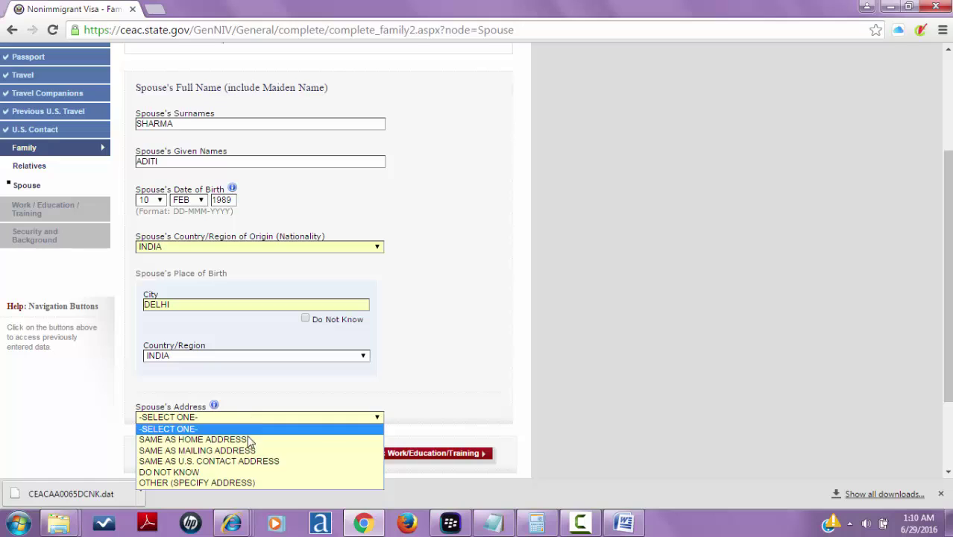
{"action": "left_click", "coordinate": [249, 441]}
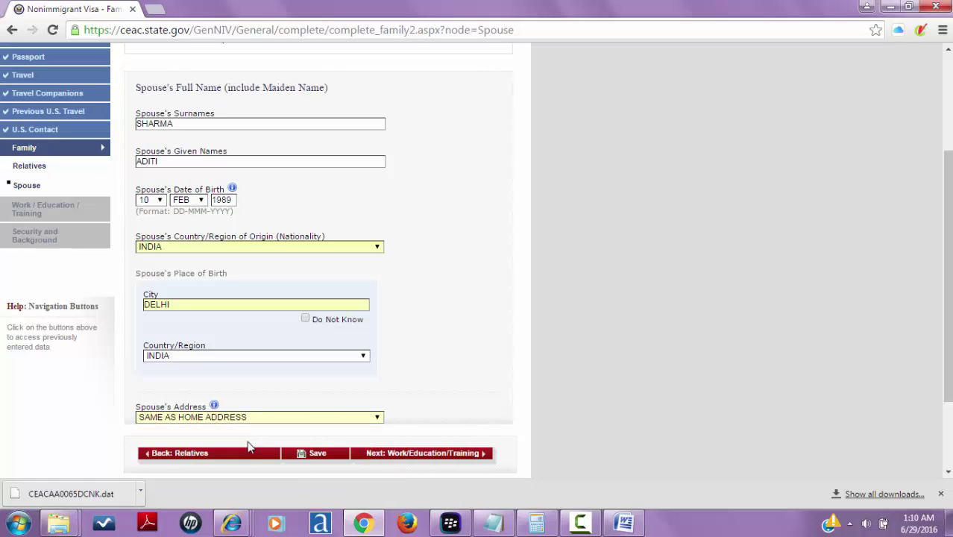
{"action": "left_click", "coordinate": [431, 455]}
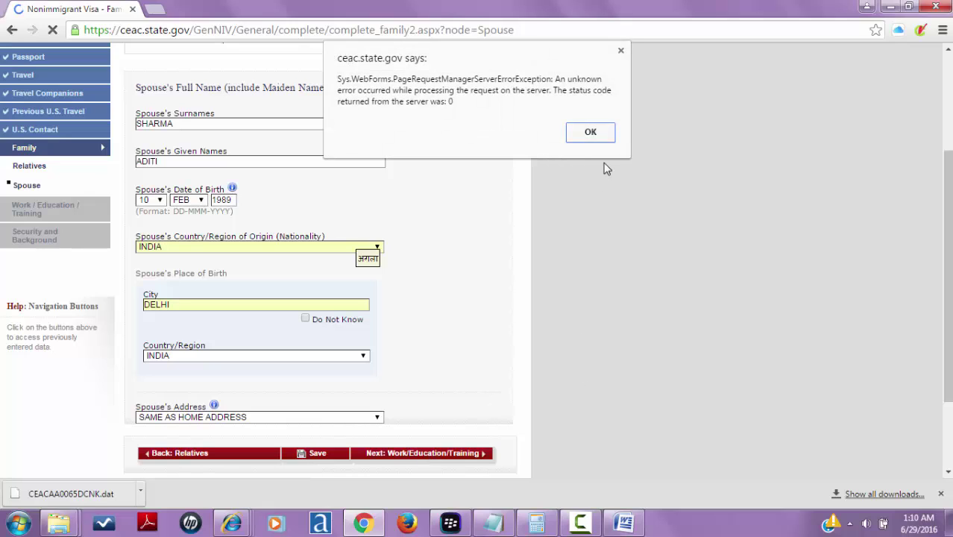
- Dismiss the server error and choose BUSINESS as the Primary Occupation
{"action": "left_click", "coordinate": [596, 130]}
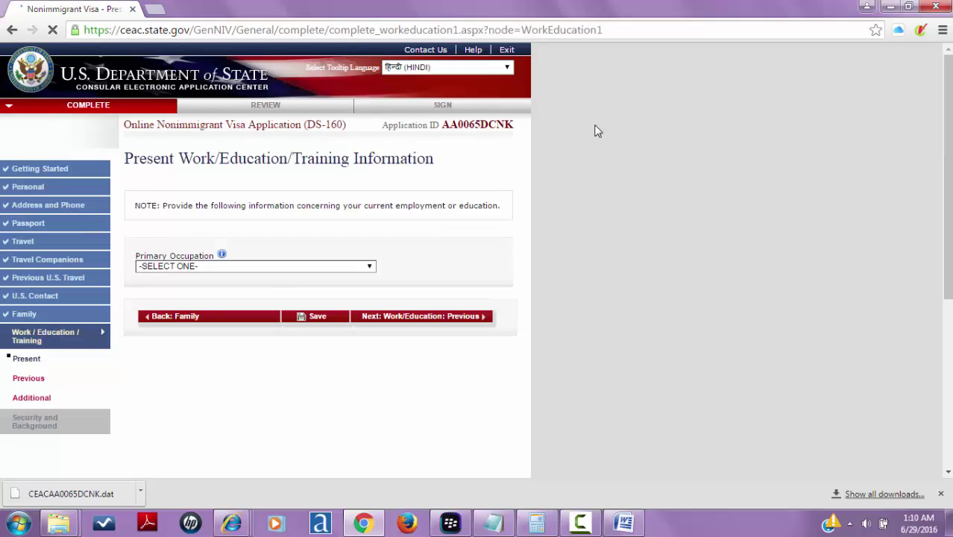
{"action": "left_click", "coordinate": [333, 269]}
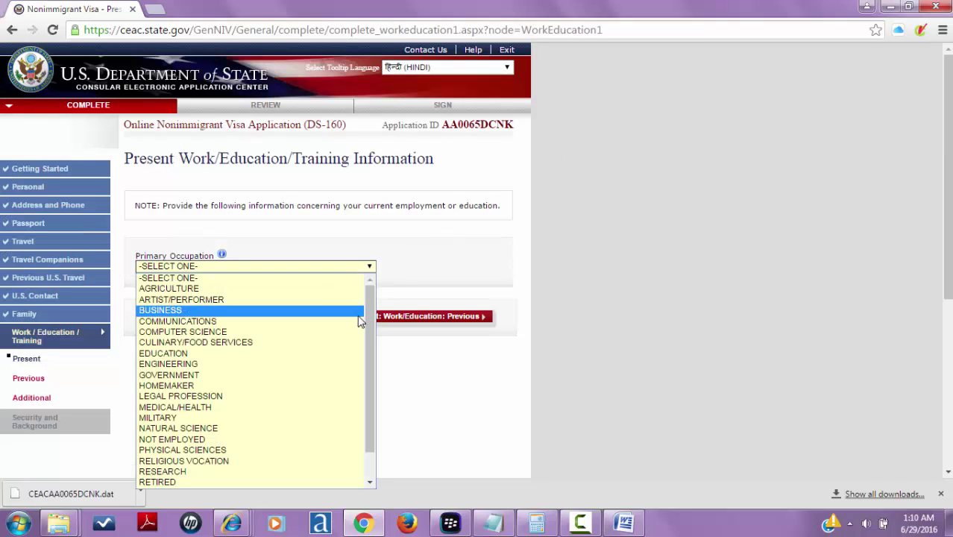
{"action": "left_click_drag", "start_coordinate": [369, 320], "coordinate": [365, 385]}
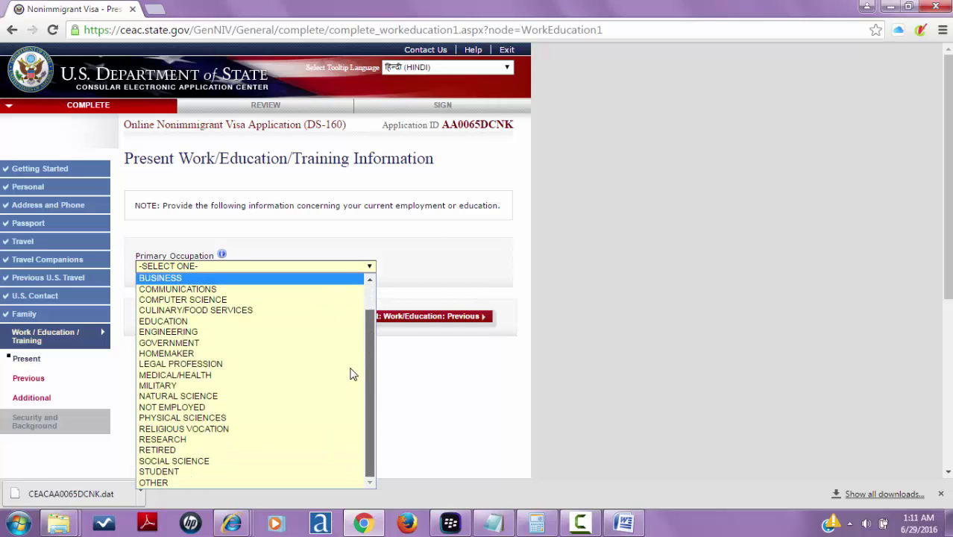
{"action": "left_click", "coordinate": [287, 270]}
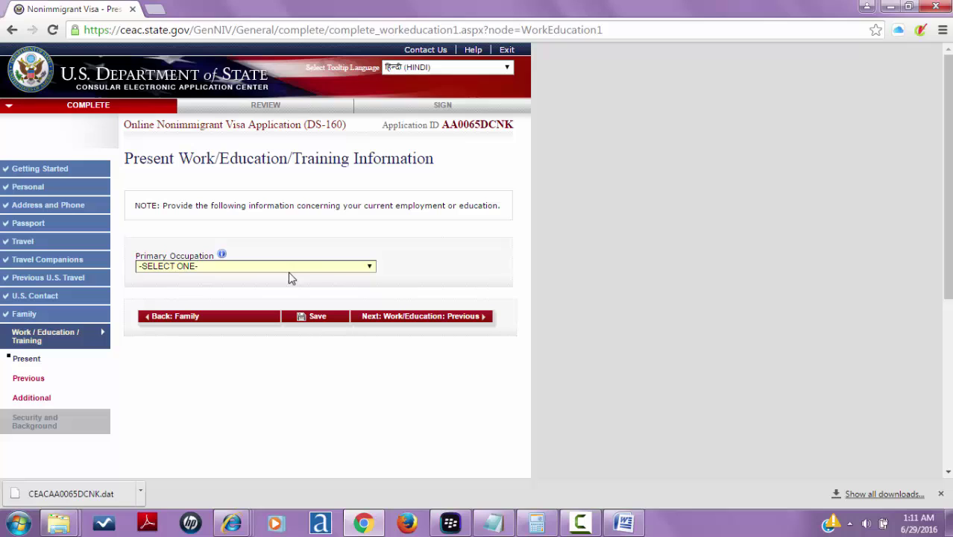
{"action": "left_click", "coordinate": [328, 267]}
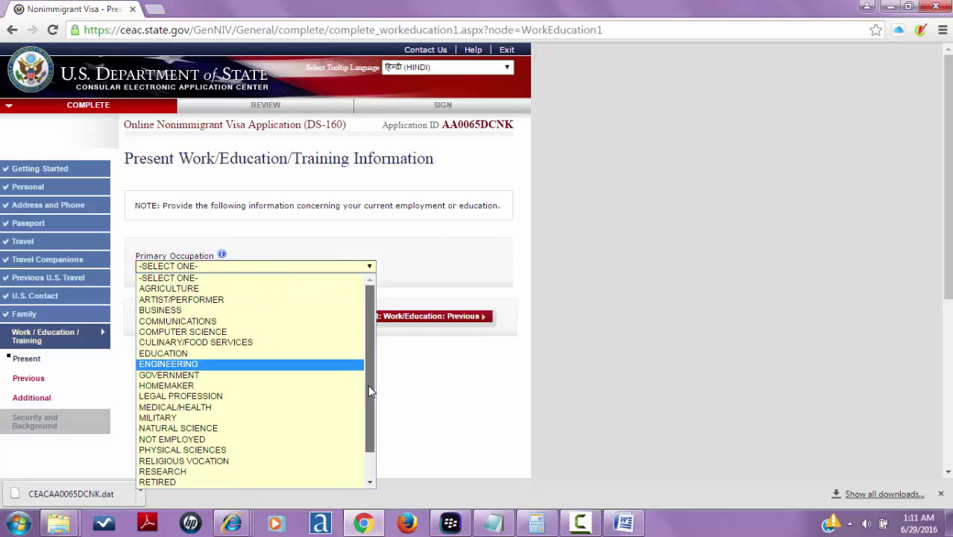
{"action": "scroll", "coordinate": [367, 384], "scroll_direction": "down", "scroll_amount": 1}
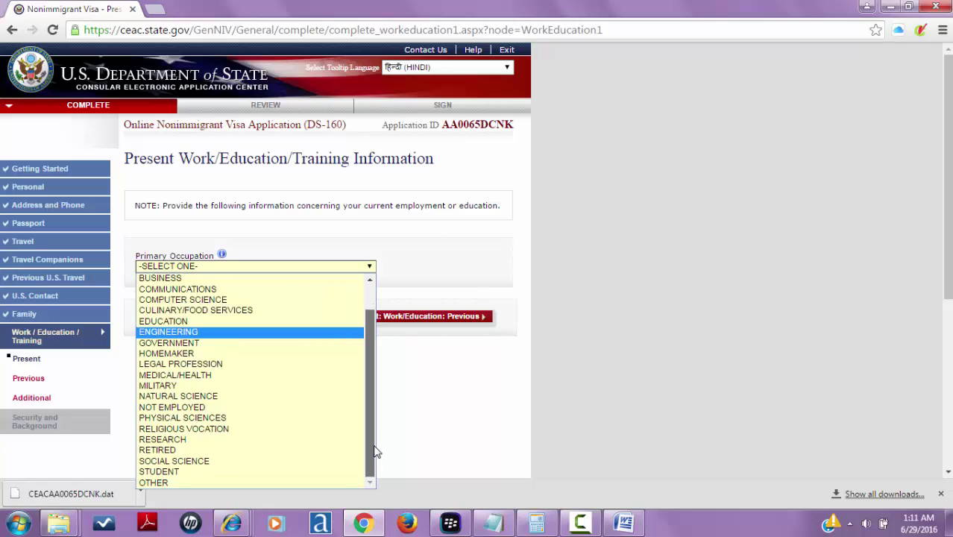
{"action": "scroll", "coordinate": [373, 440], "scroll_direction": "up", "scroll_amount": 1}
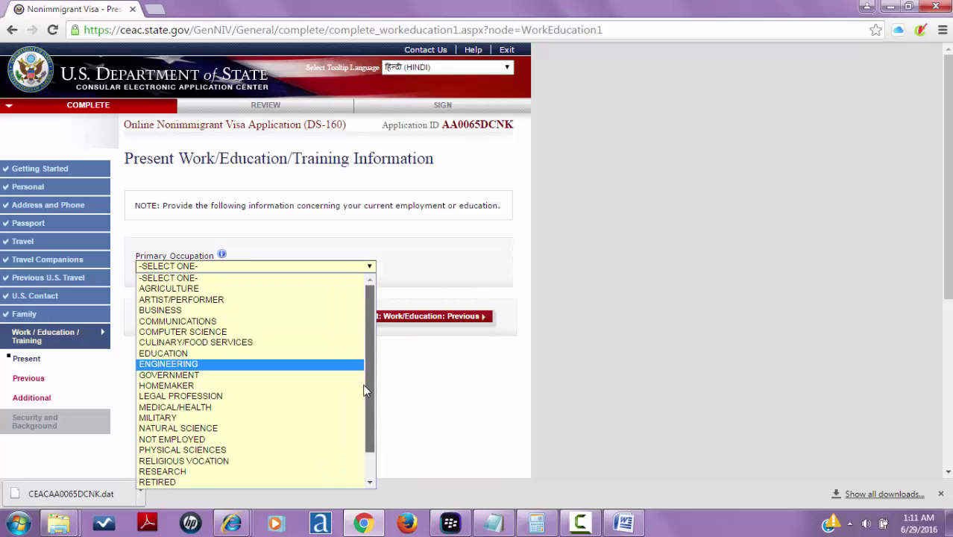
{"action": "left_click", "coordinate": [267, 310]}
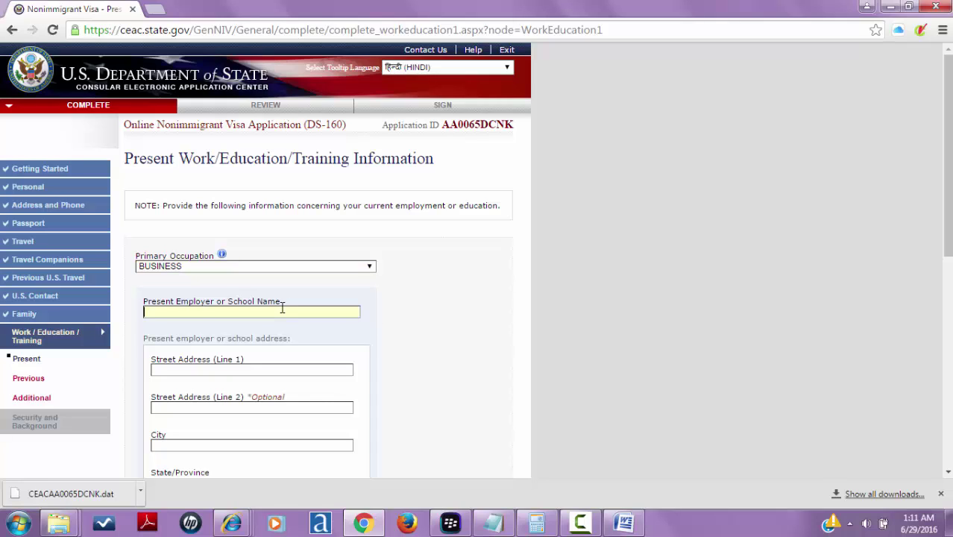
- Enter employer DELHI AIR MOVERS TRAVEL AND TOURS and autofill its saved Delhi address
{"action": "type", "text": "WORLDWIDEYATRA"}
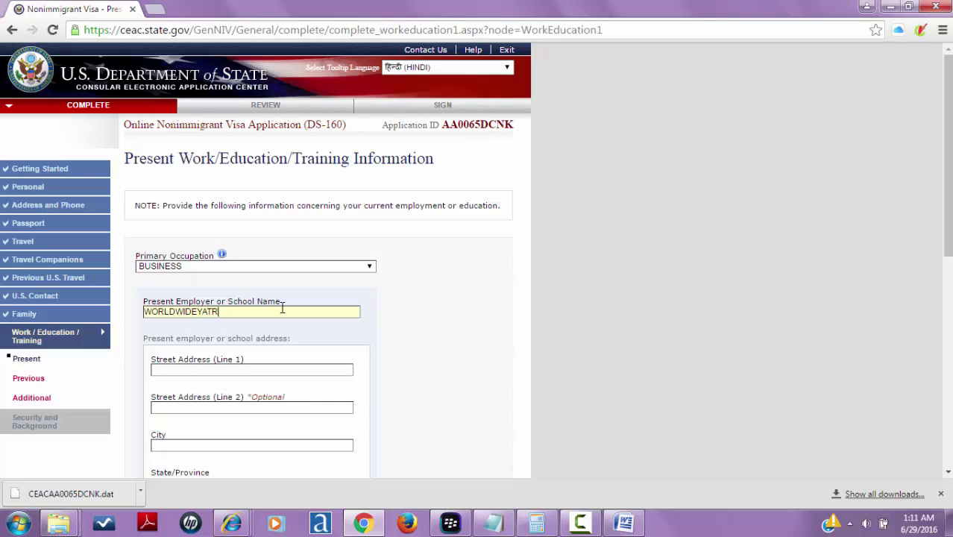
{"action": "key", "text": "BackSpace"}
{"action": "key", "text": "BackSpace"}
{"action": "key", "text": "BackSpace"}
{"action": "key", "text": "BackSpace"}
{"action": "key", "text": "BackSpace"}
{"action": "key", "text": "BackSpace"}
{"action": "key", "text": "BackSpace"}
{"action": "key", "text": "BackSpace"}
{"action": "key", "text": "BackSpace"}
{"action": "key", "text": "BackSpace"}
{"action": "key", "text": "BackSpace"}
{"action": "key", "text": "BackSpace"}
{"action": "key", "text": "BackSpace"}
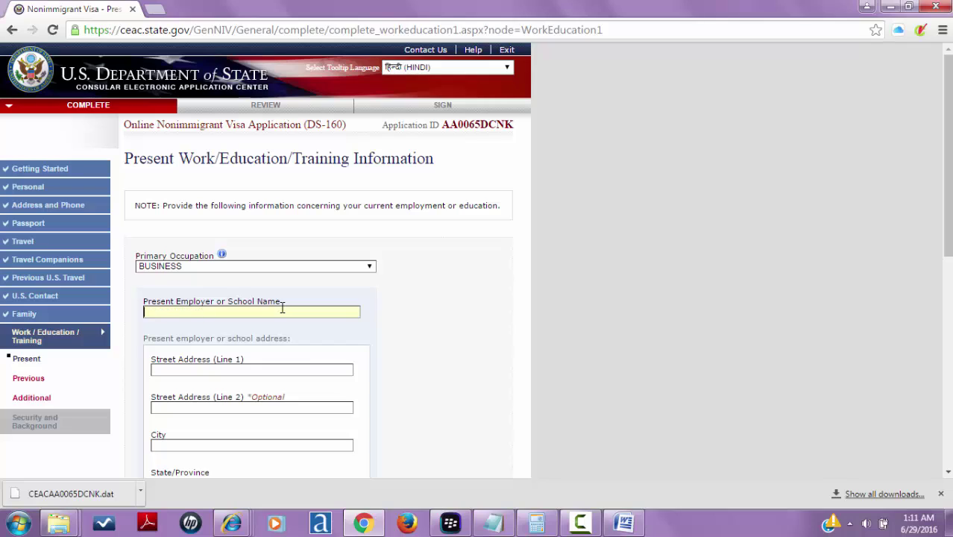
{"action": "type", "text": "DELHI AIR MOVERS "}
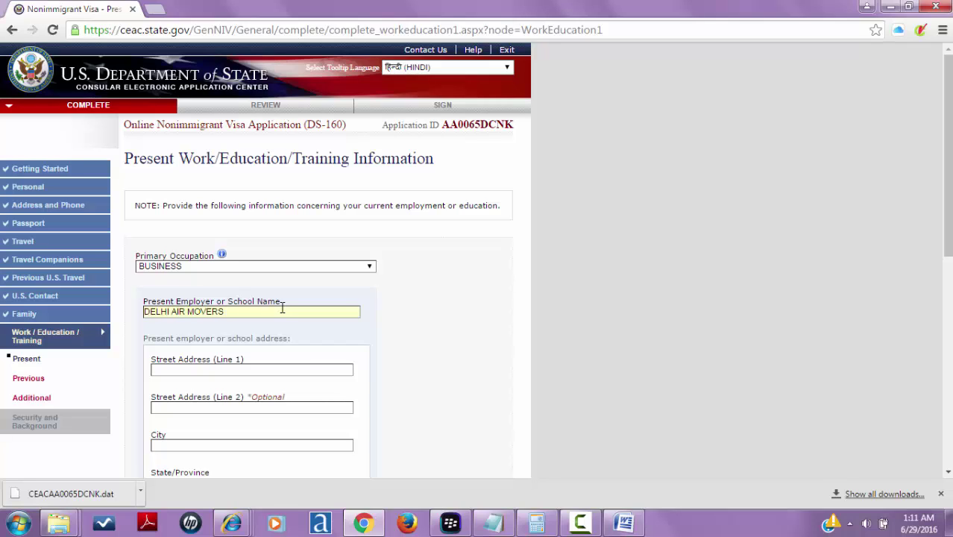
{"action": "type", "text": "TRAVEL AND TOURS"}
{"action": "left_click", "coordinate": [224, 370]}
{"action": "type", "text": "13"}
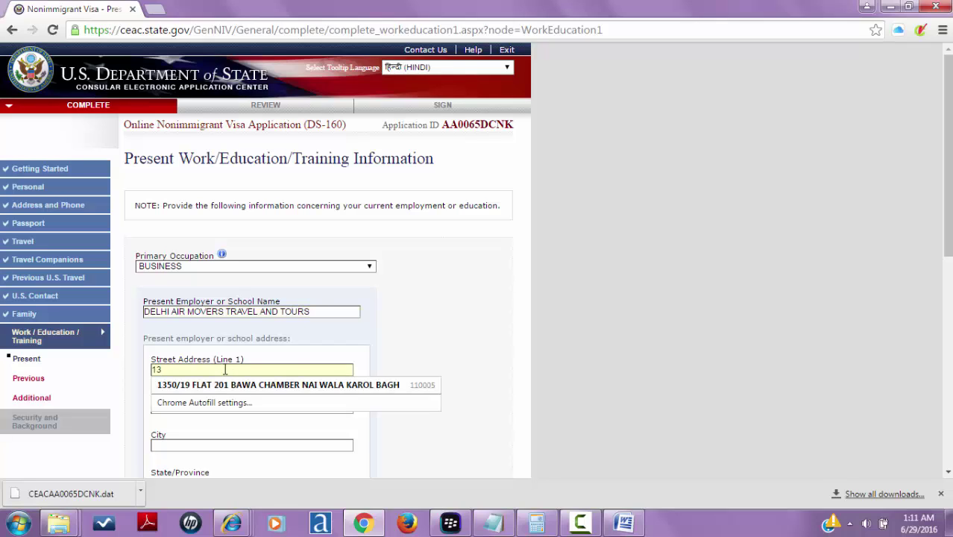
{"action": "key", "text": "Down"}
{"action": "key", "text": "Return"}
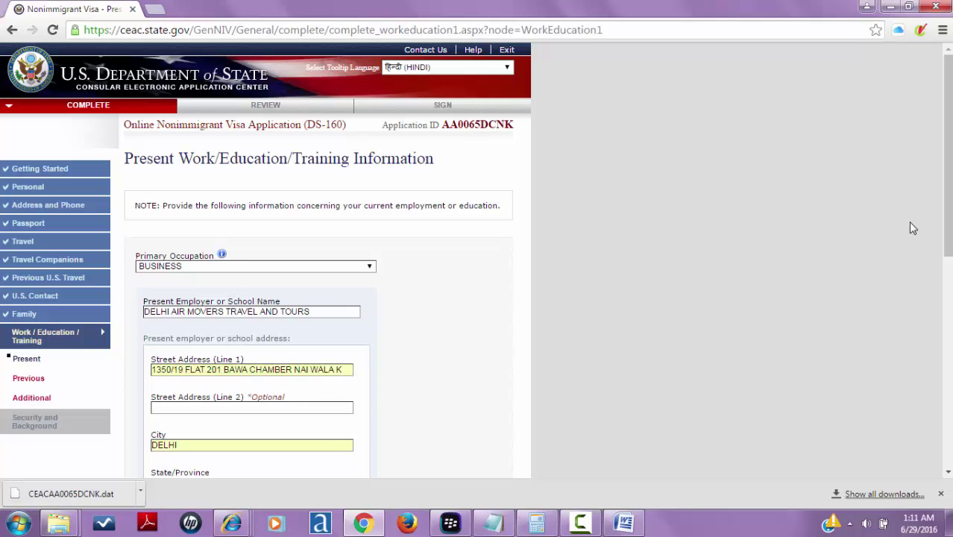
{"action": "left_click_drag", "start_coordinate": [947, 224], "coordinate": [948, 402]}
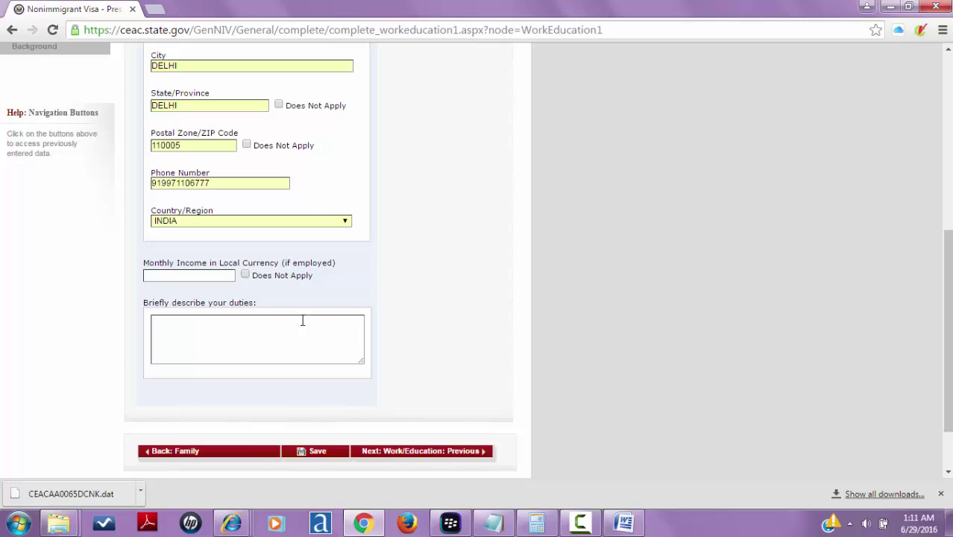
- Mark Monthly Income Does Not Apply and enter duties SALES PROFESSIONAL, fixing the misspelling
{"action": "left_click", "coordinate": [204, 274]}
{"action": "left_click", "coordinate": [246, 275]}
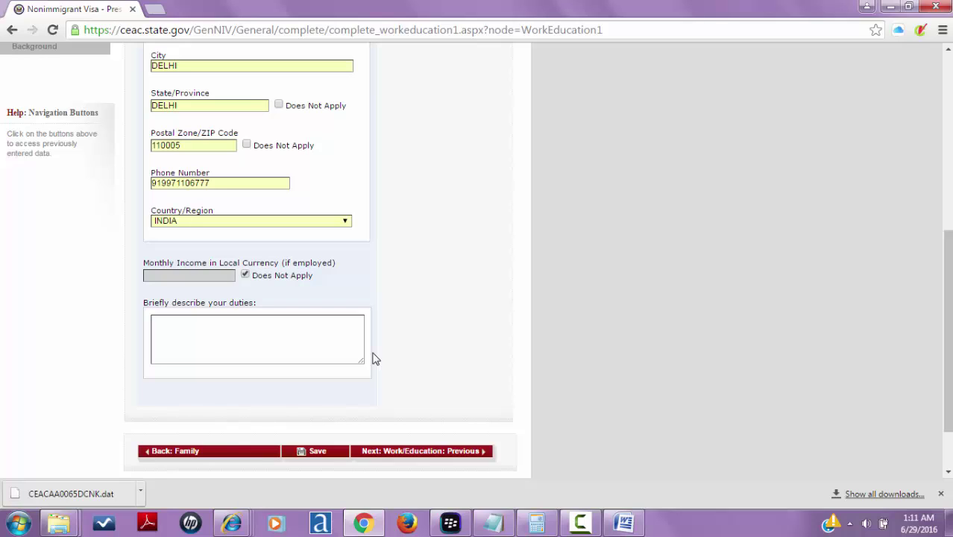
{"action": "left_click", "coordinate": [310, 333]}
{"action": "type", "text": "MY JOB"}
{"action": "key", "text": "BackSpace"}
{"action": "key", "text": "BackSpace"}
{"action": "key", "text": "BackSpace"}
{"action": "key", "text": "BackSpace"}
{"action": "key", "text": "BackSpace"}
{"action": "key", "text": "BackSpace"}
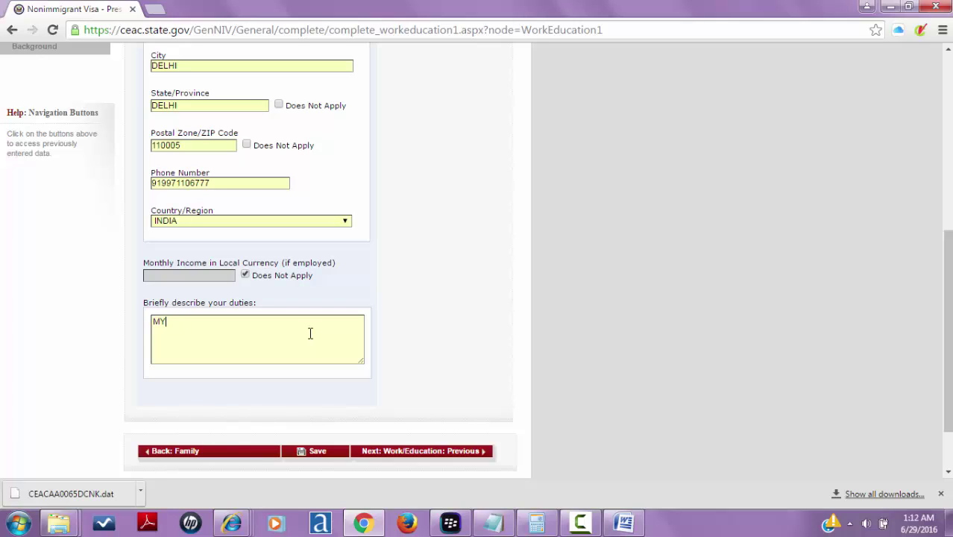
{"action": "type", "text": "SALES PROFEE"}
{"action": "key", "text": "BackSpace"}
{"action": "type", "text": "STIONAL"}
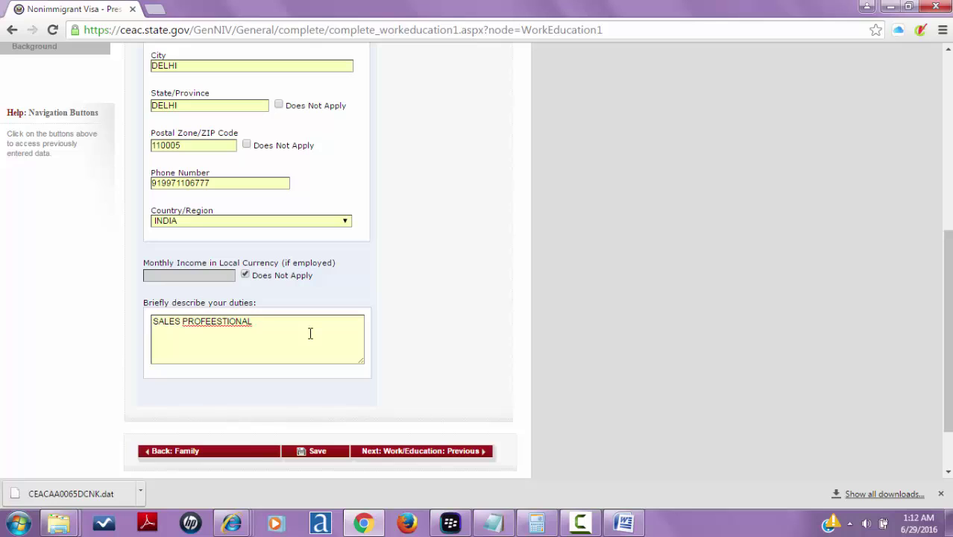
{"action": "right_click", "coordinate": [222, 322]}
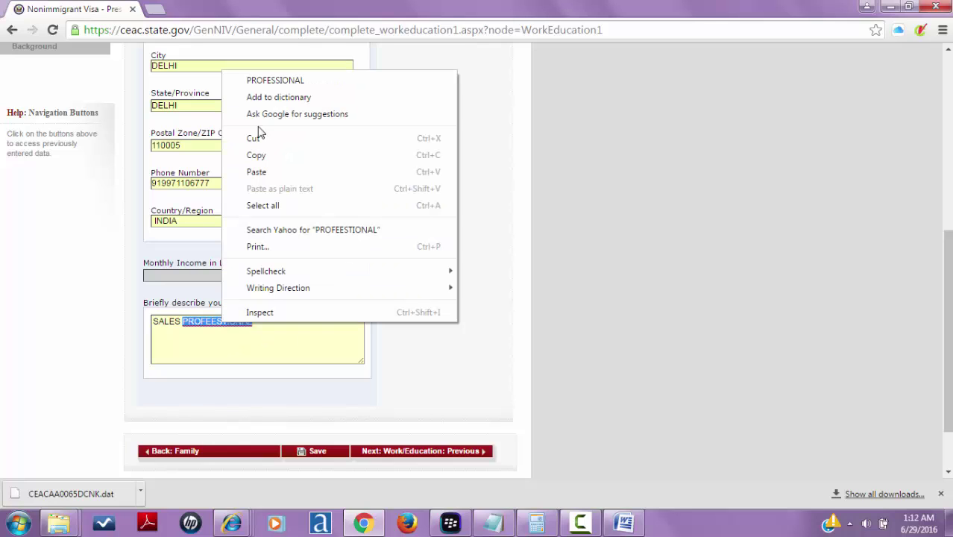
{"action": "left_click", "coordinate": [276, 77]}
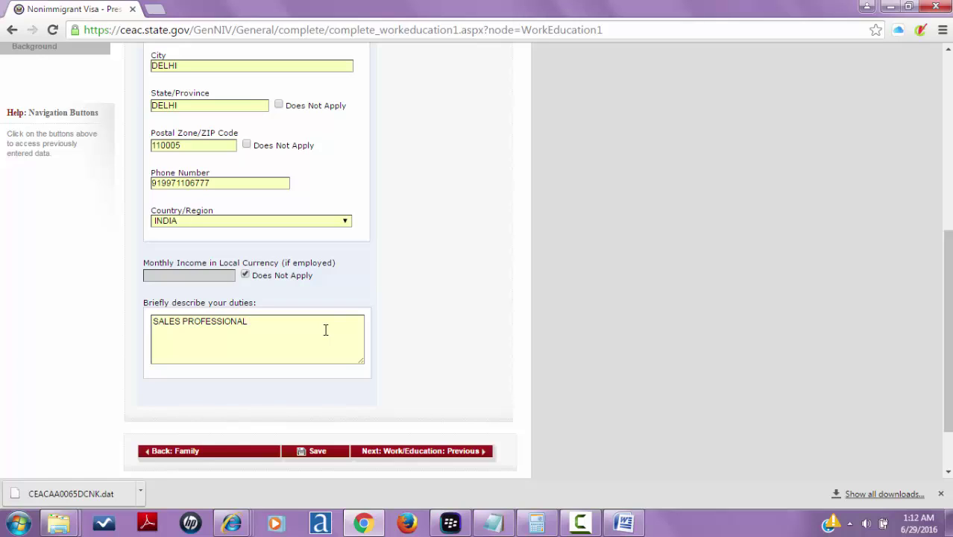
{"action": "type", "text": "WITH A"}
{"action": "key", "text": "BackSpace"}
{"action": "key", "text": "BackSpace"}
{"action": "key", "text": "BackSpace"}
{"action": "key", "text": "BackSpace"}
{"action": "key", "text": "BackSpace"}
{"action": "key", "text": "BackSpace"}
- Submit the page, then fix the invalid slash in the employer's Street Address (Line 1)
{"action": "left_click", "coordinate": [445, 456]}
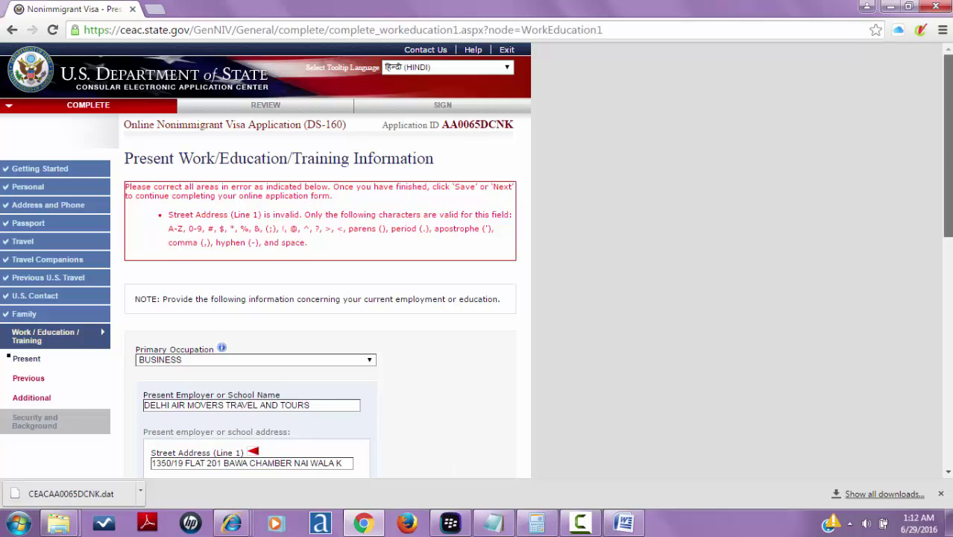
{"action": "scroll", "coordinate": [945, 200], "scroll_direction": "down", "scroll_amount": 3}
{"action": "scroll", "coordinate": [945, 239], "scroll_direction": "down", "scroll_amount": 4}
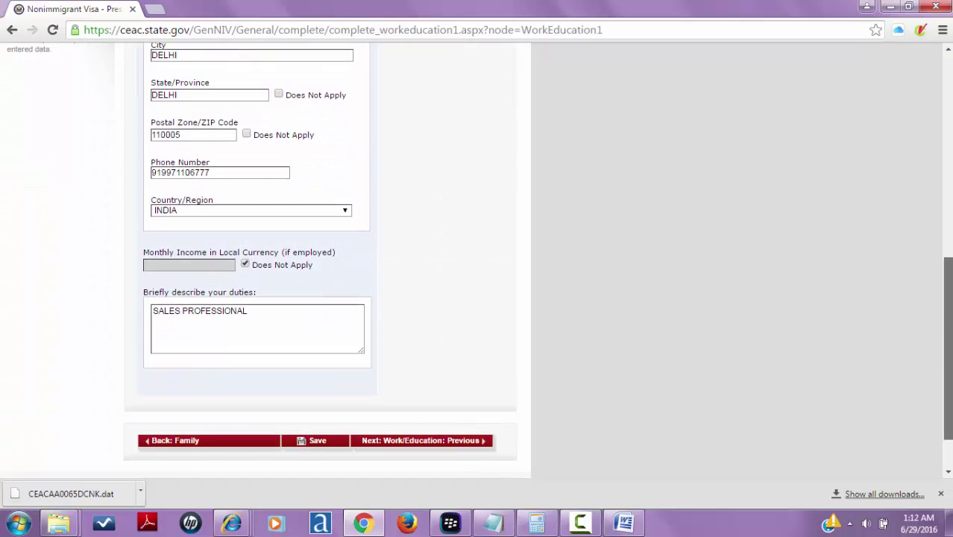
{"action": "scroll", "coordinate": [925, 336], "scroll_direction": "up", "scroll_amount": 2}
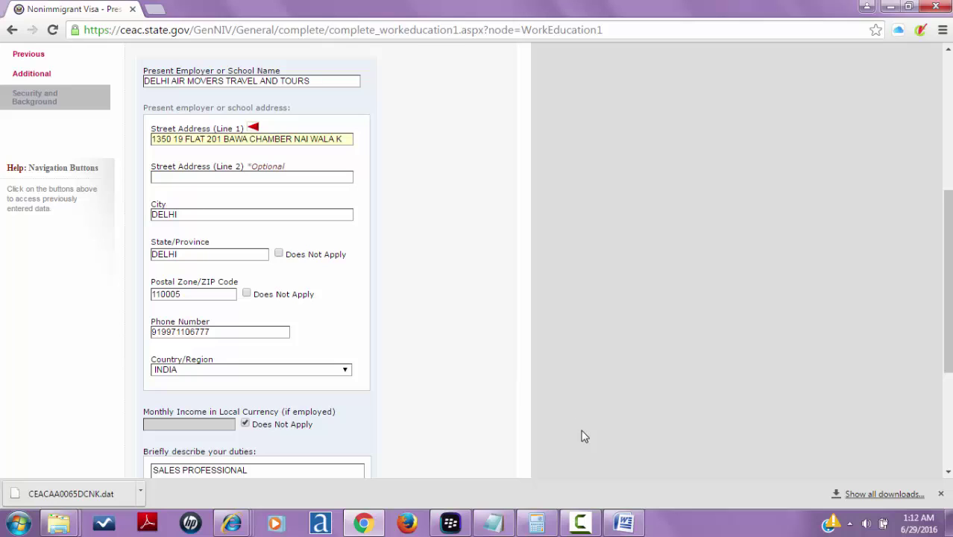
{"action": "left_click_drag", "start_coordinate": [949, 322], "coordinate": [949, 413]}
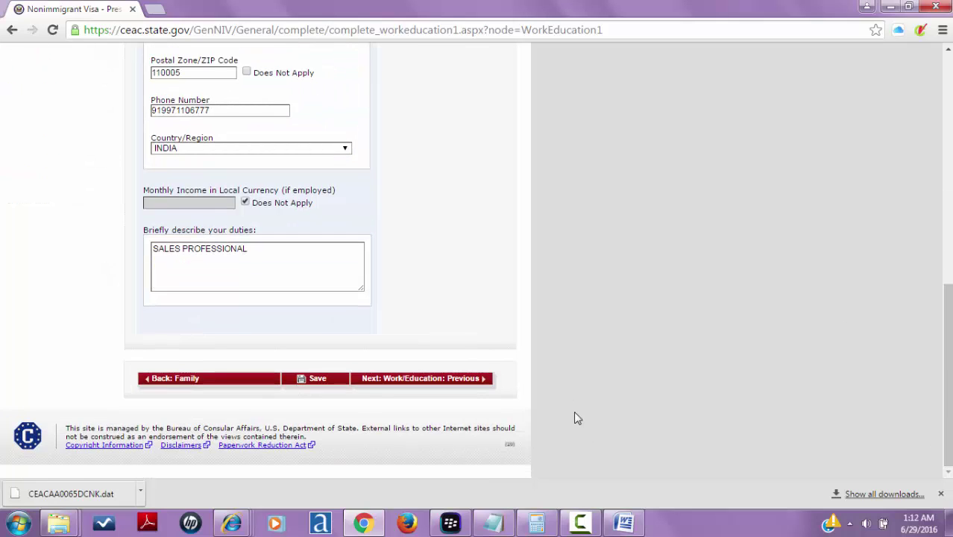
- Answer No to previous employment, Yes to education, and enter DAV INSTITUTE OF MANAGEMENT
{"action": "left_click", "coordinate": [471, 384]}
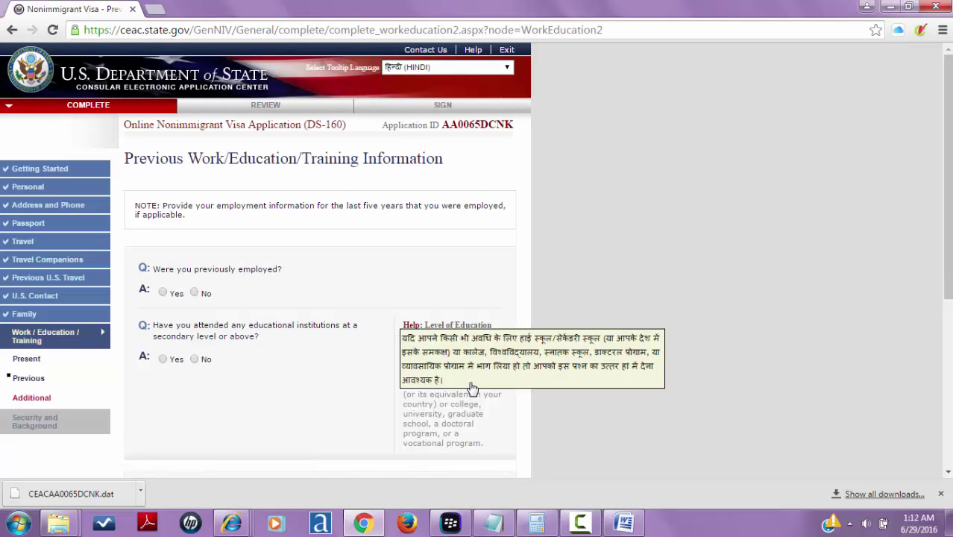
{"action": "left_click", "coordinate": [194, 294]}
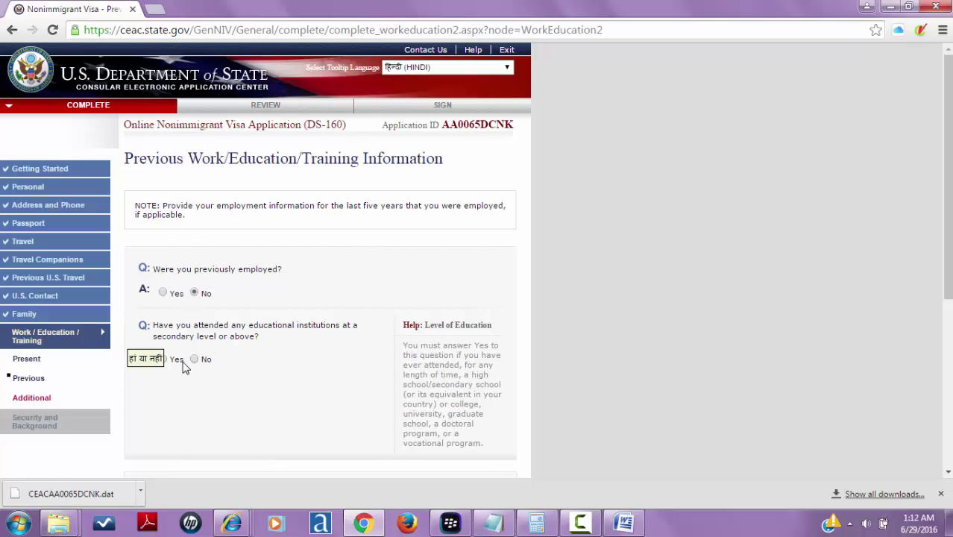
{"action": "left_click", "coordinate": [178, 365]}
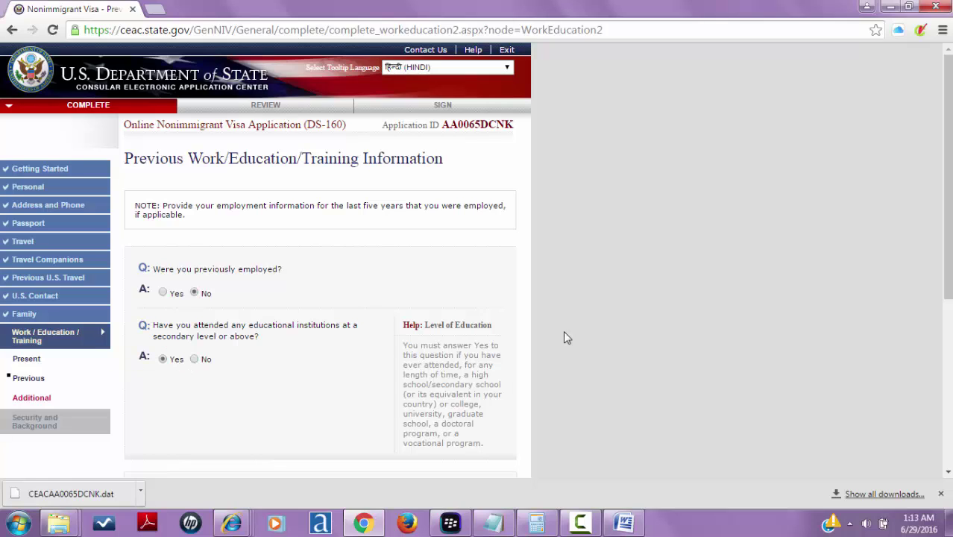
{"action": "left_click_drag", "start_coordinate": [948, 253], "coordinate": [854, 344]}
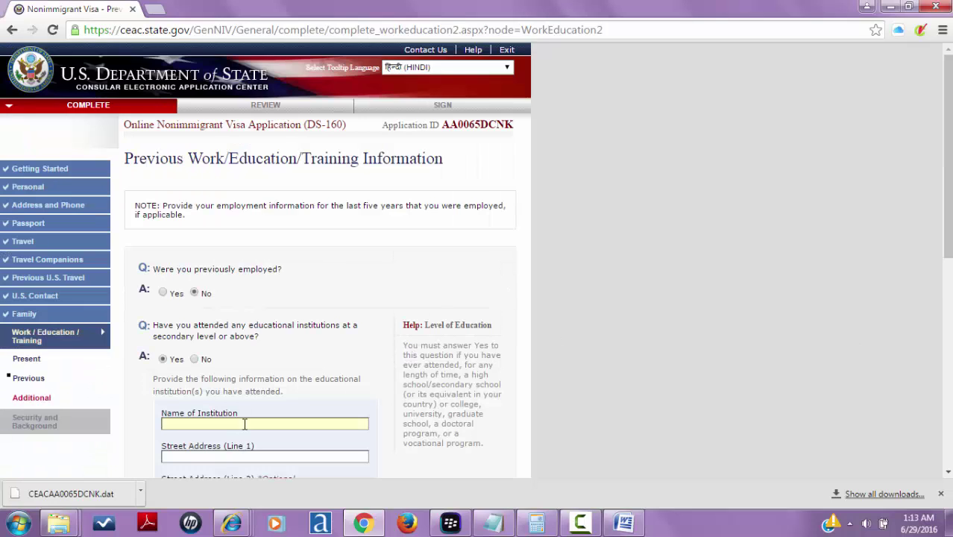
{"action": "type", "text": "DAV INSTITUTE O"}
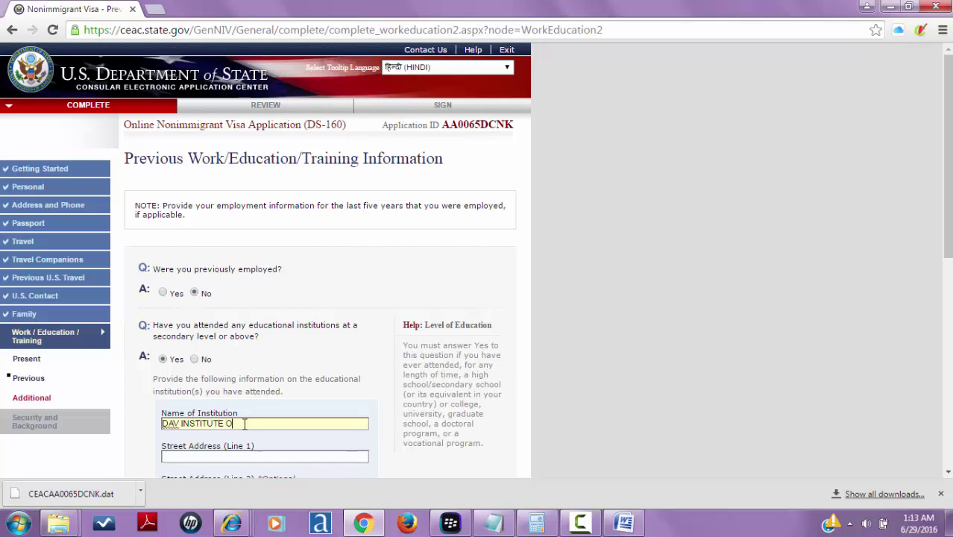
{"action": "type", "text": "F MANAGEMENT"}
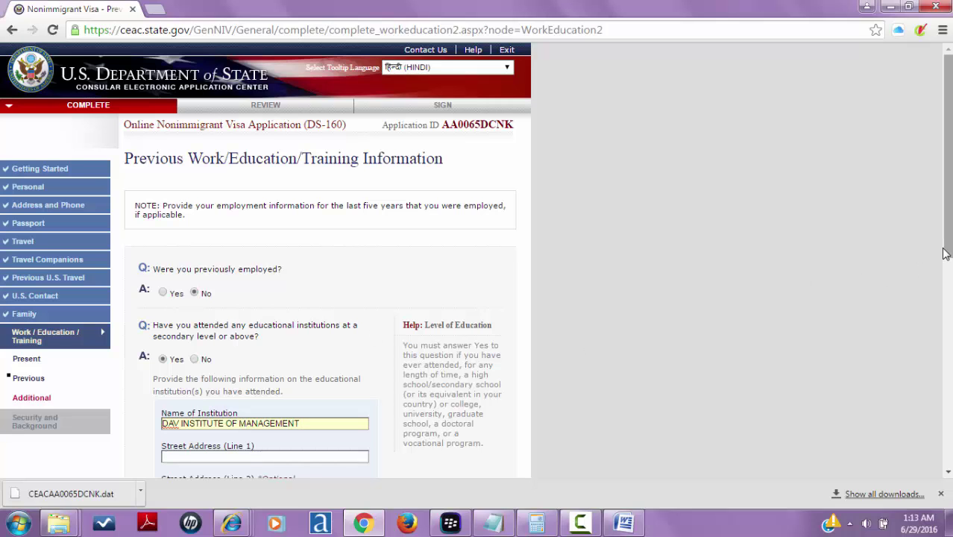
{"action": "scroll", "coordinate": [943, 256], "scroll_direction": "down", "scroll_amount": 2}
{"action": "scroll", "coordinate": [475, 261], "scroll_direction": "down", "scroll_amount": 5}
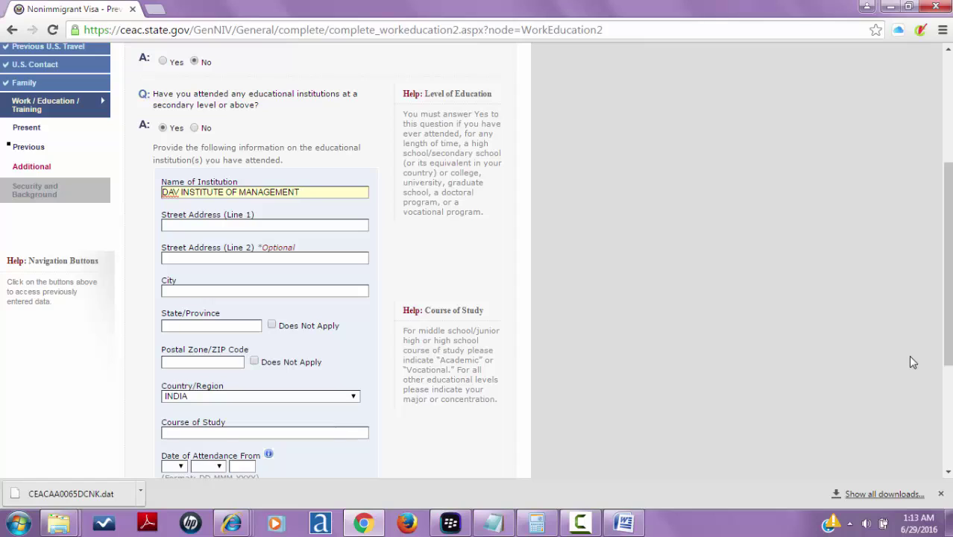
- Fill the institution's address as DELHI, NEW DELHI 110028 using the saved autofill entry
{"action": "left_click", "coordinate": [266, 228]}
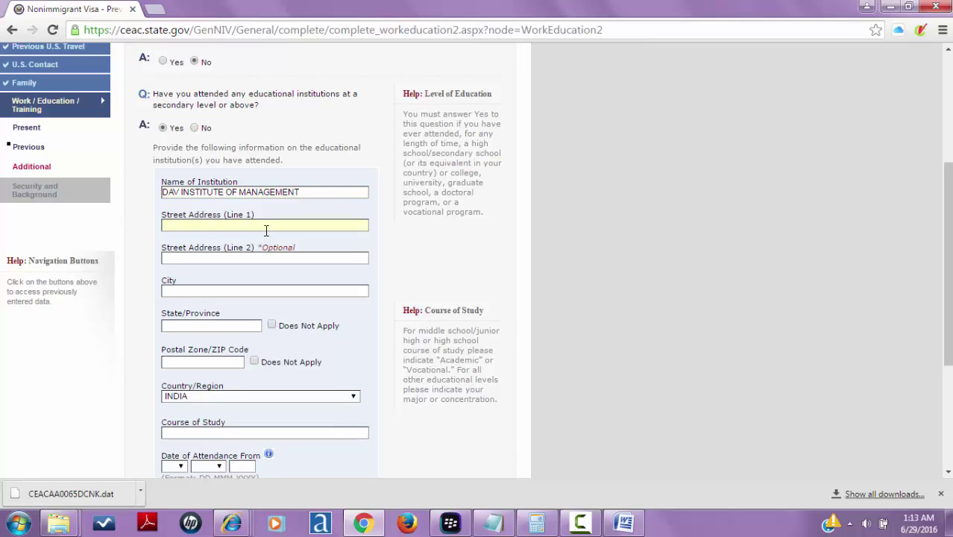
{"action": "type", "text": "DELHI"}
{"action": "left_click", "coordinate": [250, 259]}
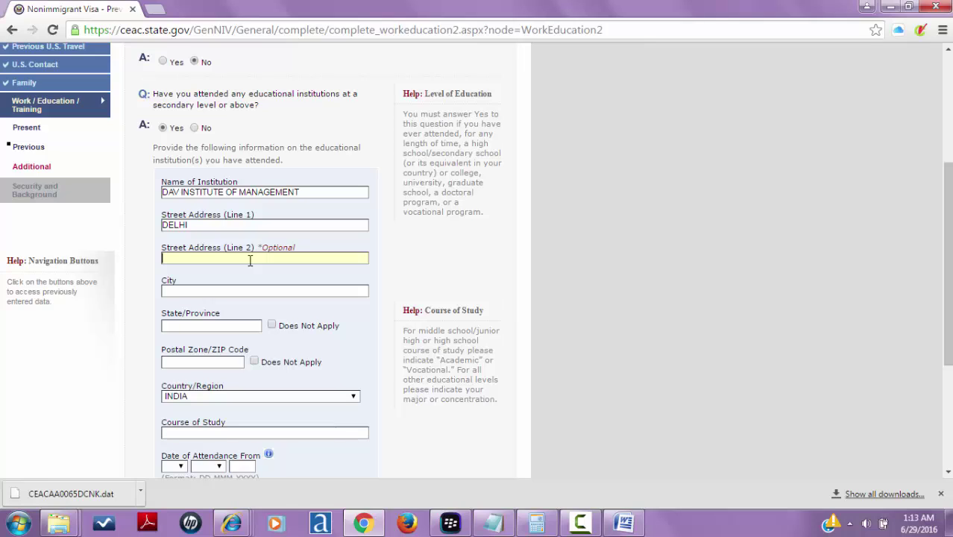
{"action": "type", "text": "DEL"}
{"action": "type", "text": "DELHI"}
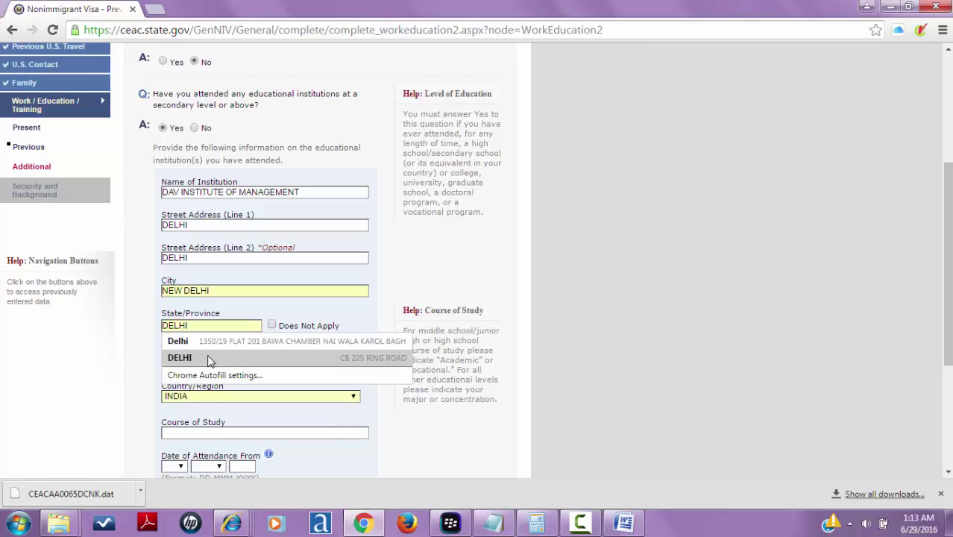
{"action": "left_click", "coordinate": [210, 359]}
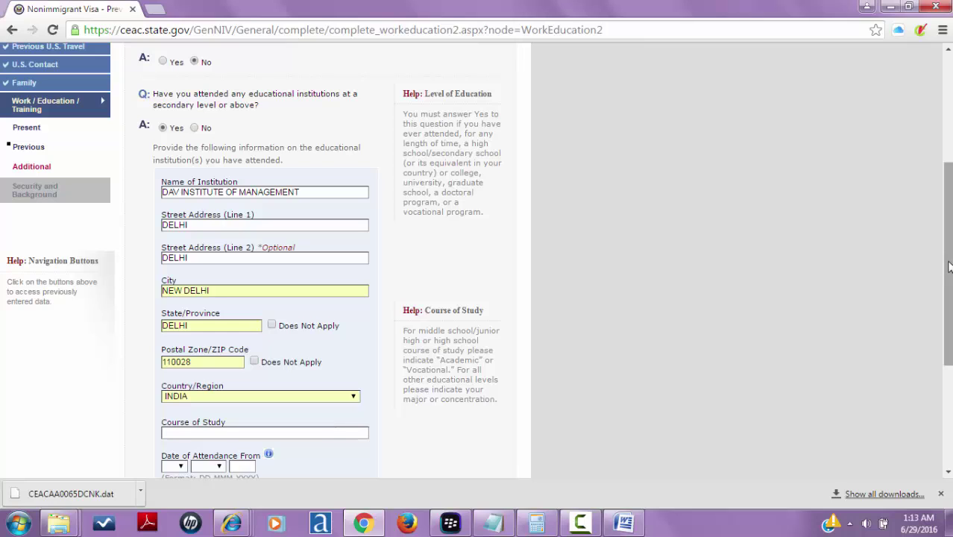
{"action": "left_click_drag", "start_coordinate": [948, 267], "coordinate": [949, 365]}
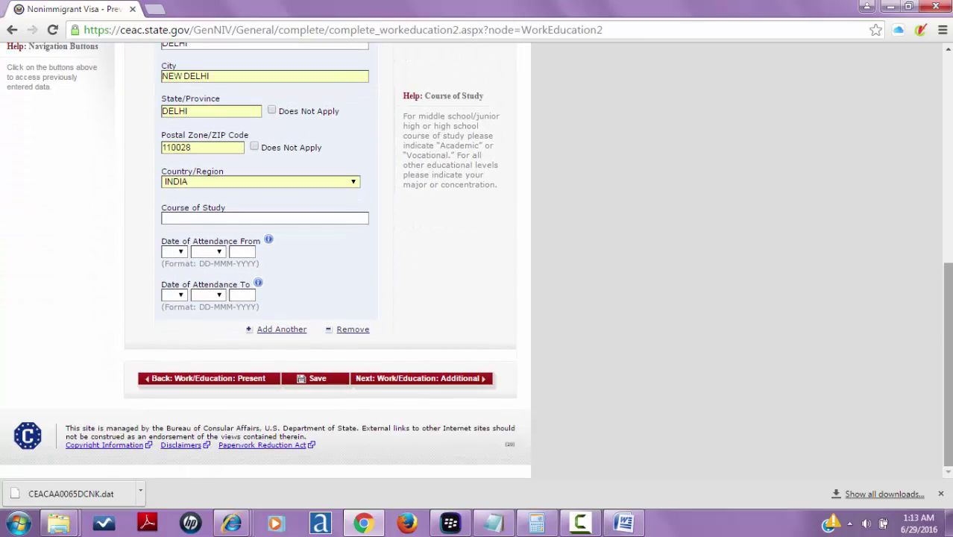
- Enter course MBA and an attendance start date of 01 APR 2002
{"action": "left_click", "coordinate": [325, 218]}
{"action": "type", "text": "MBA"}
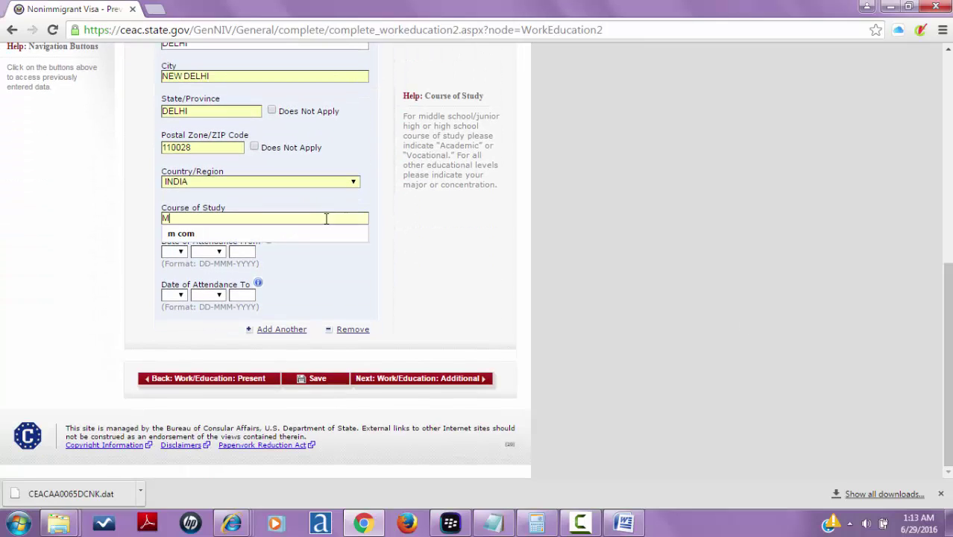
{"action": "left_click", "coordinate": [179, 252]}
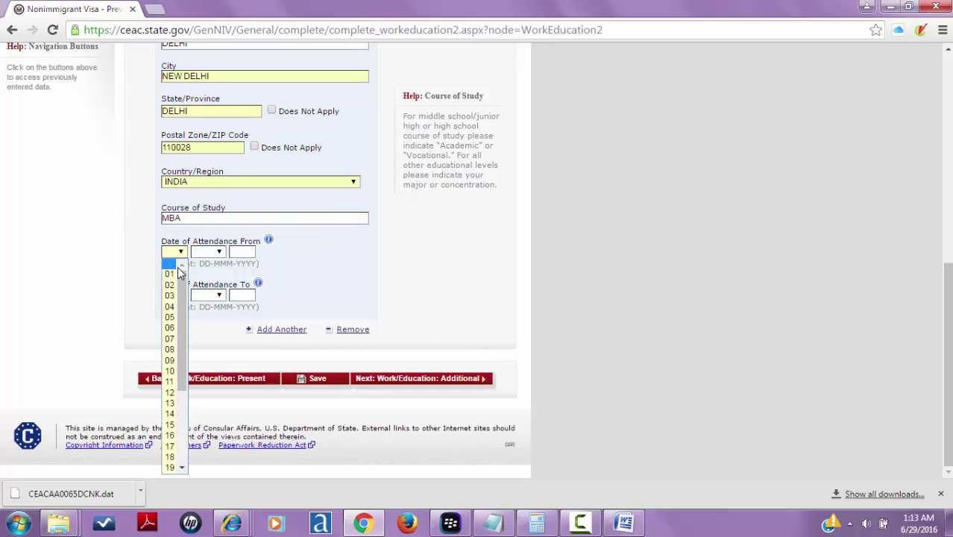
{"action": "left_click", "coordinate": [171, 274]}
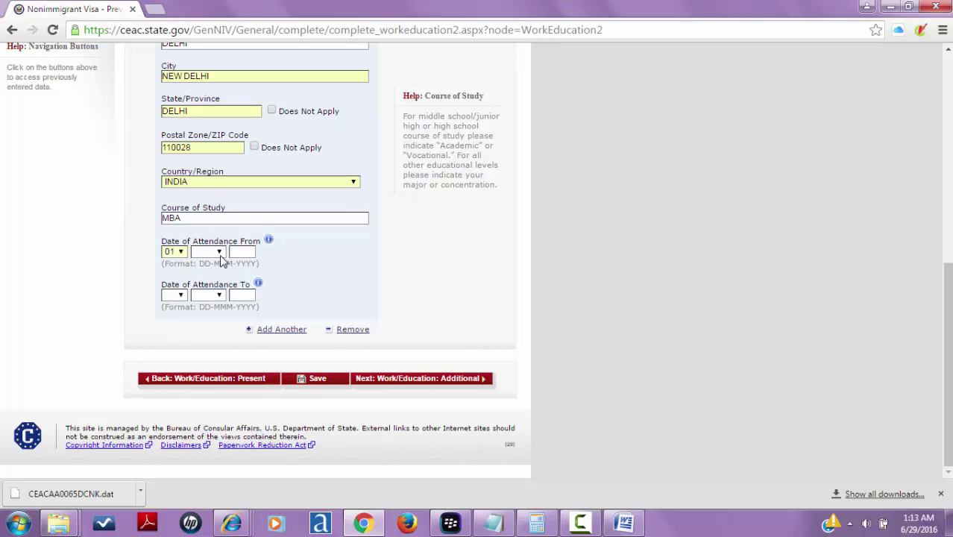
{"action": "left_click", "coordinate": [218, 252]}
{"action": "left_click", "coordinate": [207, 306]}
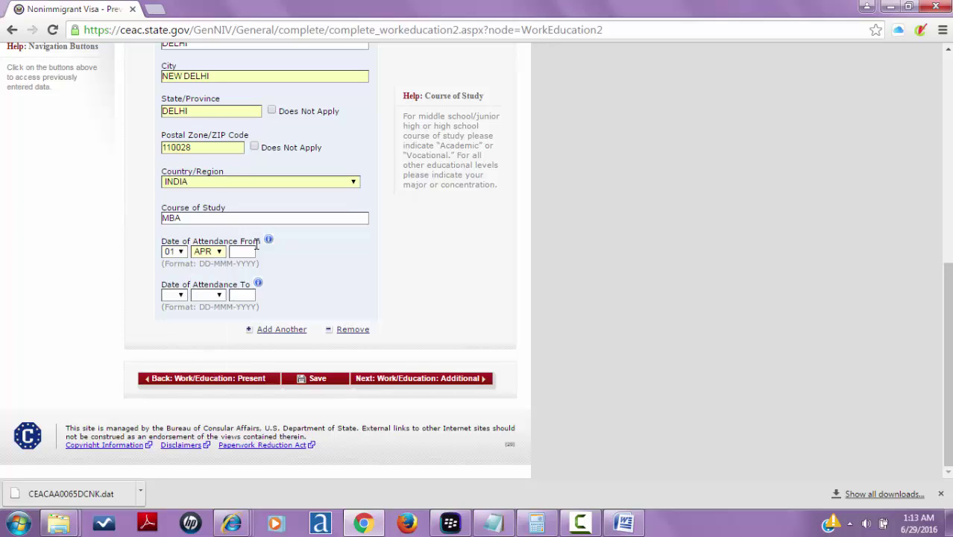
{"action": "type", "text": "2002"}
- Set the attendance end date to 31 MAR 2005 and continue to the Additional page
{"action": "left_click", "coordinate": [176, 296]}
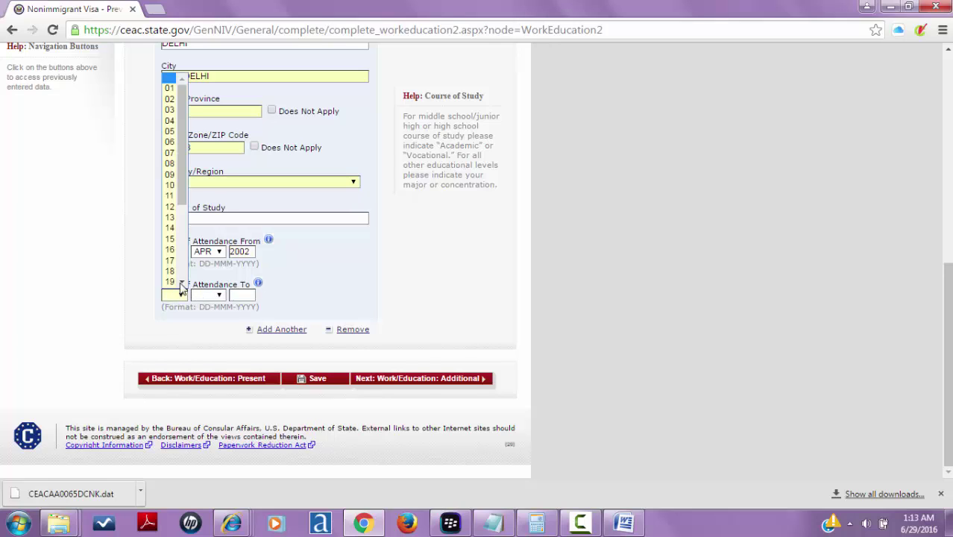
{"action": "left_click", "coordinate": [182, 283]}
{"action": "left_click", "coordinate": [182, 283]}
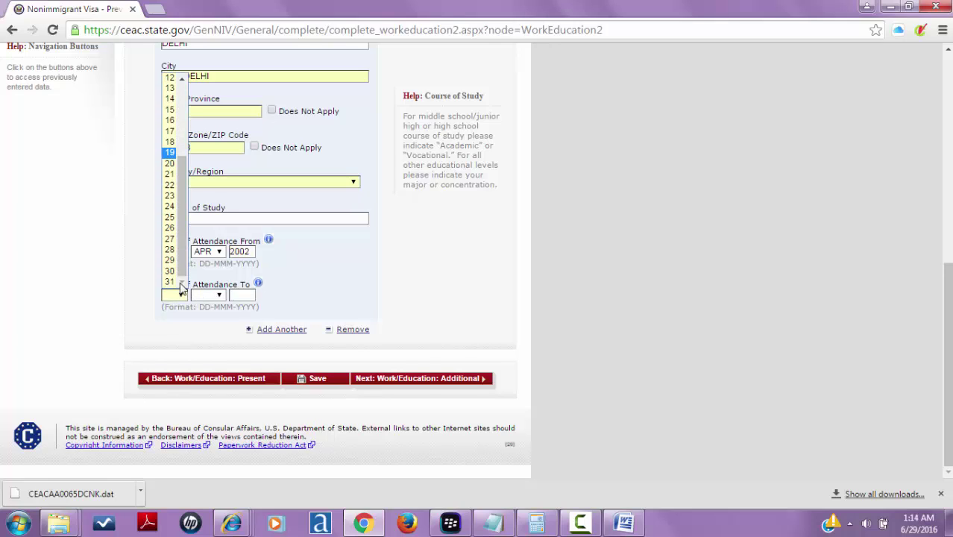
{"action": "left_click", "coordinate": [171, 280]}
{"action": "left_click", "coordinate": [212, 296]}
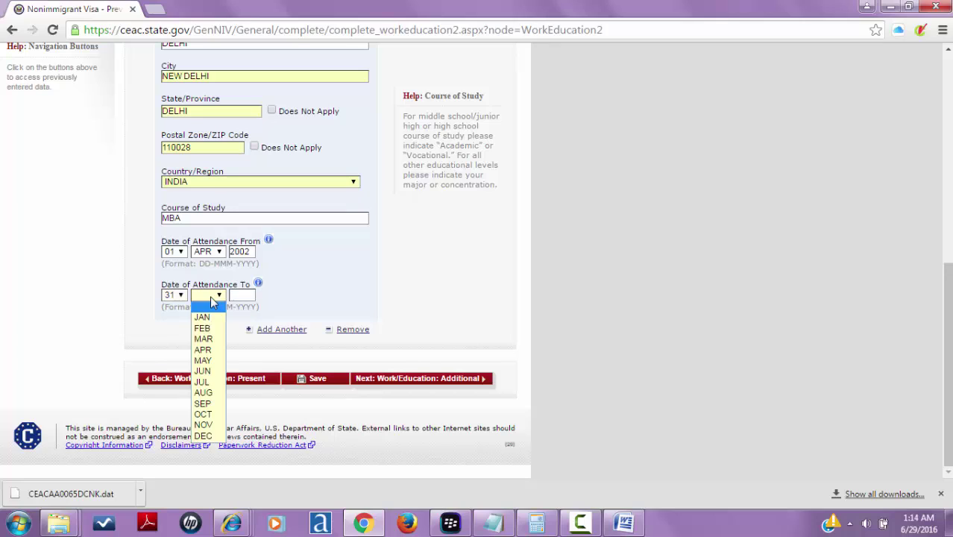
{"action": "left_click", "coordinate": [216, 341]}
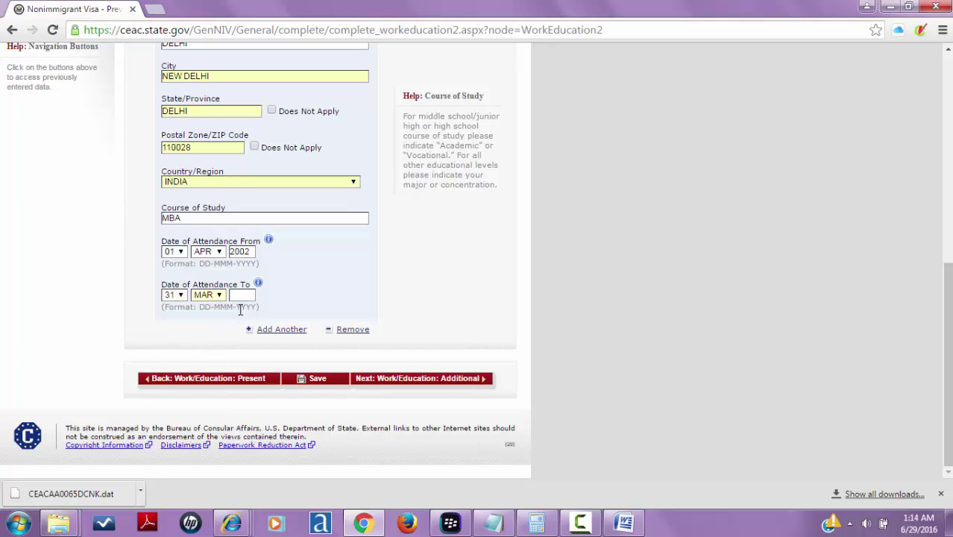
{"action": "left_click", "coordinate": [240, 297]}
{"action": "type", "text": "2"}
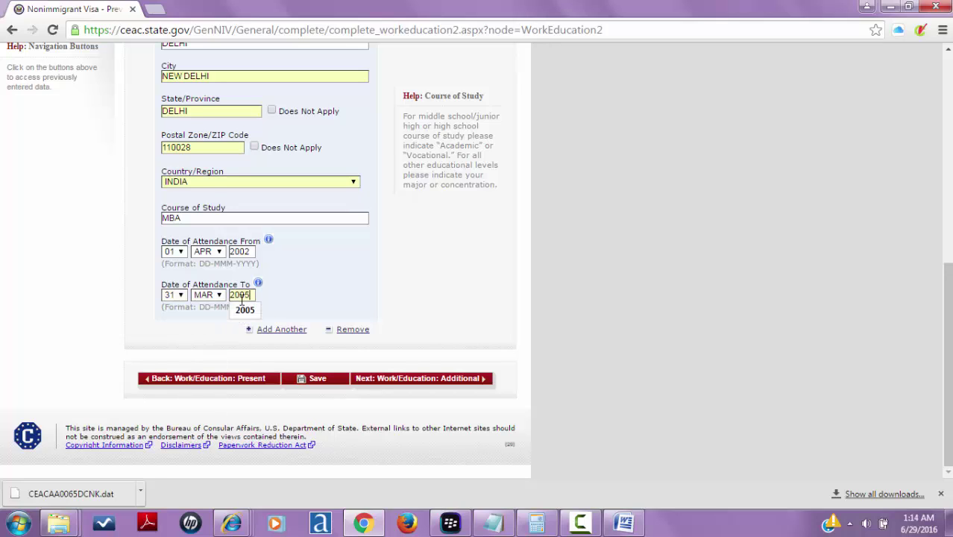
{"action": "type", "text": "005"}
{"action": "left_click", "coordinate": [244, 310]}
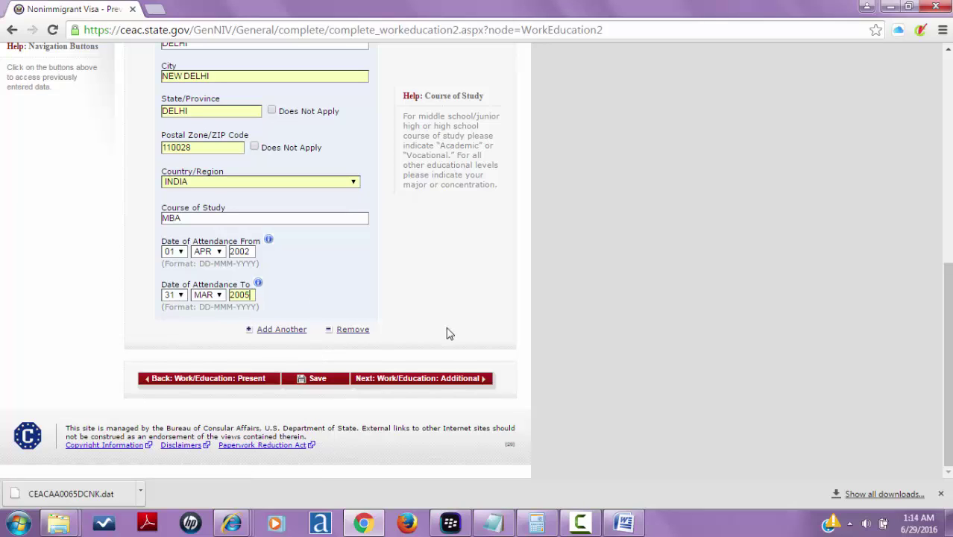
{"action": "left_click", "coordinate": [443, 380]}
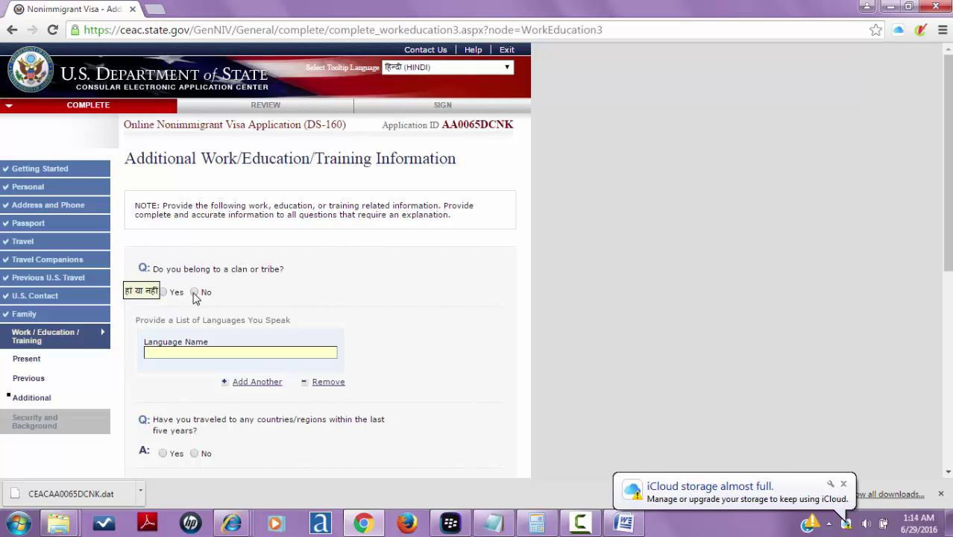
- Answer No to clan or tribe, list HINDI as a spoken language, and answer No to travel
{"action": "left_click", "coordinate": [194, 293]}
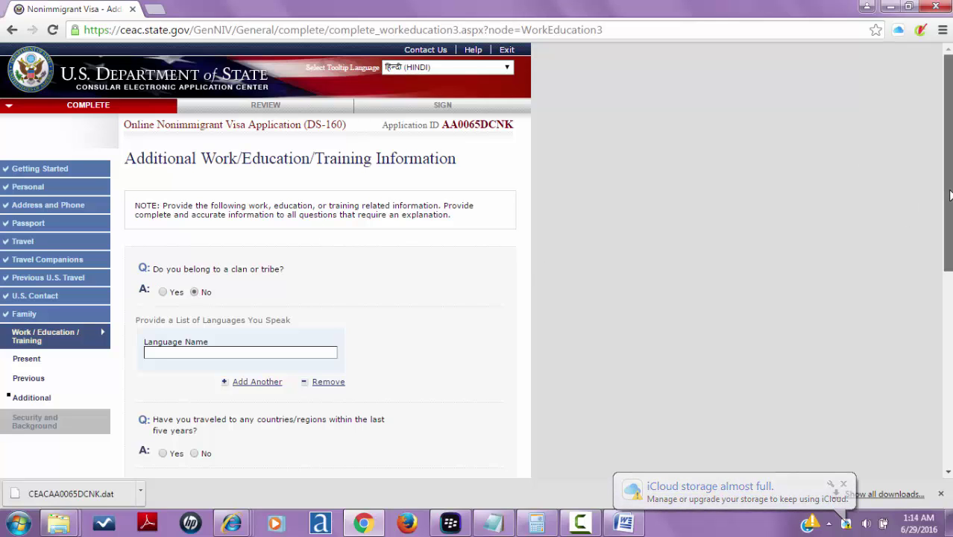
{"action": "scroll", "coordinate": [946, 186], "scroll_direction": "down", "scroll_amount": 2}
{"action": "scroll", "coordinate": [477, 261], "scroll_direction": "down", "scroll_amount": 2}
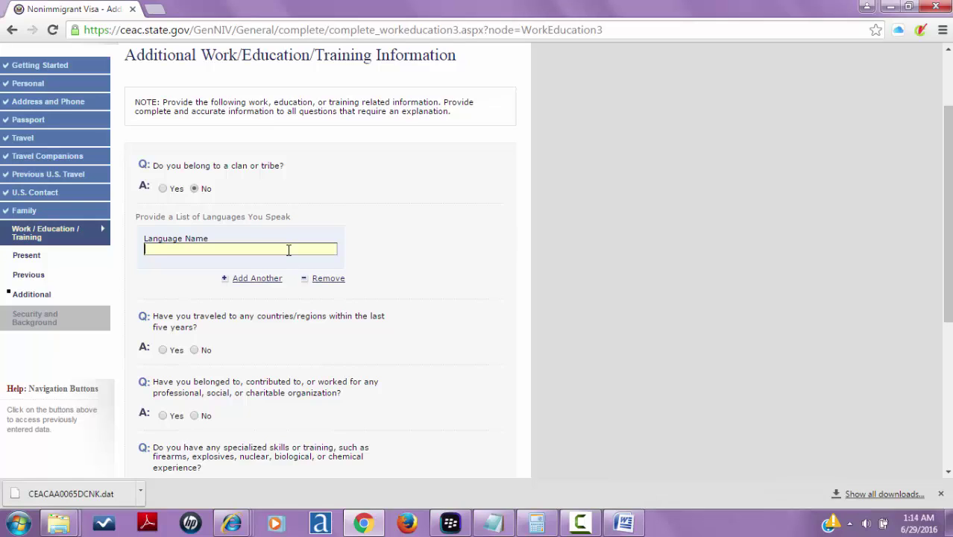
{"action": "type", "text": "HINDI"}
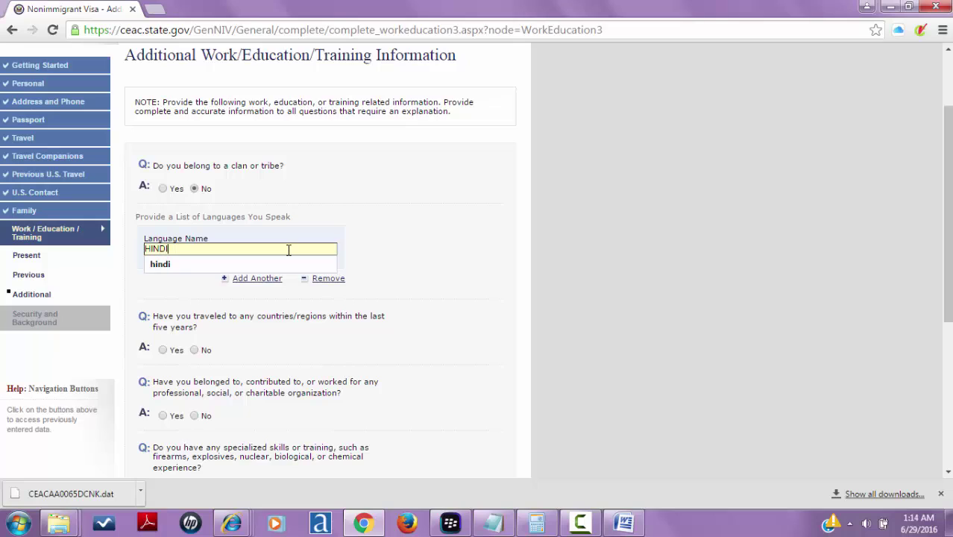
{"action": "left_click", "coordinate": [264, 263]}
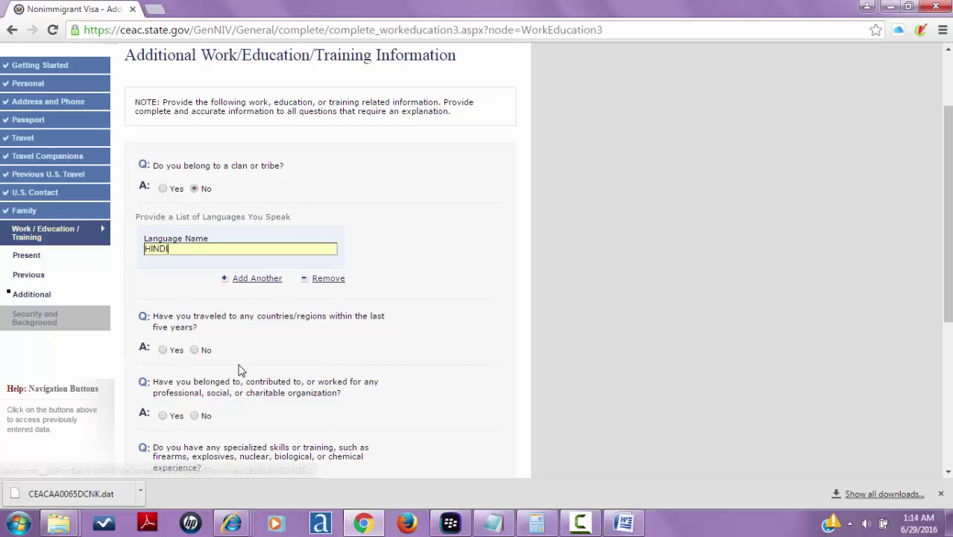
{"action": "left_click", "coordinate": [195, 350]}
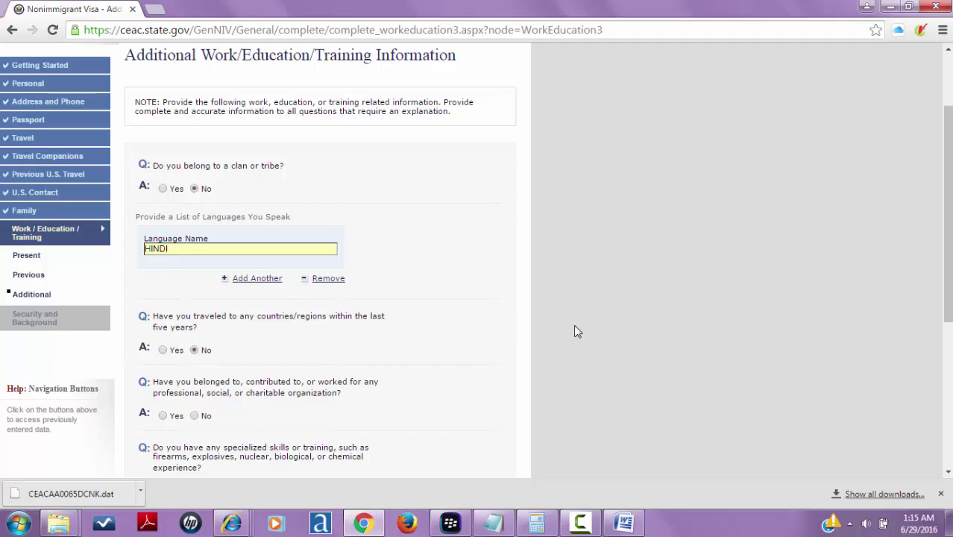
- Answer No to the organization, specialized skills, military and paramilitary questions
{"action": "scroll", "coordinate": [916, 248], "scroll_direction": "up", "scroll_amount": 3}
{"action": "left_click_drag", "start_coordinate": [946, 205], "coordinate": [947, 292]}
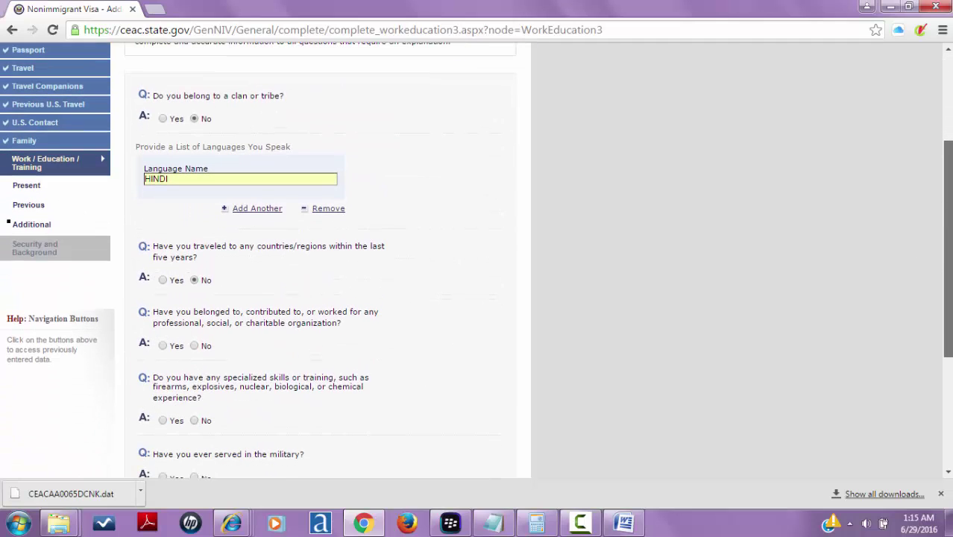
{"action": "left_click_drag", "start_coordinate": [947, 292], "coordinate": [946, 376]}
{"action": "left_click", "coordinate": [194, 176]}
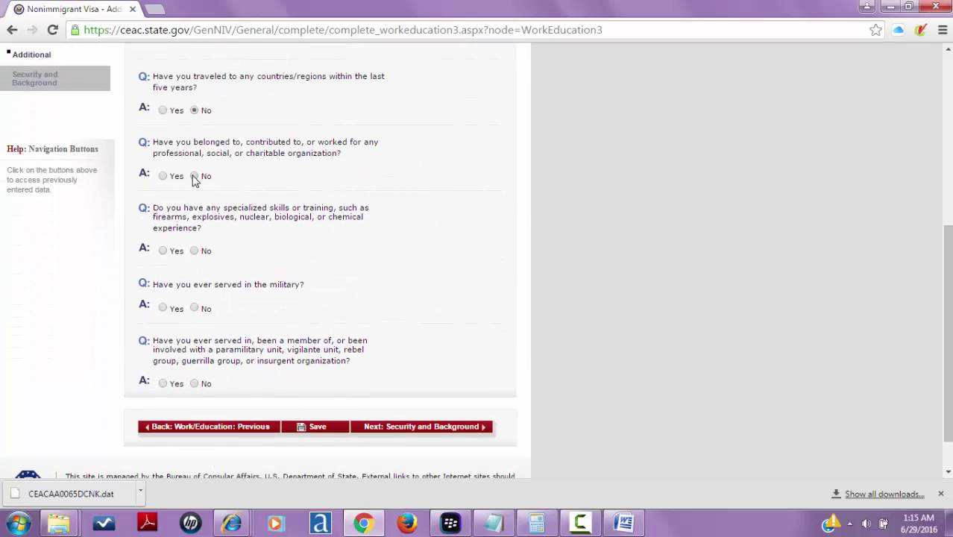
{"action": "left_click", "coordinate": [195, 251]}
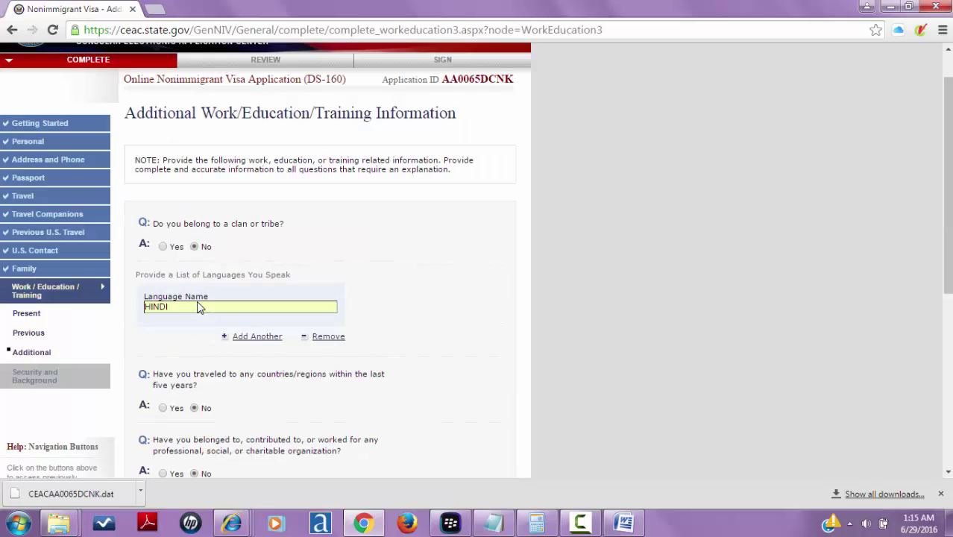
{"action": "left_click", "coordinate": [198, 304]}
{"action": "left_click_drag", "start_coordinate": [947, 253], "coordinate": [947, 390]}
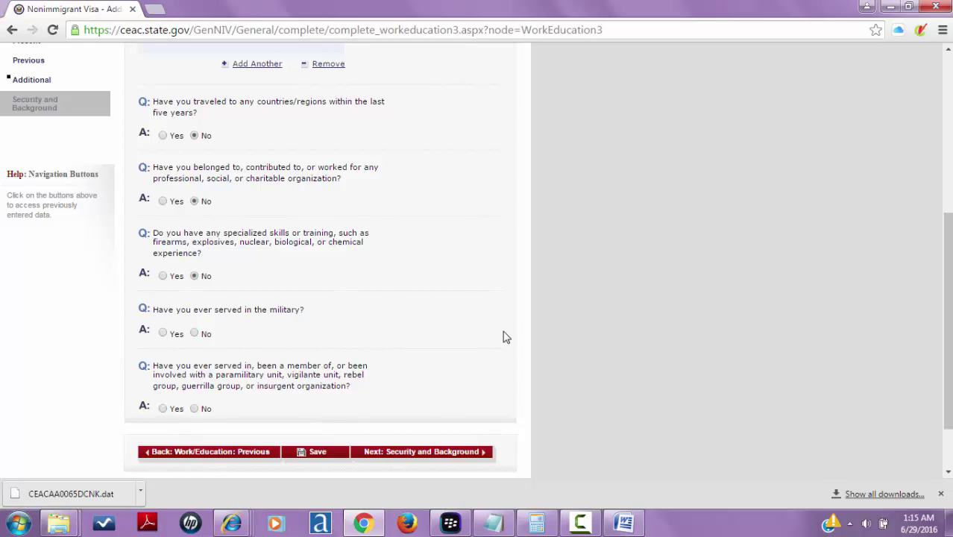
{"action": "left_click", "coordinate": [194, 334]}
{"action": "scroll", "coordinate": [209, 403], "scroll_direction": "up", "scroll_amount": 2}
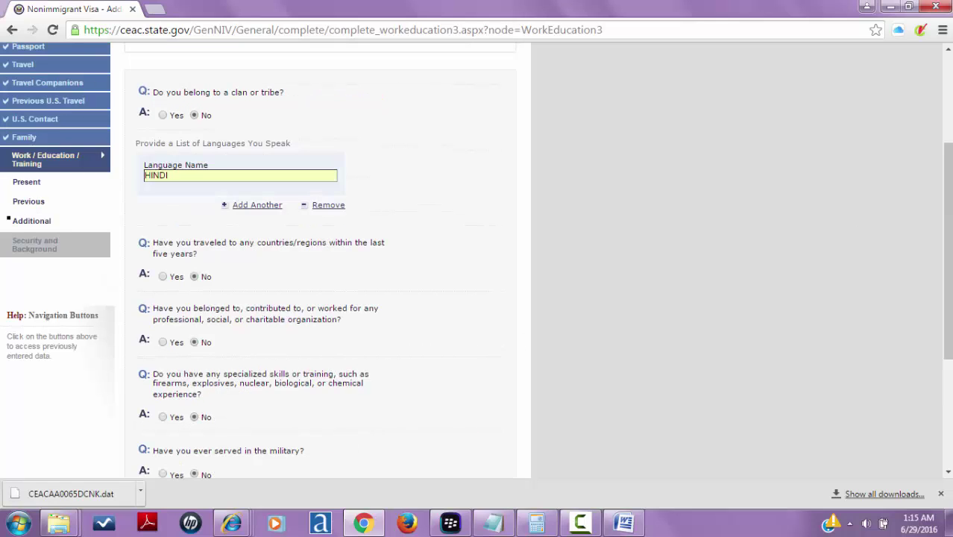
{"action": "scroll", "coordinate": [320, 260], "scroll_direction": "down", "scroll_amount": 3}
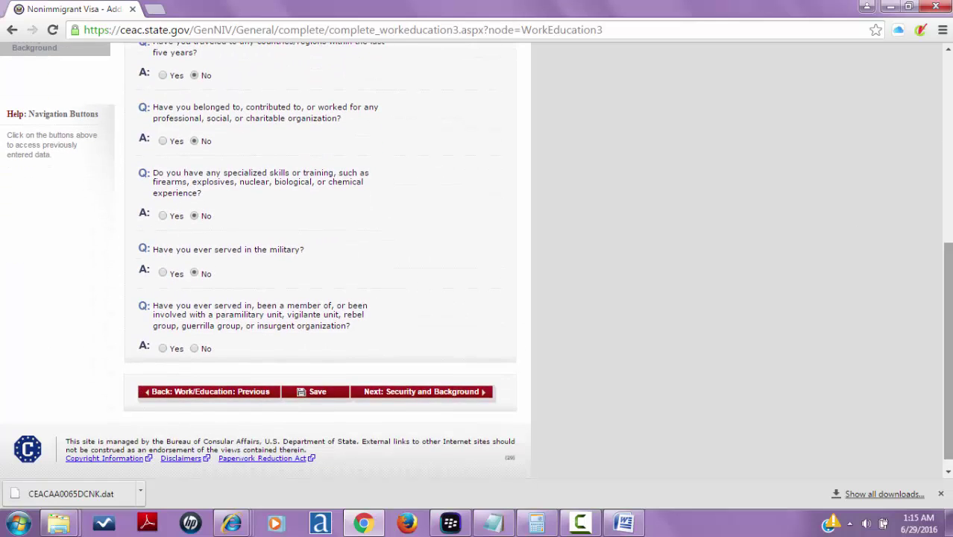
{"action": "left_click", "coordinate": [198, 349]}
- Answer No to the Part 1 communicable disease, drug abuse and mental disorder questions
{"action": "left_click", "coordinate": [481, 394]}
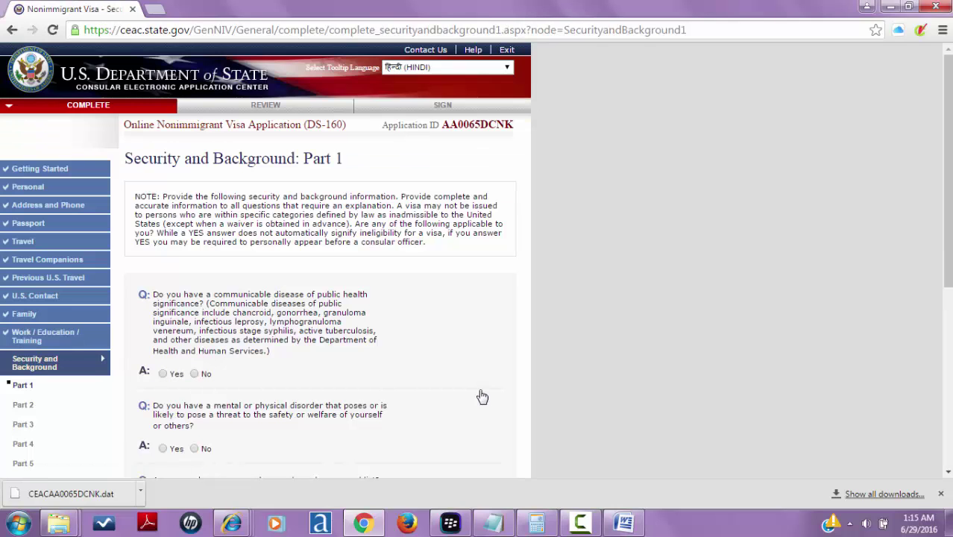
{"action": "left_click_drag", "start_coordinate": [949, 163], "coordinate": [936, 264]}
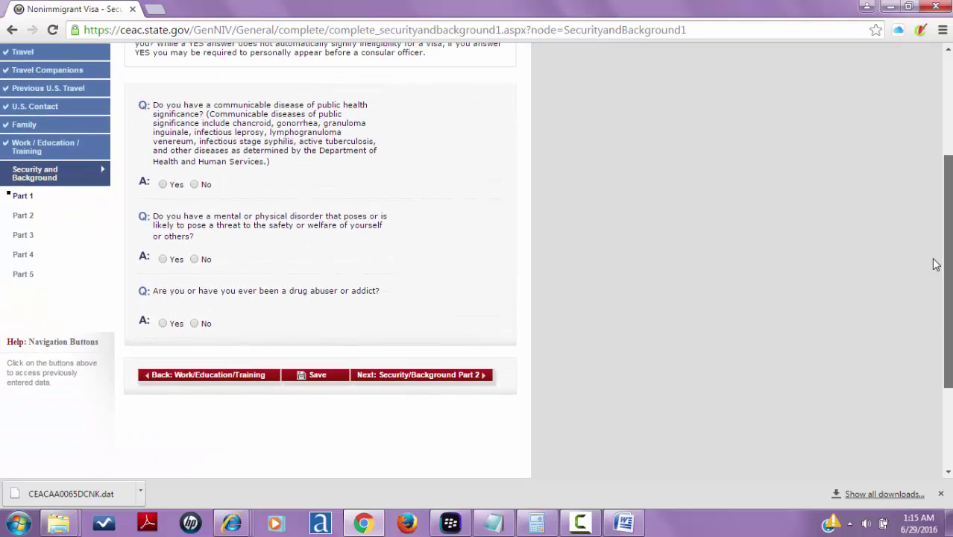
{"action": "left_click", "coordinate": [194, 185]}
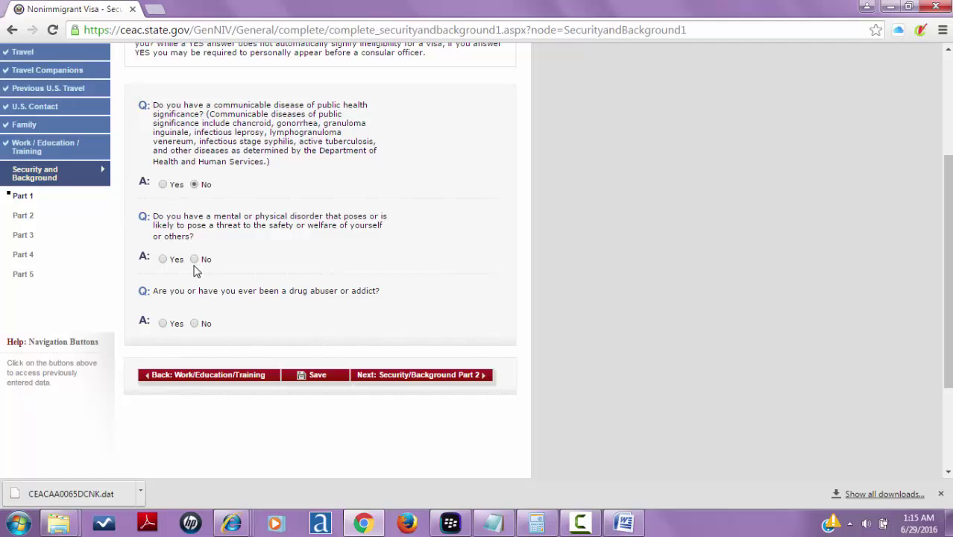
{"action": "left_click", "coordinate": [195, 324]}
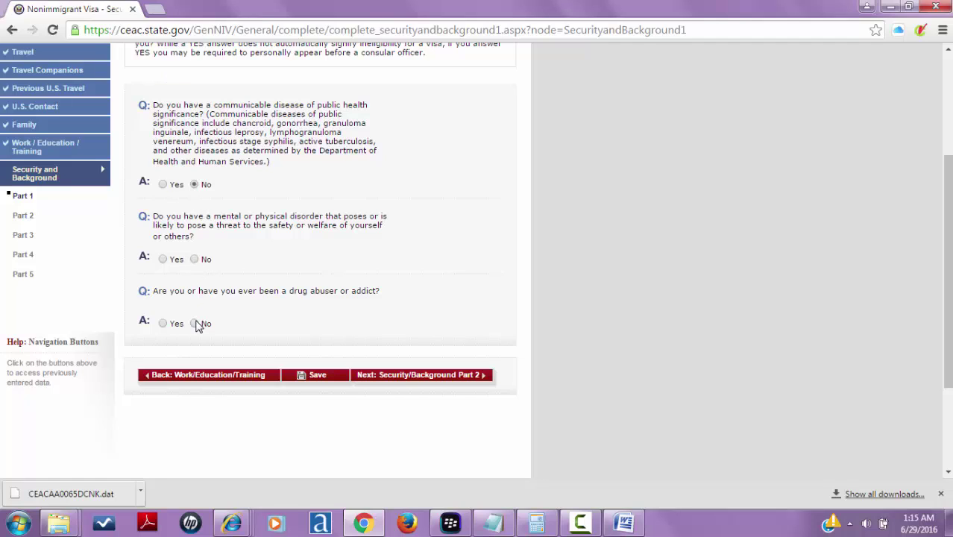
{"action": "left_click", "coordinate": [194, 259]}
- Answer No to Part 2's arrest, controlled substances, money laundering and human trafficking questions
{"action": "left_click", "coordinate": [400, 375]}
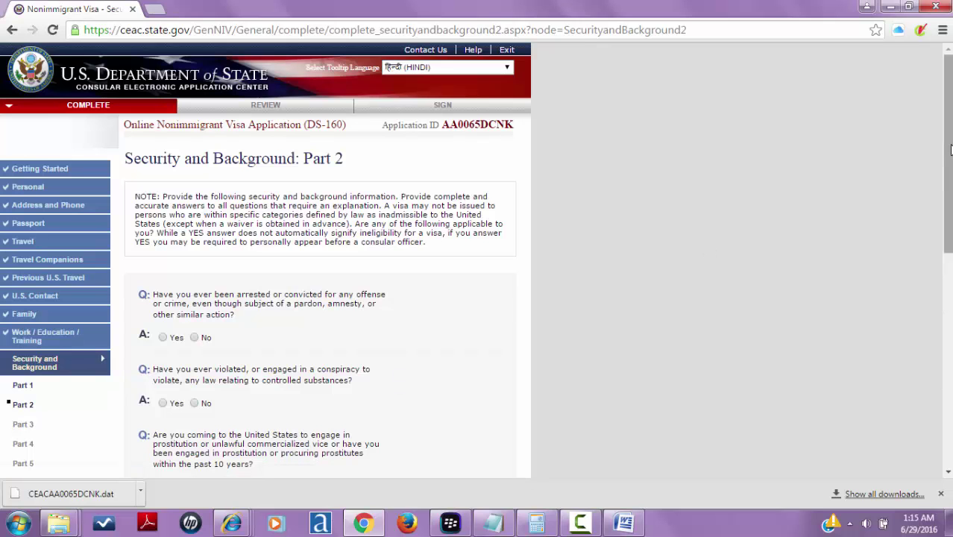
{"action": "left_click_drag", "start_coordinate": [947, 187], "coordinate": [947, 282]}
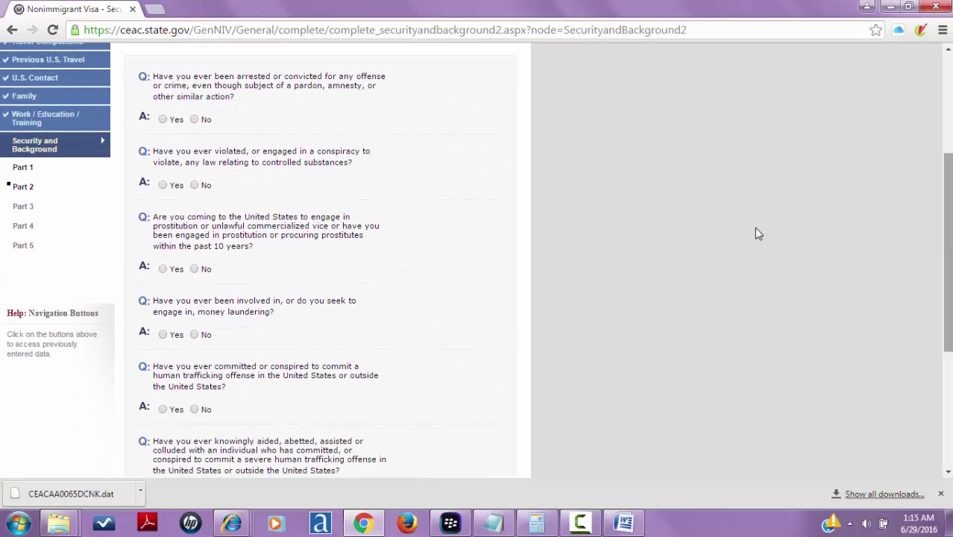
{"action": "left_click", "coordinate": [198, 121]}
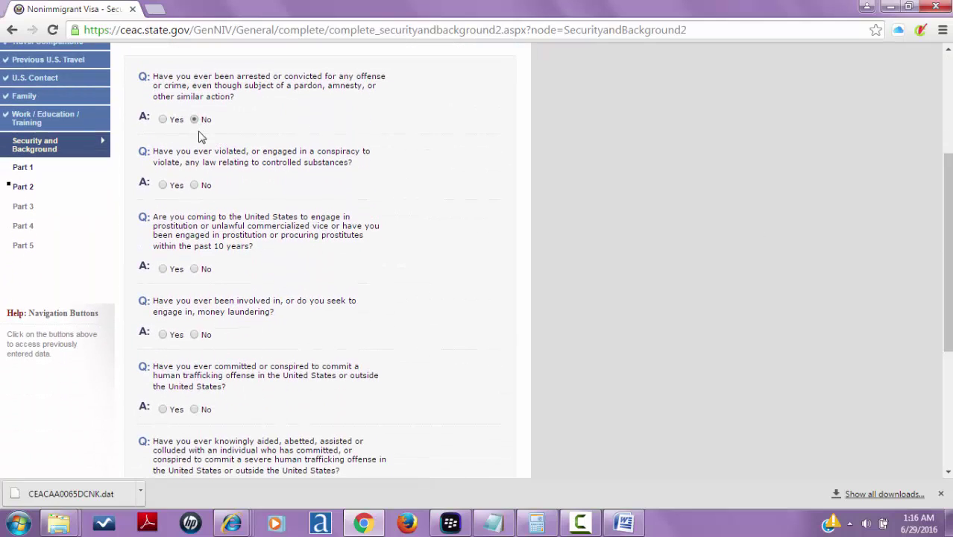
{"action": "left_click", "coordinate": [197, 189]}
{"action": "left_click", "coordinate": [197, 337]}
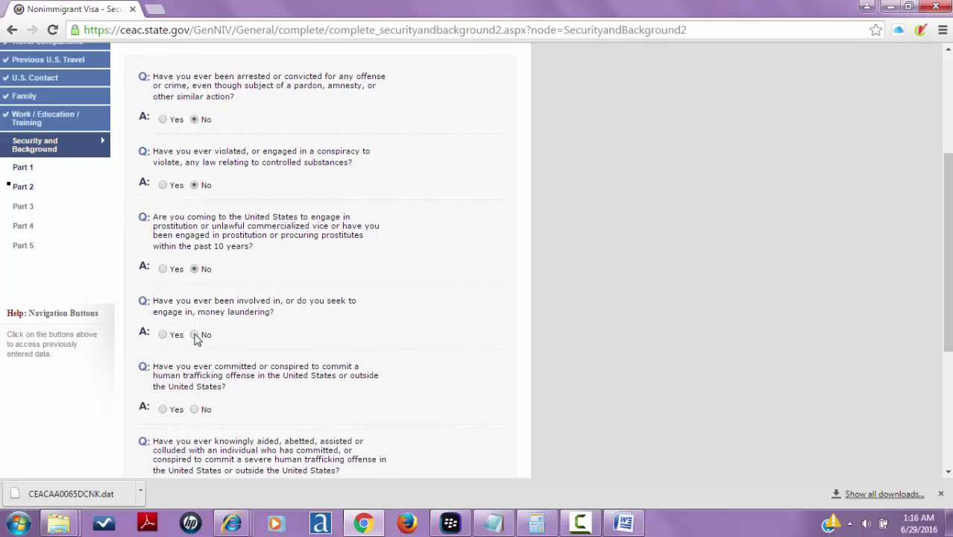
{"action": "left_click", "coordinate": [195, 409]}
{"action": "left_click_drag", "start_coordinate": [947, 254], "coordinate": [946, 351]}
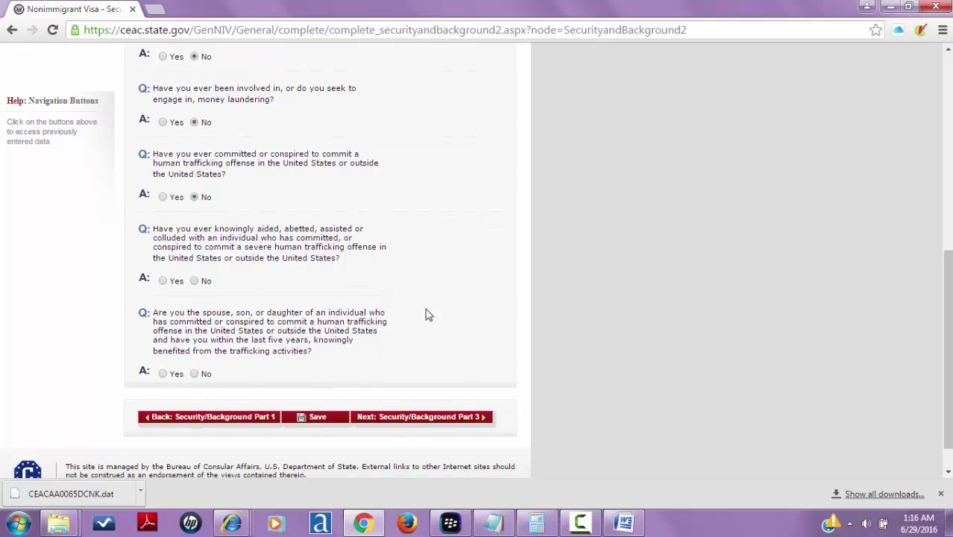
{"action": "left_click", "coordinate": [196, 284]}
{"action": "left_click", "coordinate": [196, 373]}
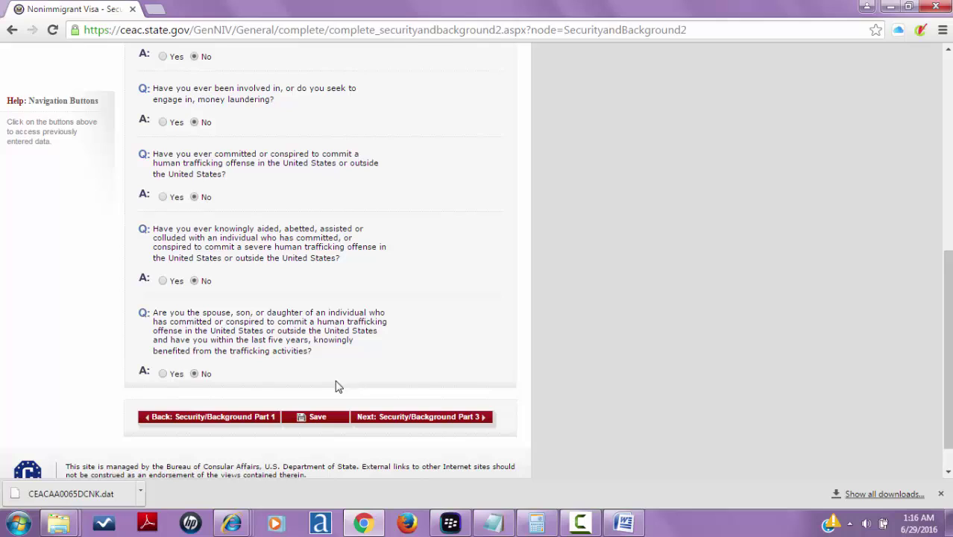
{"action": "left_click", "coordinate": [448, 423]}
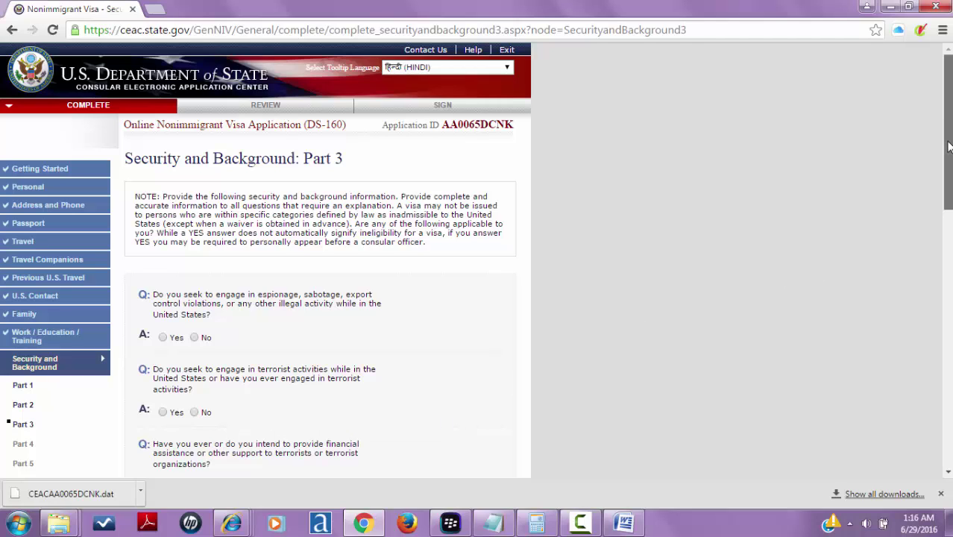
- Answer No to the espionage, terrorist activity, terrorist support and terrorist membership questions
{"action": "left_click_drag", "start_coordinate": [947, 146], "coordinate": [947, 210]}
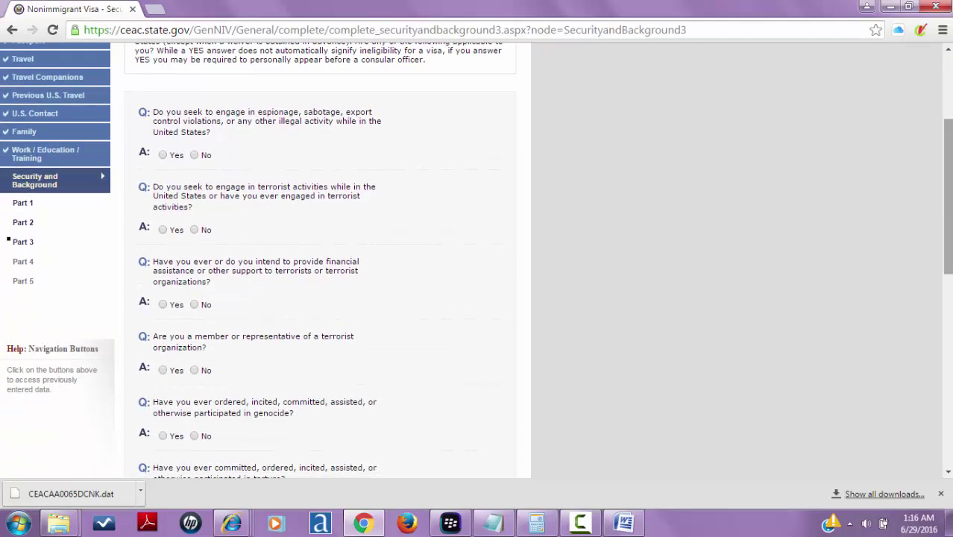
{"action": "left_click", "coordinate": [199, 160]}
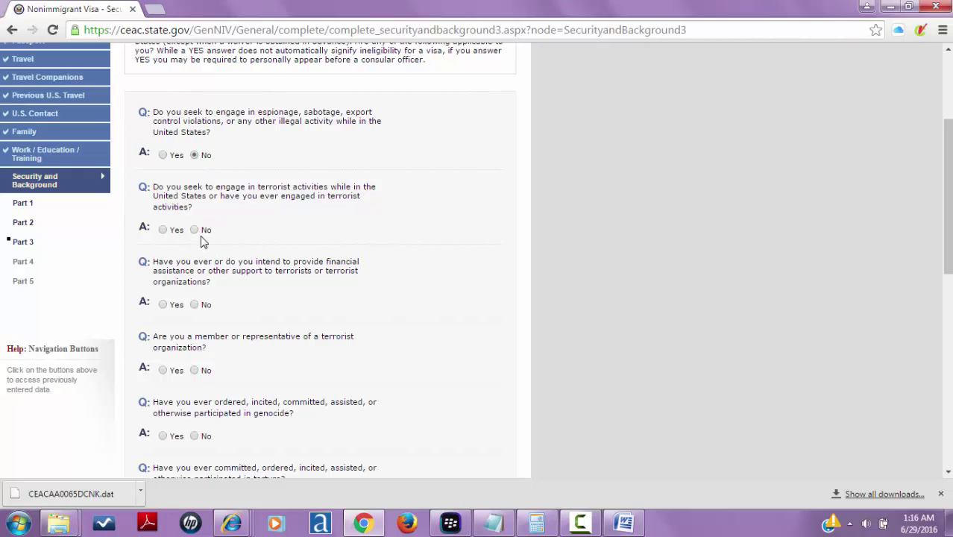
{"action": "left_click", "coordinate": [193, 232]}
{"action": "left_click", "coordinate": [194, 304]}
{"action": "left_click", "coordinate": [199, 371]}
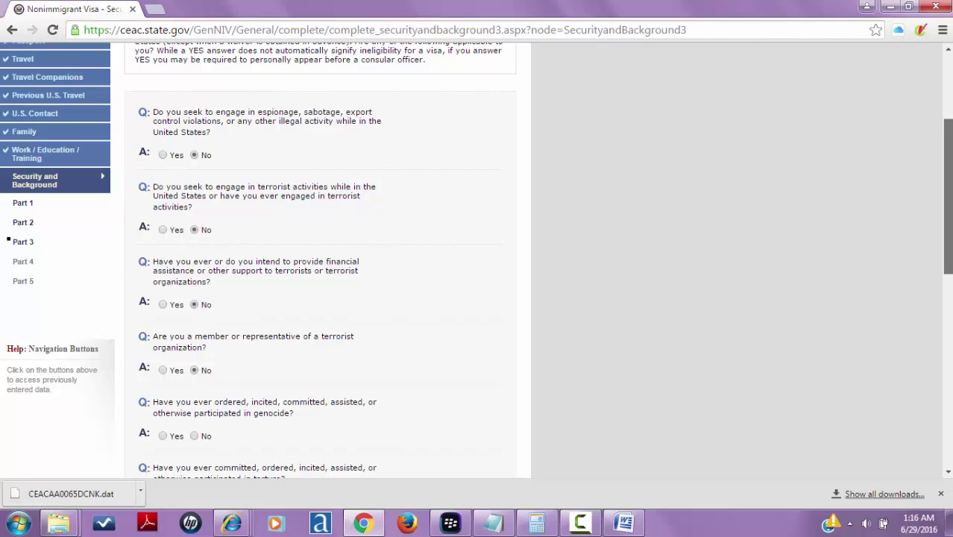
- Answer No to genocide, torture, extrajudicial killings, child soldiers, religious freedom, population controls and organ transplantation
{"action": "left_click_drag", "start_coordinate": [946, 245], "coordinate": [947, 335]}
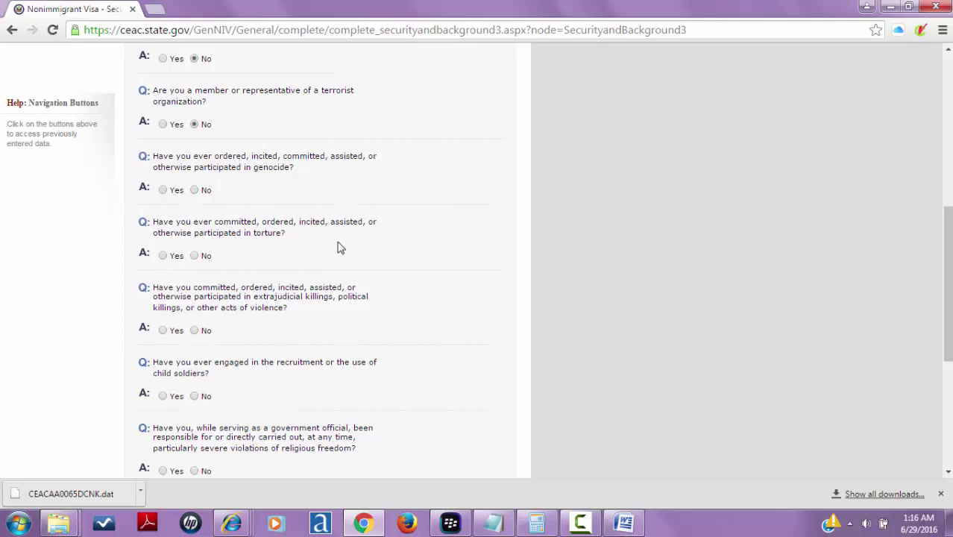
{"action": "left_click", "coordinate": [194, 191]}
{"action": "left_click", "coordinate": [195, 257]}
{"action": "left_click", "coordinate": [195, 330]}
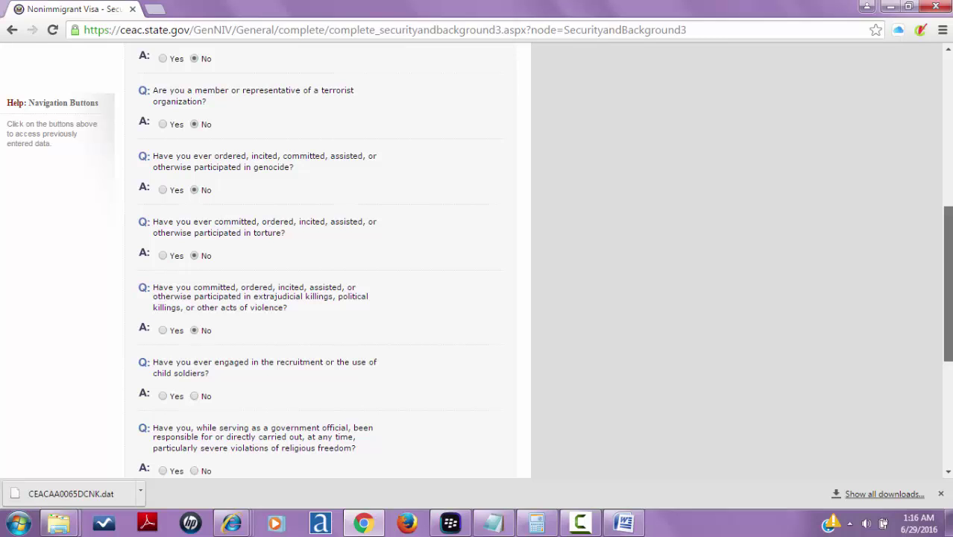
{"action": "left_click_drag", "start_coordinate": [951, 310], "coordinate": [951, 403]}
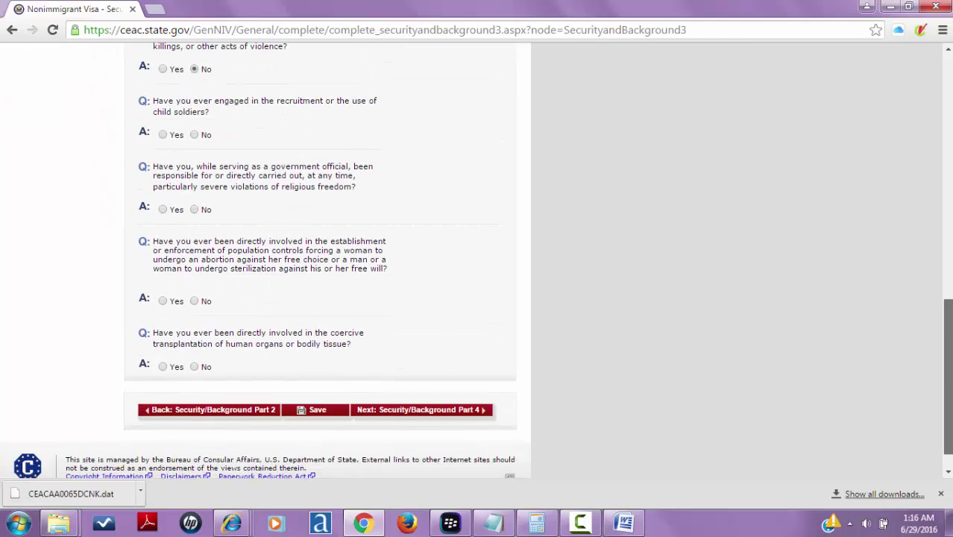
{"action": "left_click", "coordinate": [195, 136]}
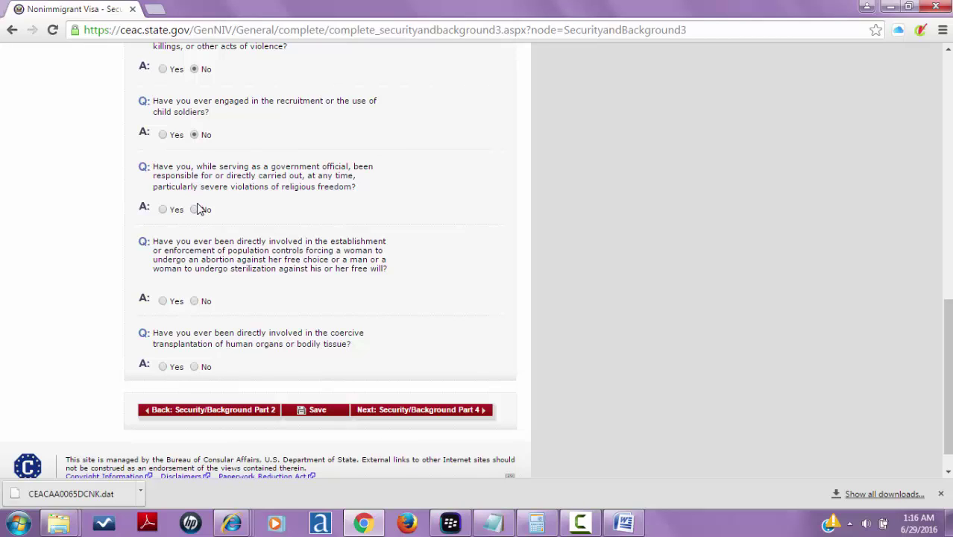
{"action": "left_click", "coordinate": [195, 210]}
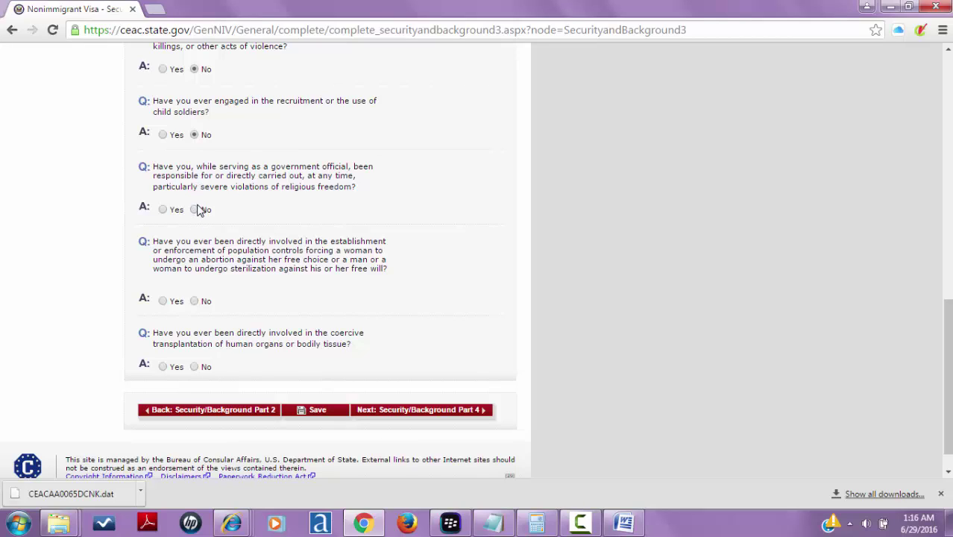
{"action": "left_click", "coordinate": [195, 301]}
{"action": "left_click", "coordinate": [196, 367]}
- Answer No to the Part 4 visa fraud question
{"action": "left_click", "coordinate": [403, 412]}
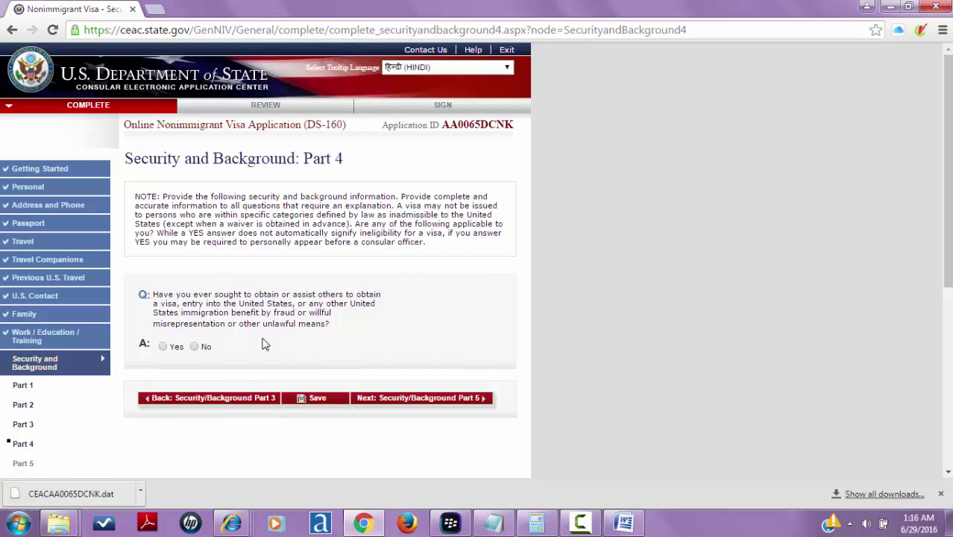
{"action": "left_click", "coordinate": [194, 347]}
{"action": "left_click", "coordinate": [389, 402]}
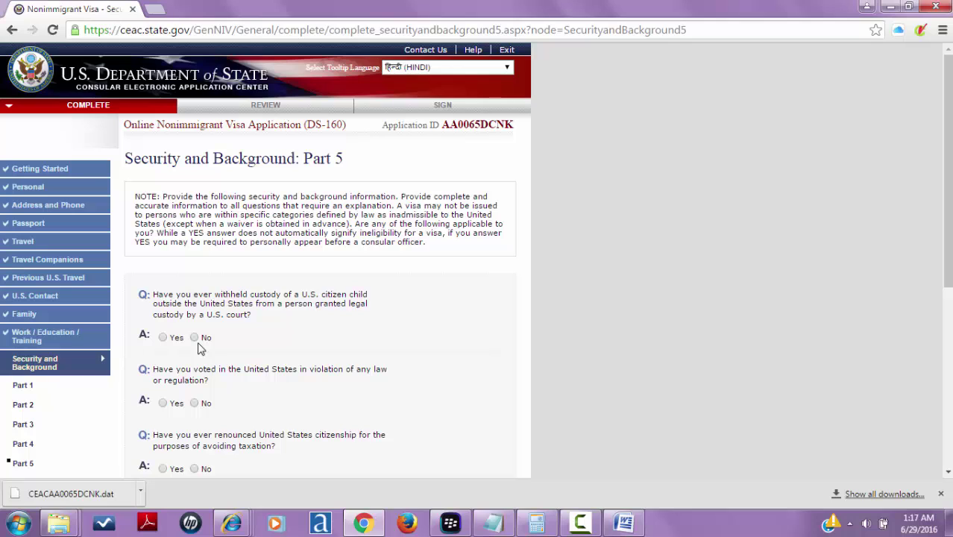
- Answer No to Part 5's child custody, tax-renunciation and unlawful voting questions, then go to review
{"action": "left_click", "coordinate": [197, 341]}
{"action": "scroll", "coordinate": [947, 171], "scroll_direction": "down", "scroll_amount": 2}
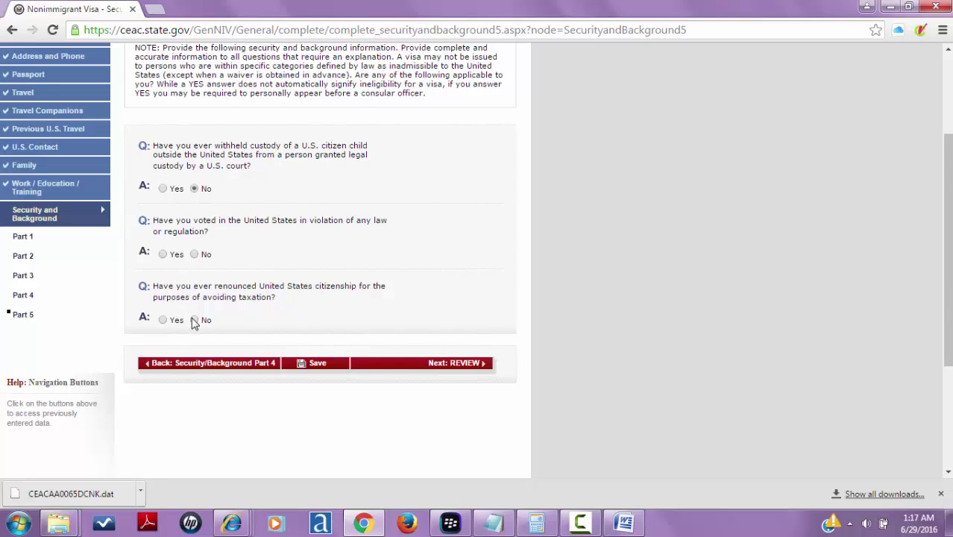
{"action": "left_click", "coordinate": [194, 319]}
{"action": "left_click", "coordinate": [194, 254]}
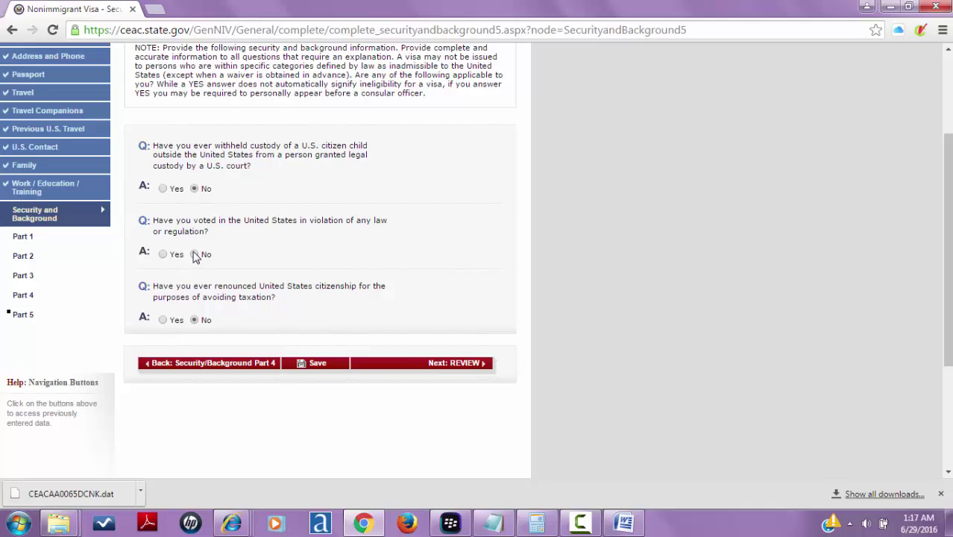
{"action": "left_click", "coordinate": [369, 366]}
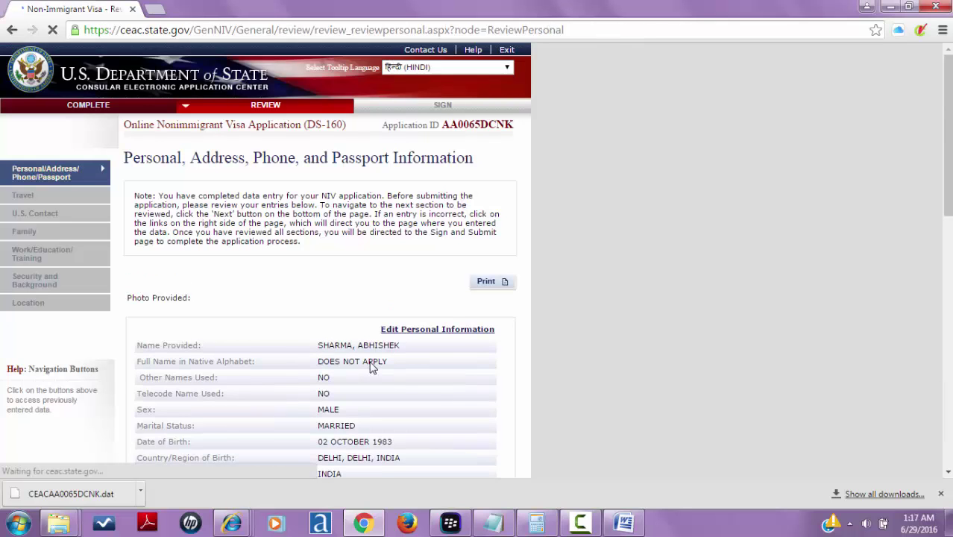
- Scroll through the Personal/Address/Phone/Passport review and the Travel review pages
{"action": "left_click_drag", "start_coordinate": [946, 118], "coordinate": [873, 289]}
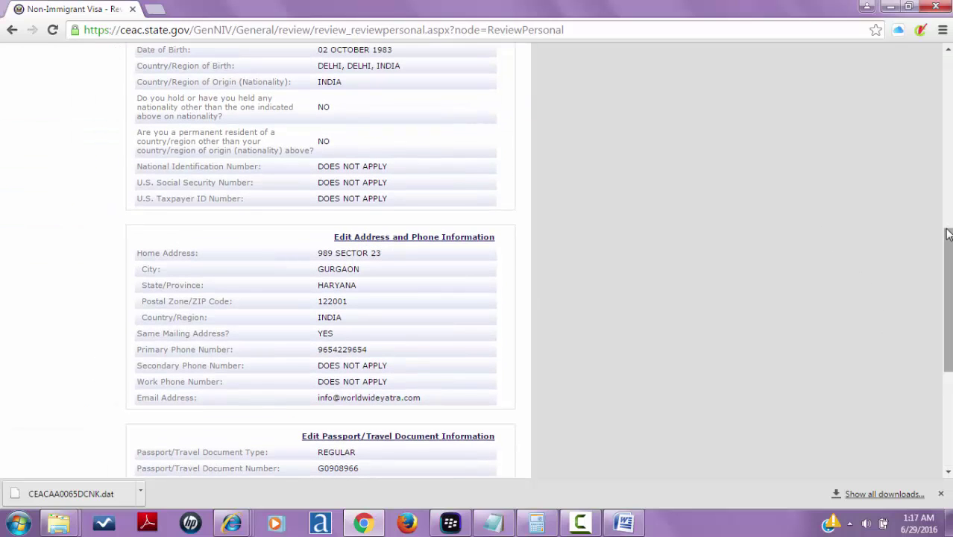
{"action": "left_click_drag", "start_coordinate": [947, 299], "coordinate": [947, 395]}
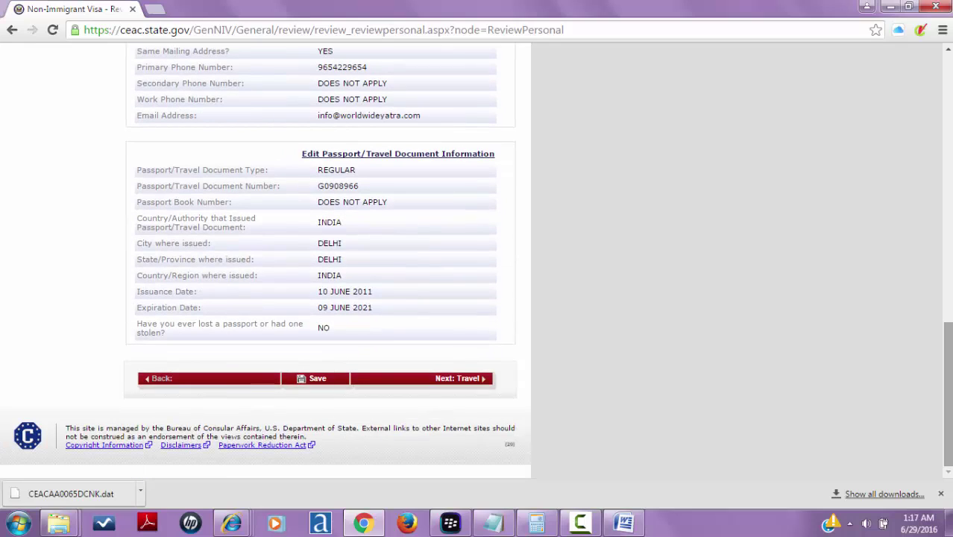
{"action": "left_click", "coordinate": [436, 388]}
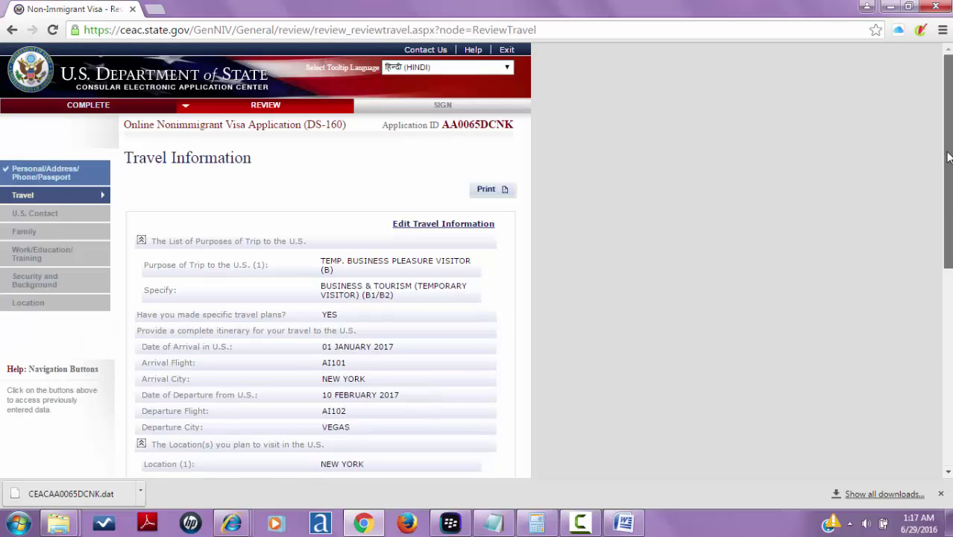
{"action": "left_click_drag", "start_coordinate": [947, 158], "coordinate": [947, 319]}
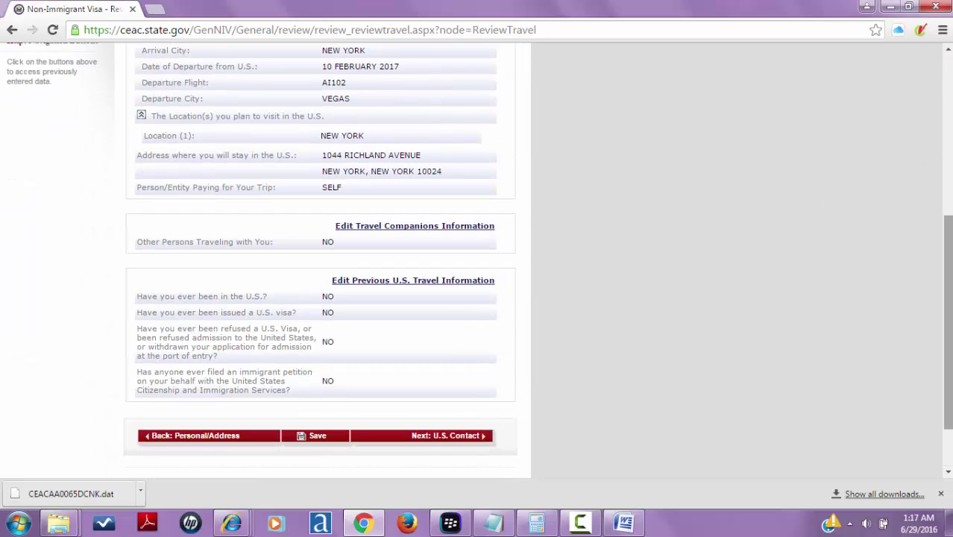
{"action": "left_click", "coordinate": [455, 441]}
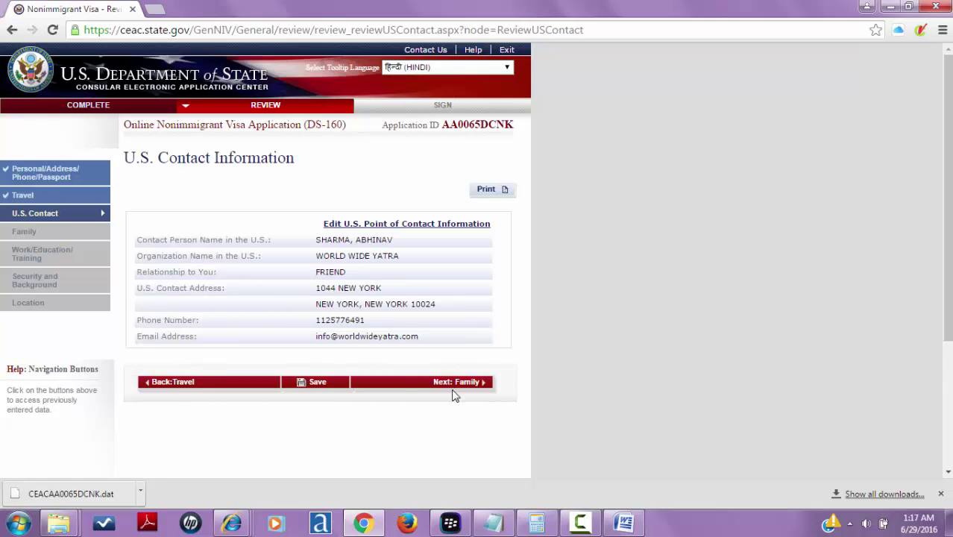
- Page through the U.S. Contact, Family and Work/Education/Training reviews to the Security and Background summary
{"action": "left_click", "coordinate": [456, 386]}
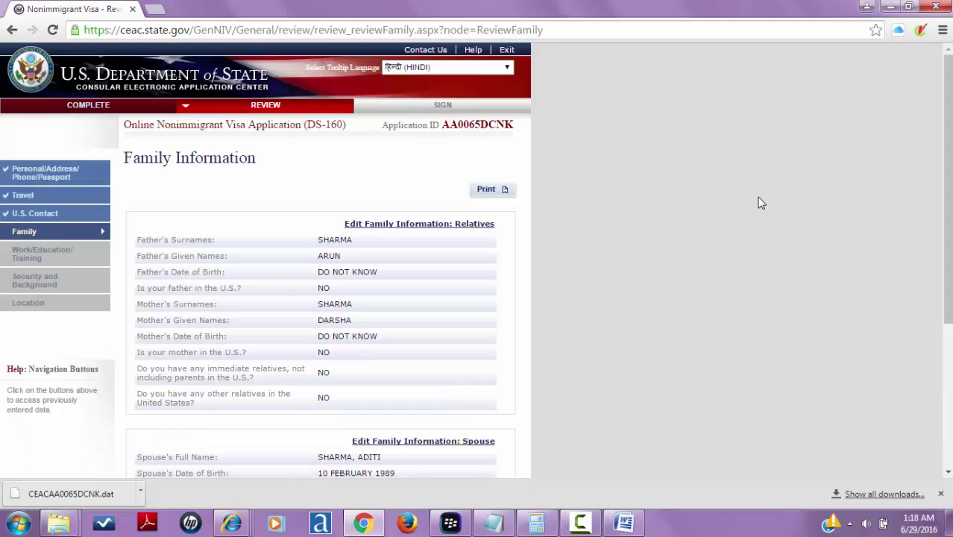
{"action": "left_click_drag", "start_coordinate": [950, 165], "coordinate": [950, 290]}
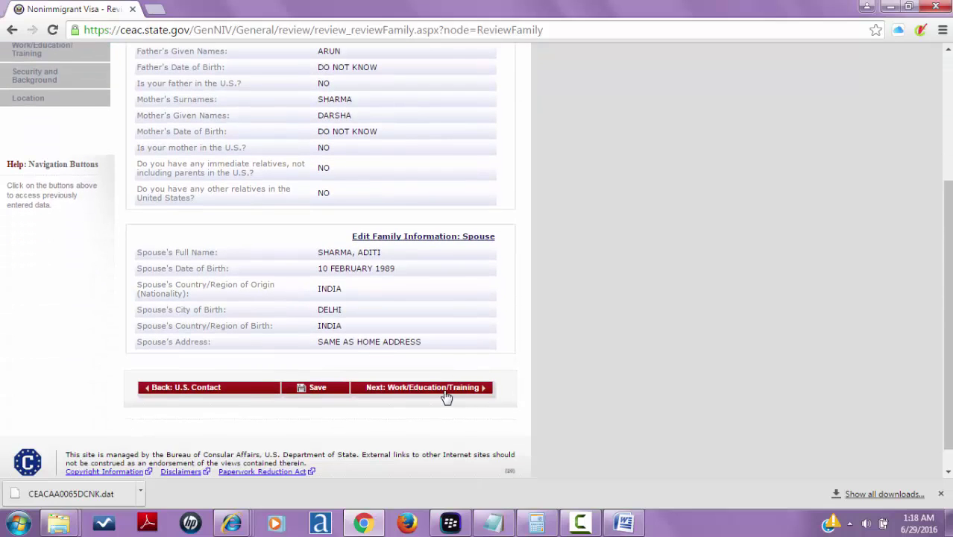
{"action": "left_click", "coordinate": [445, 395]}
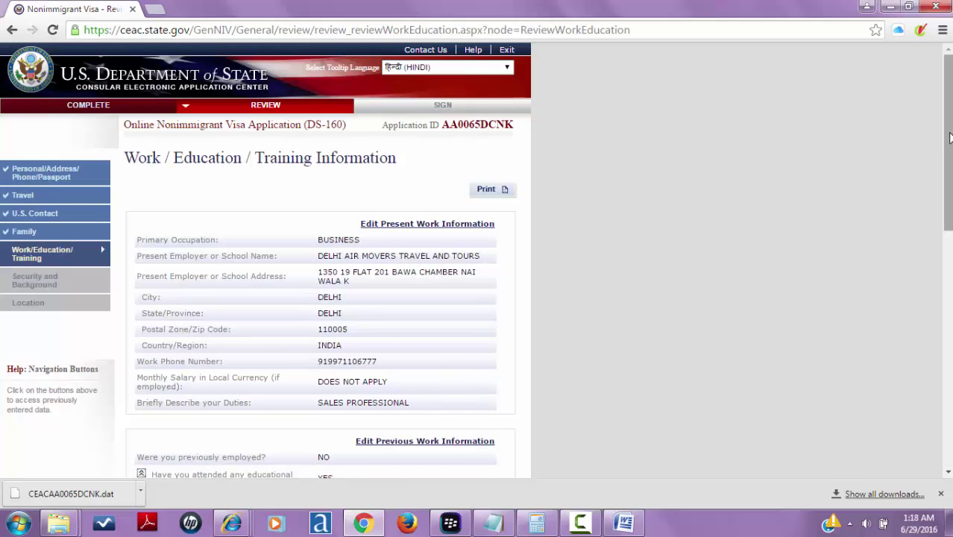
{"action": "left_click_drag", "start_coordinate": [950, 136], "coordinate": [950, 374]}
{"action": "left_click", "coordinate": [463, 363]}
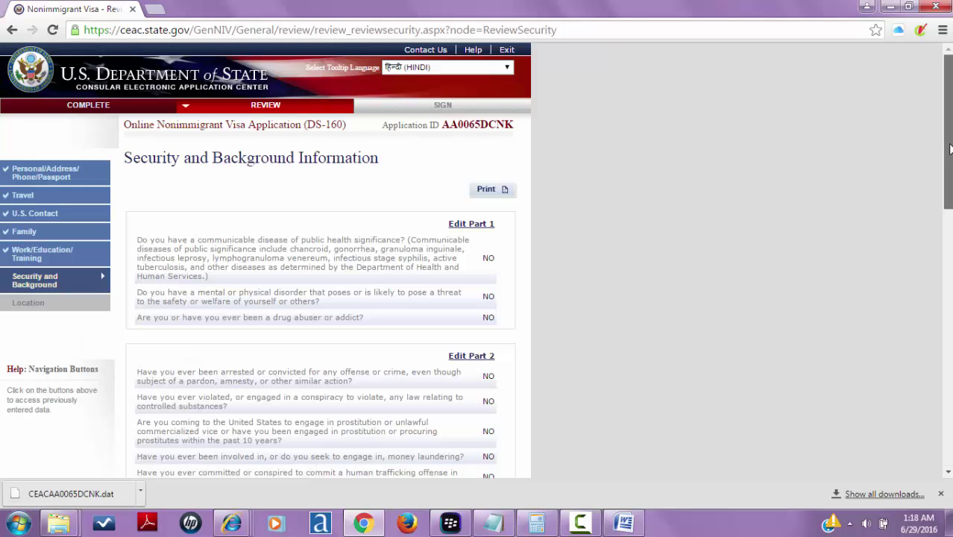
{"action": "left_click_drag", "start_coordinate": [949, 149], "coordinate": [950, 382]}
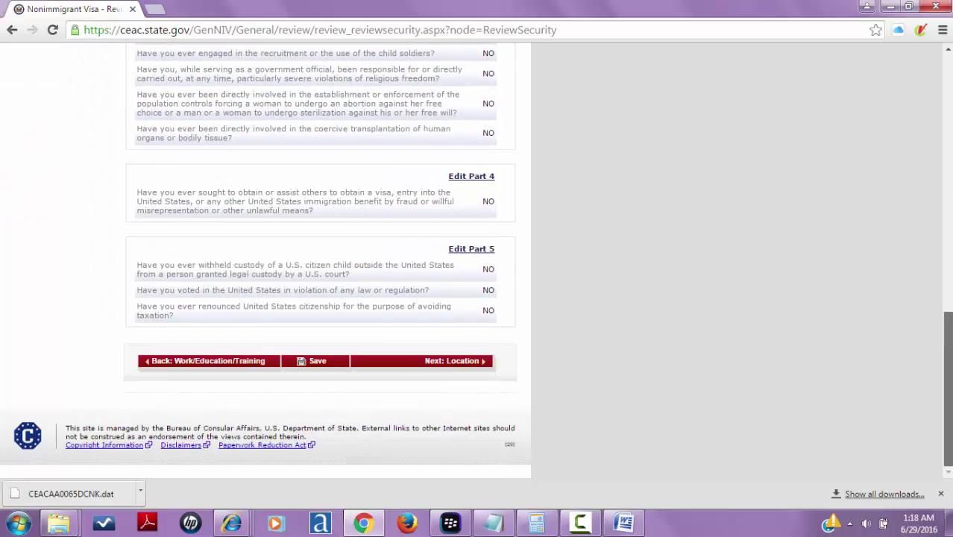
- Advance to the Location review showing NEW DELHI, INDIA, then close the browser window
{"action": "left_click", "coordinate": [432, 362]}
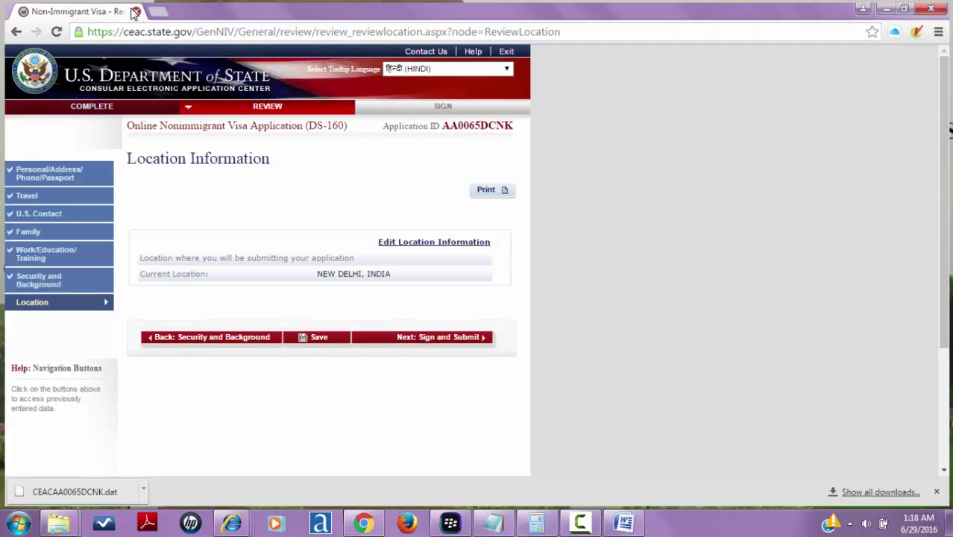
{"action": "left_click", "coordinate": [135, 11]}
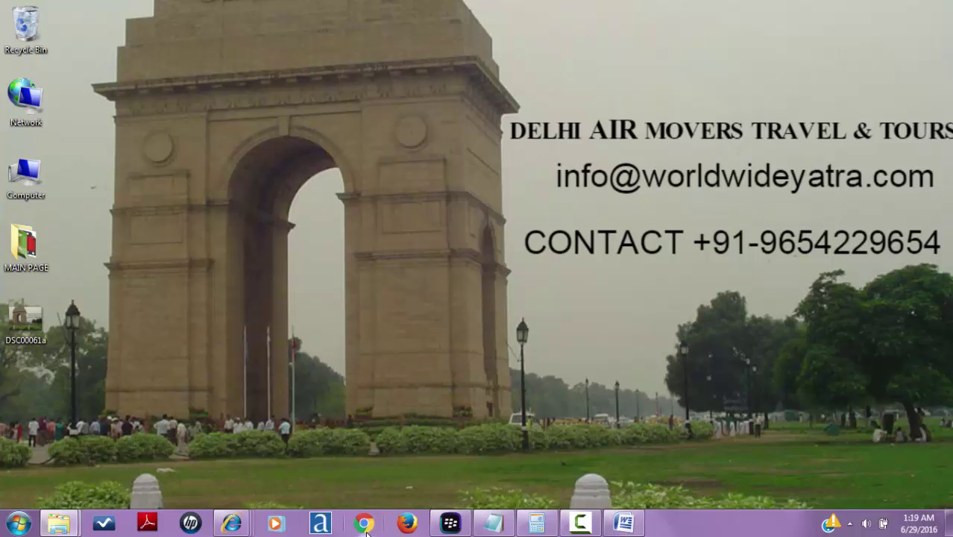
- Restore the paused Camtasia screen recorder from the taskbar
{"action": "left_click", "coordinate": [575, 519]}
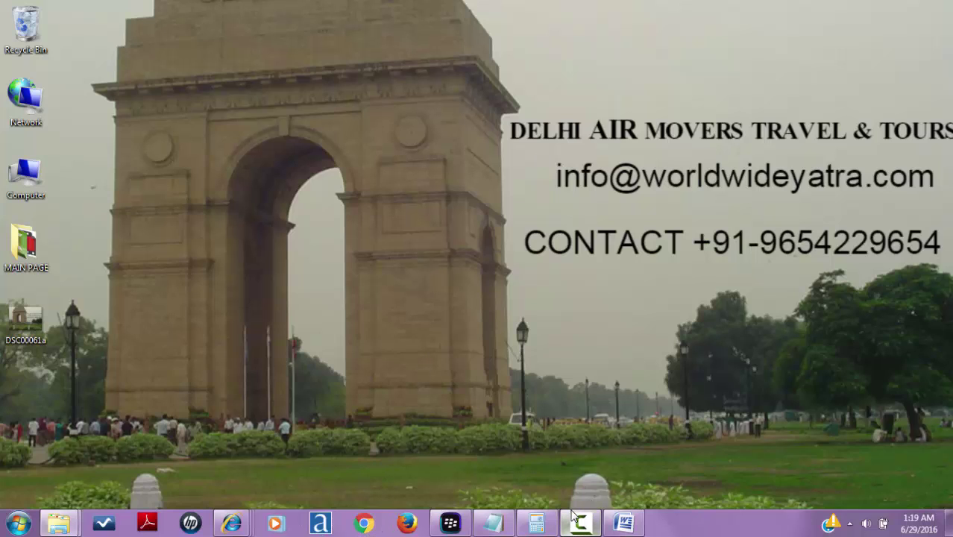